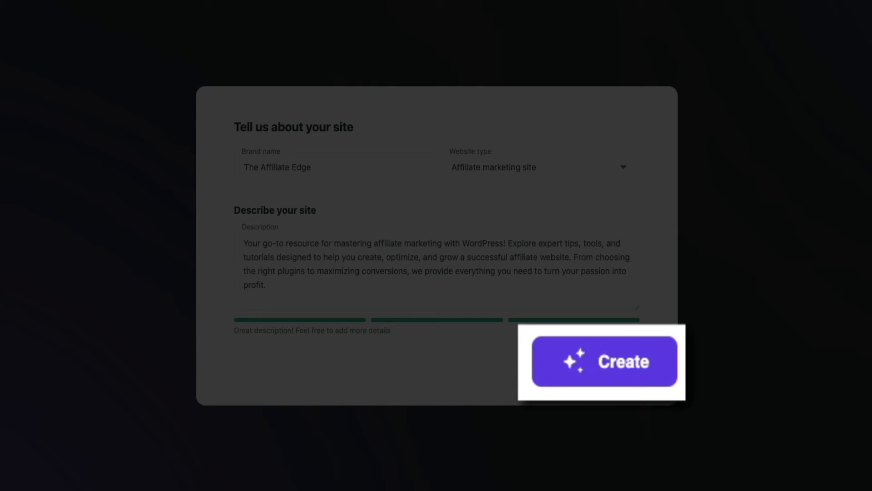
Generate The Affiliate Edge draft site, with Home, Blog and Resources pages, from the entered details
left_click(633, 380)
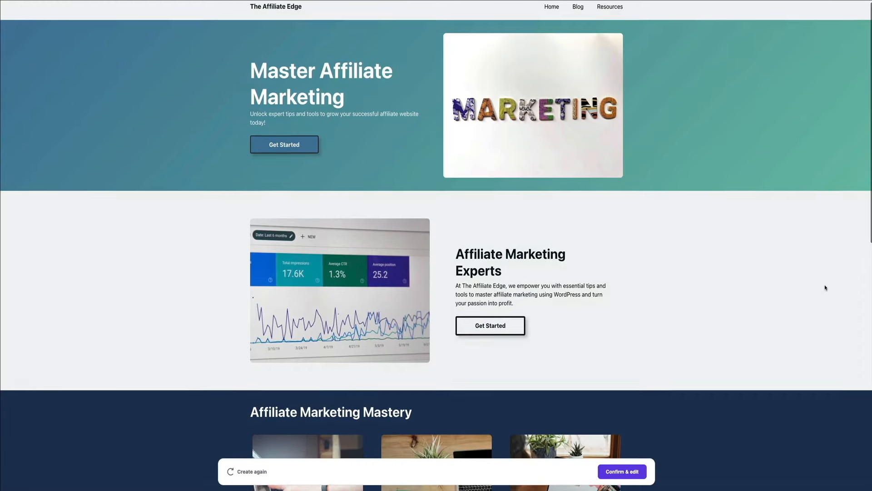
Review the 'Master Affiliate Marketing' homepage from hero to footer, then switch to the Blog page
scroll(825, 288, "down", 2)
scroll(825, 287, "down", 4)
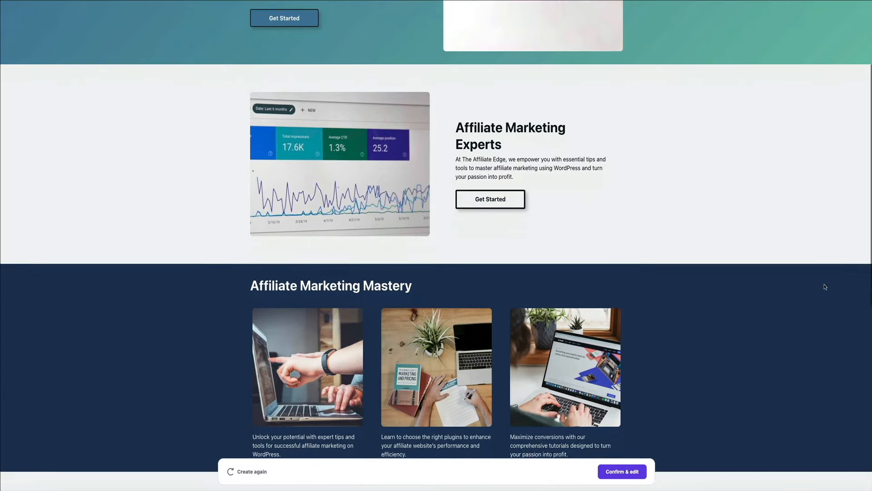
scroll(825, 287, "down", 7)
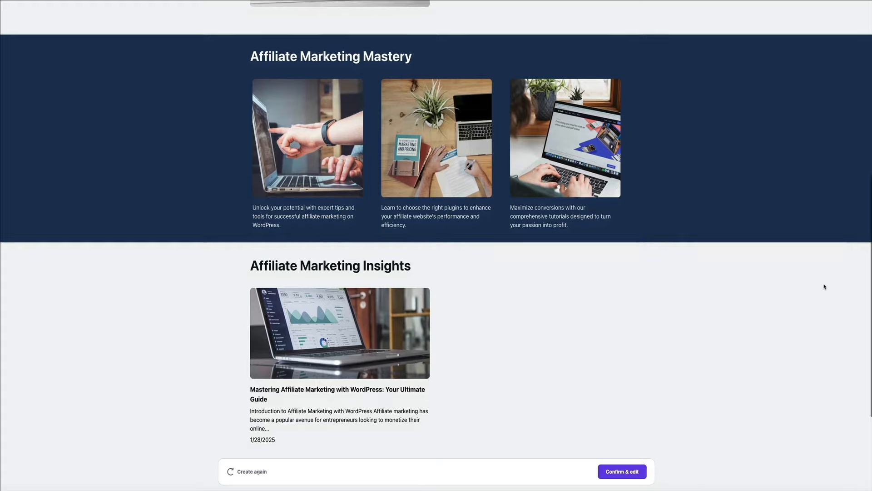
scroll(825, 286, "down", 2)
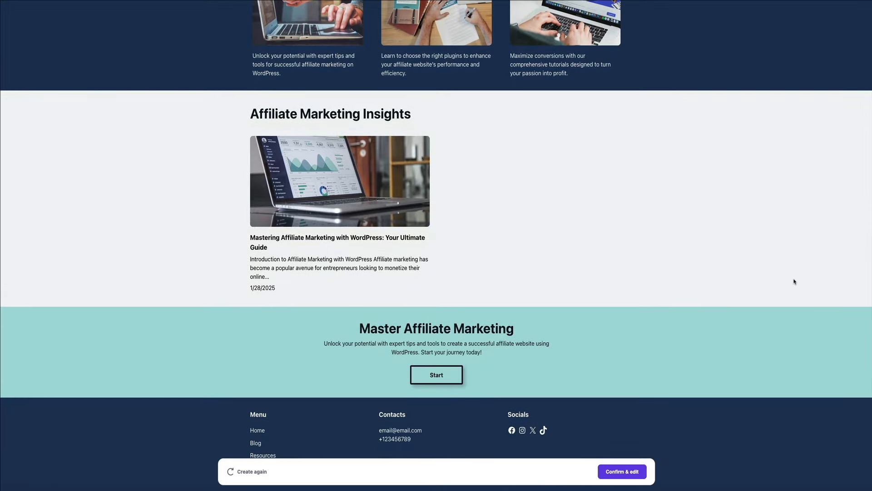
scroll(794, 282, "up", 3)
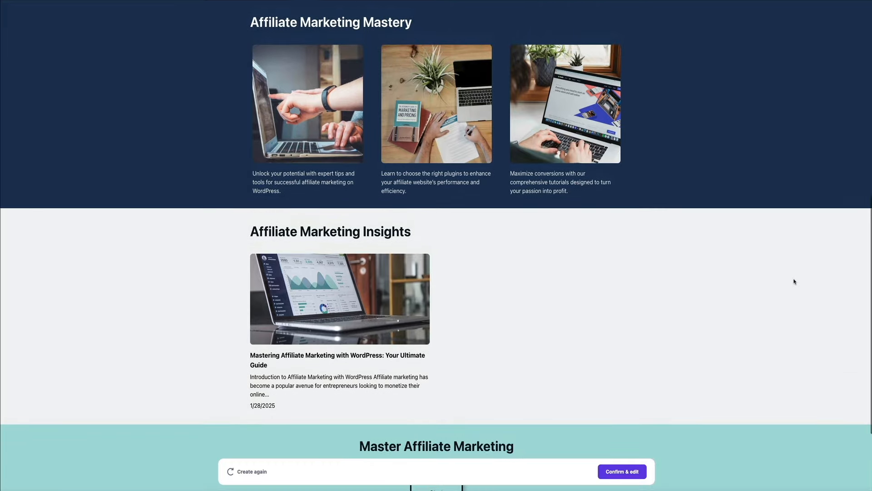
scroll(795, 282, "up", 9)
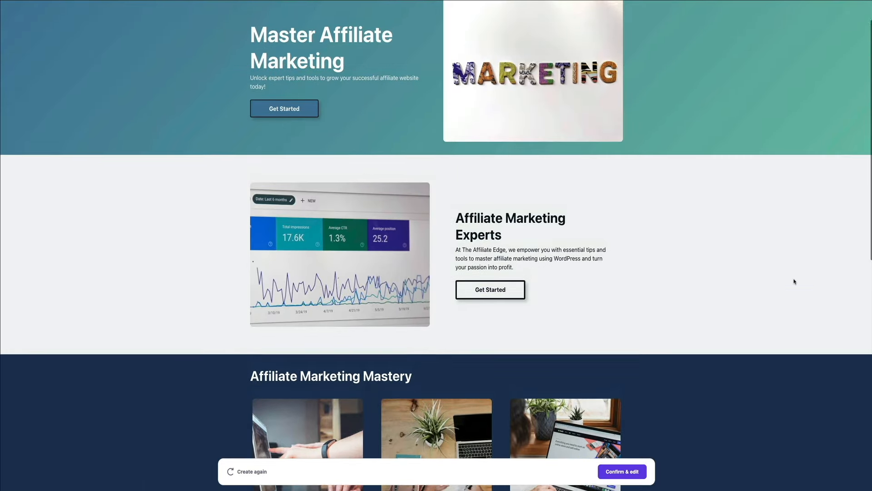
scroll(794, 281, "up", 1)
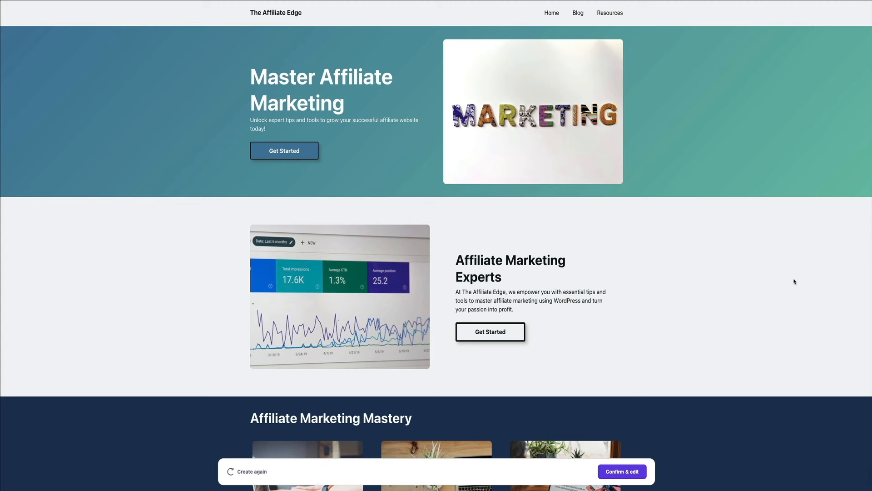
left_click(578, 15)
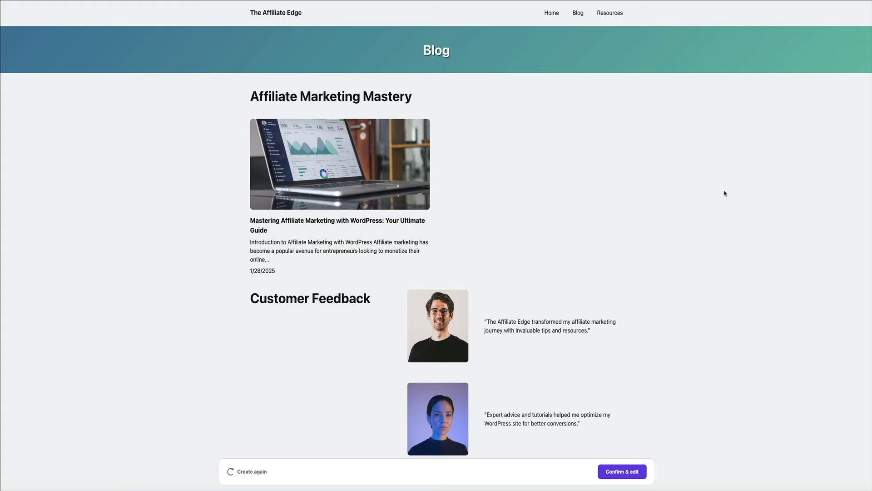
Browse the Blog page's Affiliate Marketing Mastery post, Customer Feedback testimonials and Affiliate Mastery gallery
scroll(725, 193, "down", 3)
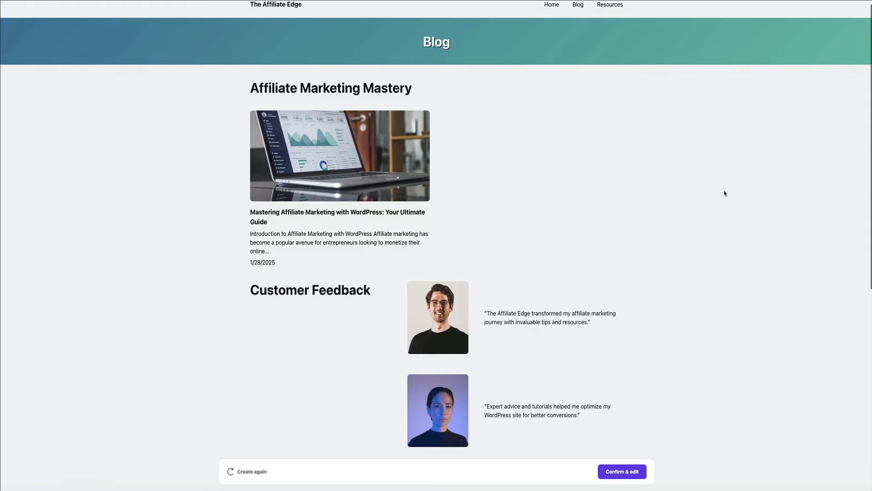
scroll(725, 192, "down", 4)
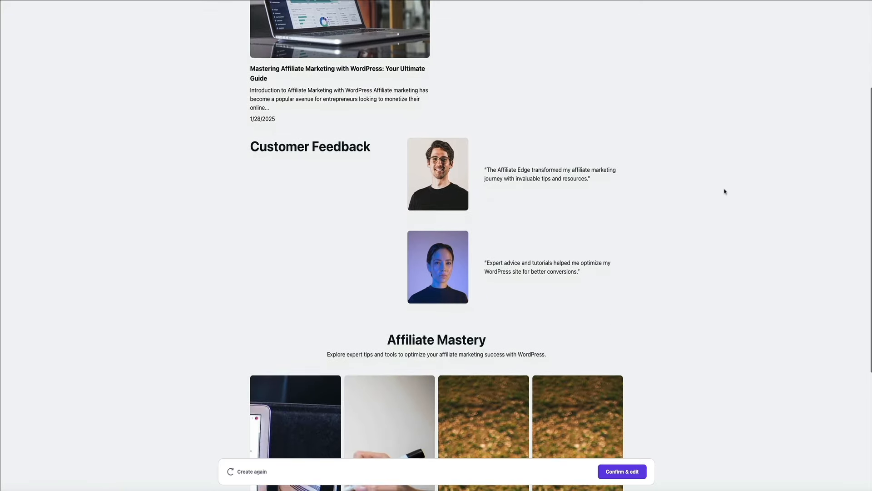
scroll(725, 191, "down", 2)
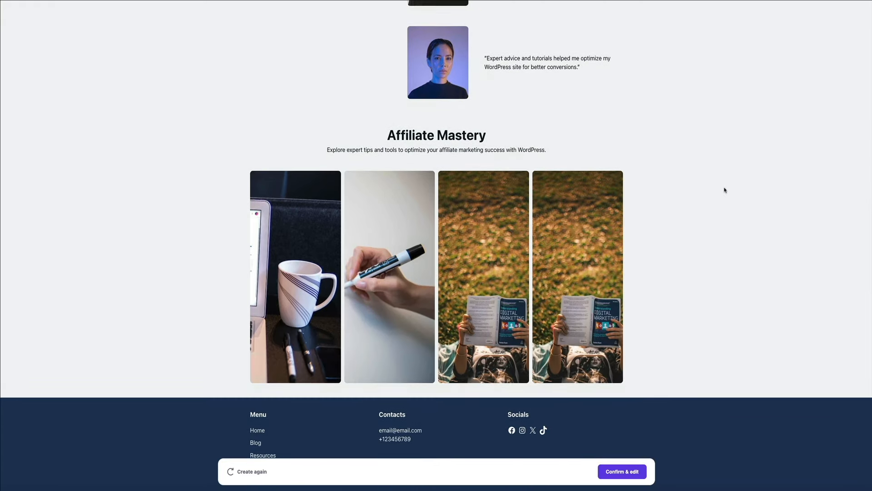
scroll(725, 190, "up", 3)
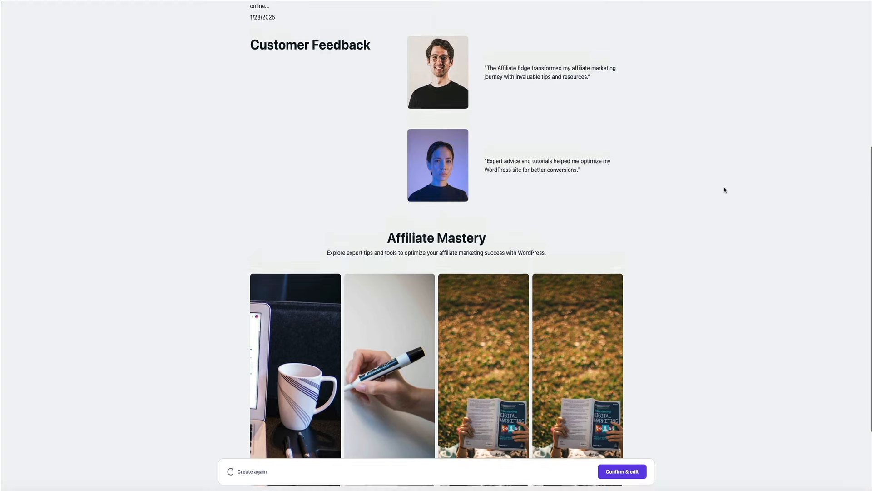
scroll(725, 190, "up", 5)
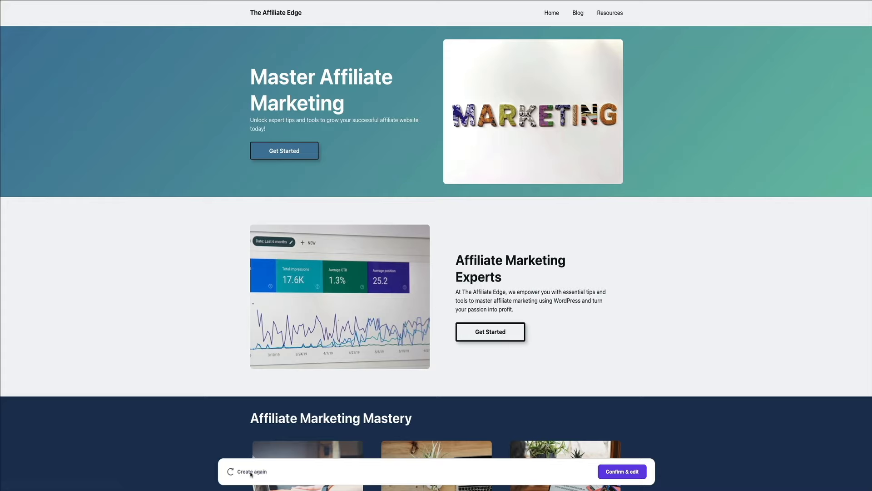
Regenerate the site from the same details, confirming that the existing content will be deleted
left_click(251, 472)
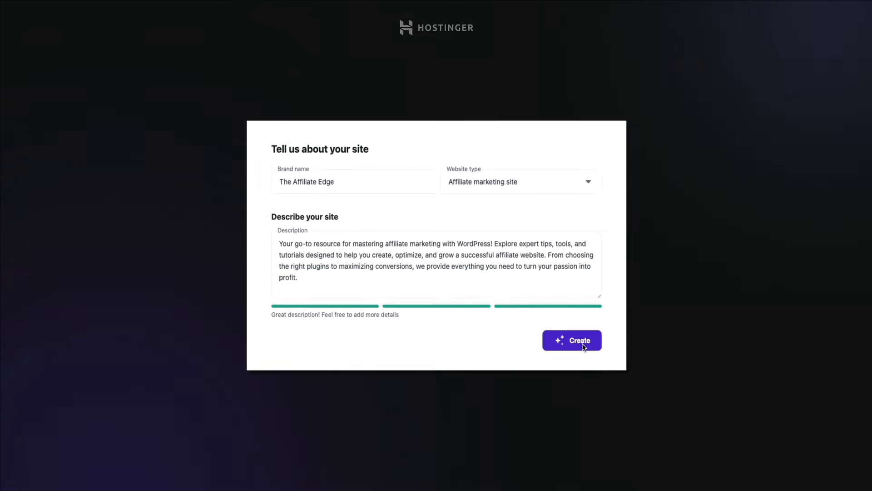
left_click(604, 358)
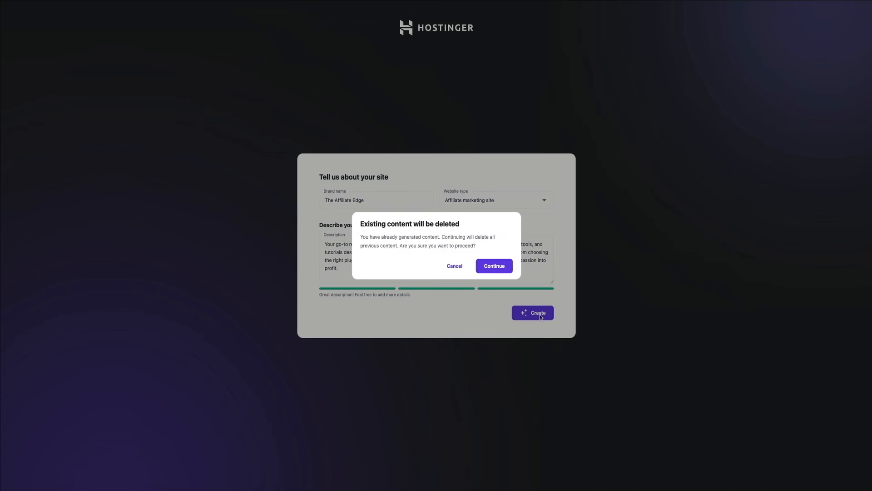
left_click(496, 269)
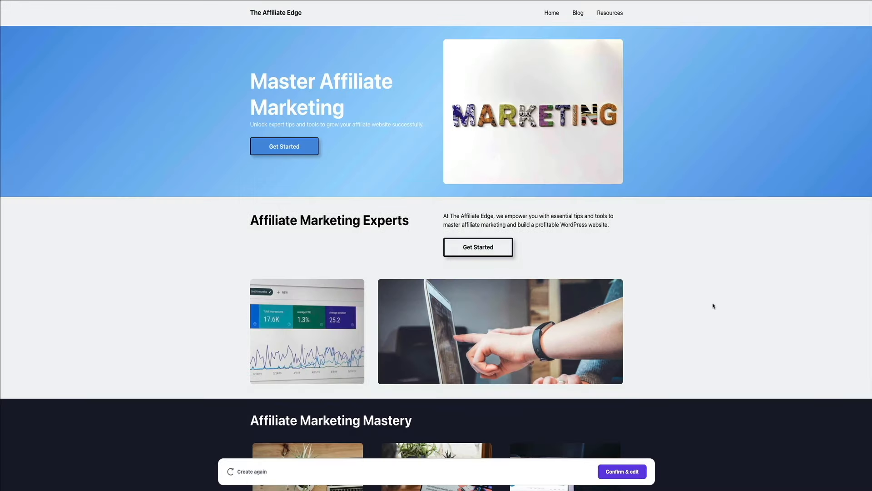
Inspect the regenerated homepage with its lighter blue design and Affiliate Marketing Mastery section
scroll(713, 305, "down", 5)
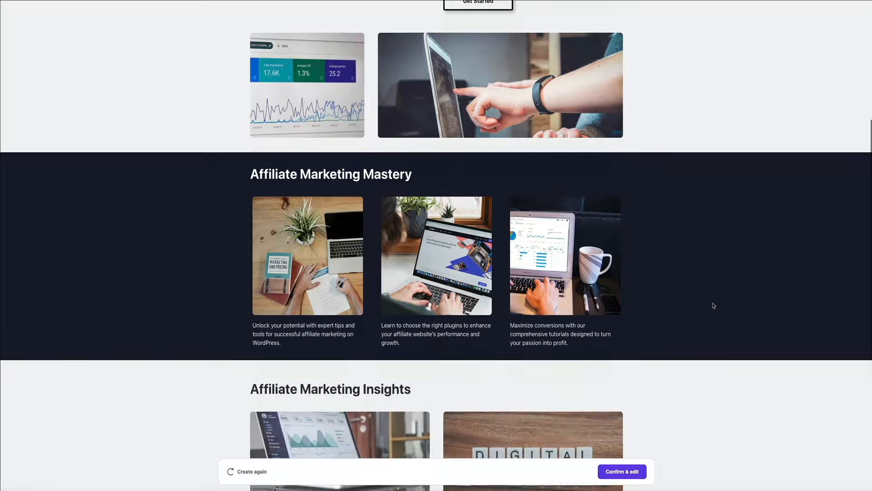
scroll(713, 305, "down", 5)
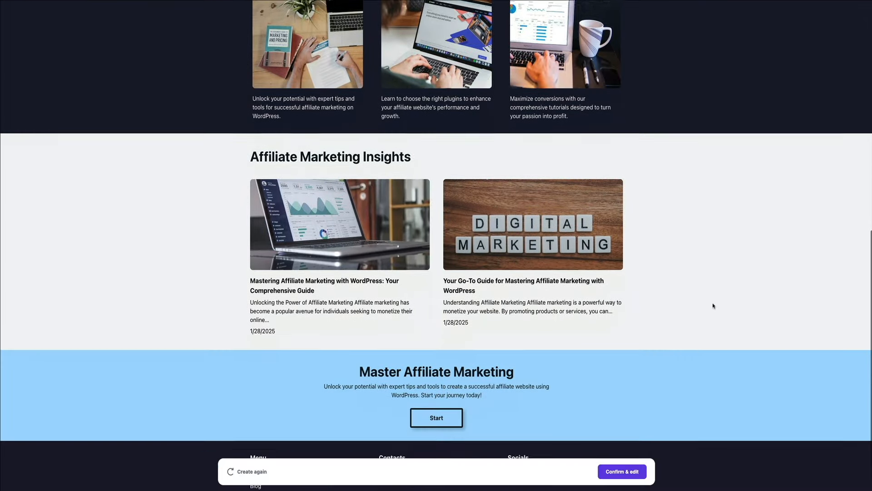
scroll(713, 305, "down", 1)
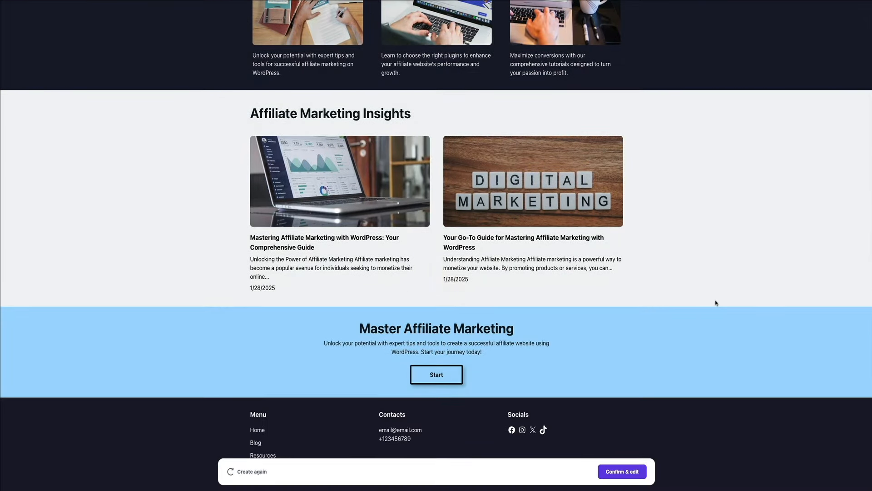
scroll(716, 303, "up", 7)
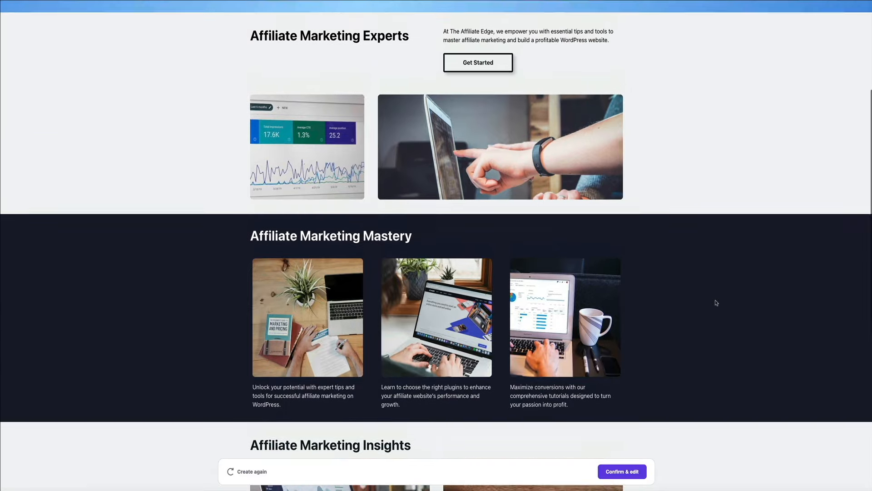
scroll(716, 303, "up", 4)
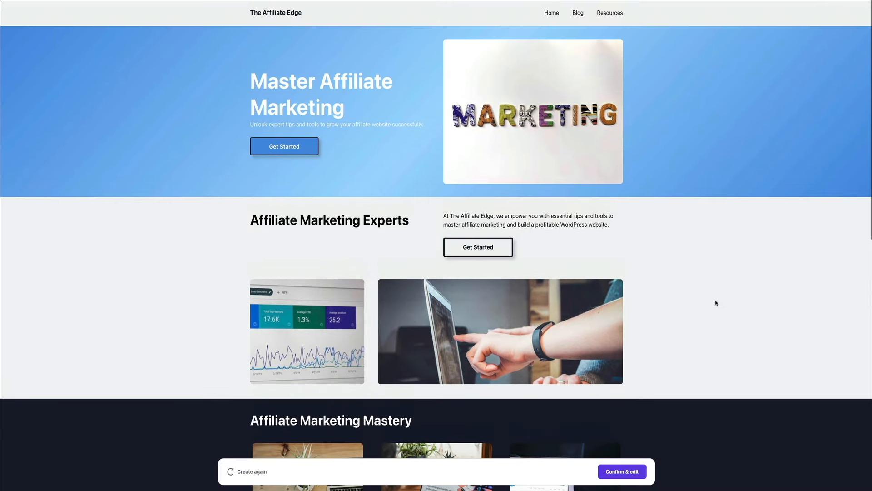
Look over the regenerated Blog page, then move on to the Resources page
left_click(579, 13)
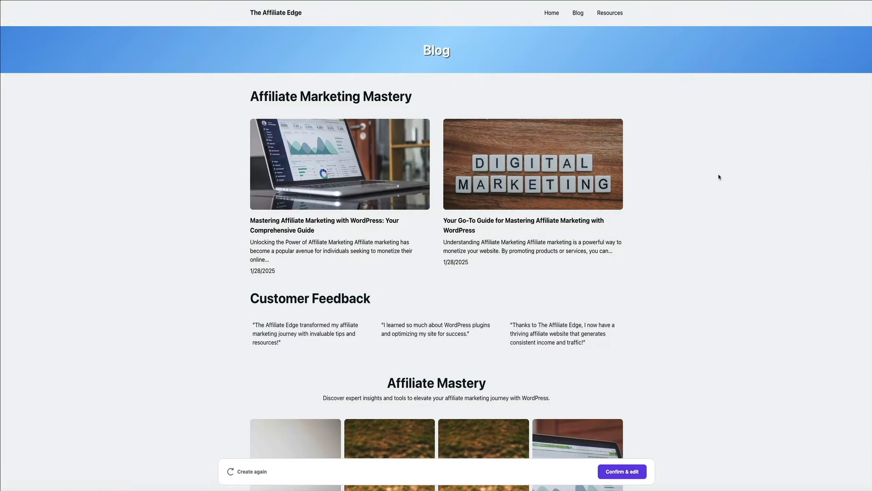
scroll(719, 177, "down", 2)
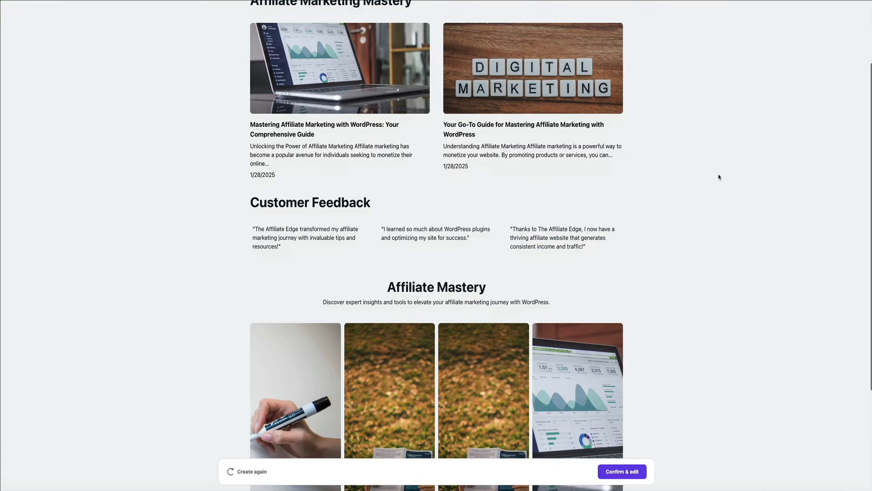
scroll(720, 177, "down", 3)
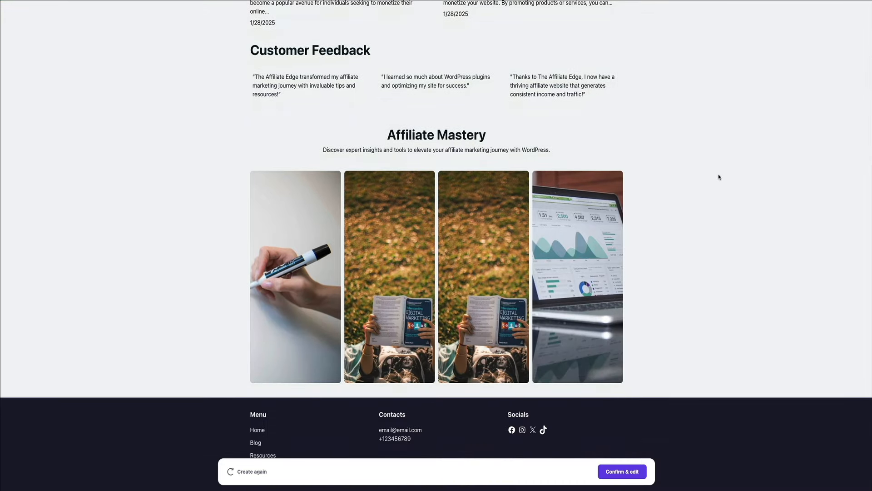
scroll(719, 177, "up", 5)
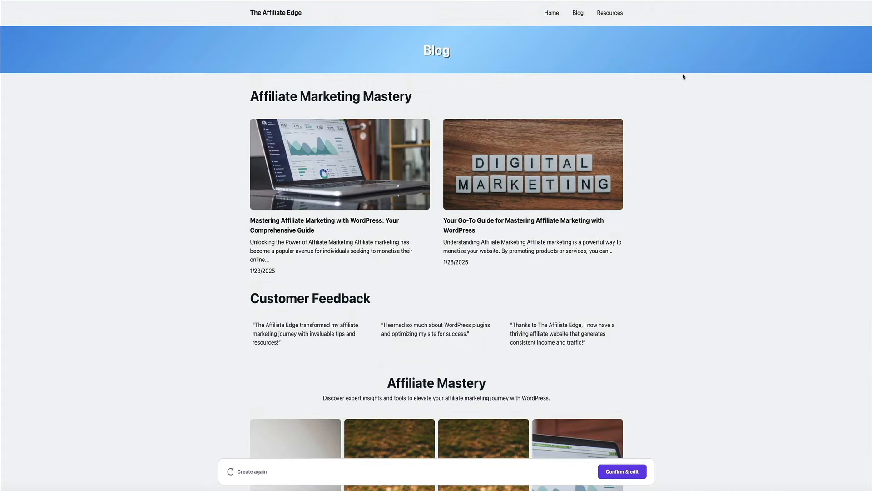
left_click(611, 14)
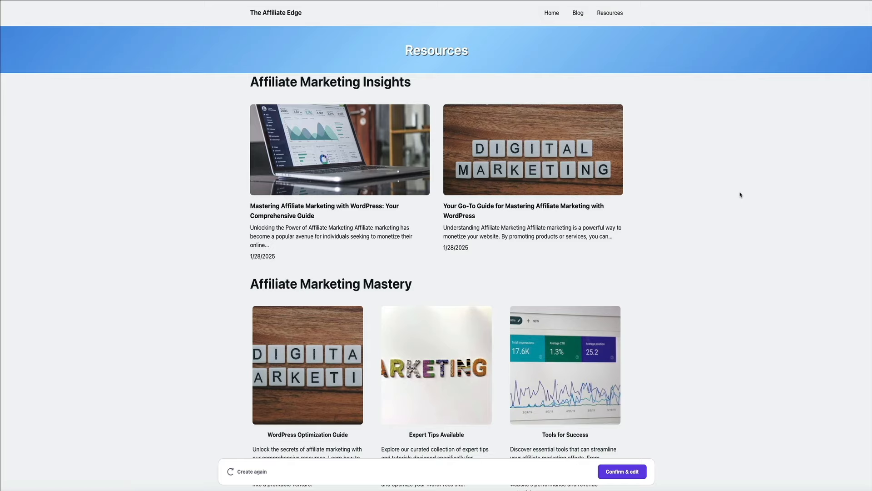
Review the Resources page down to its contact form, then return to the Home page
scroll(740, 194, "down", 2)
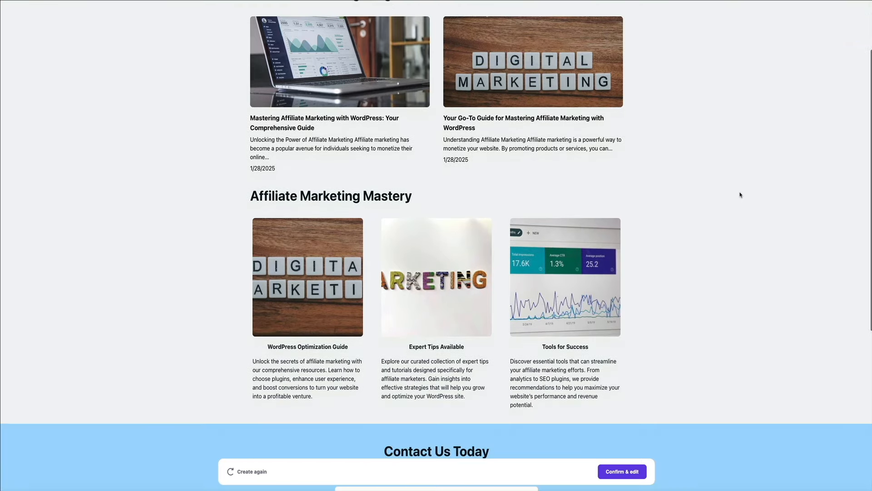
scroll(740, 195, "down", 3)
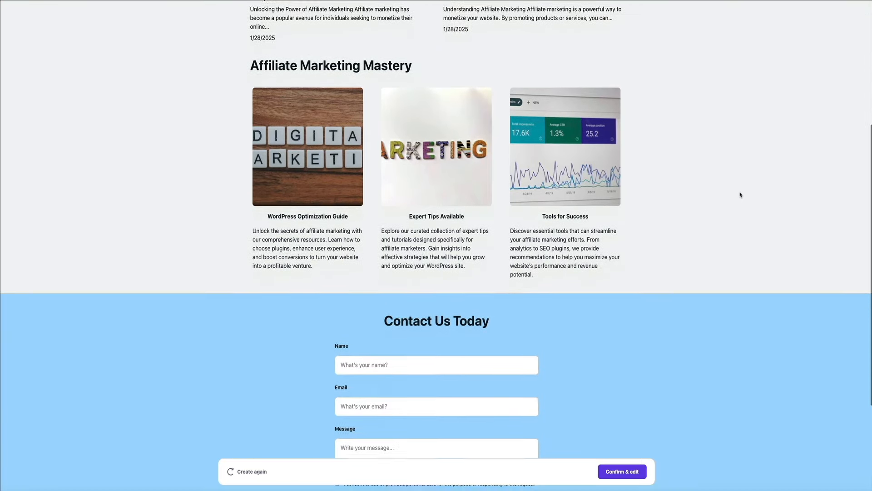
scroll(739, 195, "down", 3)
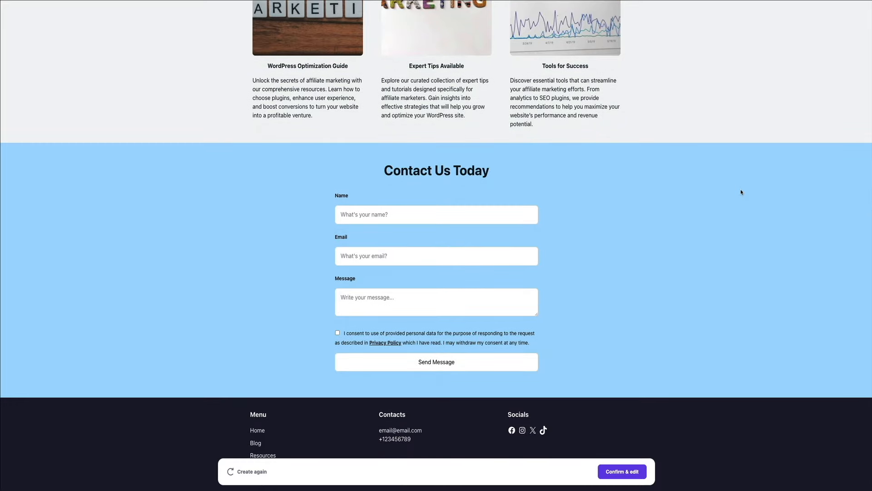
scroll(741, 192, "up", 5)
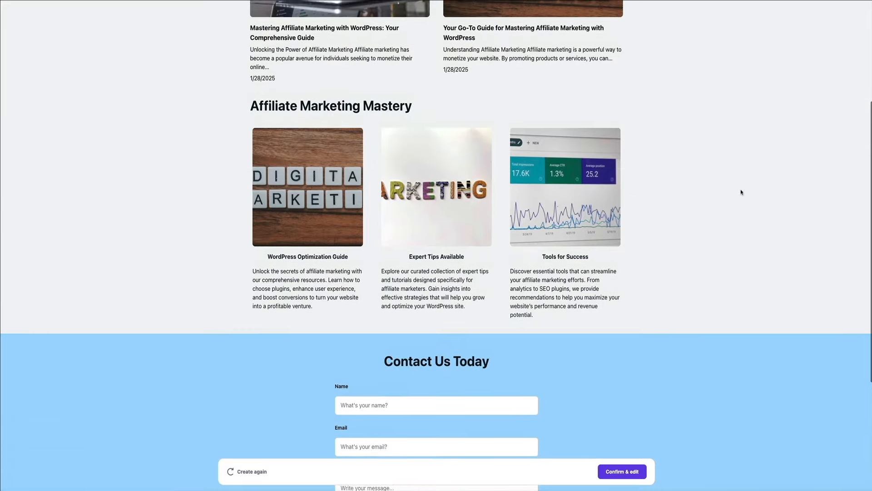
scroll(741, 192, "up", 3)
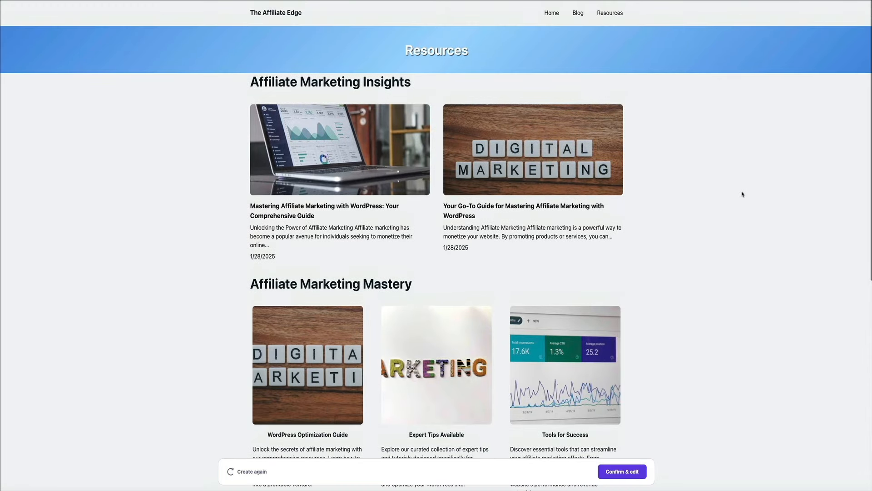
left_click(552, 13)
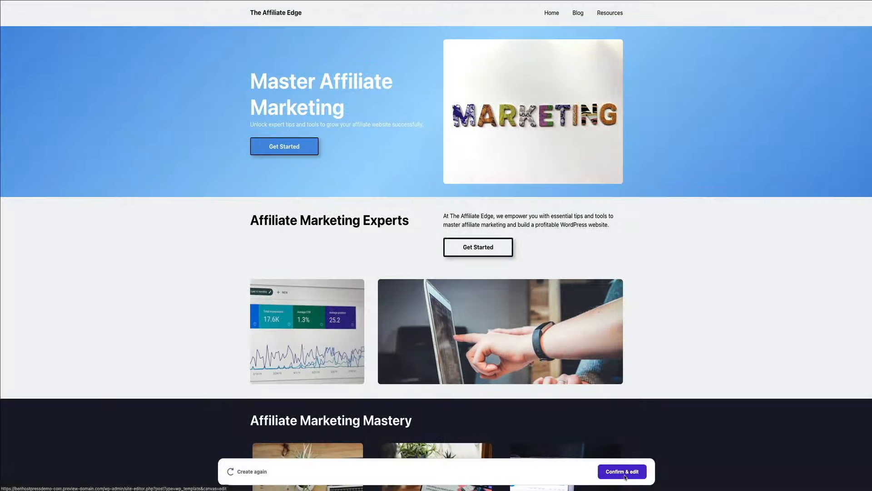
Confirm the draft and open its Home page in the block editor, dismissing the welcome guide and survey
left_click(627, 474)
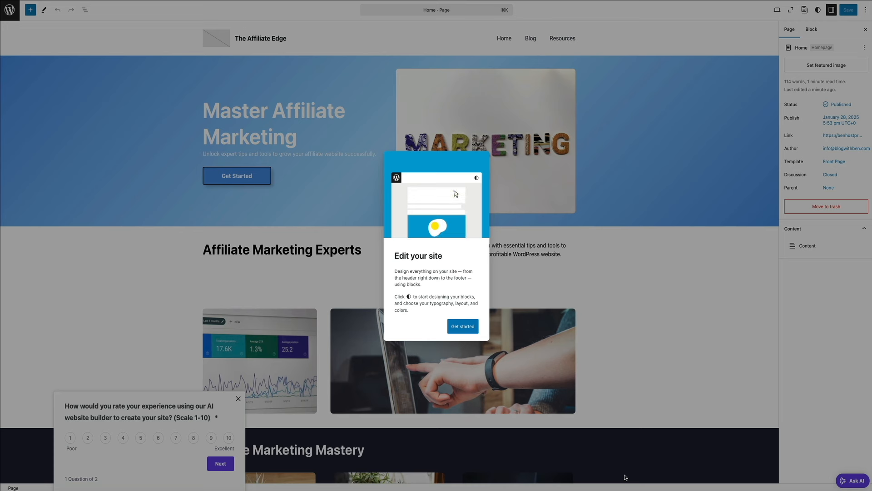
left_click(468, 324)
left_click(465, 318)
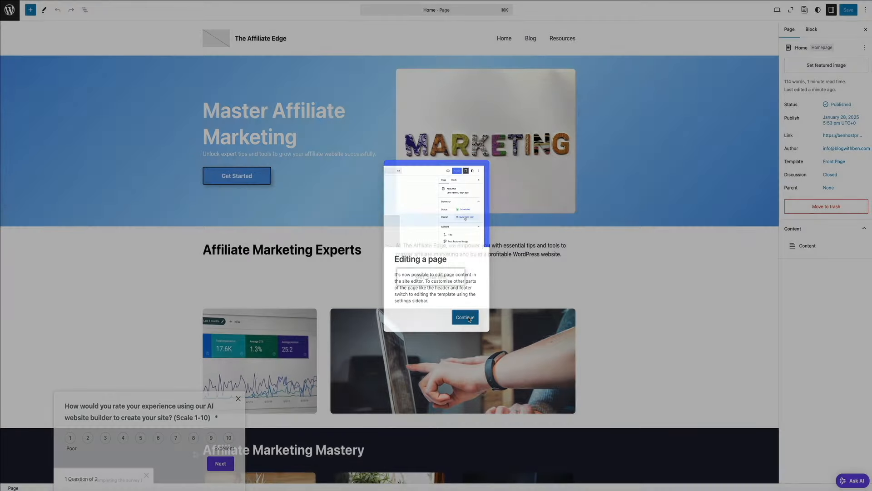
left_click(148, 476)
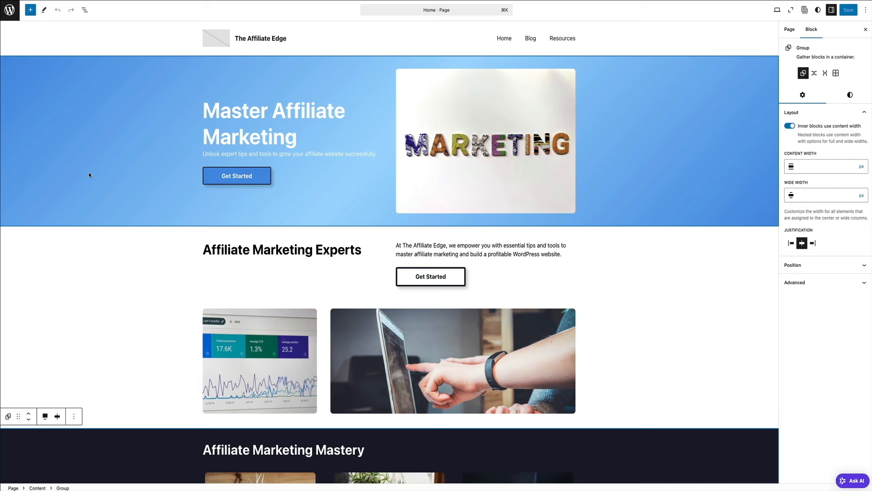
scroll(90, 174, "down", 2)
scroll(113, 238, "down", 3)
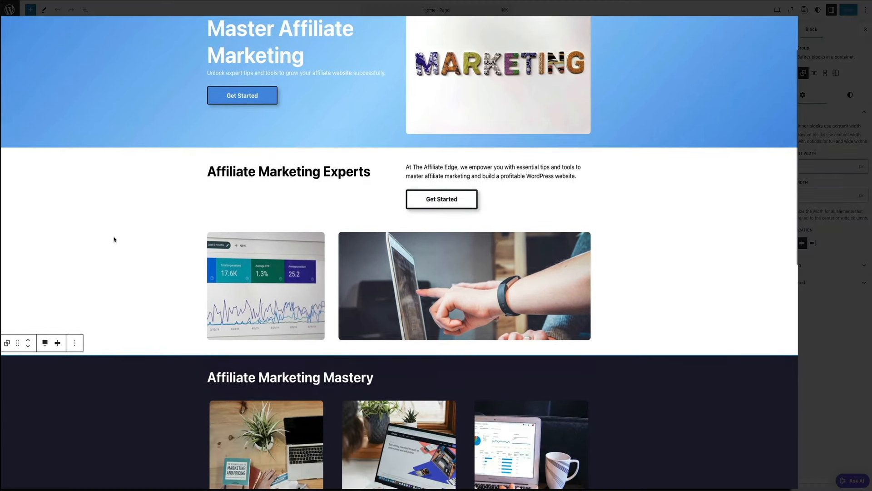
scroll(114, 238, "down", 5)
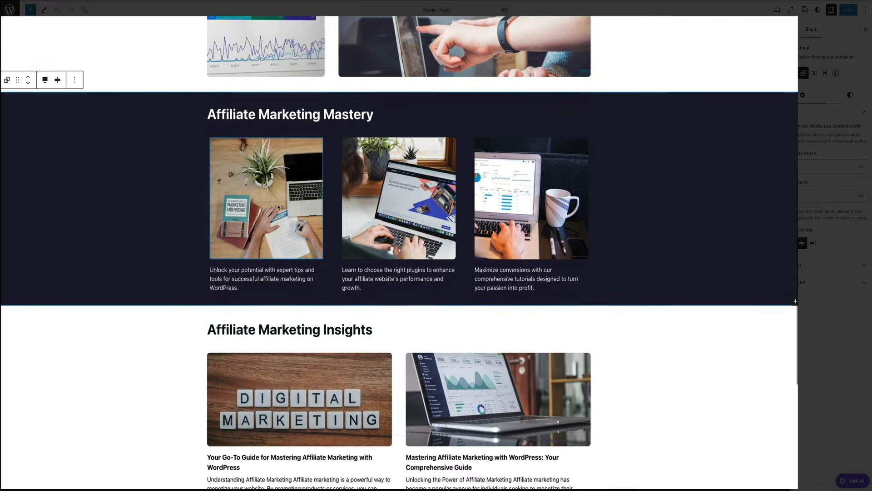
left_click(317, 201)
left_click(400, 205)
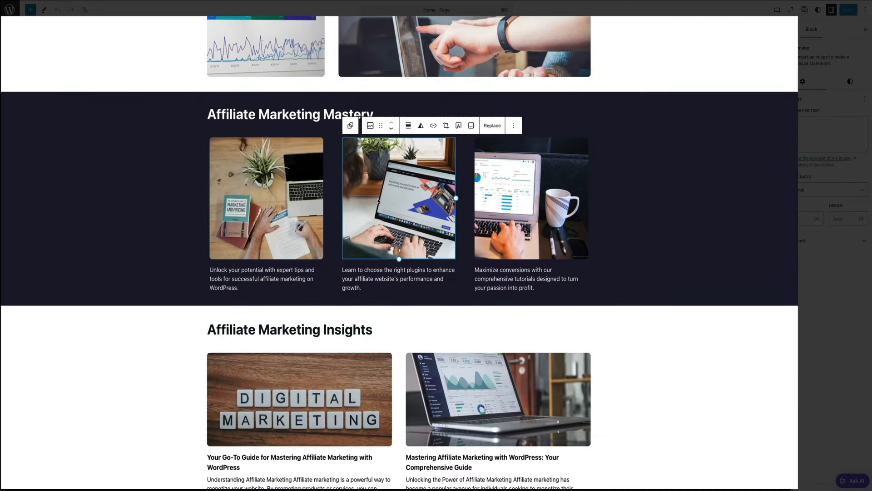
left_click(532, 200)
scroll(373, 302, "down", 3)
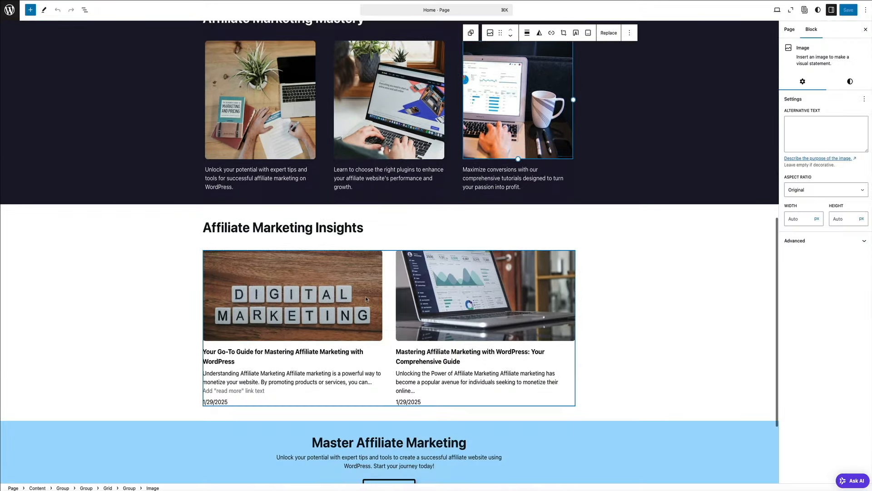
left_click(366, 299)
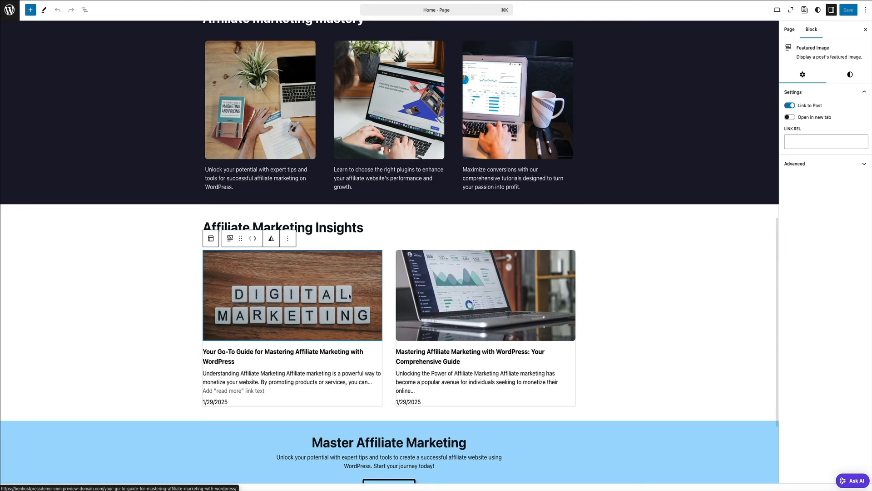
left_click(487, 279)
scroll(480, 297, "down", 3)
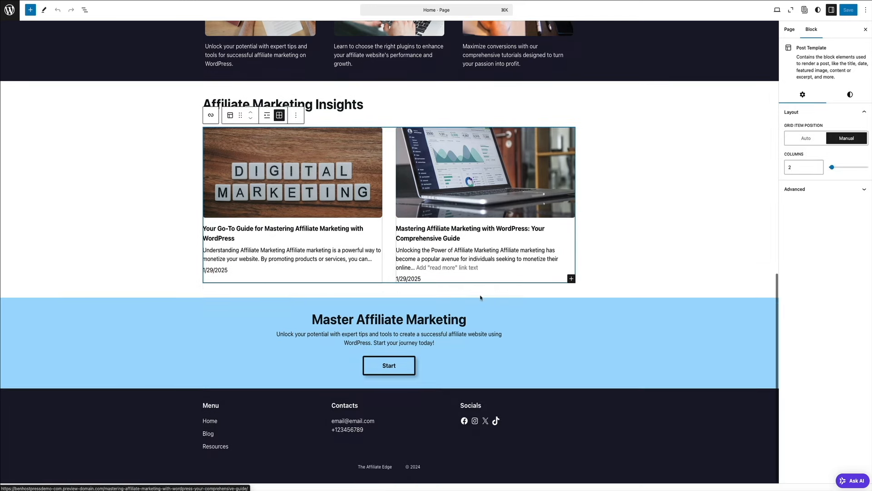
left_click(439, 320)
left_click(411, 340)
left_click(402, 371)
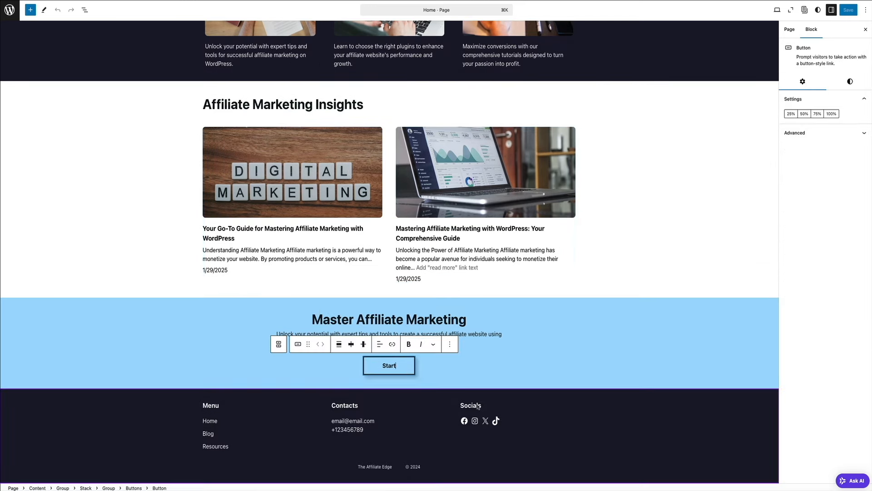
left_click(478, 409)
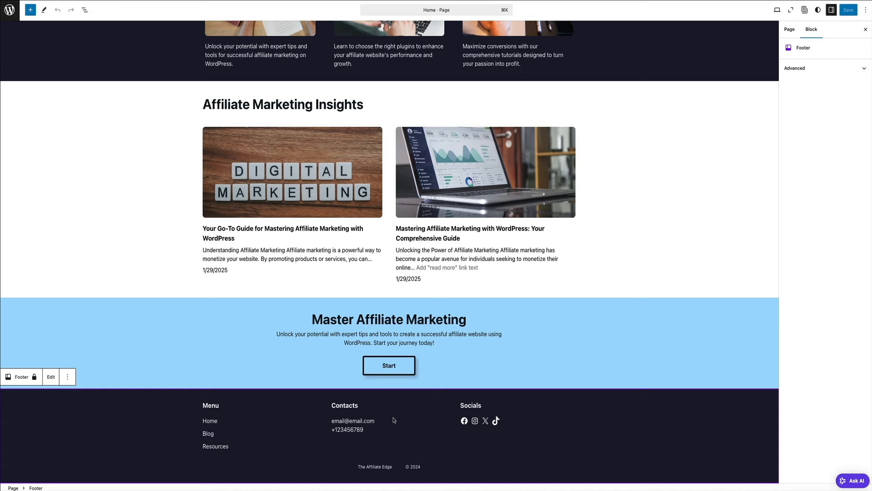
scroll(394, 420, "up", 10)
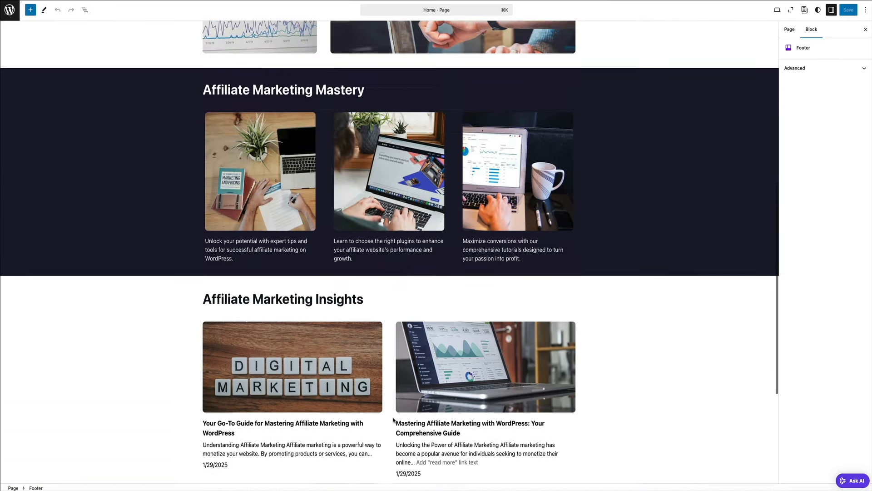
scroll(394, 420, "up", 5)
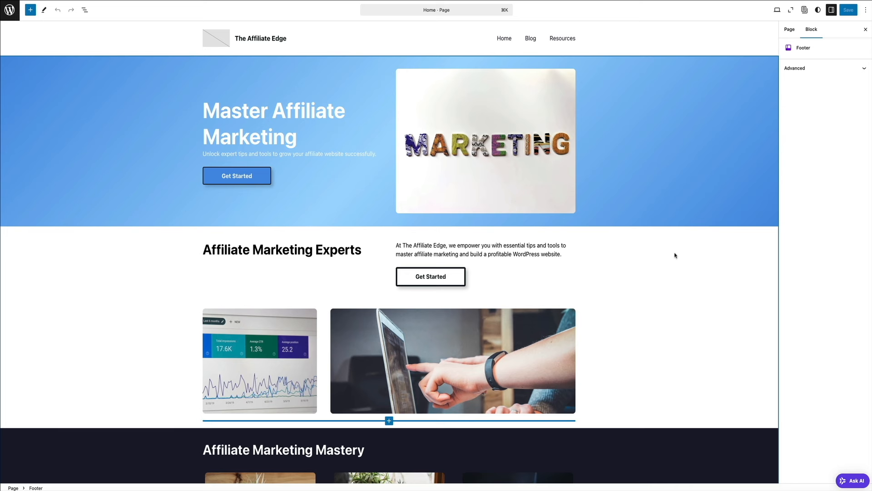
left_click(661, 180)
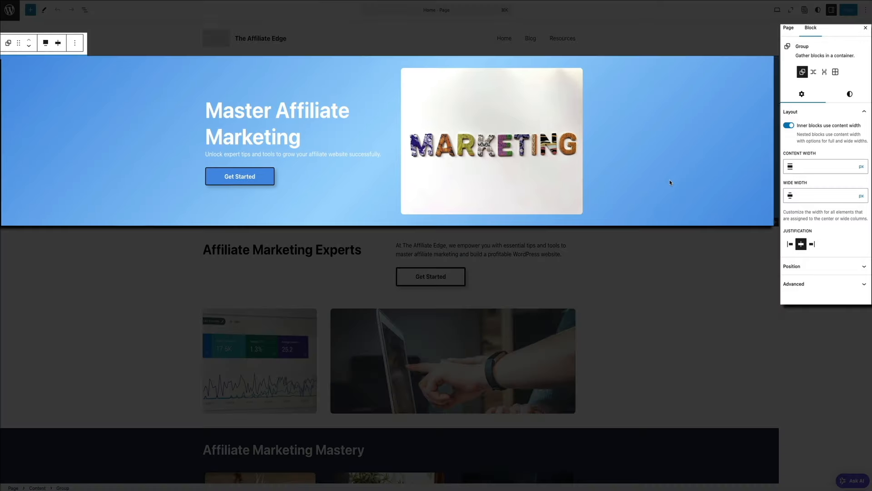
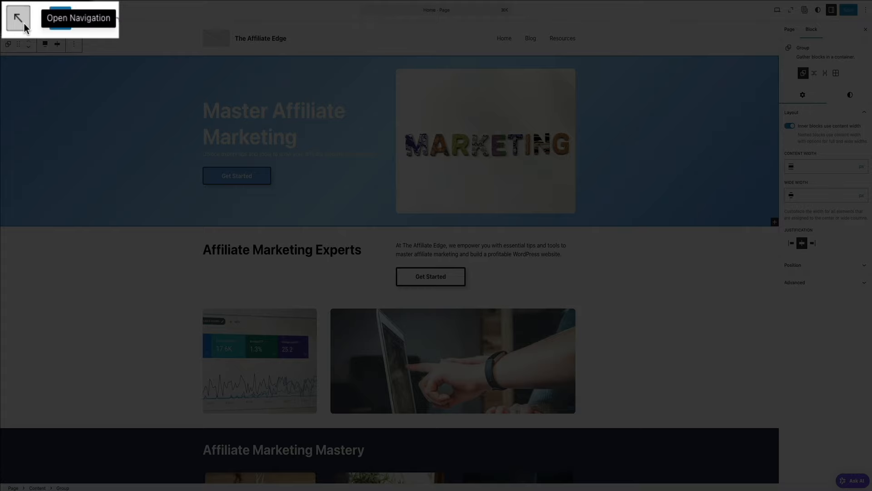
Leave the homepage editor for the Site Editor's Templates list
left_click(24, 23)
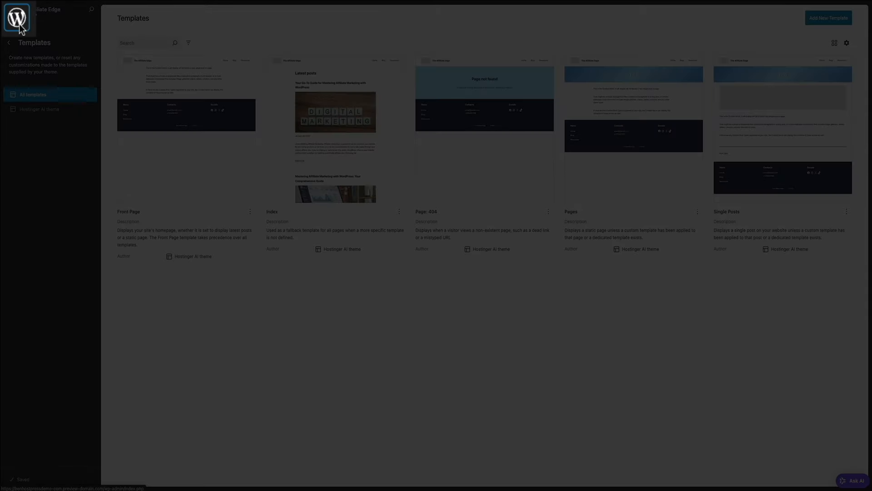
Exit the Site Editor back to the WordPress admin Dashboard
left_click(17, 18)
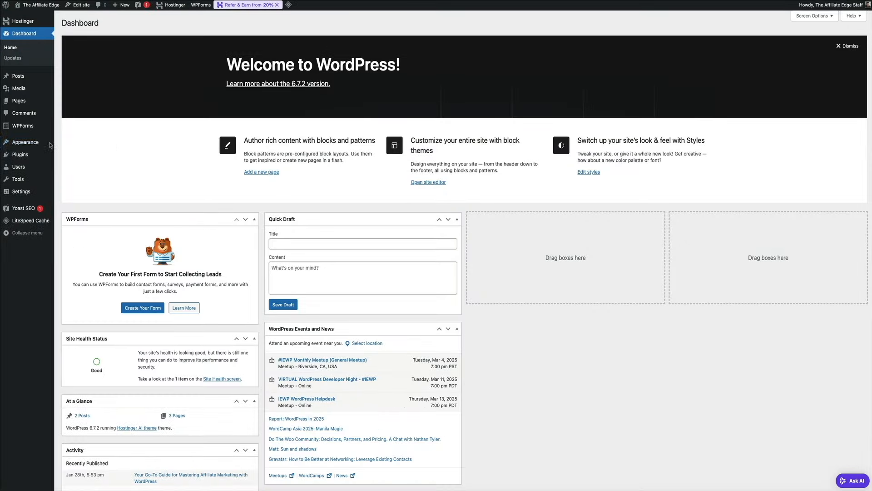
mouse_move(28, 138)
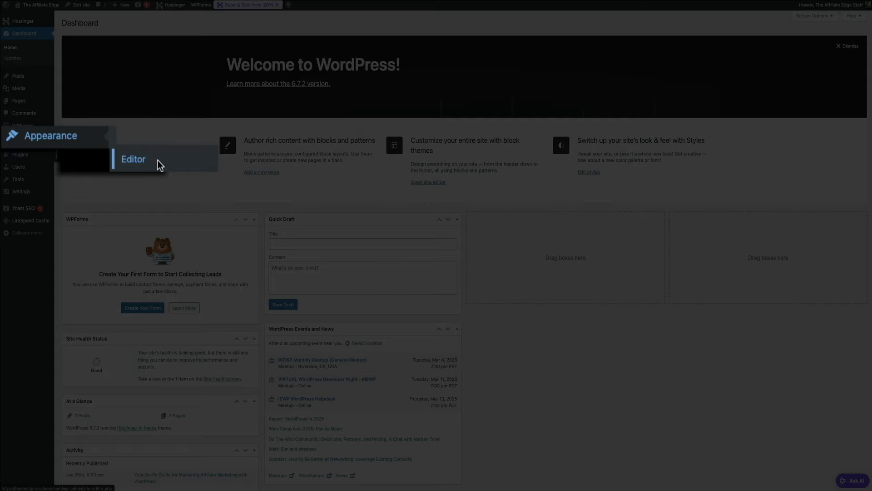
left_click(79, 157)
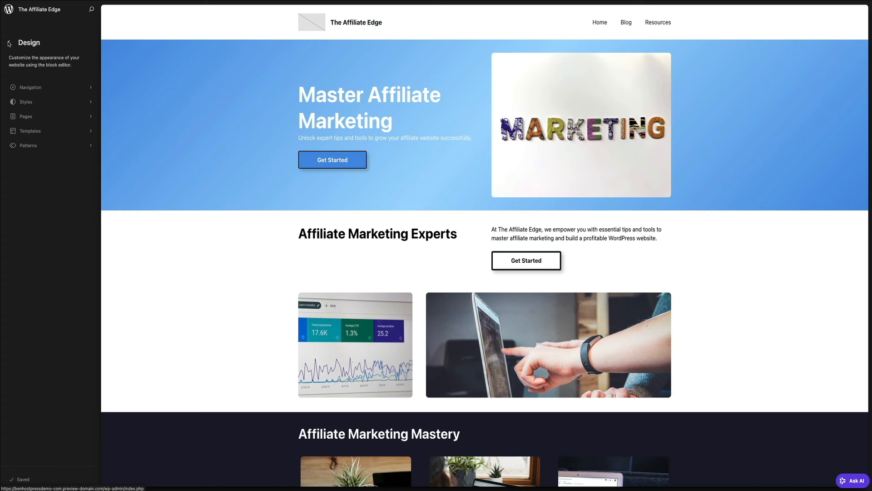
left_click(9, 44)
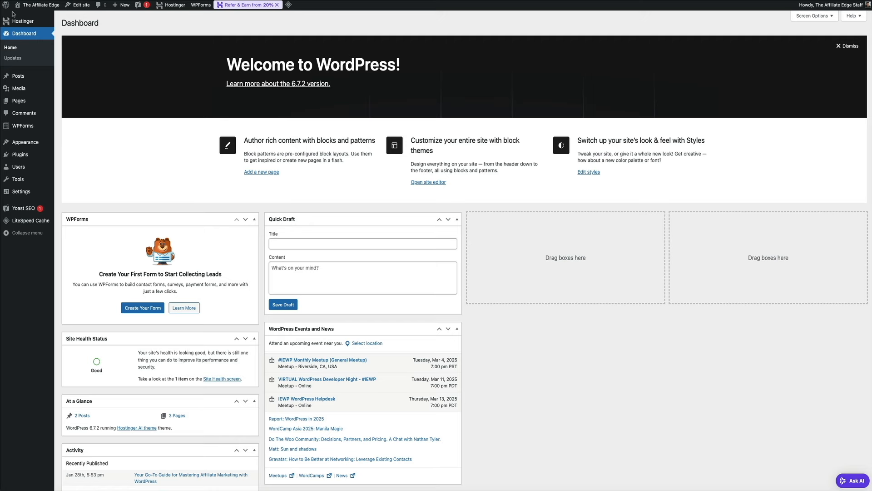
View Hostinger's Website setup onboarding page, then return to the admin Dashboard
mouse_move(13, 16)
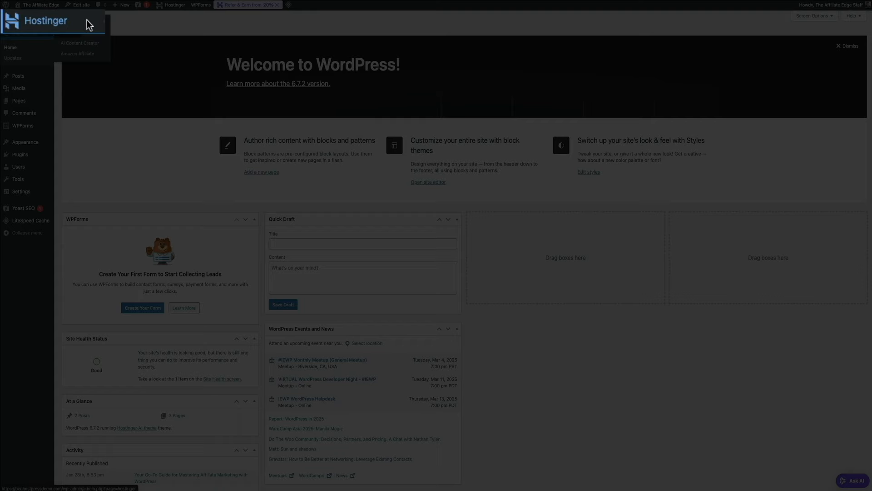
left_click(86, 20)
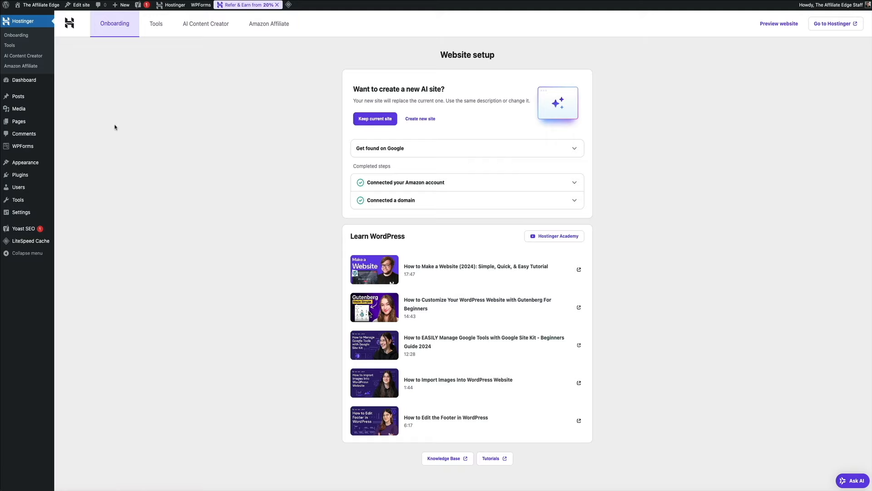
mouse_move(43, 81)
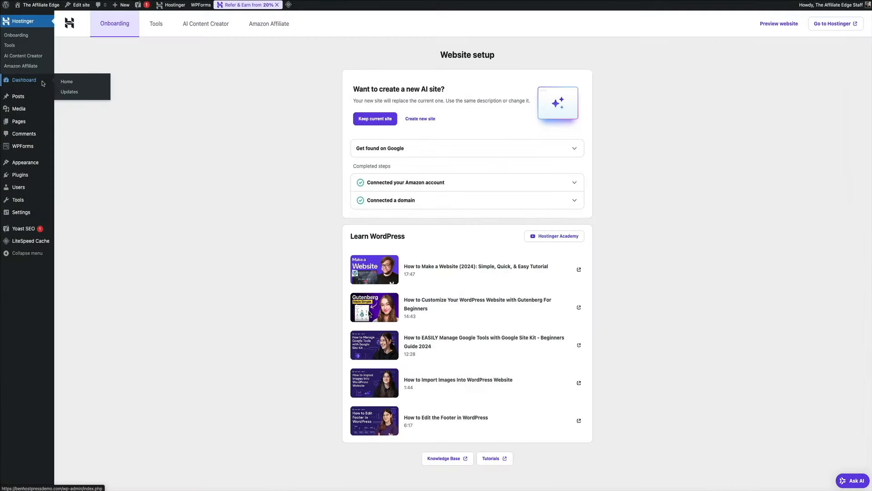
left_click(44, 79)
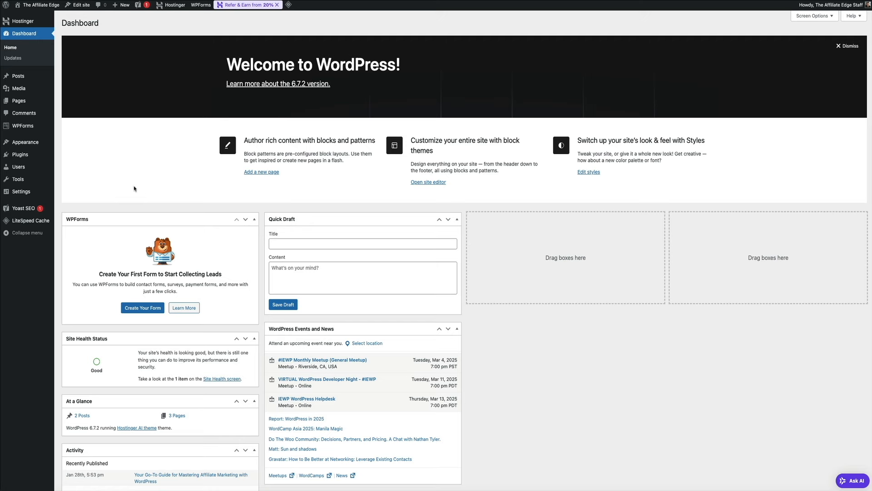
Open Settings > Permalinks, showing the Post name structure /%postname%/
mouse_move(39, 191)
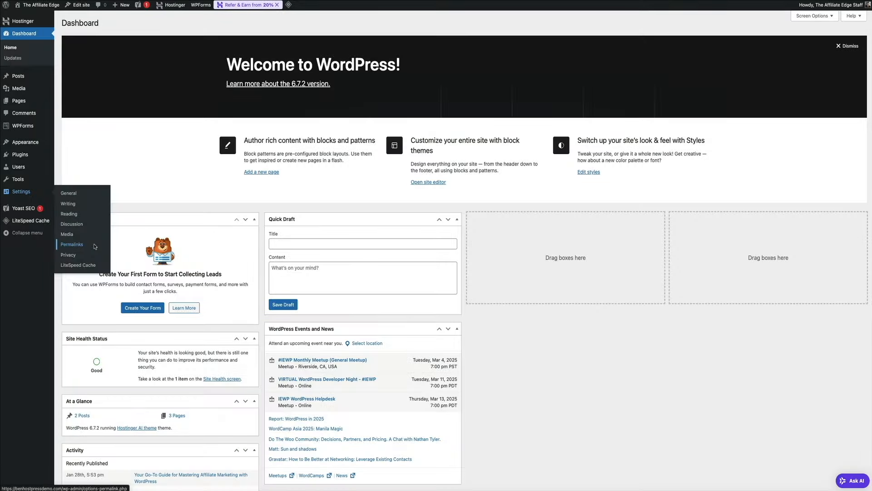
left_click(73, 244)
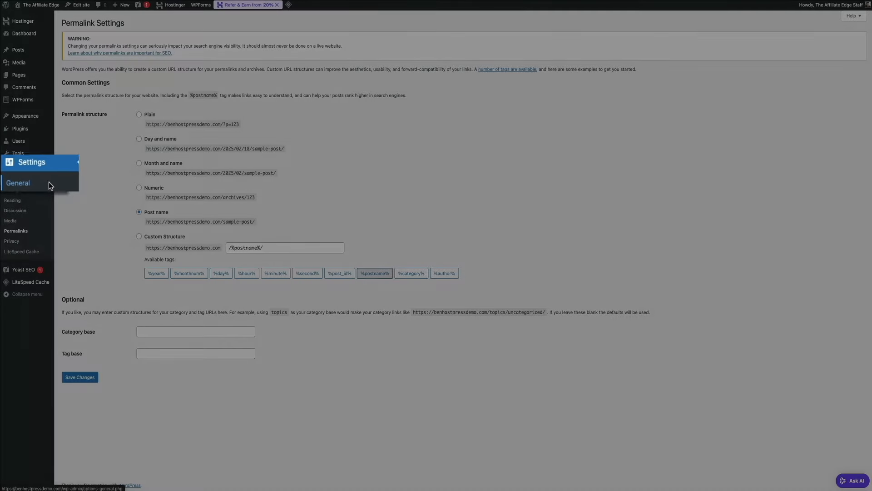
In General Settings, set the site tagline to 'Success Starts Here'
left_click(48, 180)
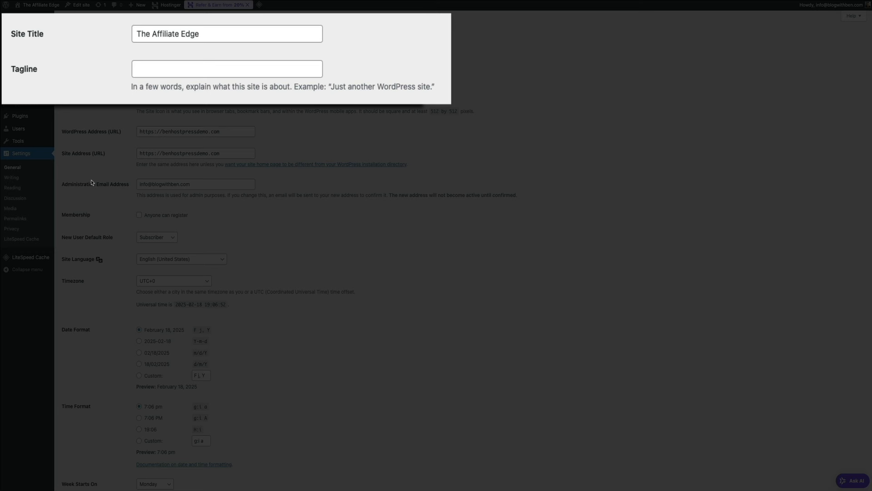
left_click(150, 70)
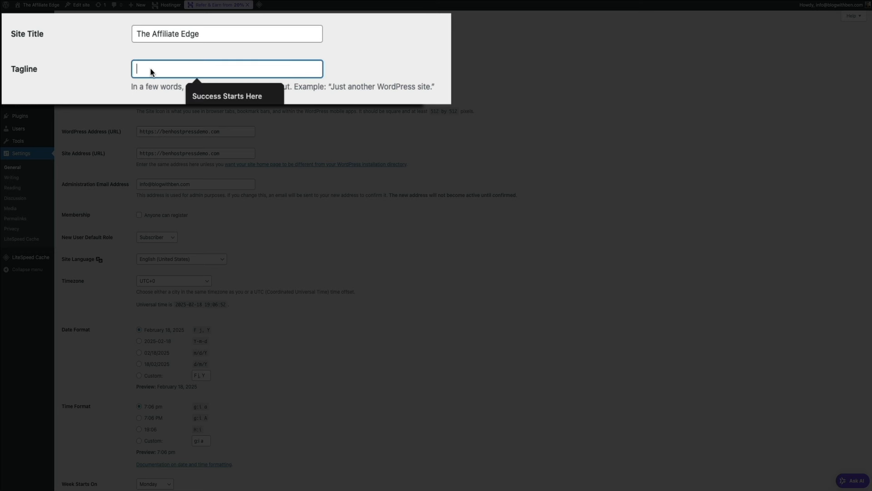
type("Success Starts Here")
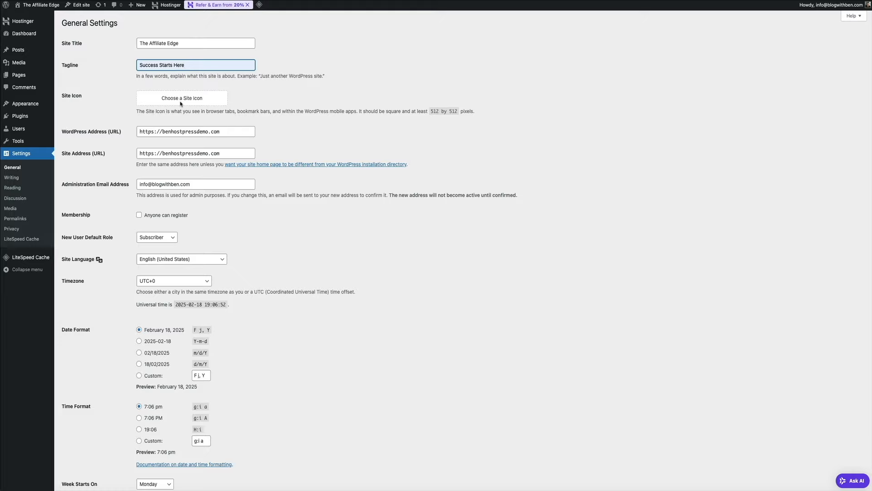
Upload 'affiliate edge favicon.jpg' and set it as the site icon
left_click(180, 104)
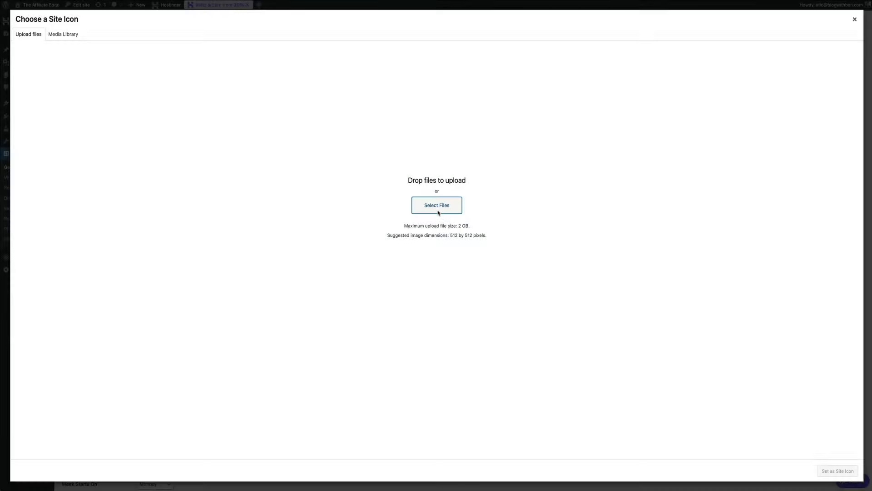
left_click(439, 211)
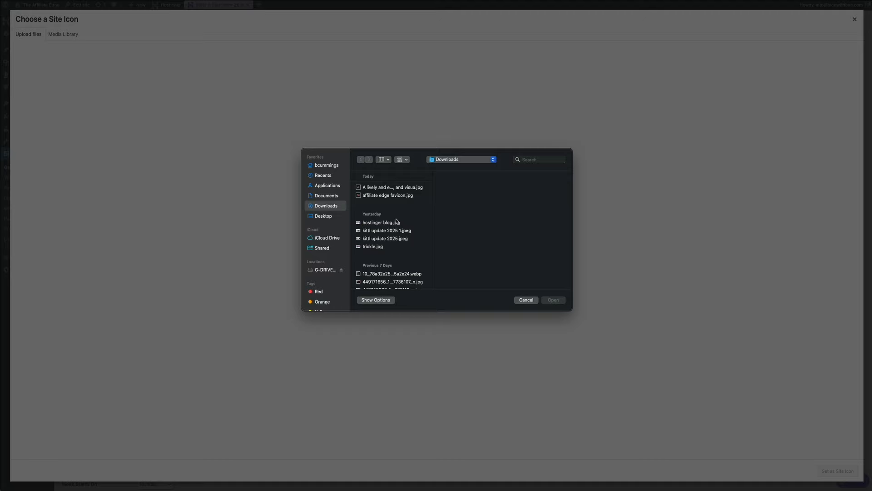
left_click(381, 196)
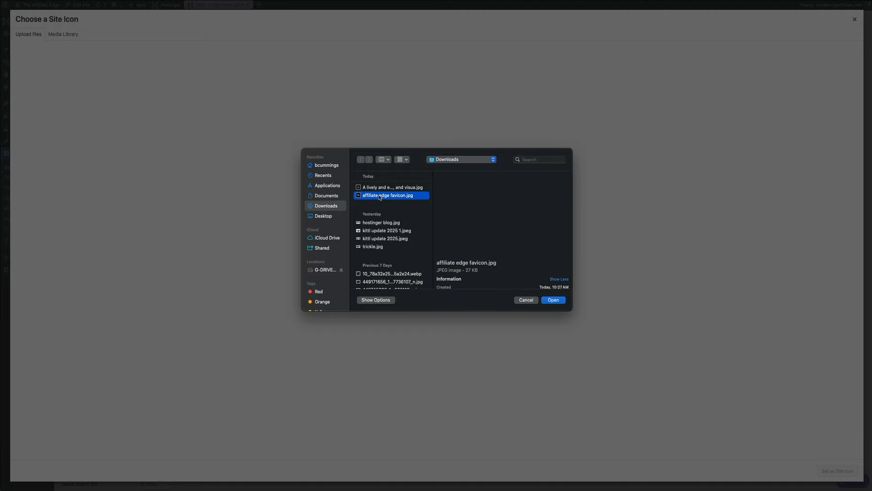
left_click(557, 303)
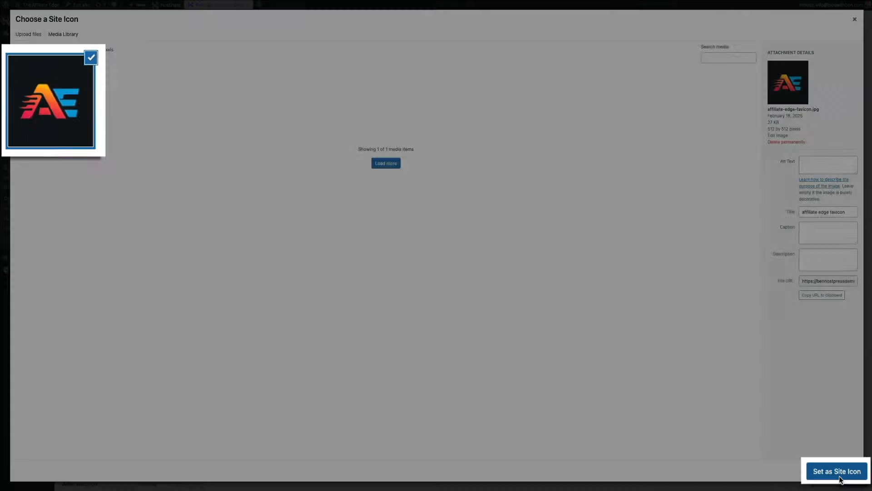
left_click(841, 476)
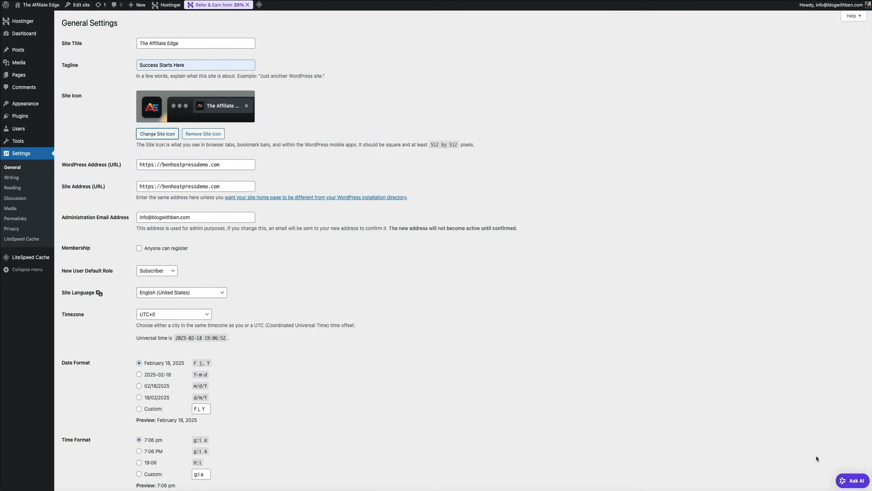
Save the General Settings with the new AE site icon and tagline
scroll(711, 408, "down", 4)
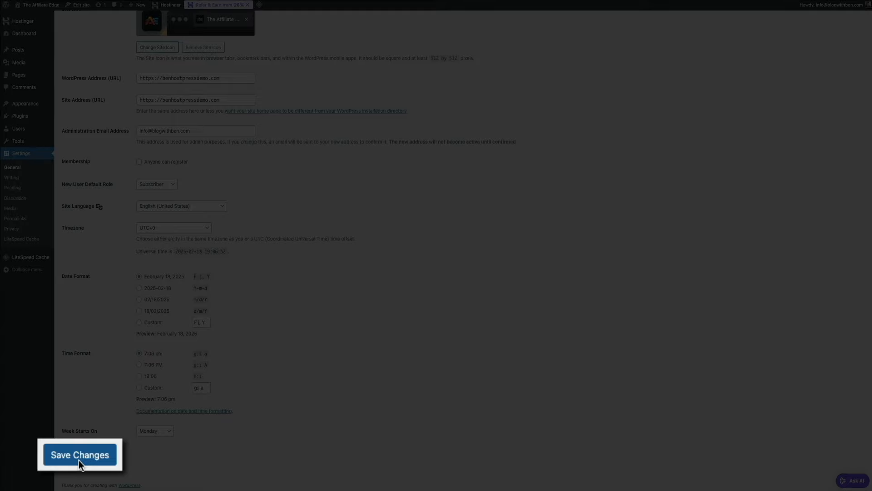
left_click(78, 456)
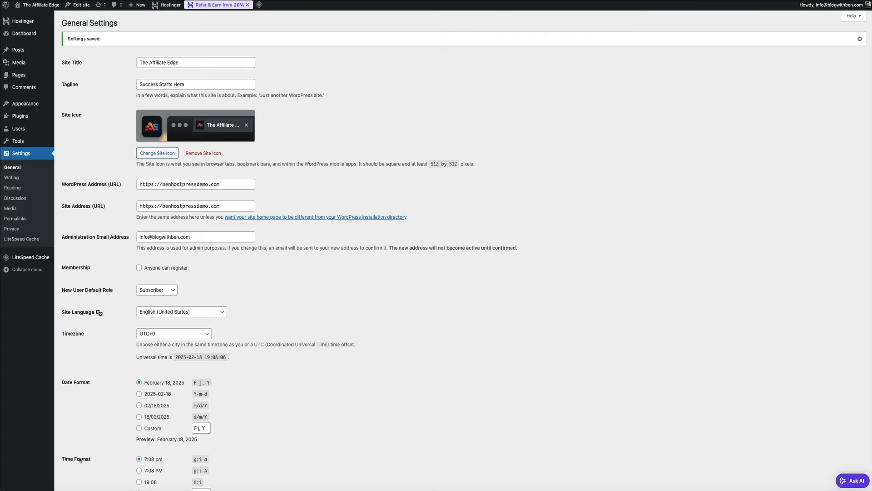
mouse_move(20, 128)
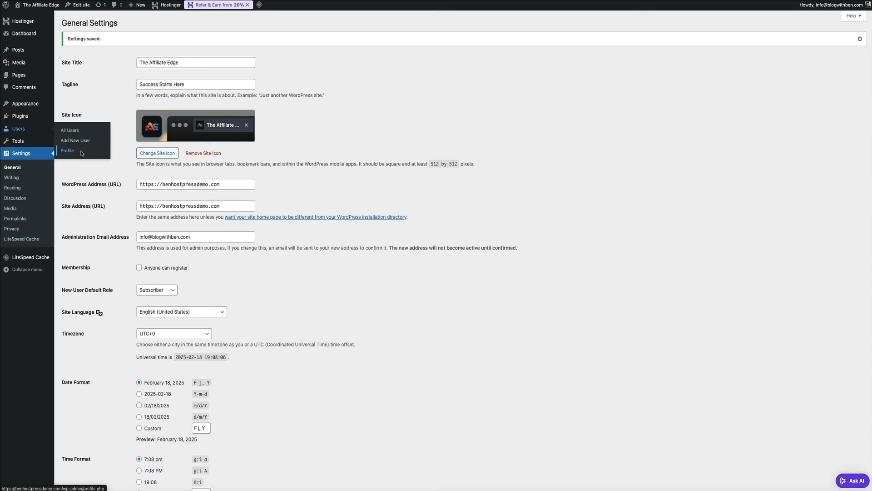
Set the profile nickname and public display name to 'The Affiliate Edge Staff'
left_click(81, 152)
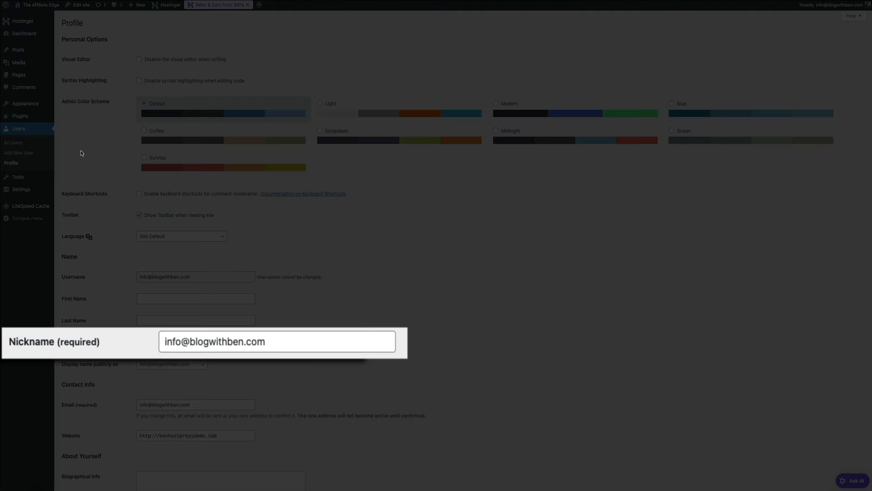
triple_click(293, 343)
type("The Affiliate Edge Staff")
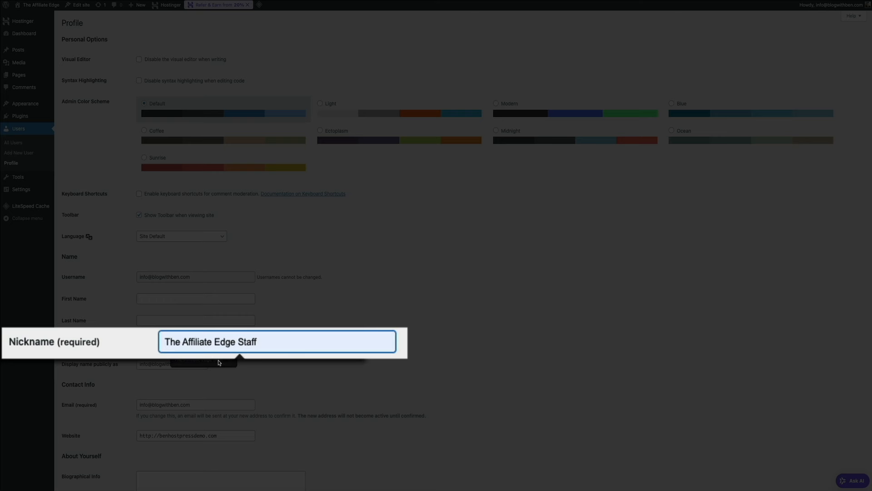
left_click(220, 363)
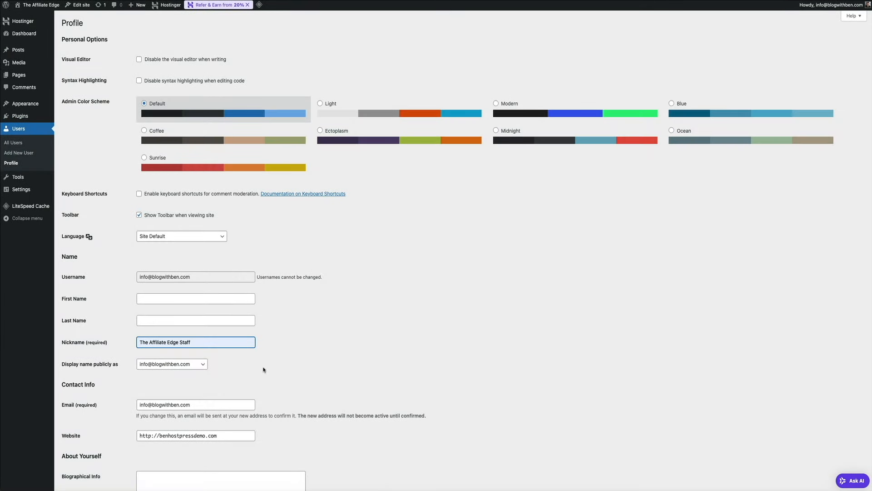
left_click(204, 364)
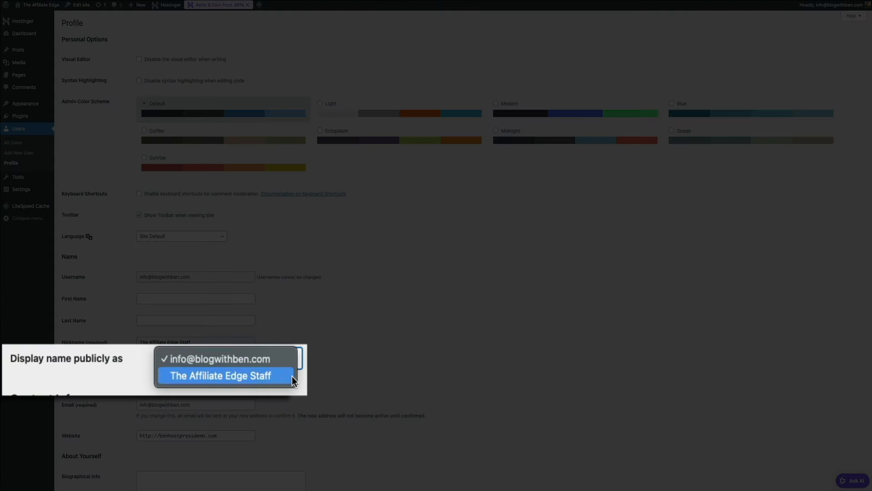
left_click(292, 377)
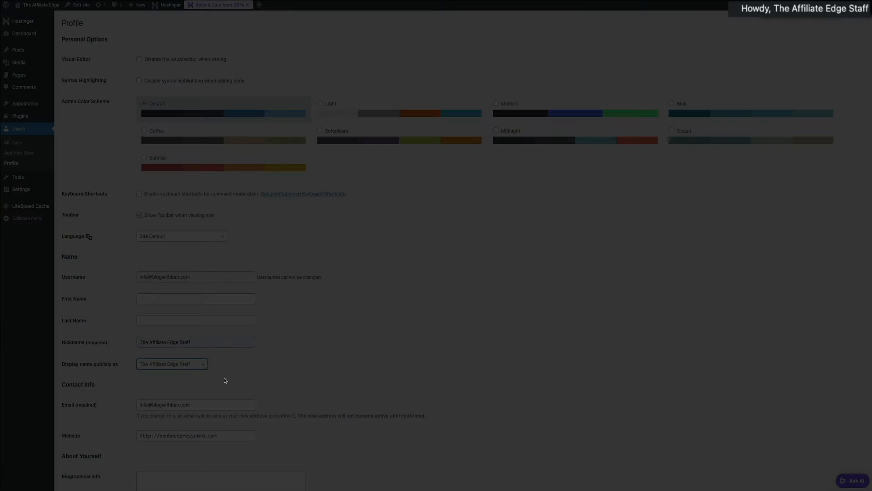
Paste a Biographical Info paragraph describing The Affiliate Edge team of digital marketers and content strategists
scroll(433, 371, "down", 1)
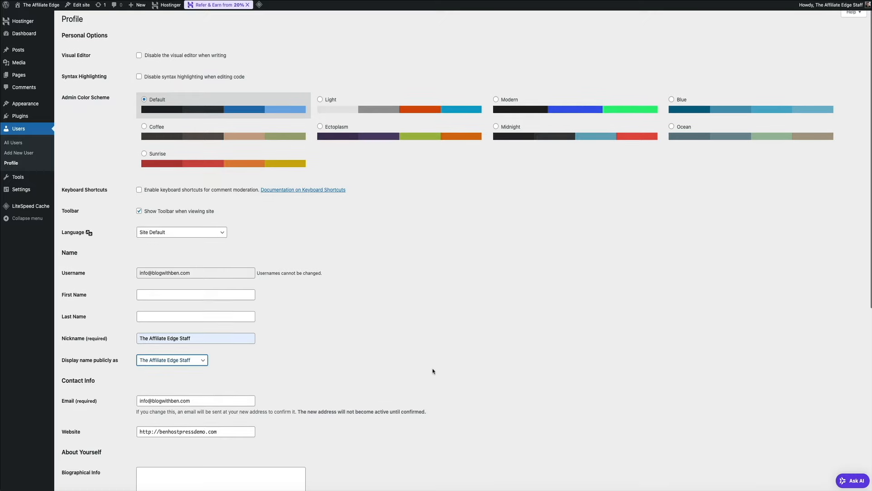
scroll(433, 371, "down", 5)
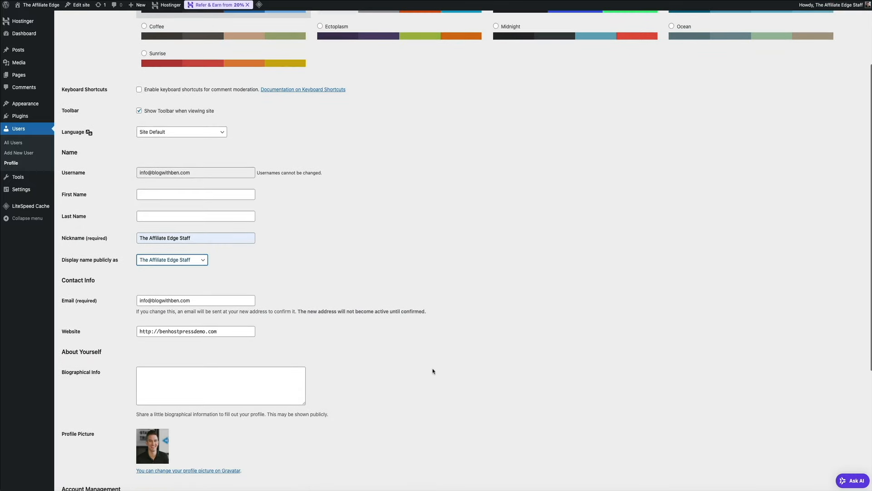
scroll(433, 372, "down", 4)
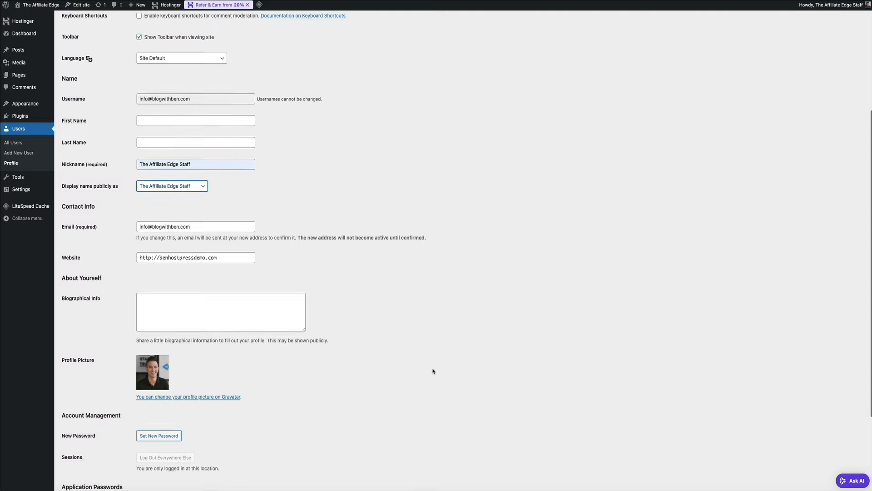
scroll(433, 372, "down", 3)
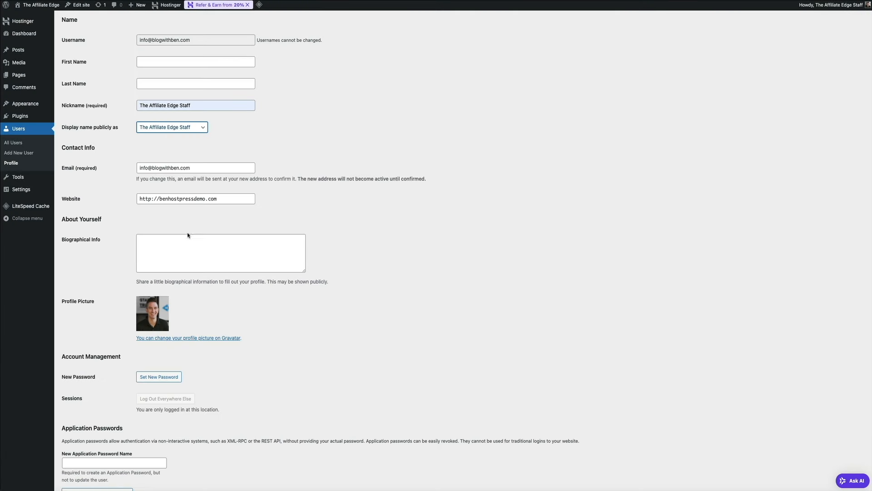
left_click(165, 239)
type("The Affiliate Edge writing team is composed of experienced digital marketers, content strategists, and industry professionals dedicated to providing actionable insights, in-depth reviews, and expert guidance to help you maximize your earnings and grow your online presence.")
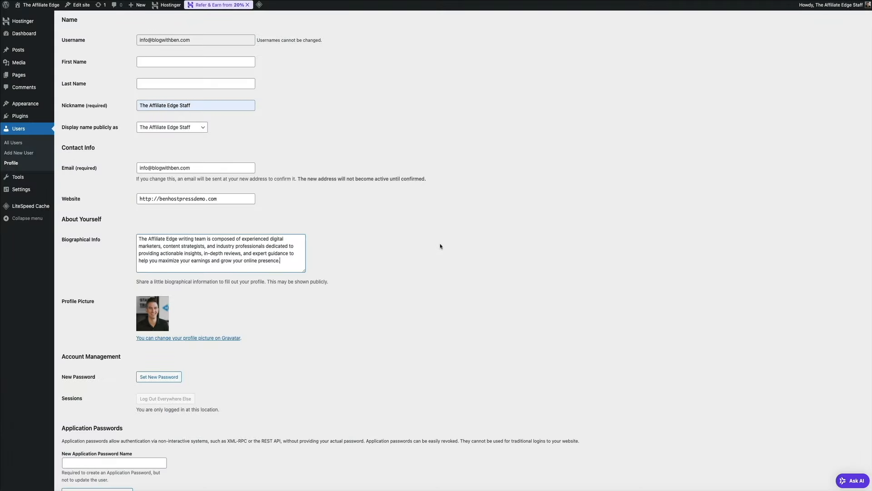
scroll(439, 246, "down", 3)
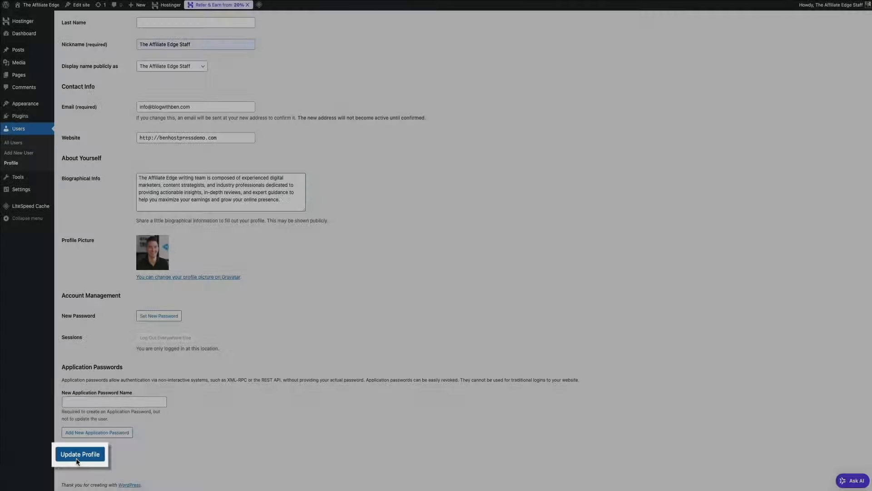
Save the profile changes, bringing up the 'Profile updated.' notice
left_click(75, 459)
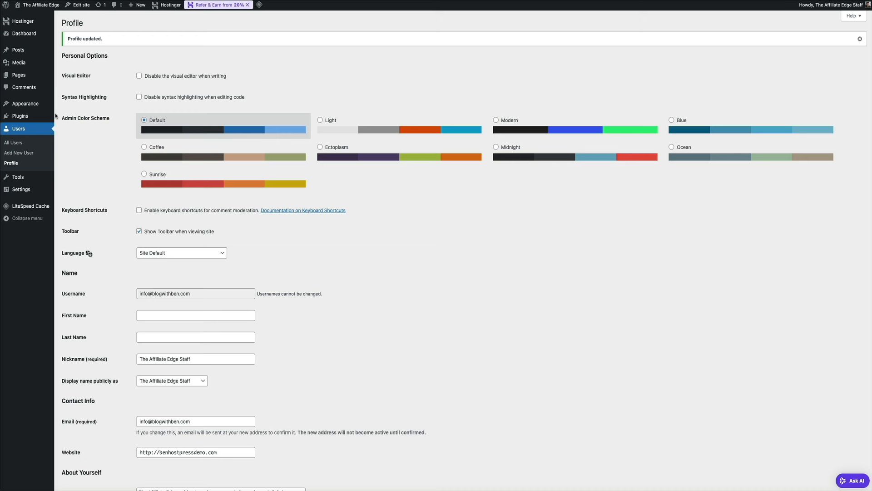
mouse_move(41, 119)
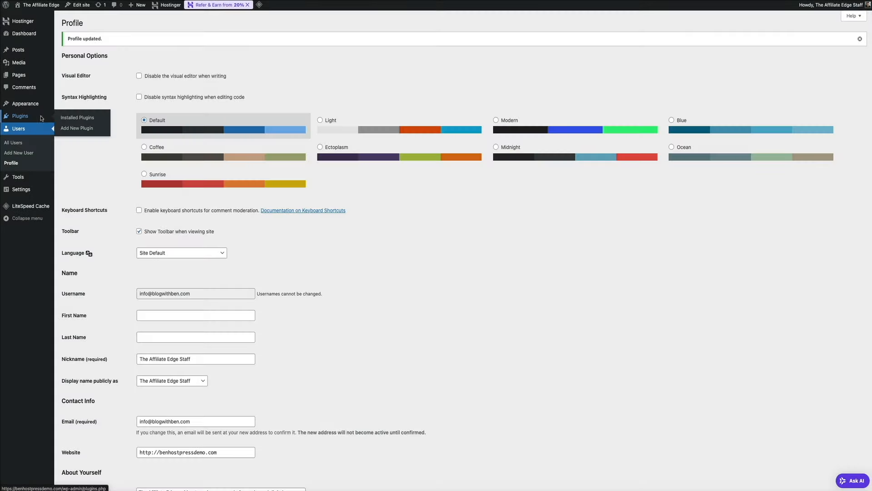
Go from the installed Plugins list to the Add Plugins page showing featured plugins
left_click(41, 117)
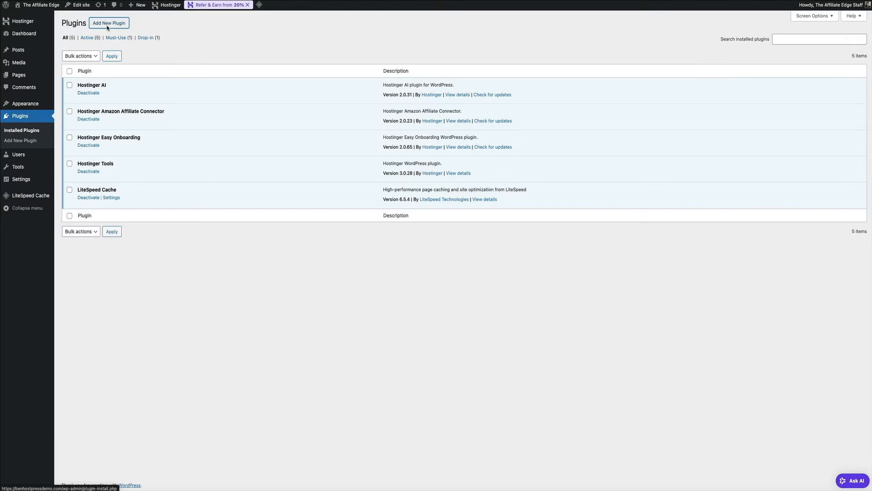
left_click(107, 25)
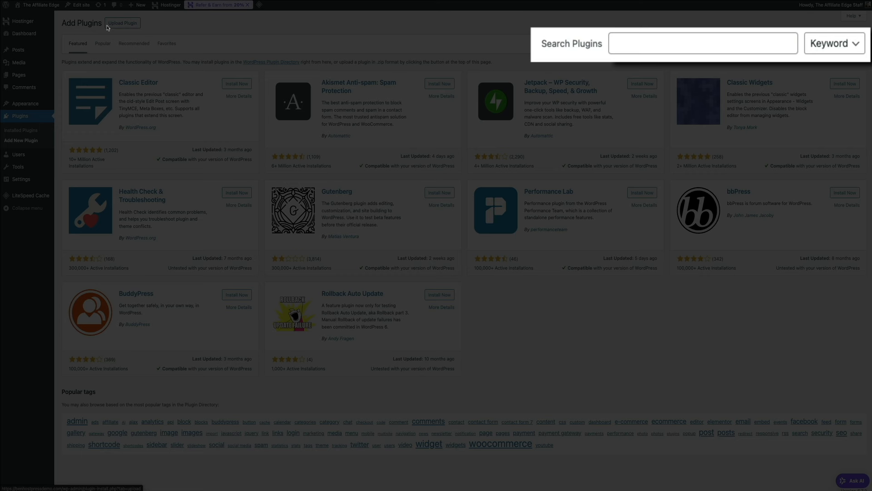
Search the plugin directory for 'yoast' and install Yoast SEO
left_click(639, 45)
type("yoast")
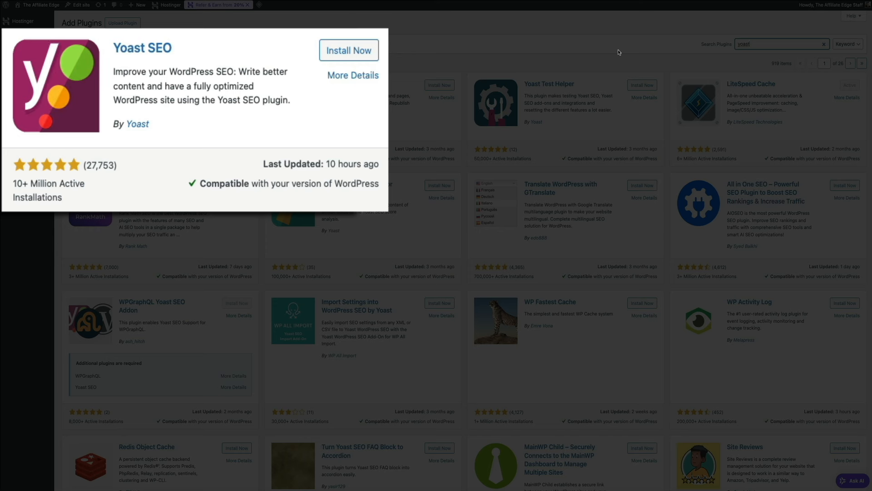
left_click(340, 57)
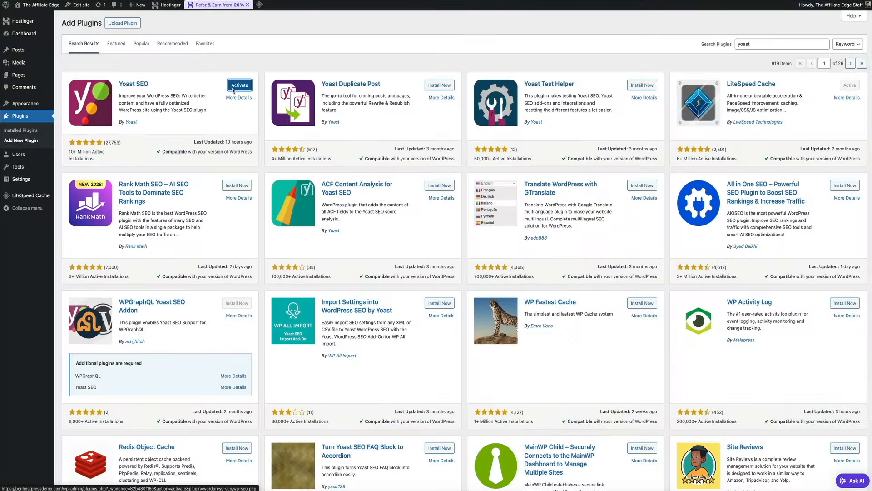
Activate the newly installed Yoast SEO plugin to reach its welcome page
left_click(234, 89)
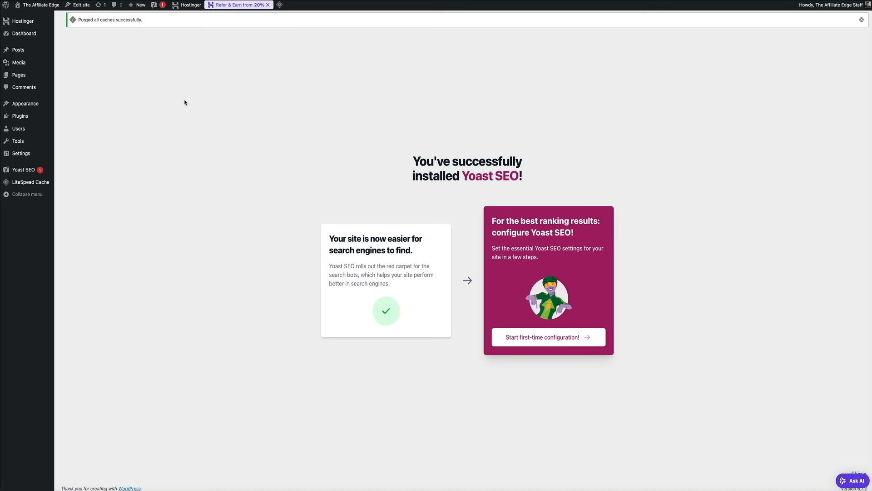
mouse_move(35, 117)
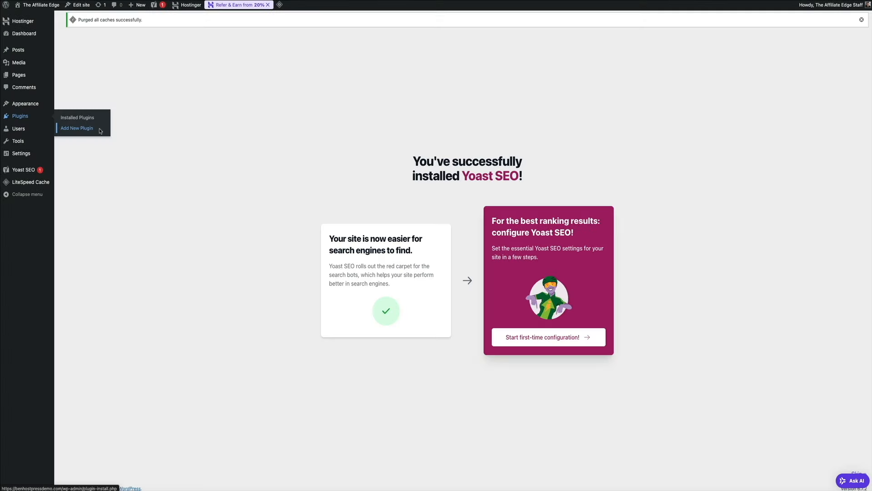
Return to Add Plugins and search the directory for 'wp forms'
left_click(99, 128)
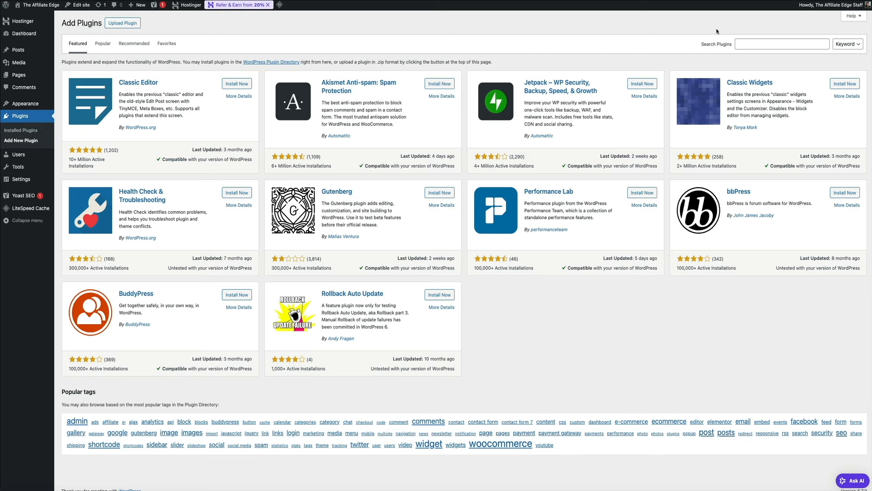
left_click(753, 44)
type("wp")
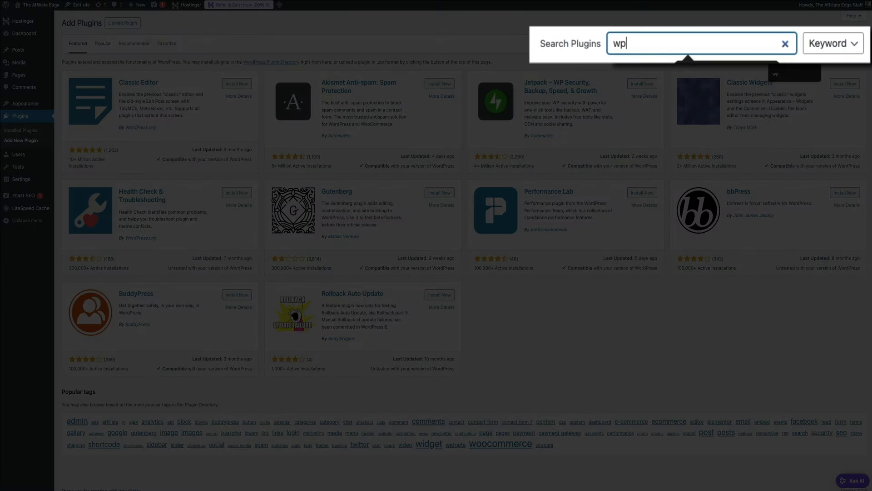
type(" f")
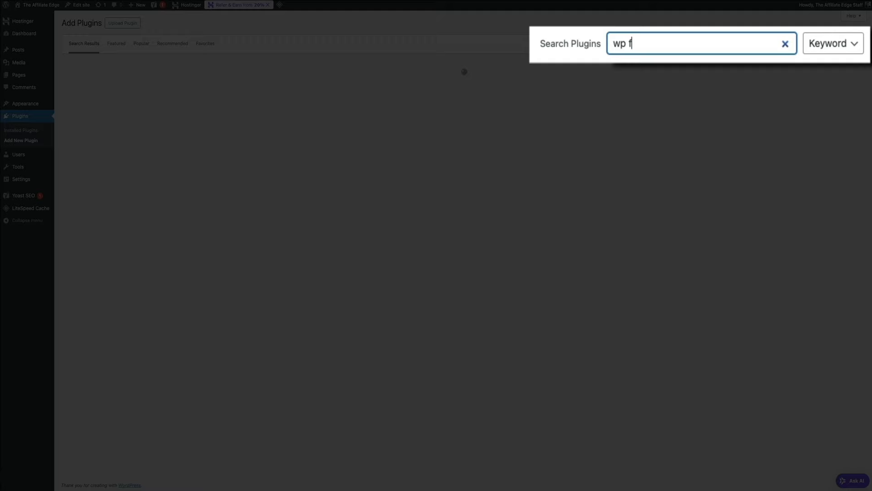
type("orms")
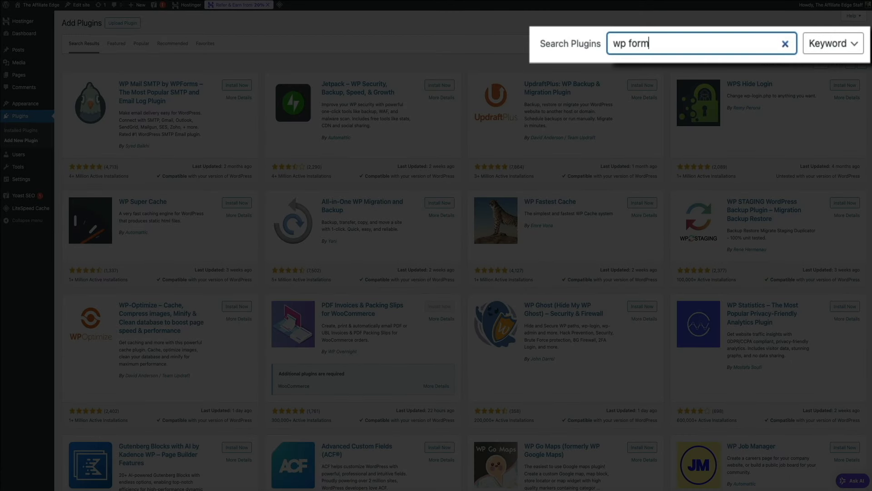
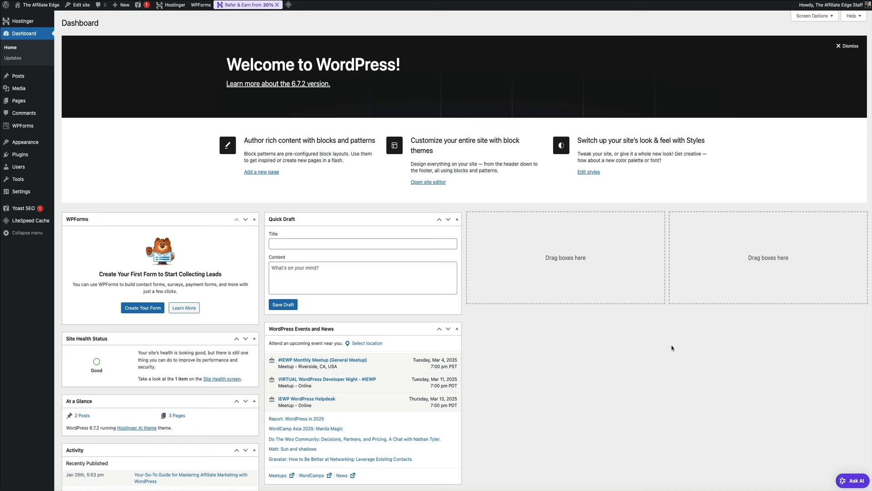
Go to Pages > All Pages and bring up the Home row's Edit link
mouse_move(38, 101)
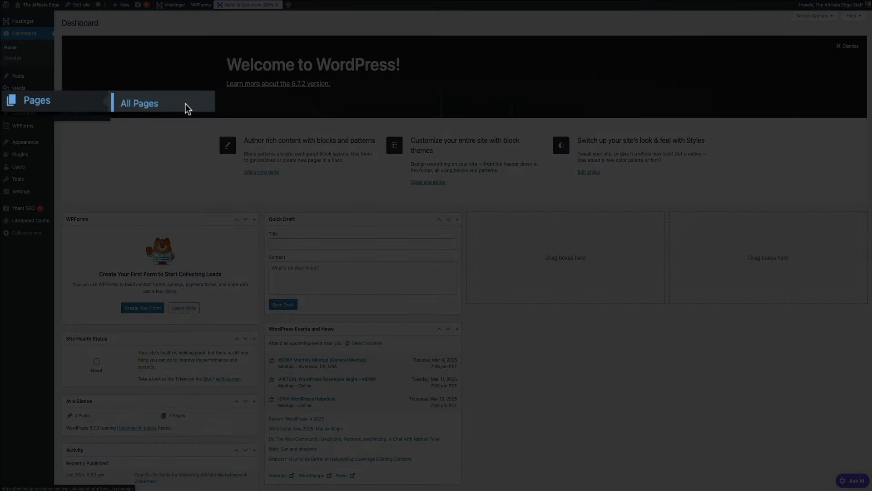
left_click(185, 105)
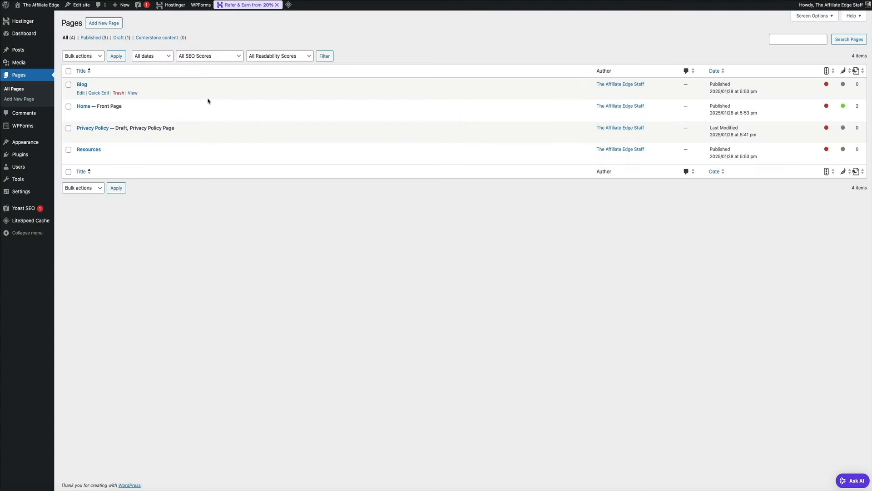
mouse_move(140, 111)
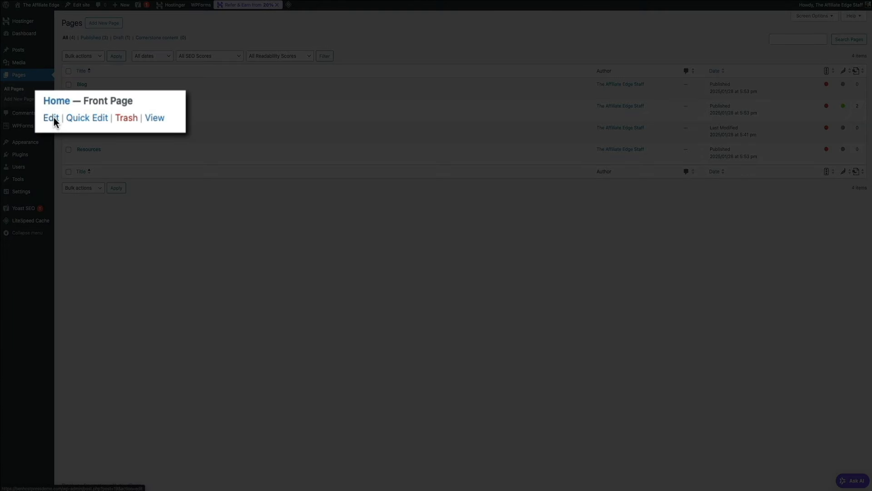
left_click(81, 115)
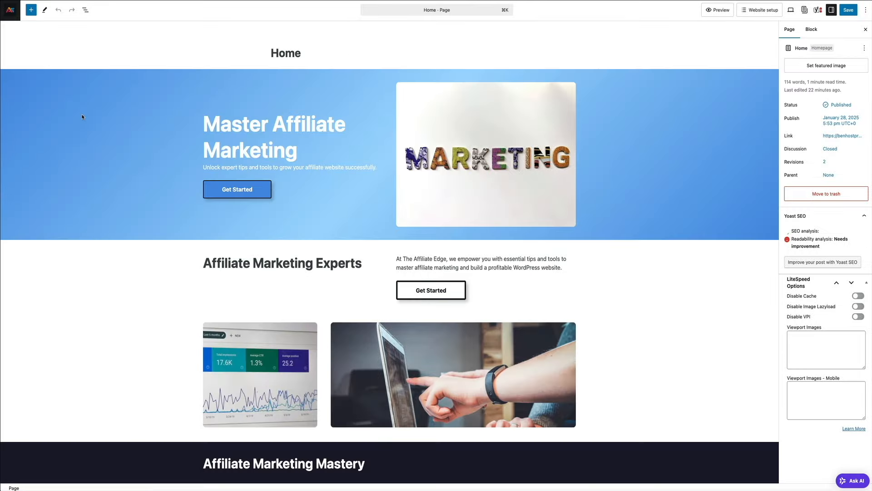
left_click(266, 129)
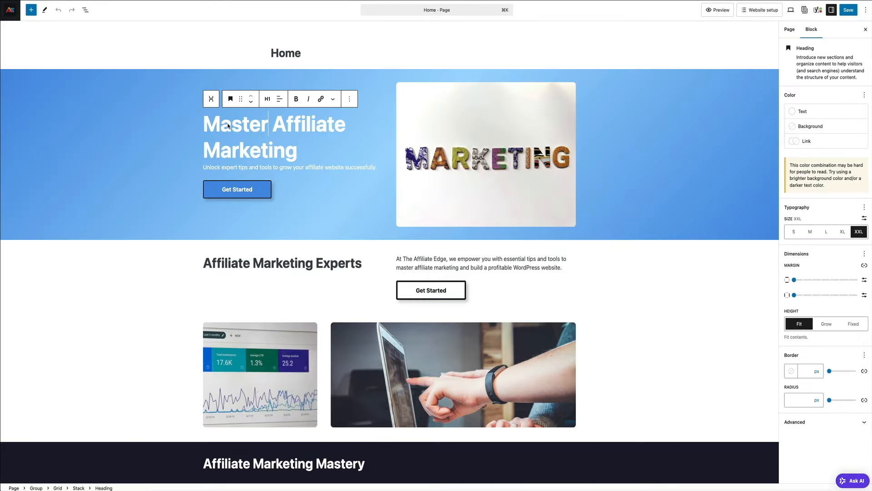
left_click(236, 190)
left_click(482, 132)
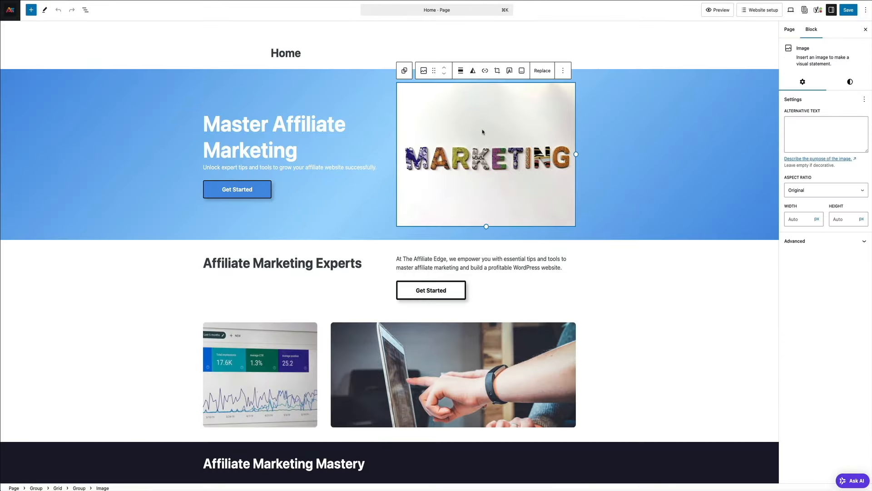
left_click(442, 284)
left_click(283, 262)
left_click(283, 359)
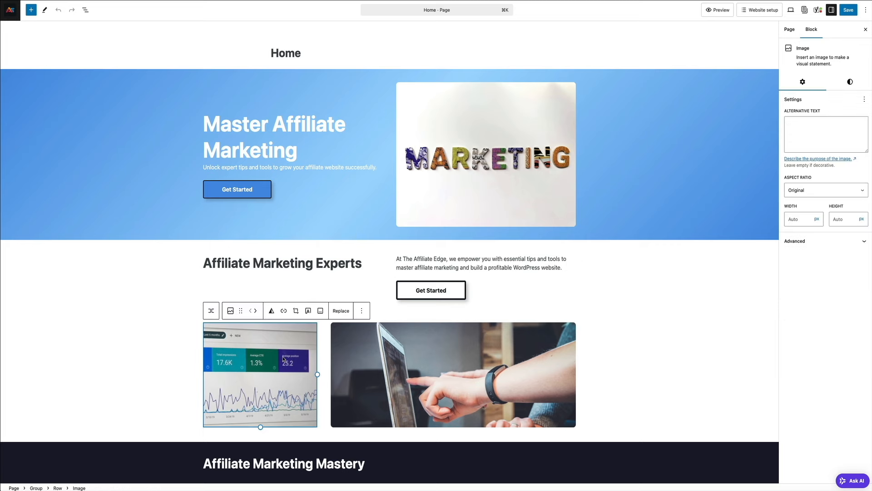
left_click(512, 360)
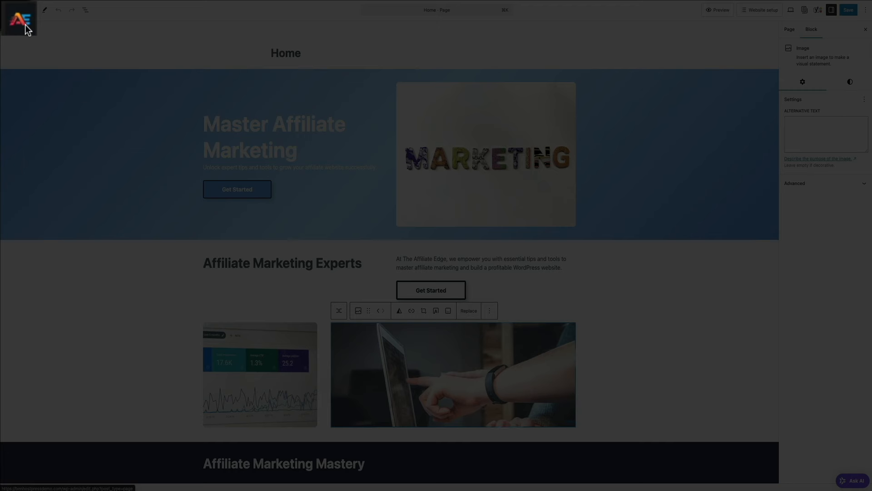
left_click(25, 28)
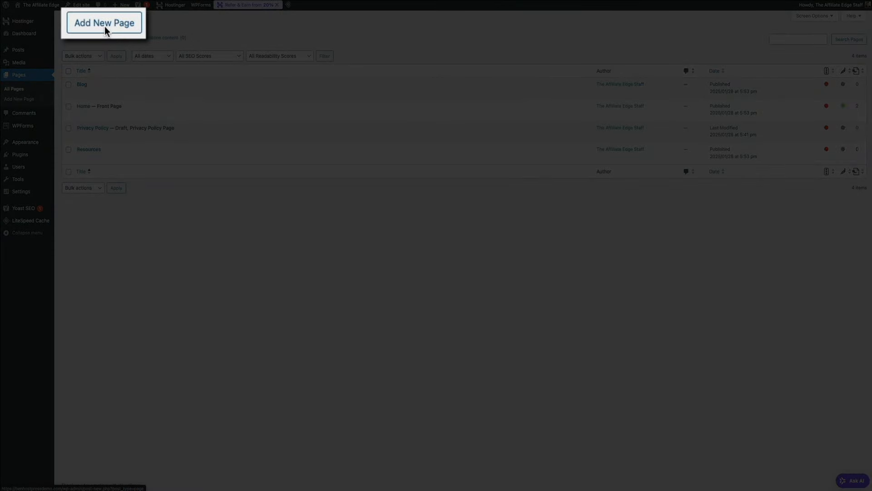
Create an 'About' page with the paragraph 'You can start typing here or you can add blocks.'
left_click(104, 26)
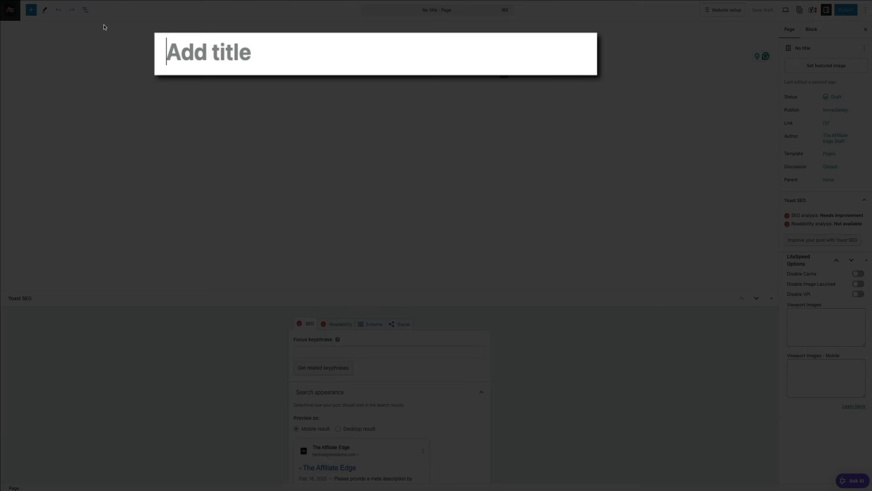
type("About")
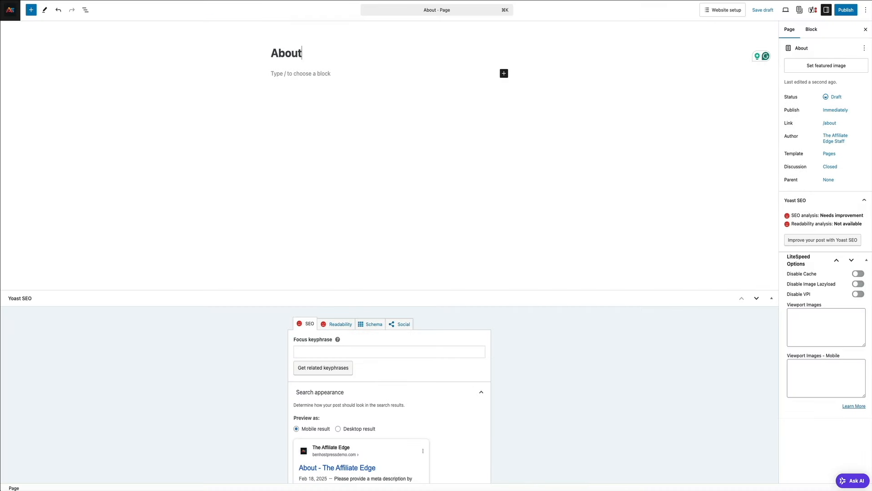
key("Return")
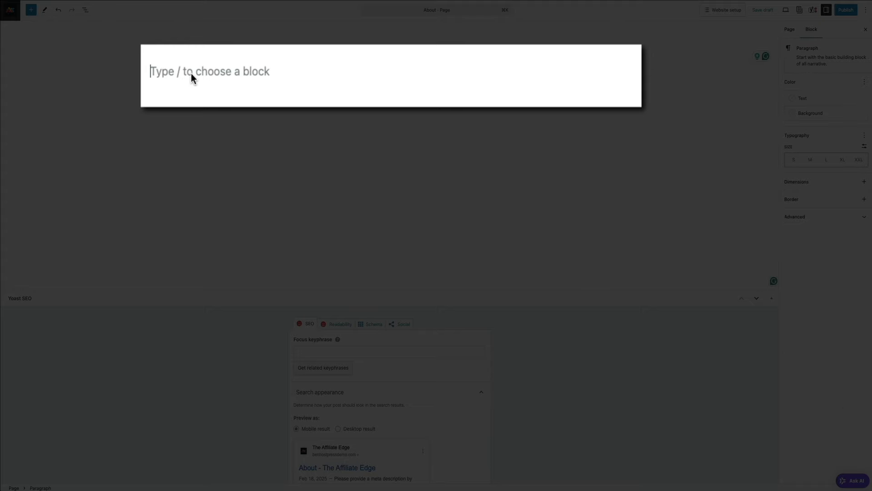
type("You can start t")
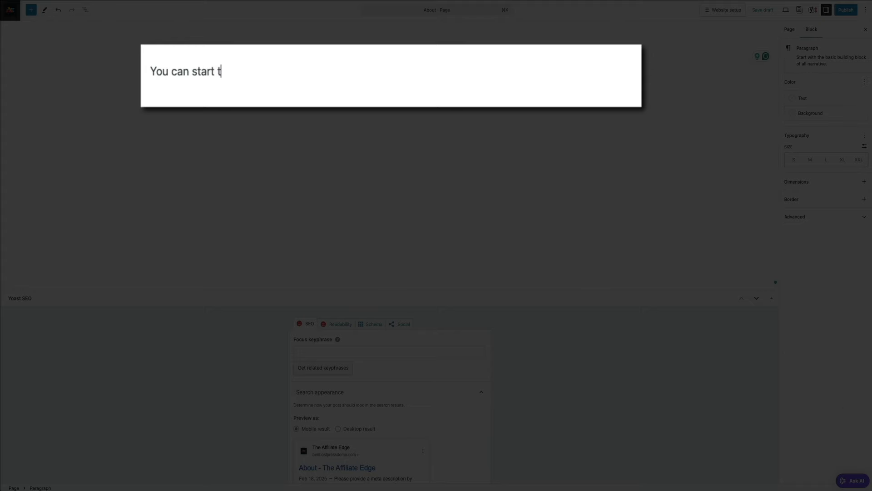
type("yping here")
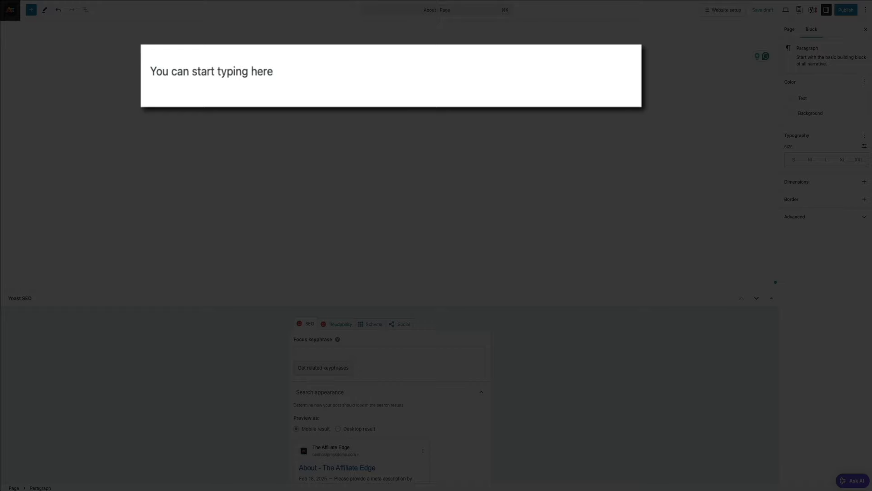
type(" or you can add")
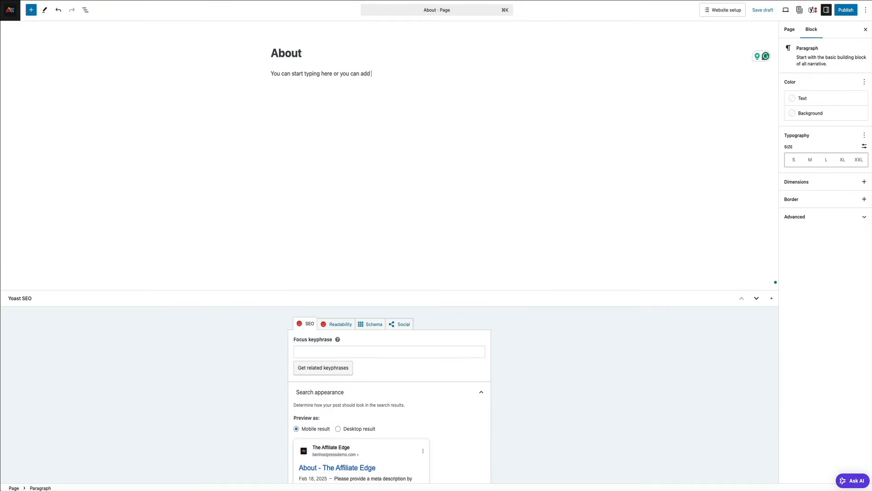
type(" blocks.")
key("Return")
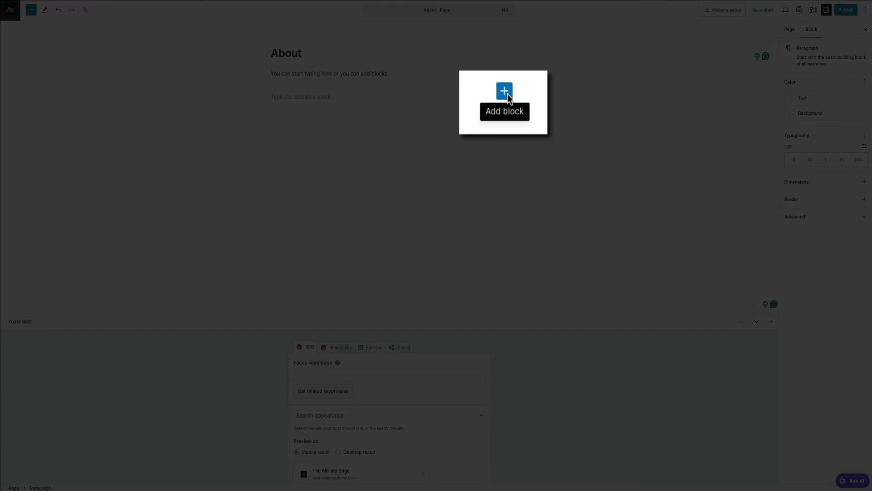
Open the full block library via Browse all and scroll through its categories
left_click(503, 95)
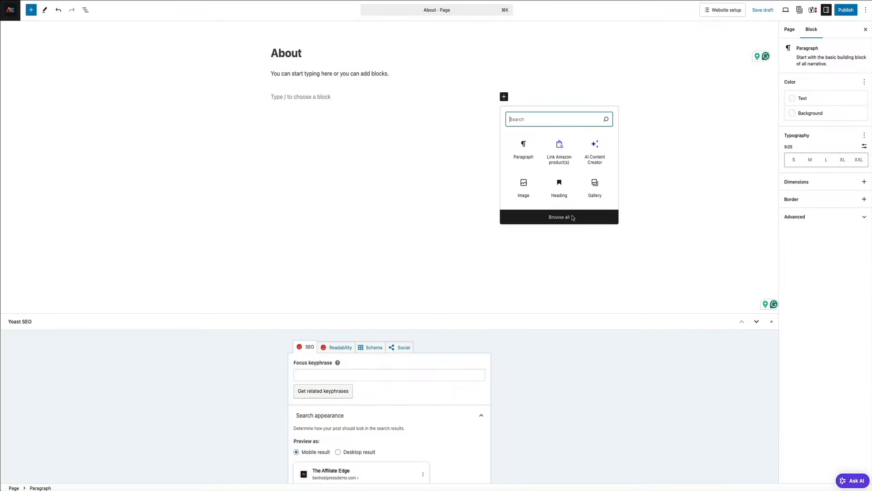
left_click(573, 216)
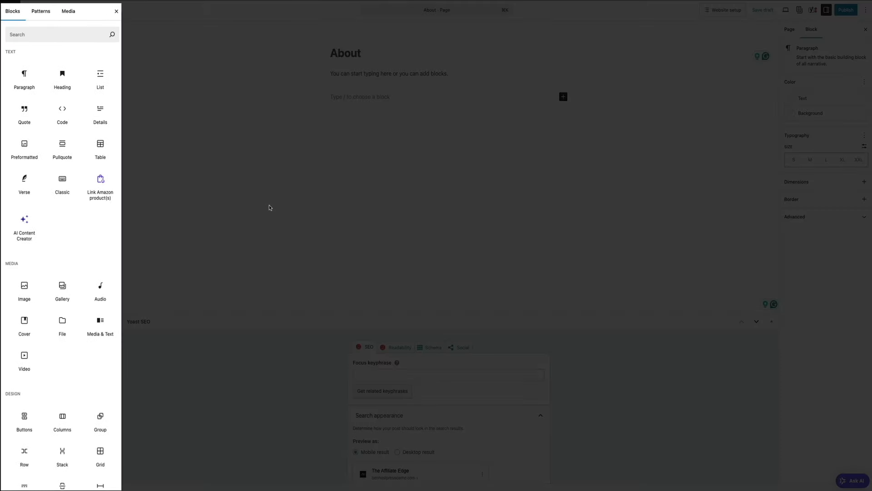
scroll(105, 248, "down", 3)
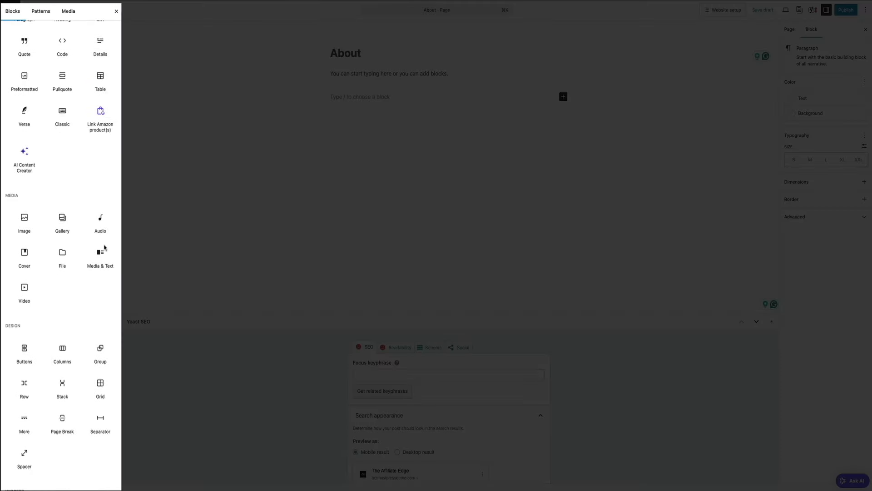
scroll(105, 248, "down", 5)
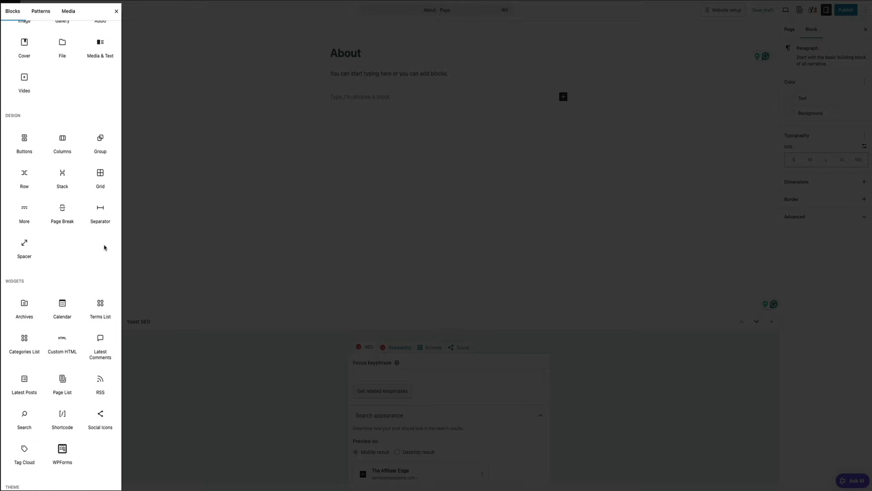
scroll(104, 248, "down", 5)
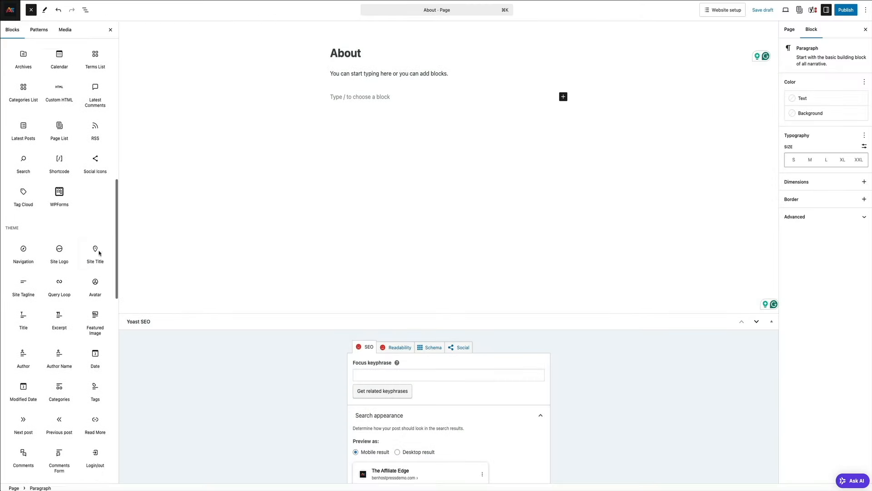
scroll(99, 254, "down", 6)
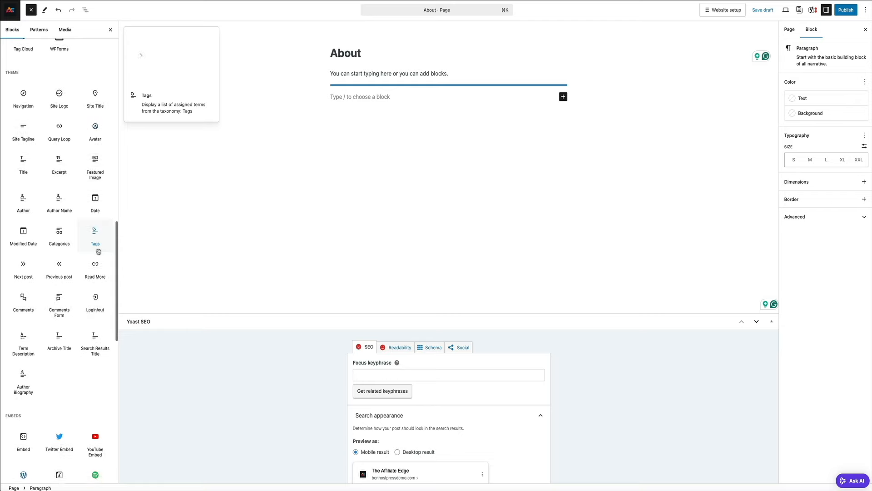
scroll(99, 254, "down", 5)
scroll(99, 254, "up", 11)
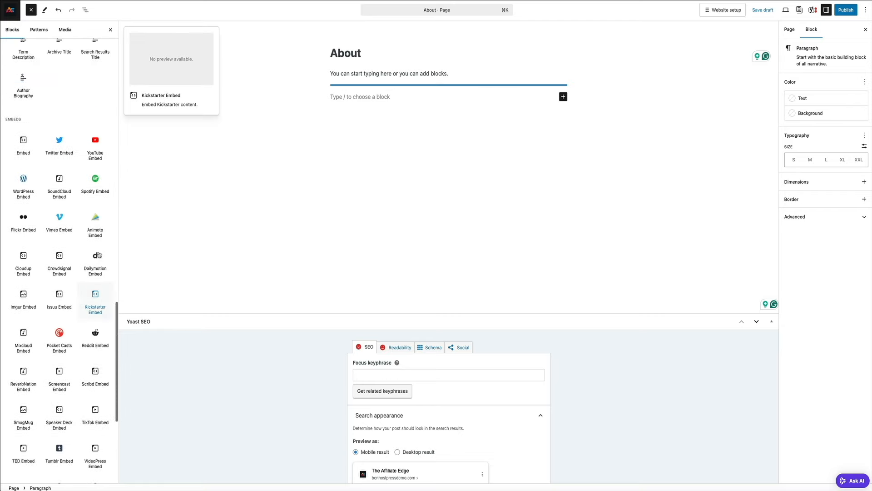
scroll(99, 254, "up", 15)
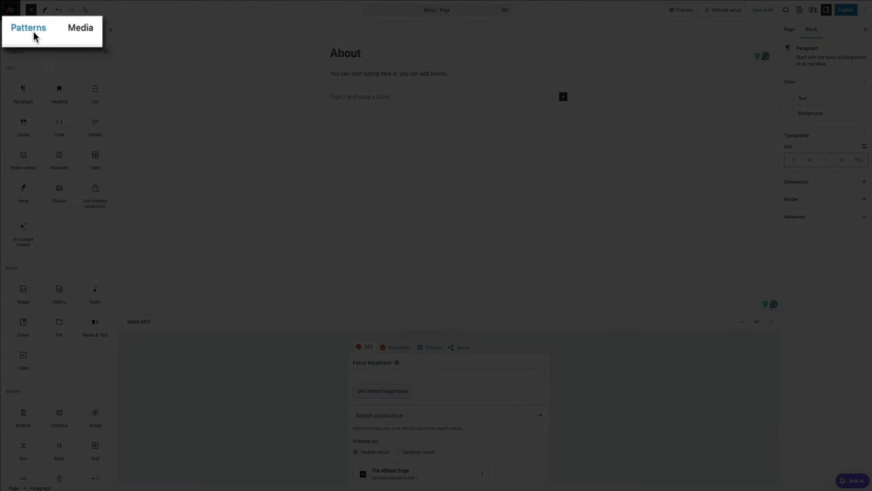
Insert the About-category intro pattern with a heading and mountain image
left_click(40, 32)
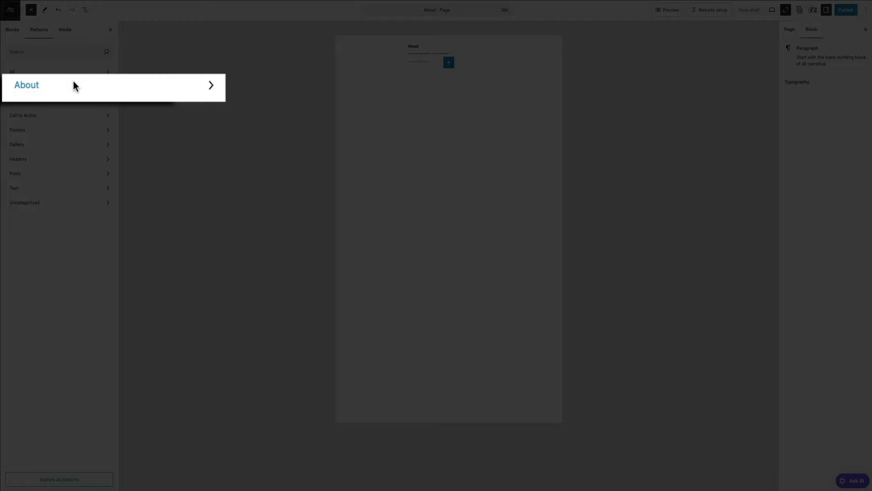
left_click(40, 86)
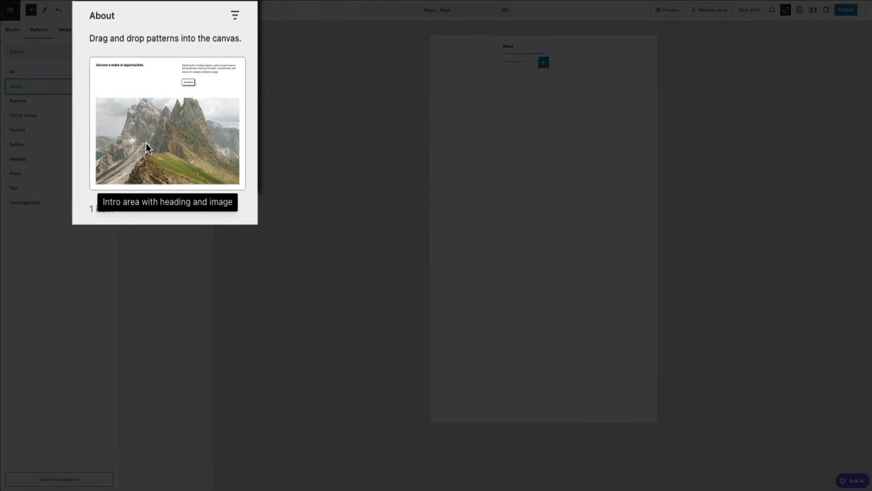
left_click(155, 96)
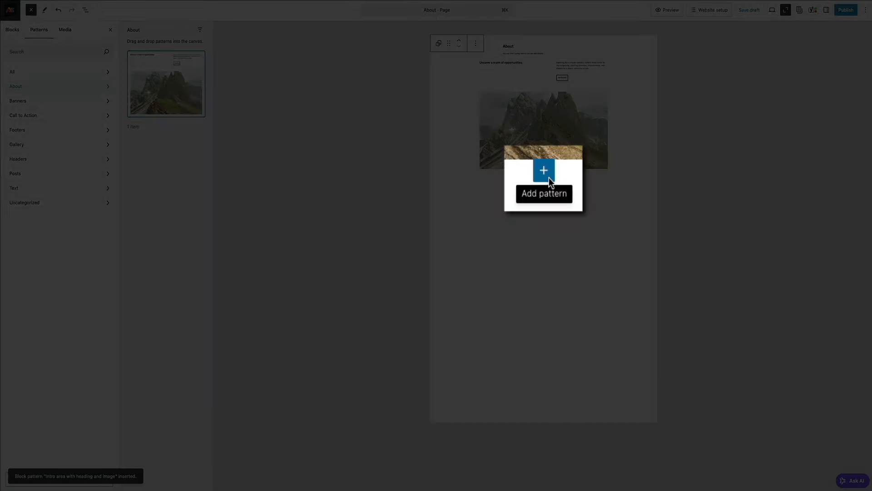
Add the 'Schedule a Visit' call-to-action pattern below the intro
left_click(549, 178)
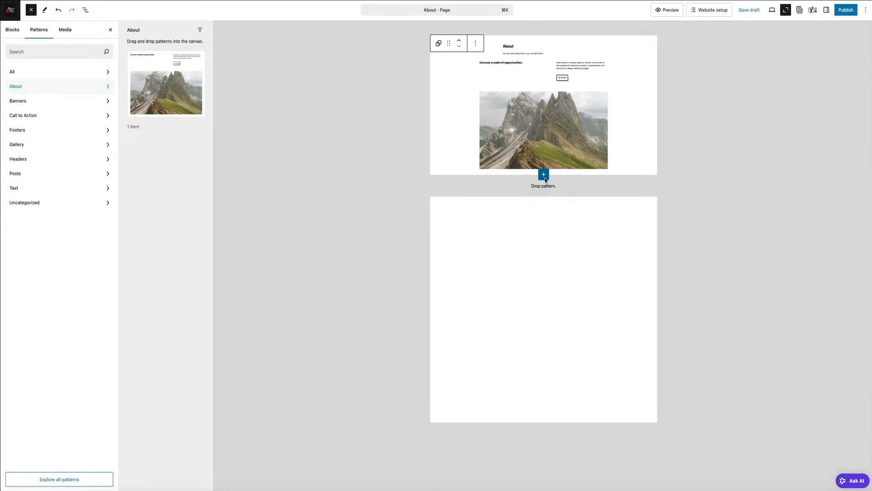
left_click(41, 117)
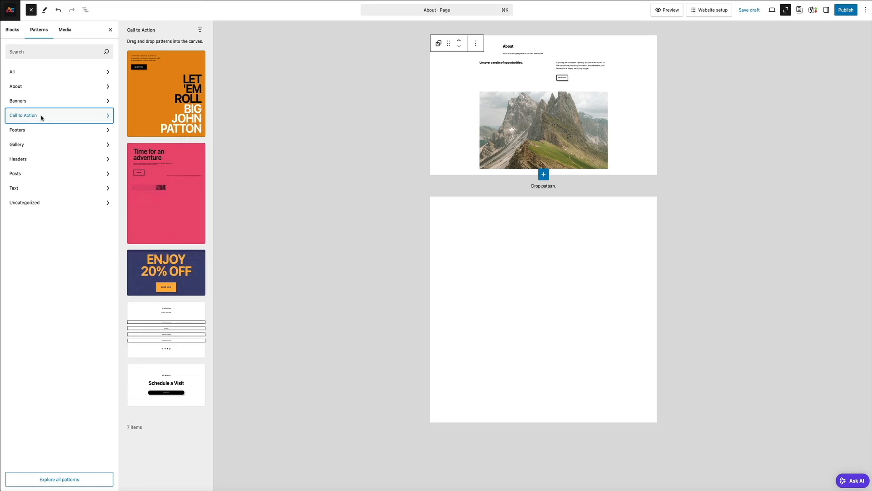
scroll(154, 210, "down", 1)
left_click(186, 352)
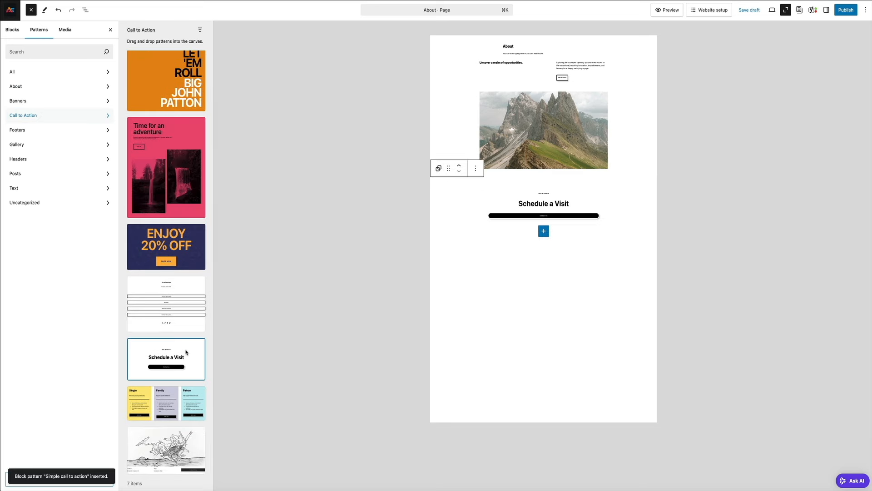
Add the Fullscreen cover image gallery pattern below the call to action
left_click(544, 231)
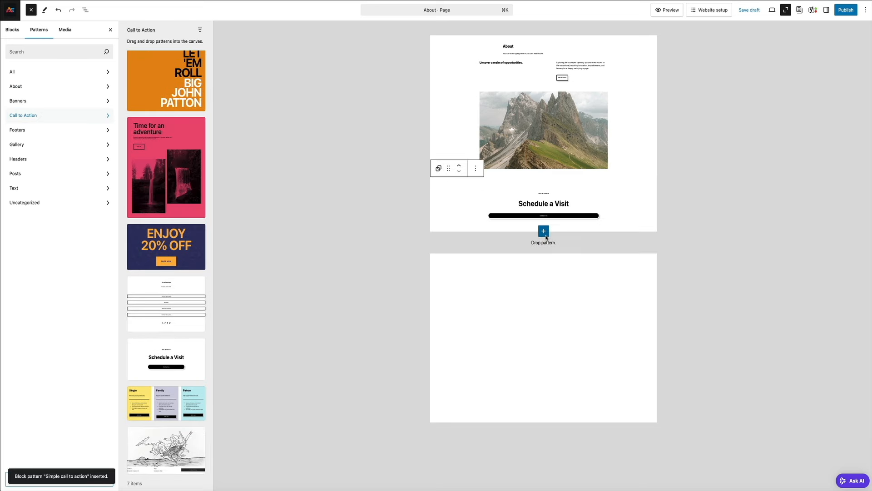
left_click(23, 146)
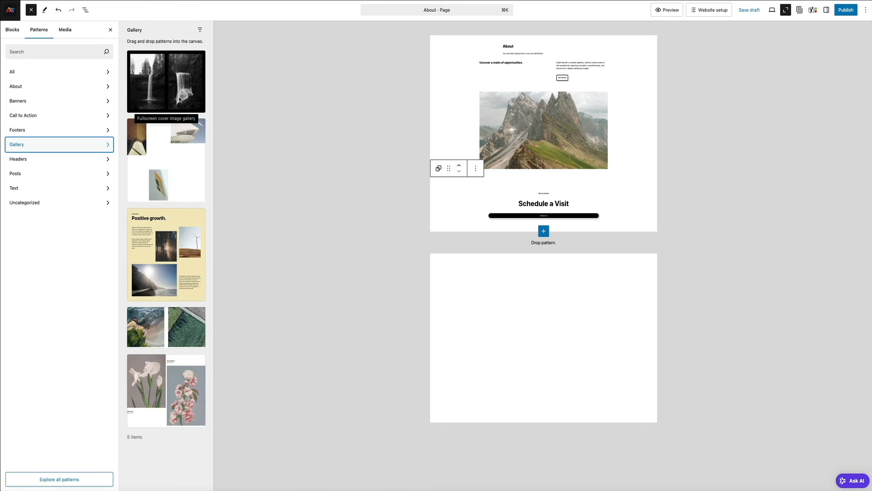
left_click(180, 100)
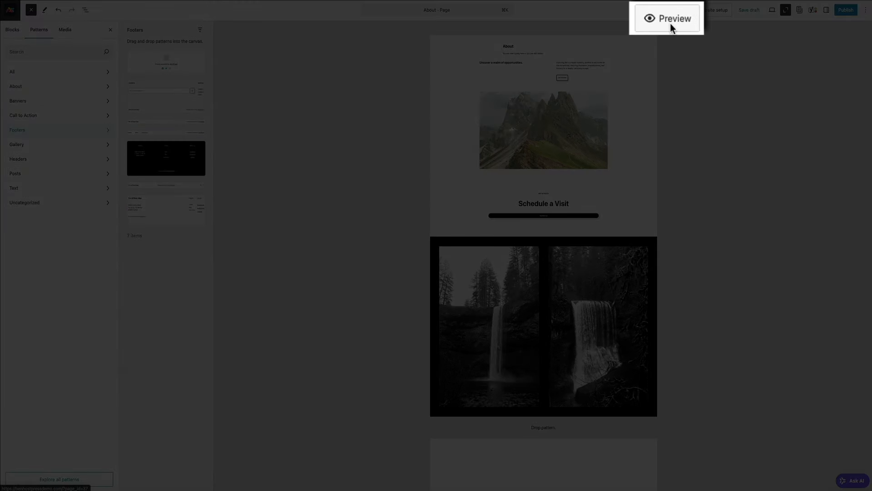
left_click(670, 24)
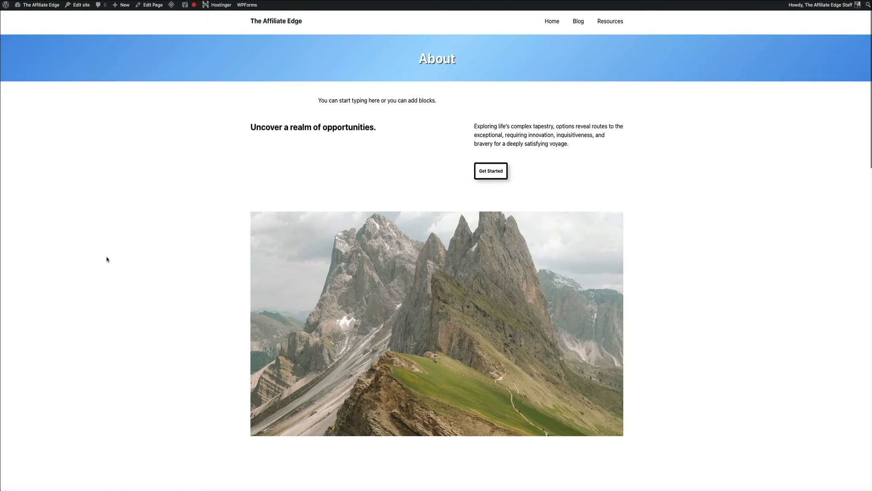
scroll(108, 260, "down", 4)
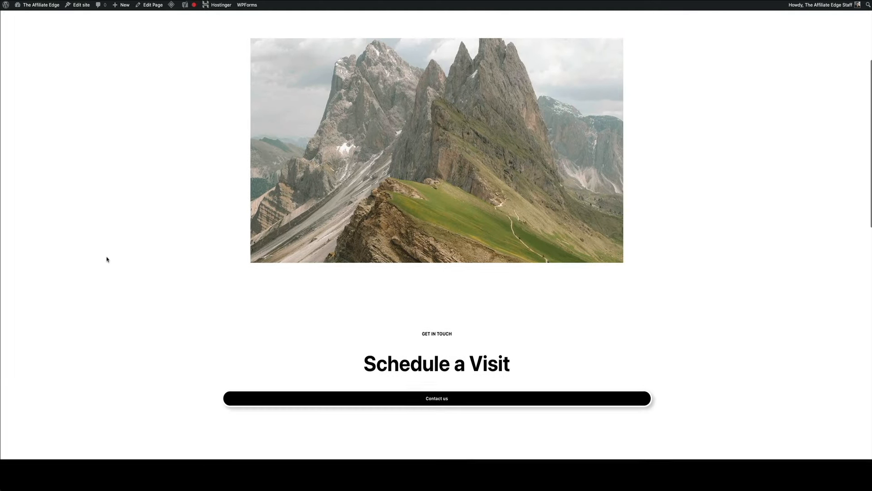
scroll(107, 260, "down", 10)
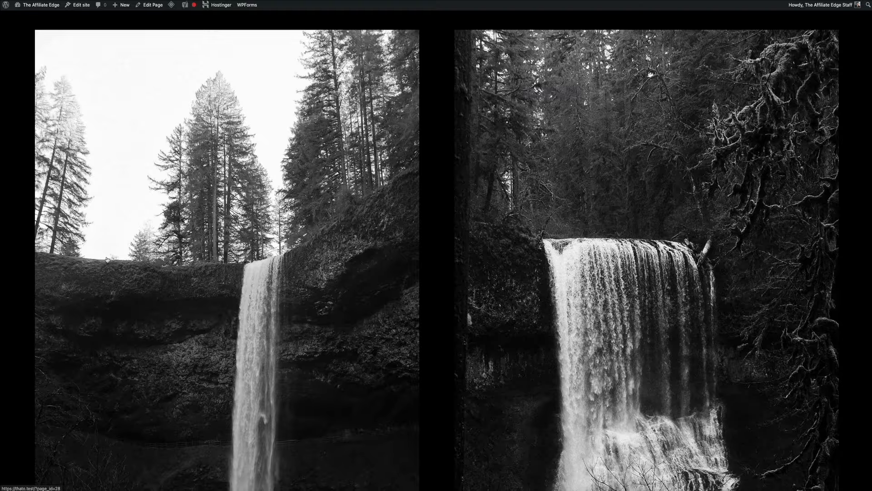
scroll(107, 260, "down", 7)
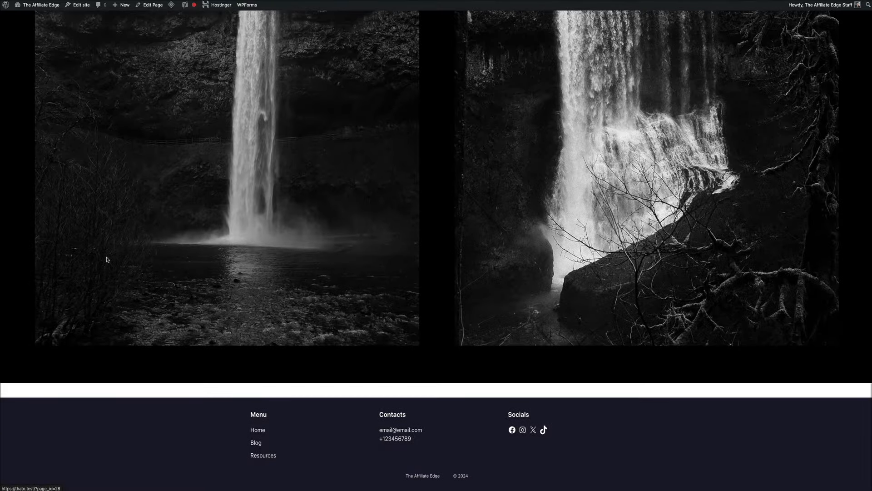
scroll(107, 260, "up", 10)
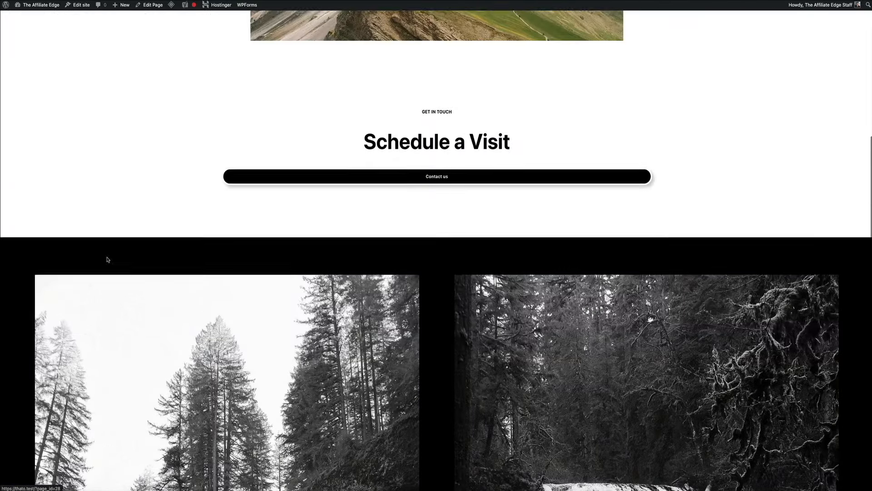
scroll(108, 260, "up", 9)
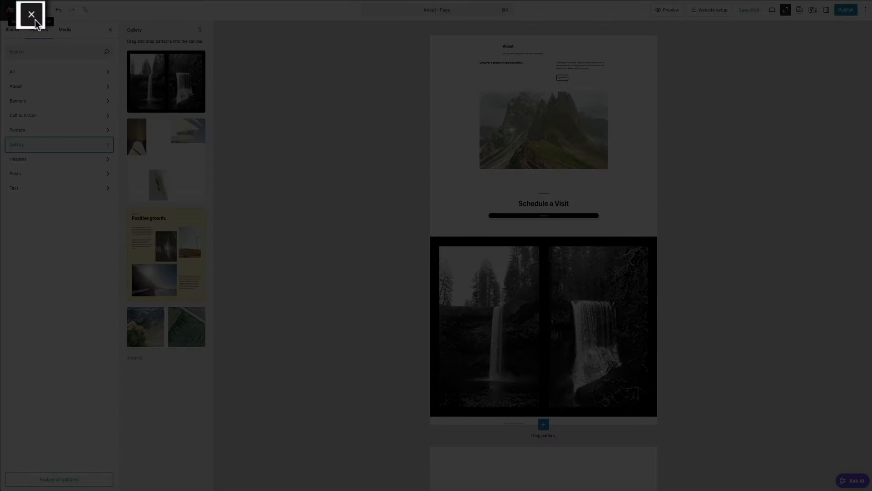
Close the pattern library and put the caret after 'voyage' in the intro paragraph
left_click(35, 20)
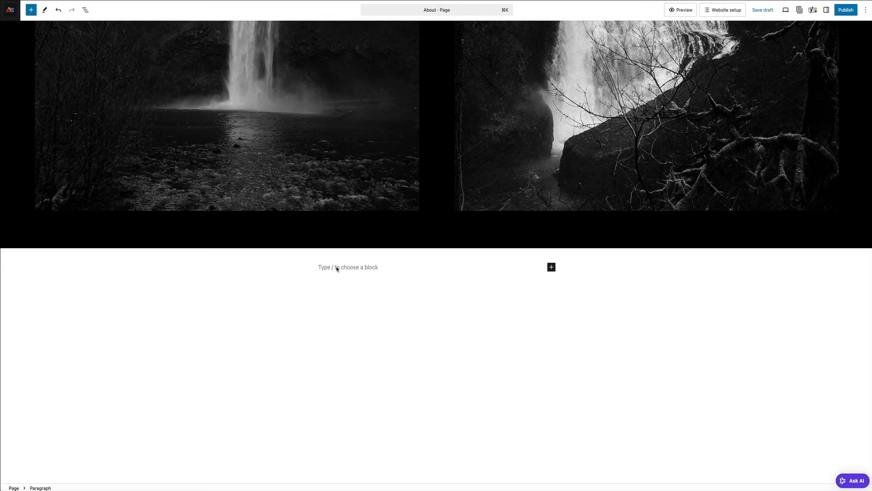
scroll(340, 269, "up", 6)
scroll(362, 271, "up", 8)
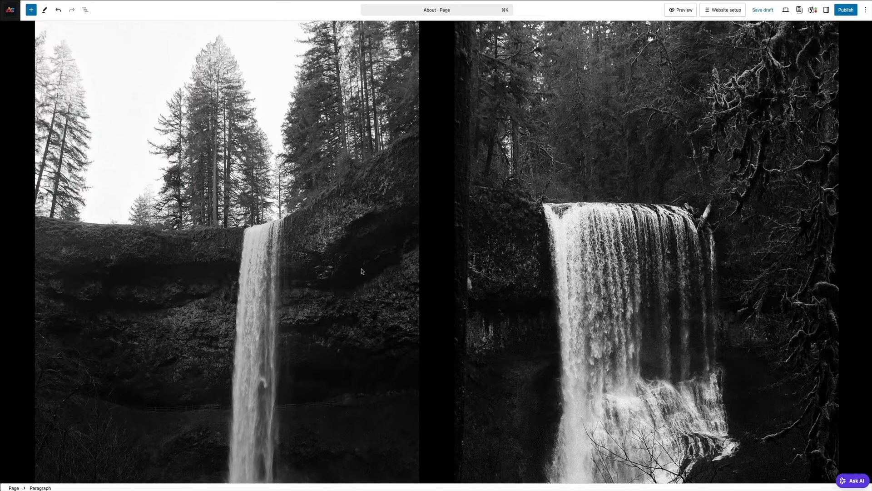
scroll(363, 271, "up", 10)
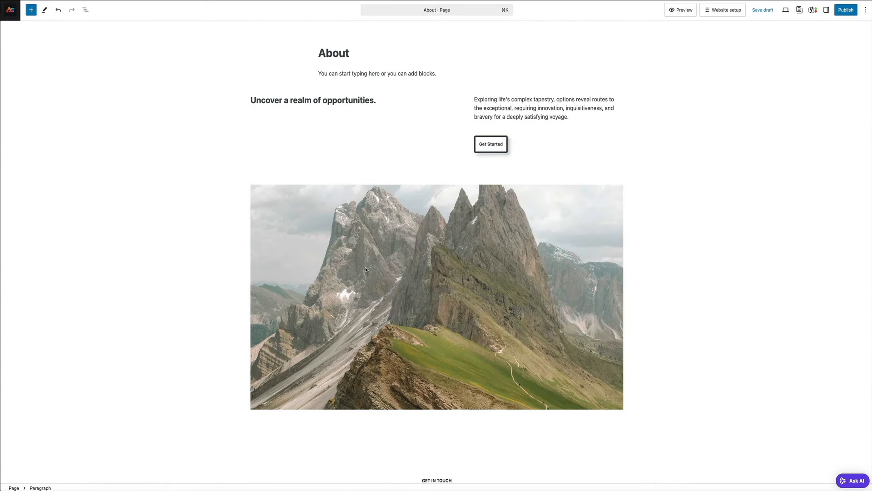
left_click(303, 102)
left_click(502, 107)
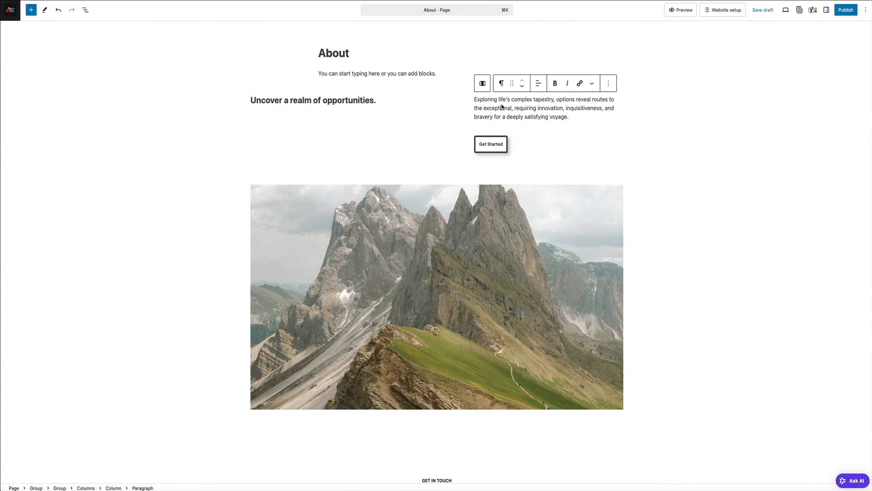
left_click(572, 119)
Append 'You can edit things and add things here in the editor.' and show Page settings
type("You can ")
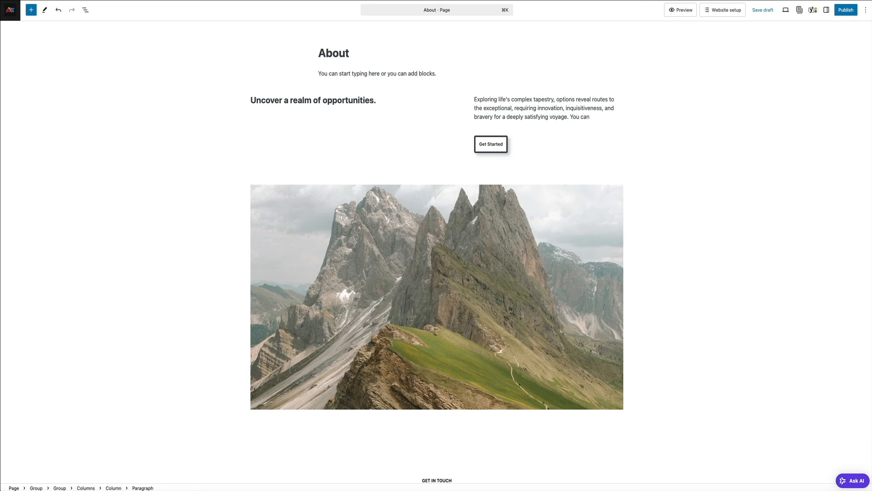
type("edit things and add things")
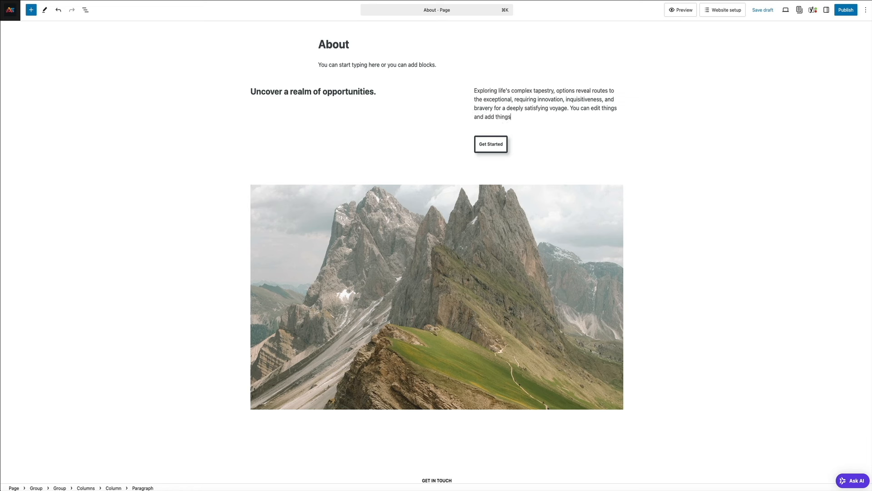
type(" here in the editor.")
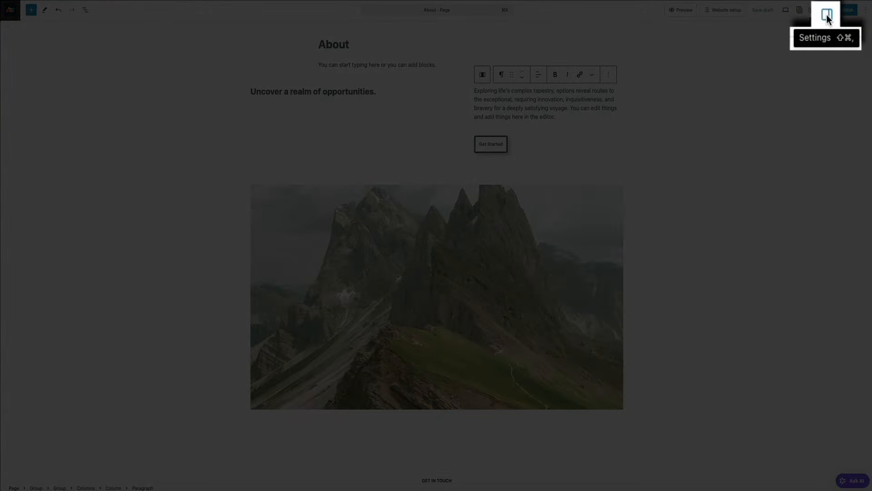
left_click(827, 14)
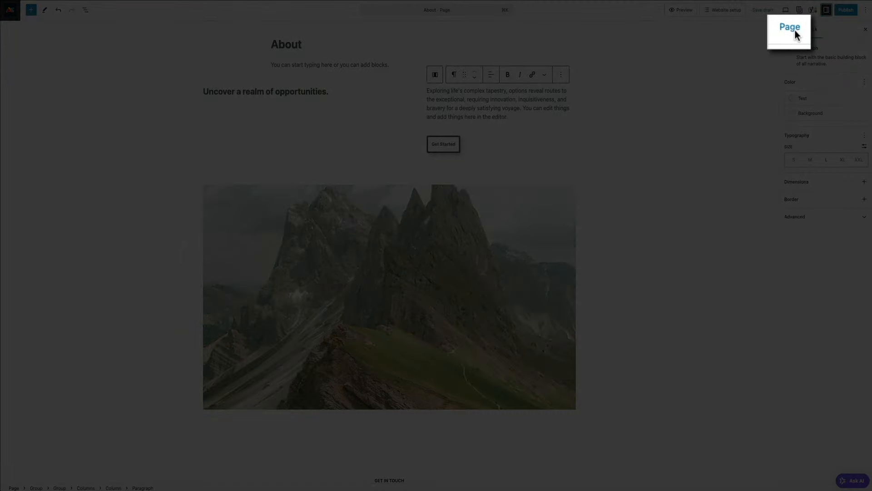
left_click(796, 33)
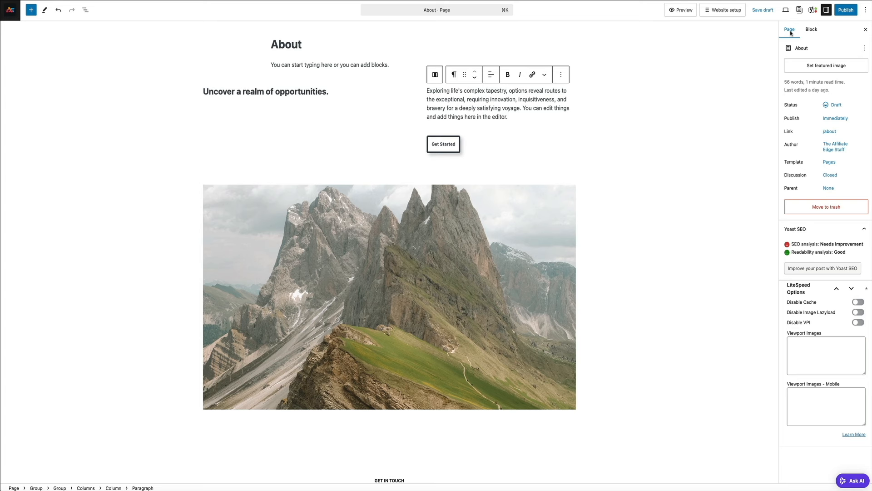
scroll(707, 134, "down", 15)
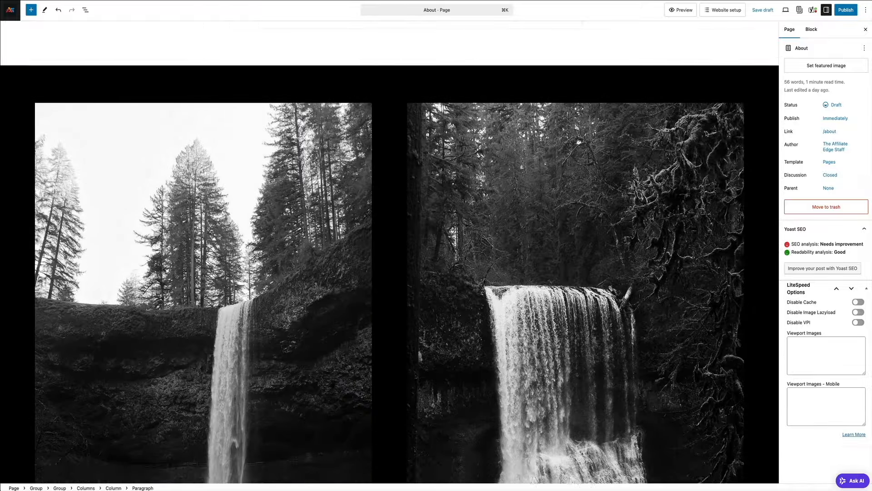
scroll(706, 133, "down", 13)
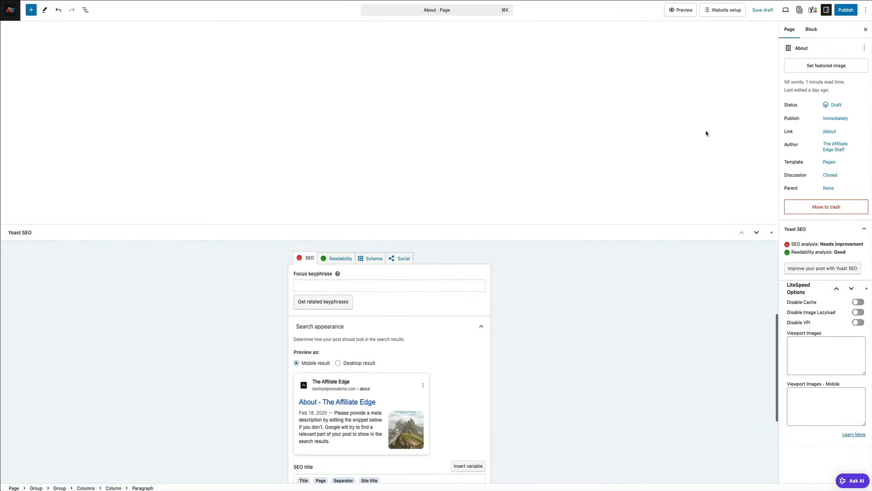
scroll(706, 133, "down", 3)
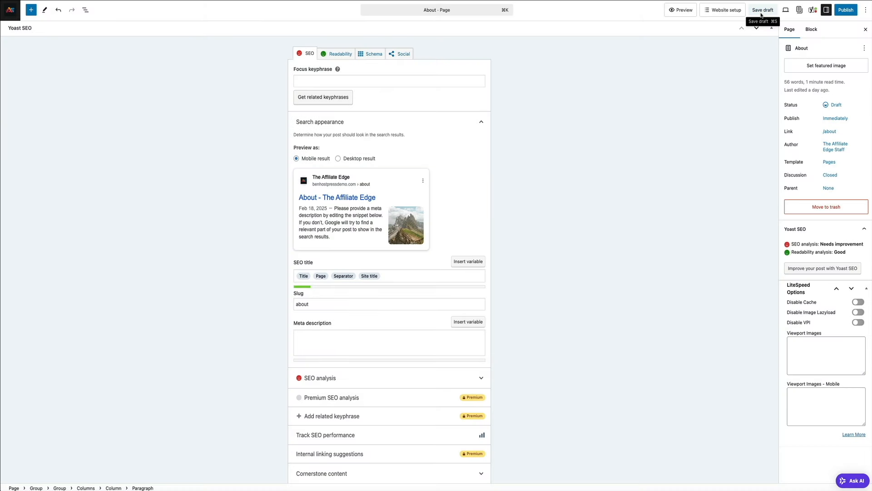
Save the About page as a draft and return to Pages > All Pages
left_click(762, 13)
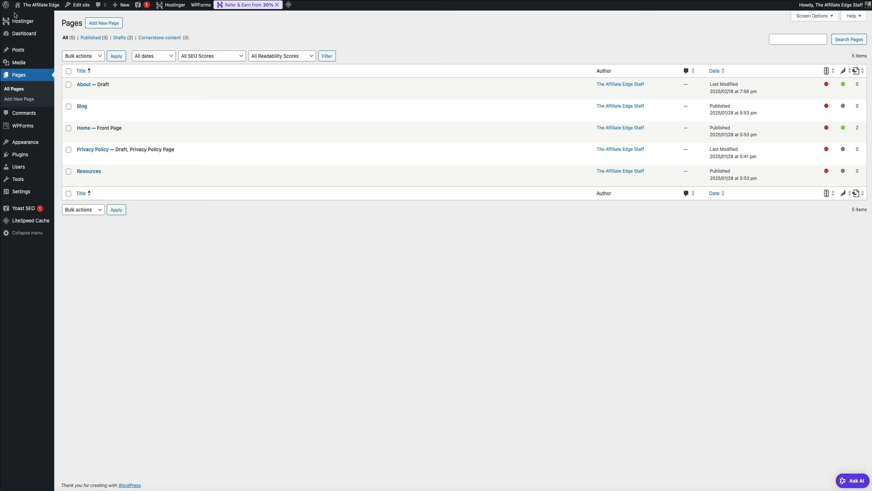
mouse_move(81, 135)
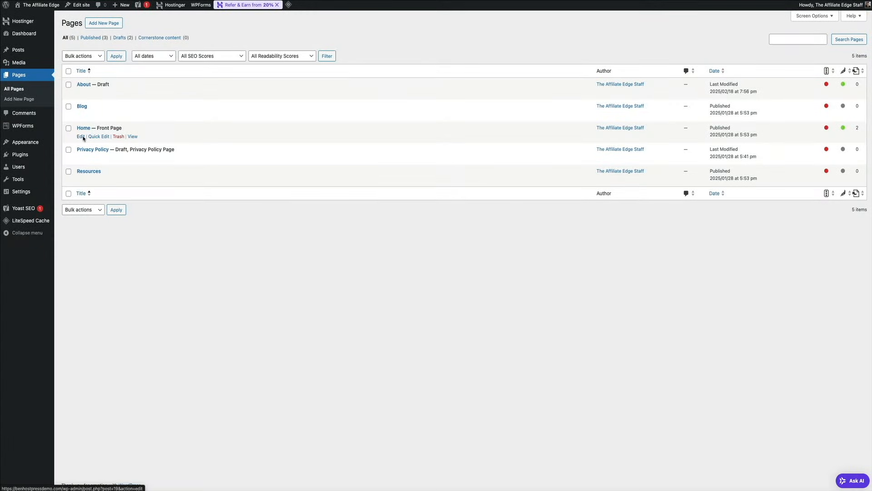
Edit the Home page with the settings sidebar open, inspecting its hero, headings, buttons and images
left_click(81, 134)
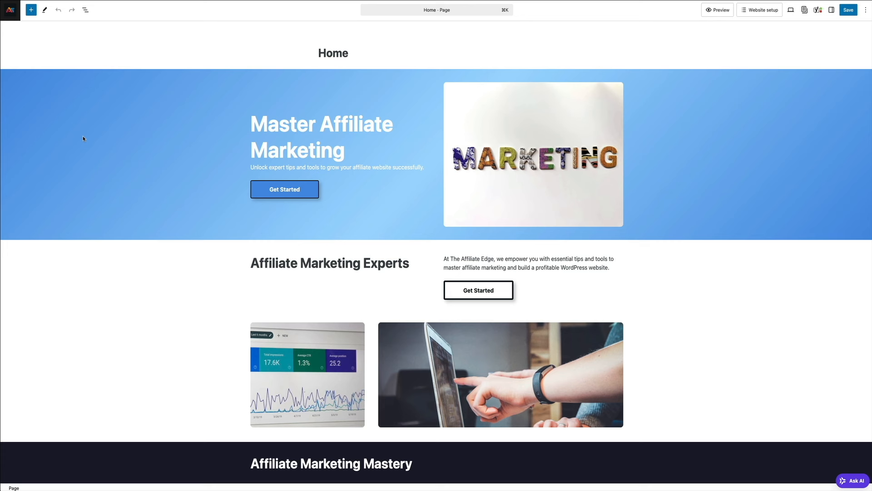
left_click(84, 138)
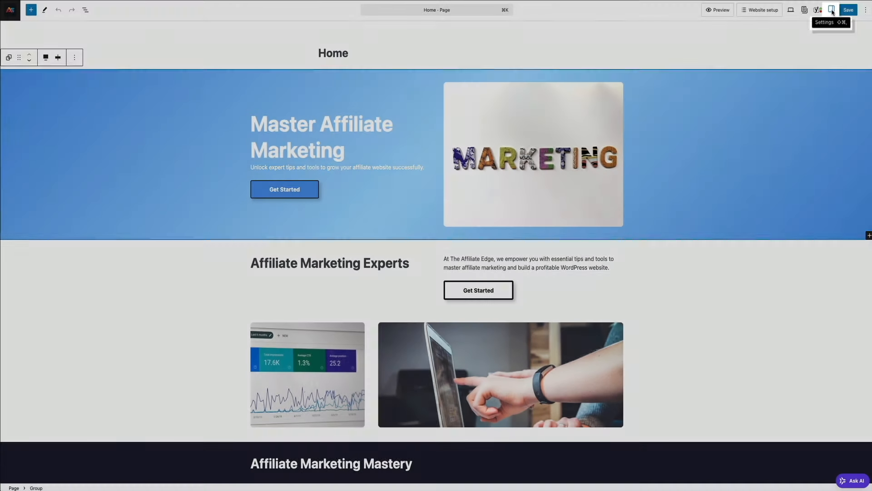
left_click(832, 12)
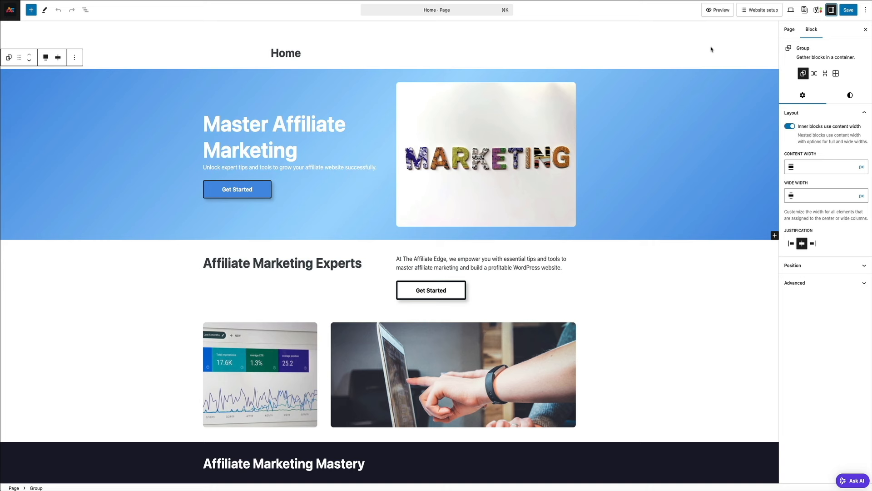
left_click(223, 126)
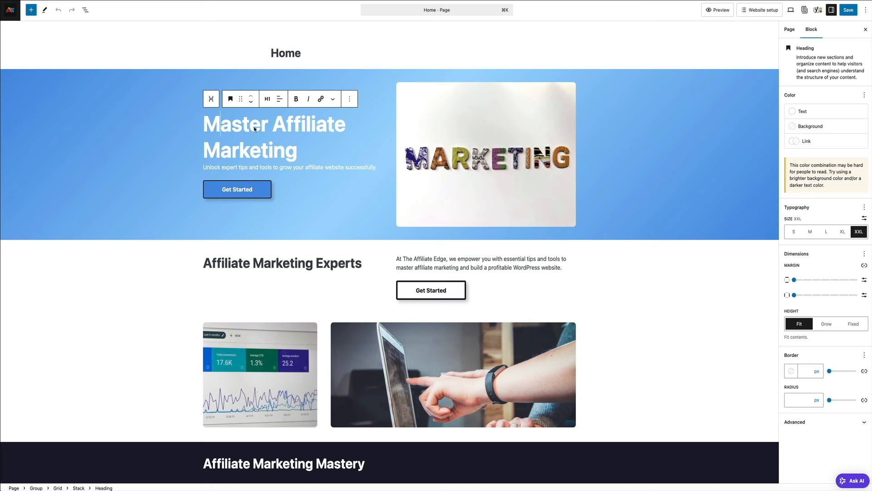
left_click(481, 139)
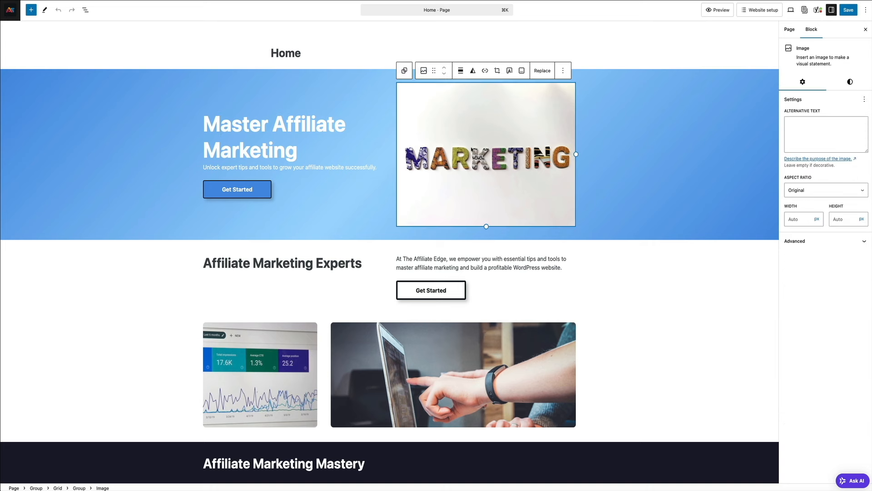
left_click(204, 265)
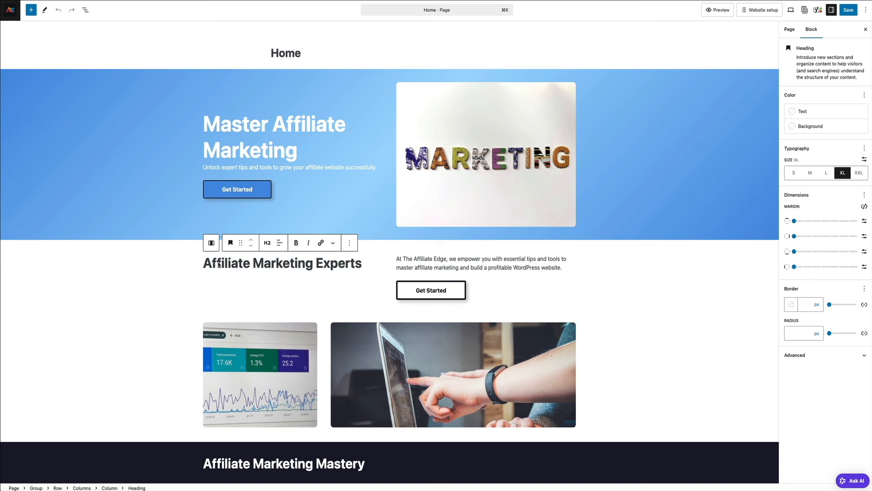
left_click(444, 293)
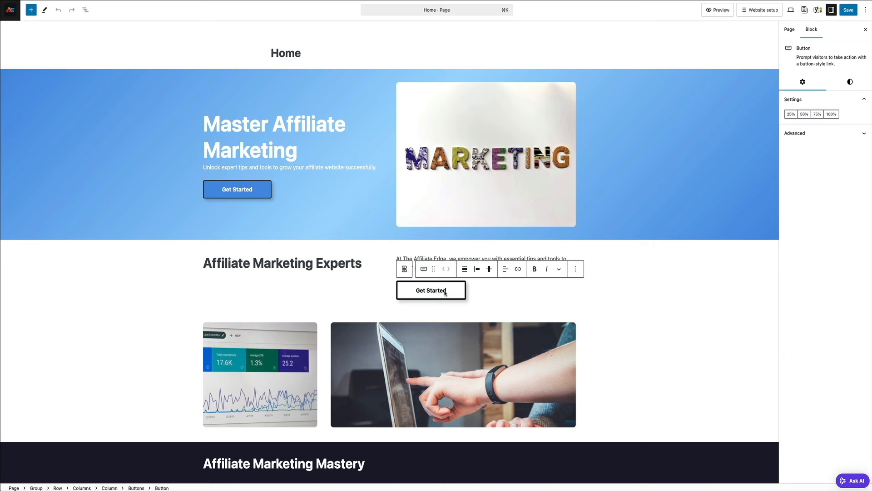
left_click(263, 363)
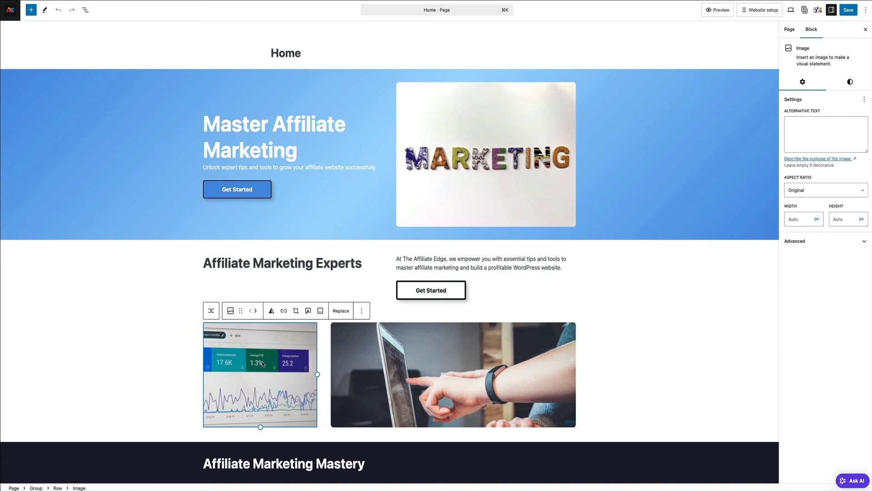
left_click(449, 362)
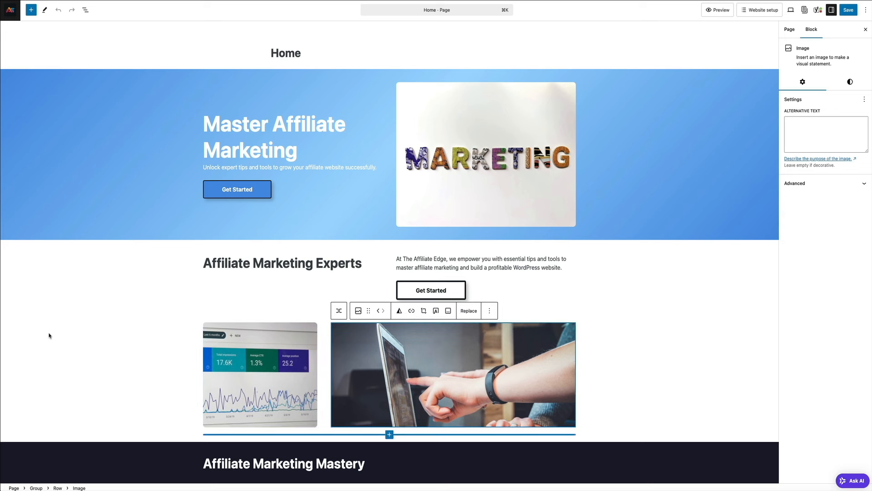
left_click(275, 247)
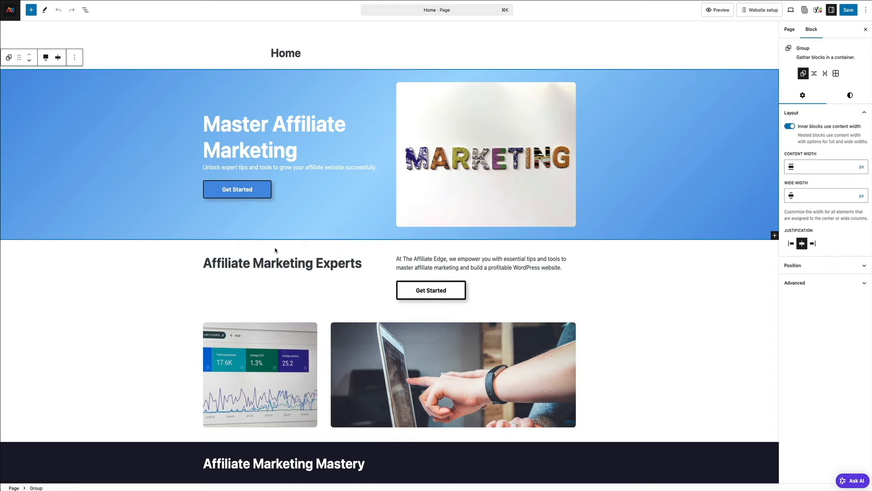
left_click(318, 159)
End the hero heading with 'Today' and relabel both Get Started buttons 'Sign Up'
type("Today")
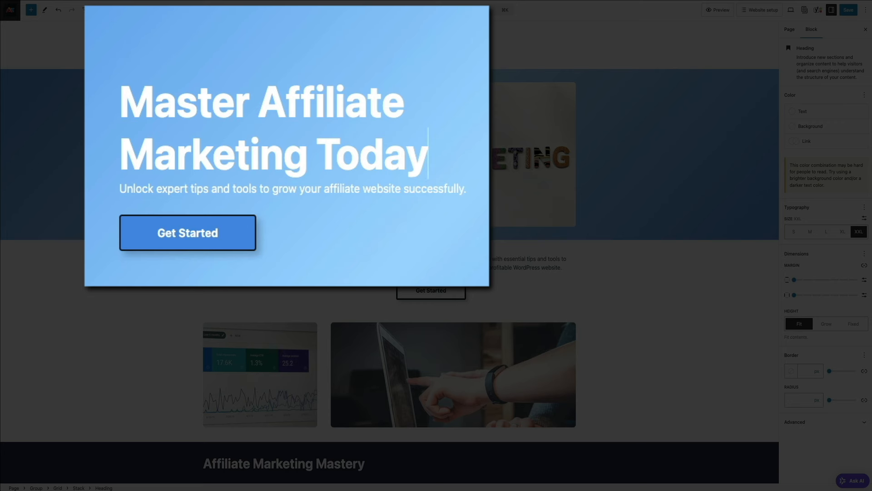
left_click(199, 236)
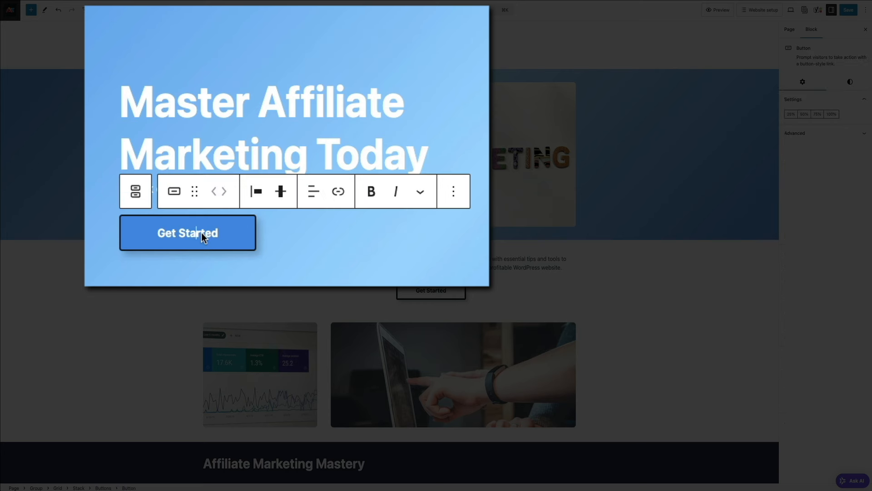
triple_click(201, 233)
type("Sign ")
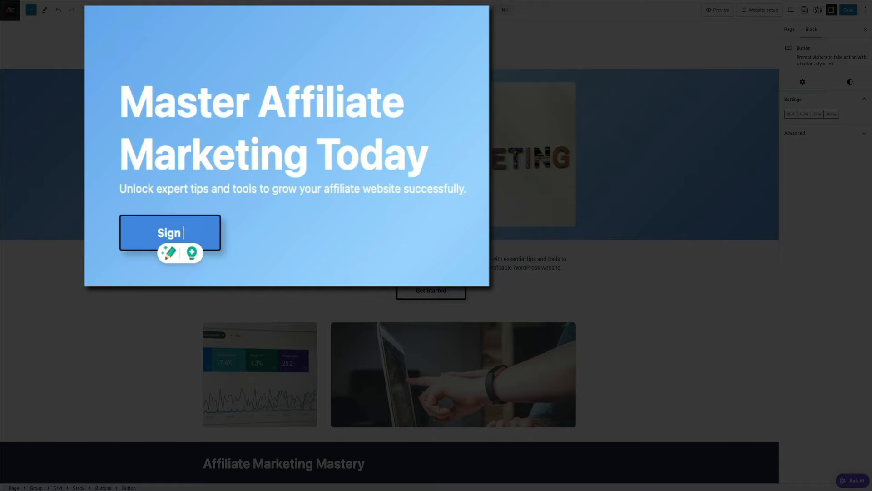
type("Up")
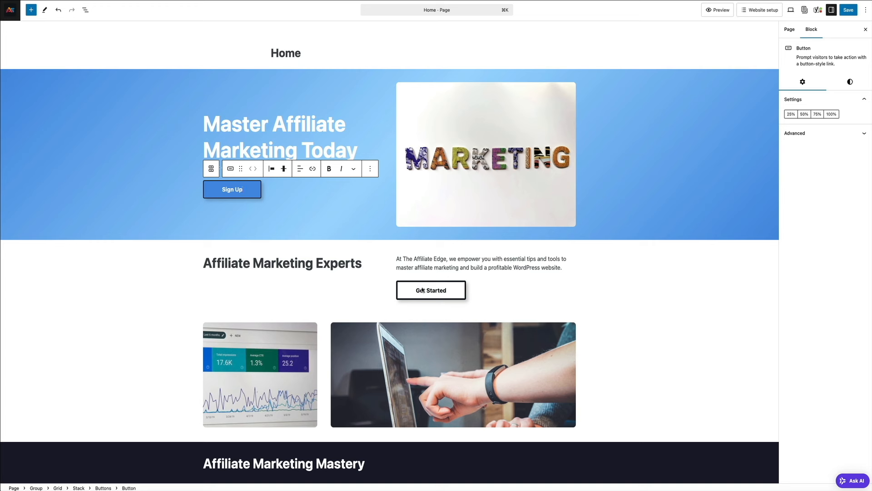
triple_click(439, 293)
type("Sig")
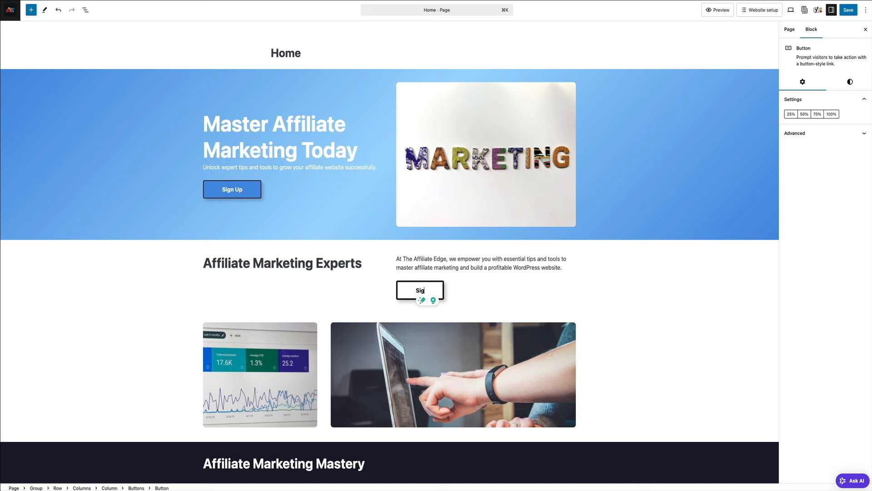
type("n Up")
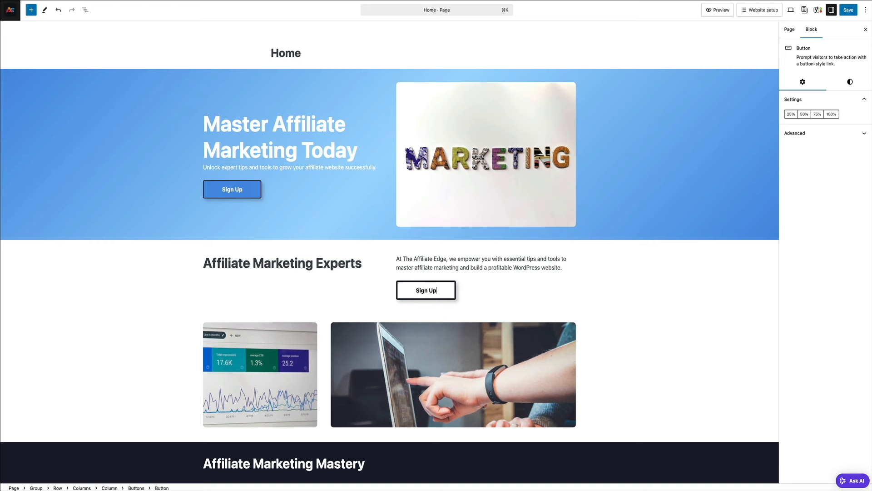
Change the Insights section heading to 'Affiliate Marketing Blog'
scroll(439, 290, "down", 5)
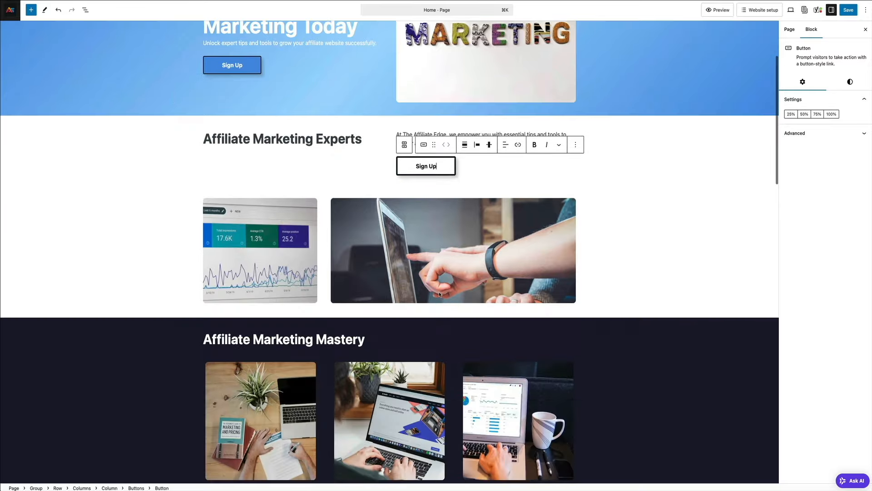
scroll(439, 293, "down", 3)
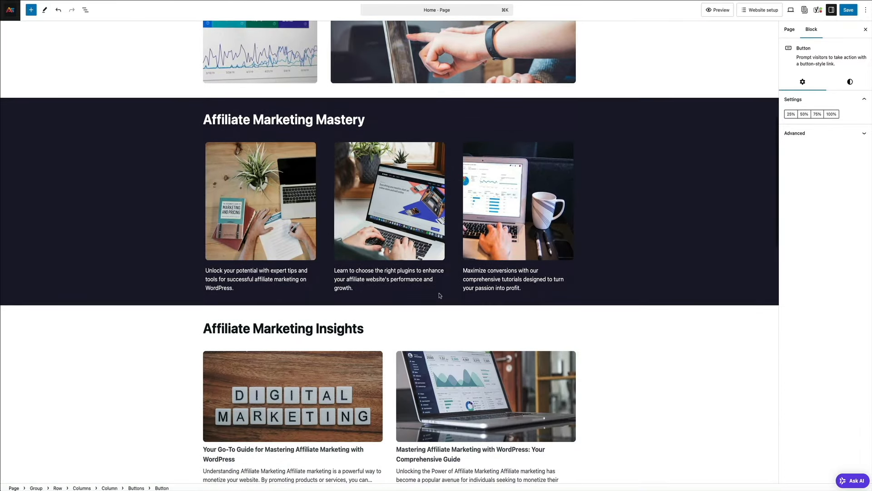
double_click(352, 330)
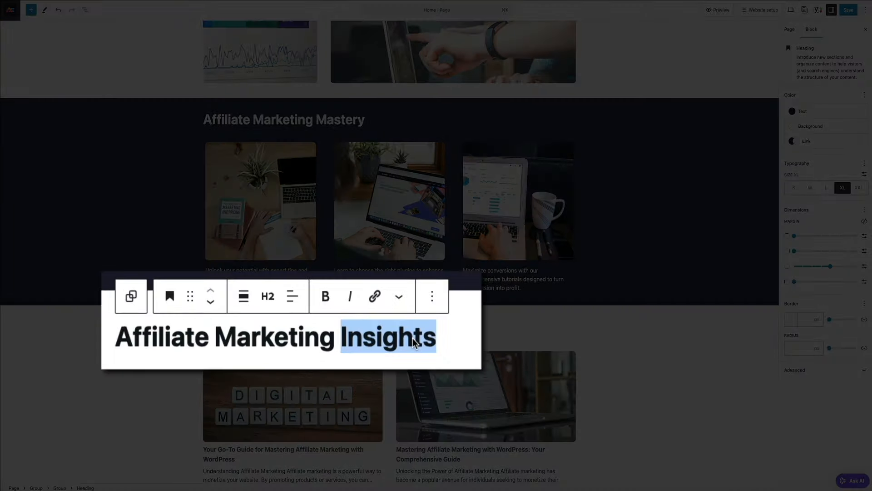
type("Blog")
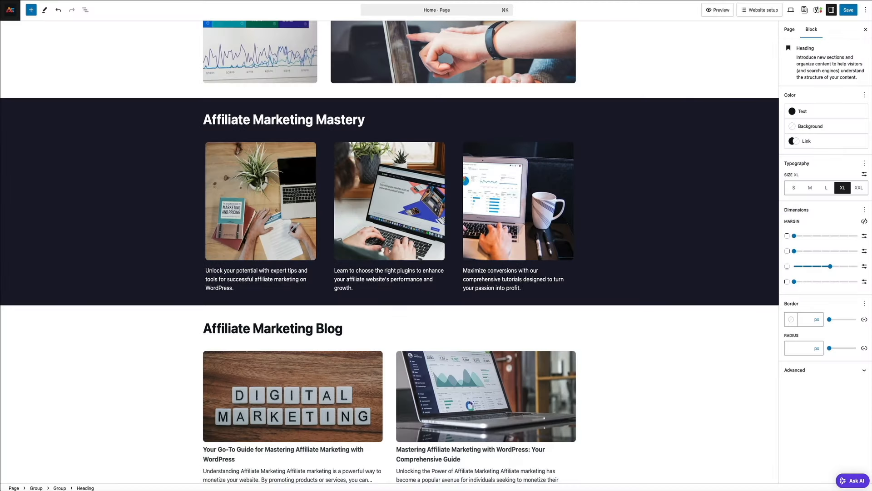
scroll(389, 252, "down", 4)
scroll(390, 252, "up", 5)
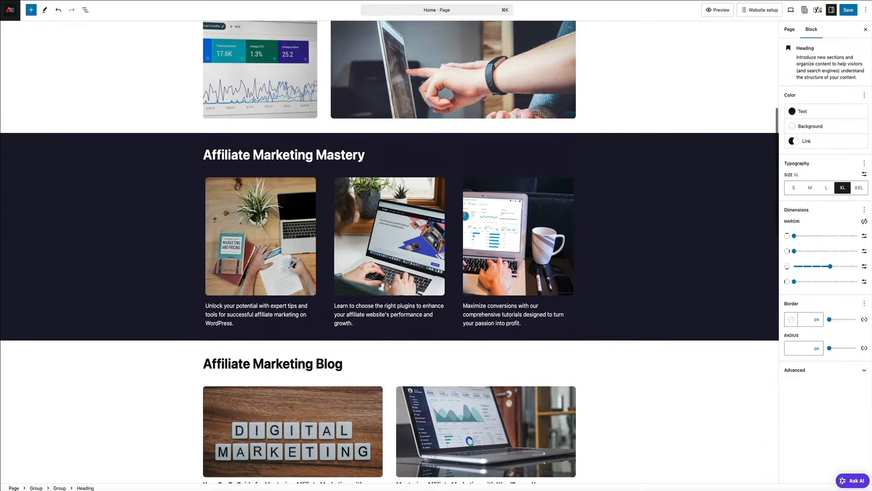
scroll(326, 338, "up", 7)
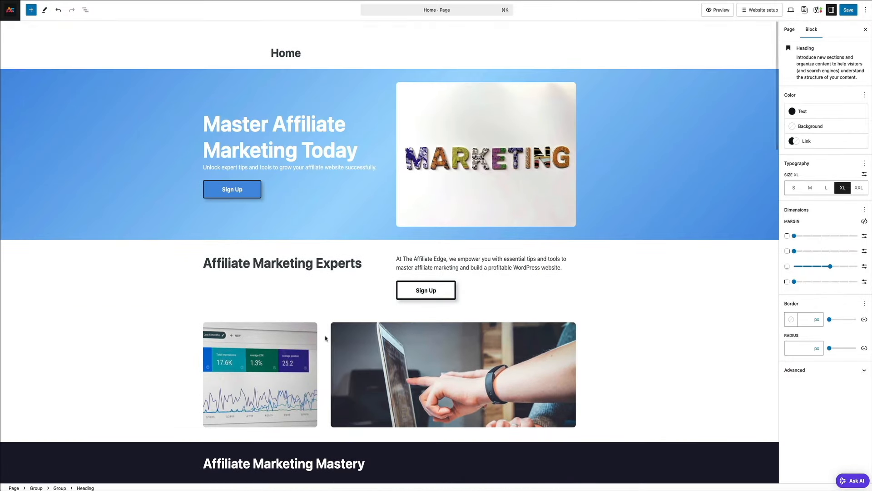
Give the hero Group a solid Color 2 (#1A1A2E) background after comparing other swatches
left_click(61, 101)
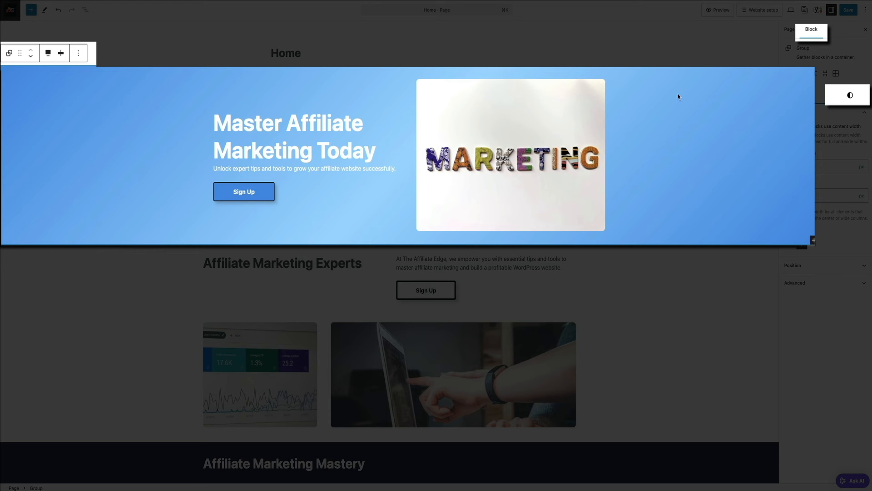
left_click(850, 97)
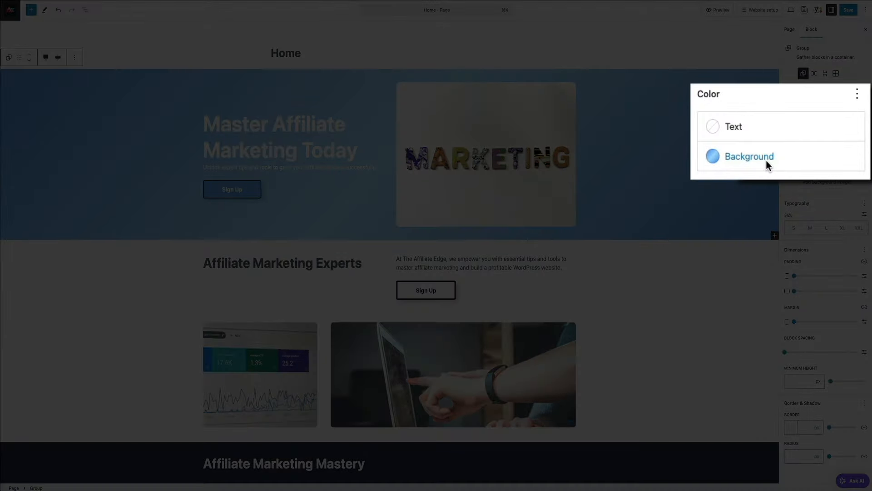
left_click(766, 160)
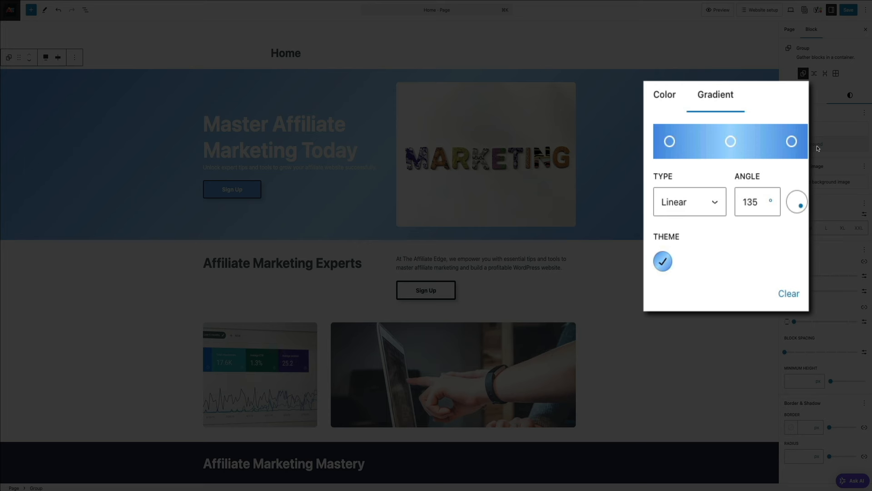
left_click(676, 99)
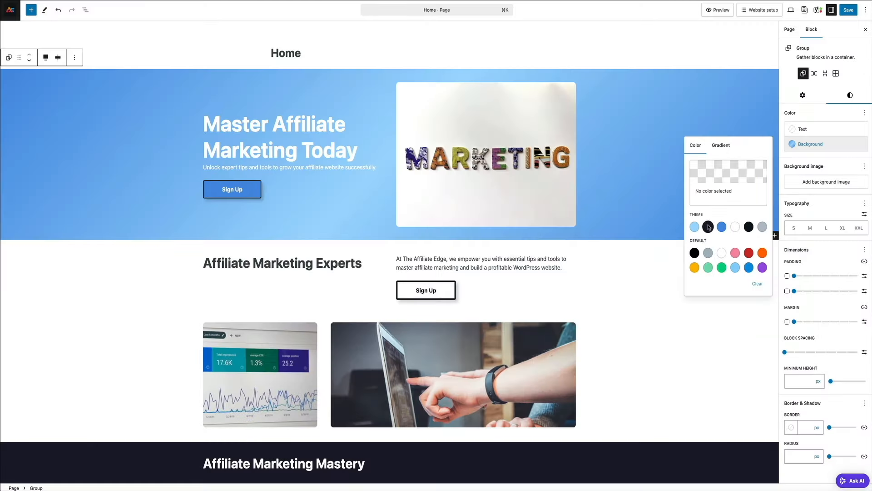
left_click(708, 226)
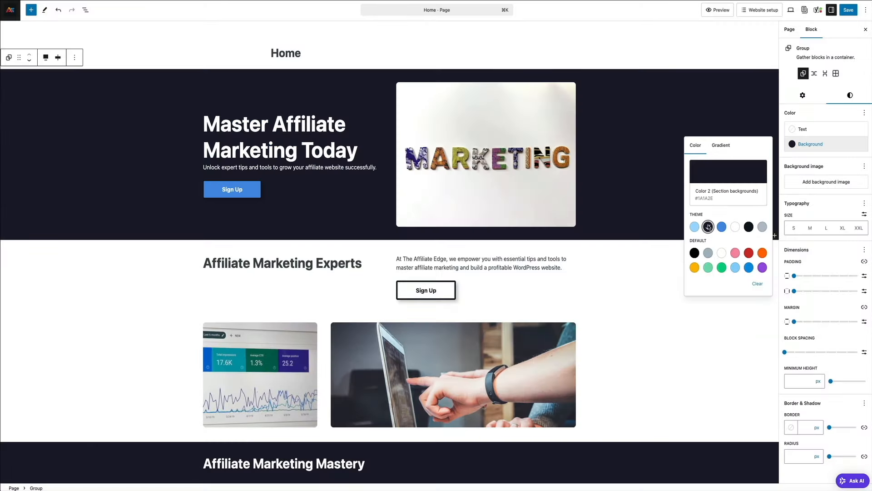
left_click(694, 227)
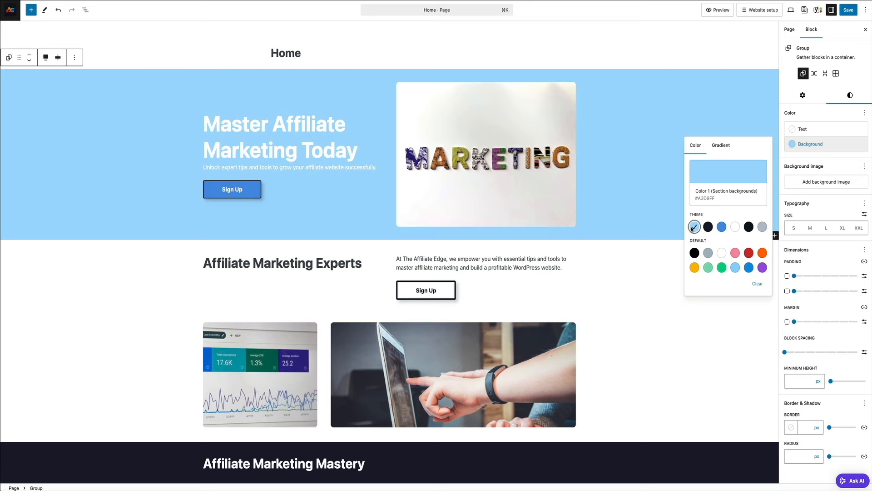
left_click(722, 227)
left_click(762, 226)
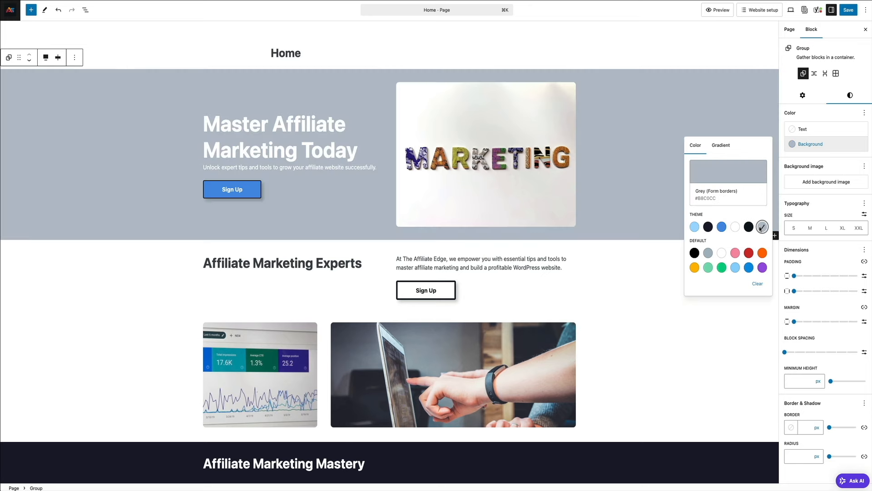
left_click(749, 226)
left_click(708, 226)
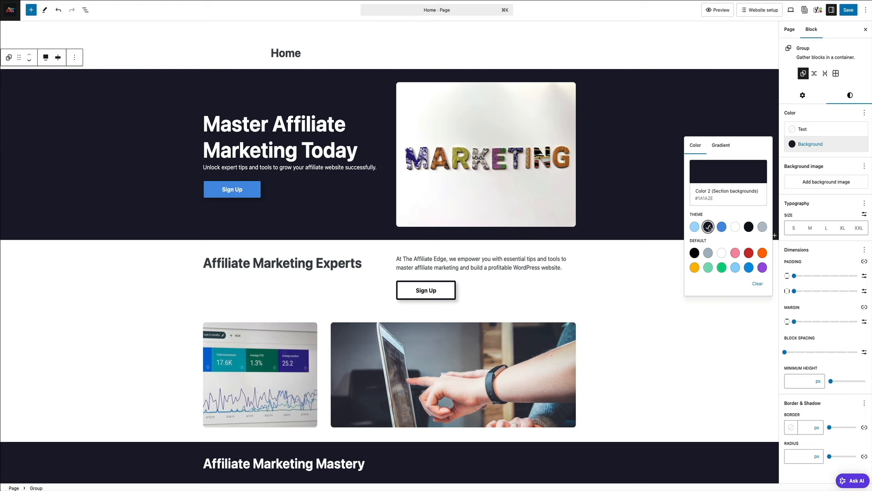
left_click(655, 276)
Give the lower Master Affiliate Marketing section the dark navy Color 2 (#1A1A2E) background
scroll(655, 278, "down", 10)
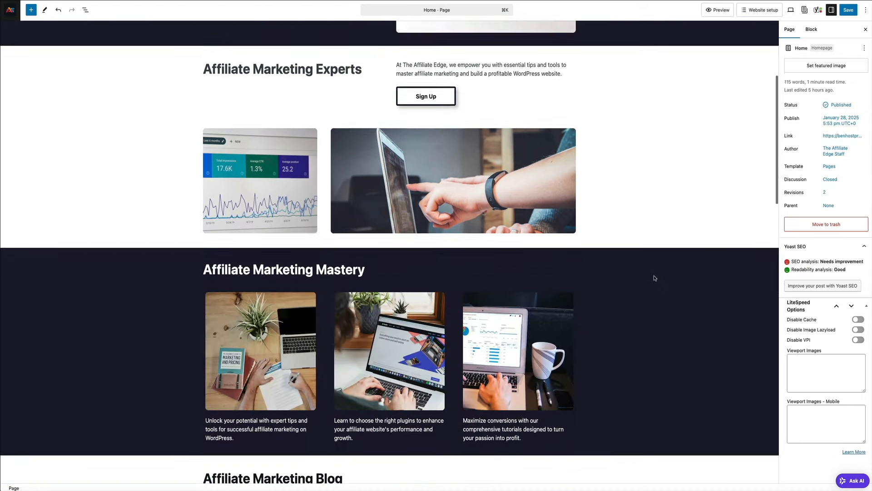
scroll(655, 279, "down", 5)
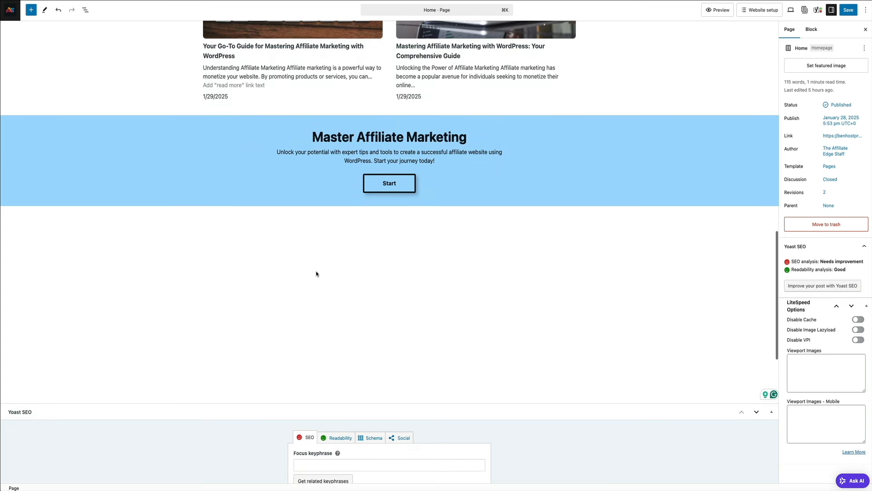
left_click(117, 164)
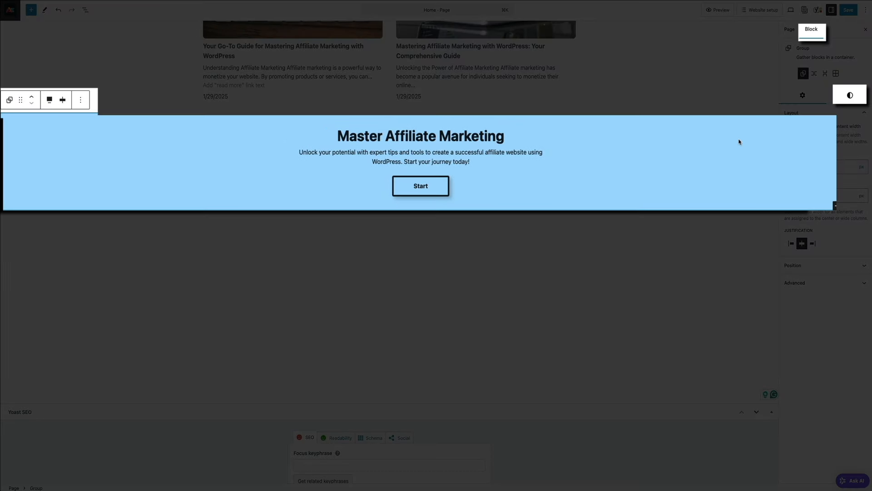
left_click(850, 96)
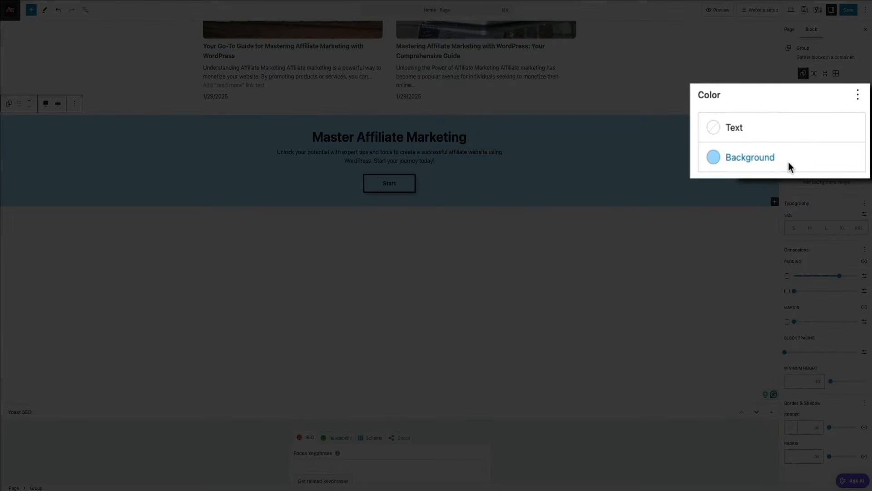
left_click(788, 160)
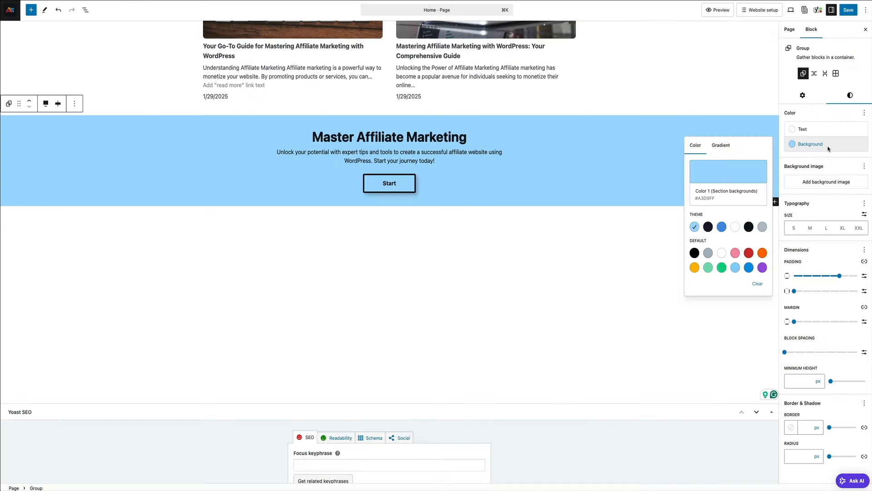
left_click(707, 227)
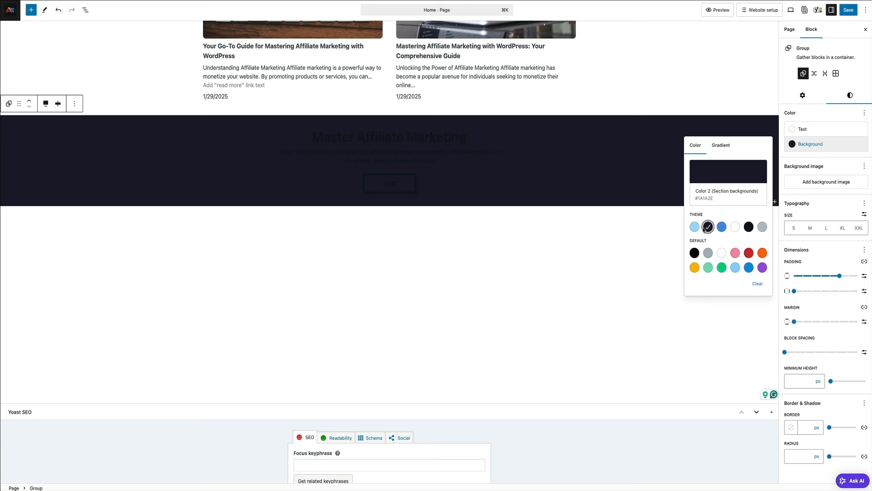
Make the section's paragraph and Master Affiliate Marketing heading text white
left_click(435, 164)
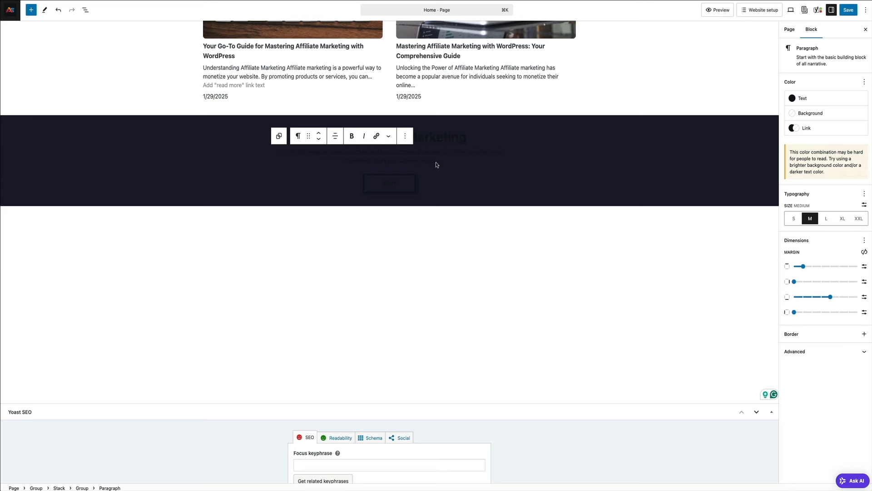
triple_click(435, 163)
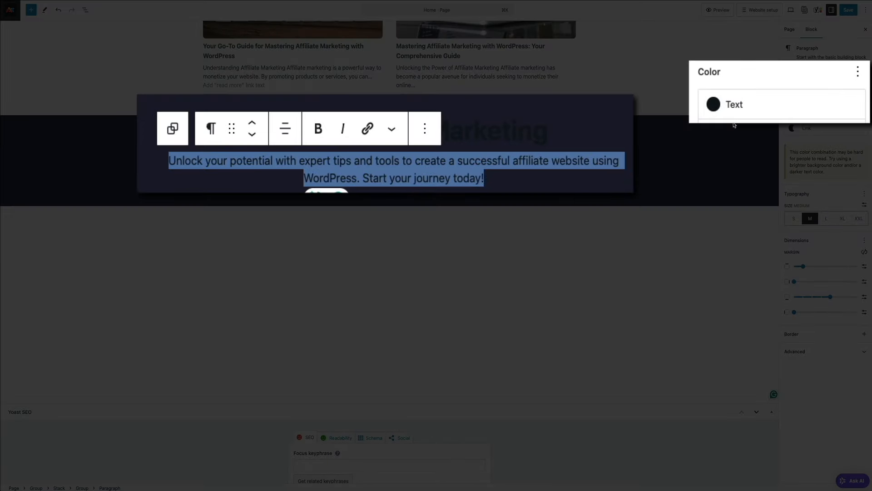
left_click(803, 98)
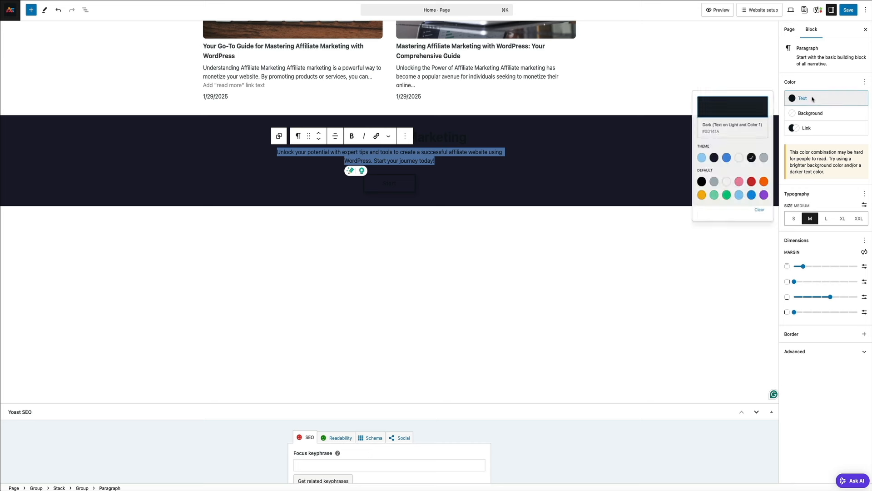
left_click(736, 164)
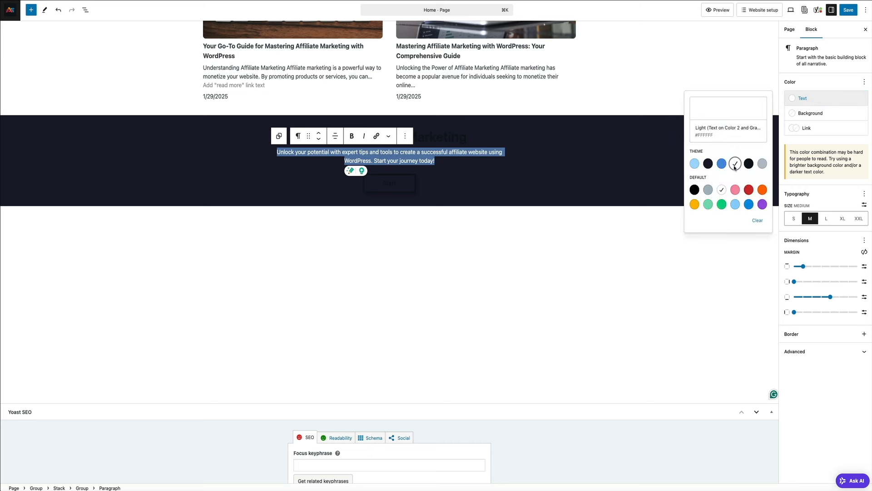
left_click(538, 175)
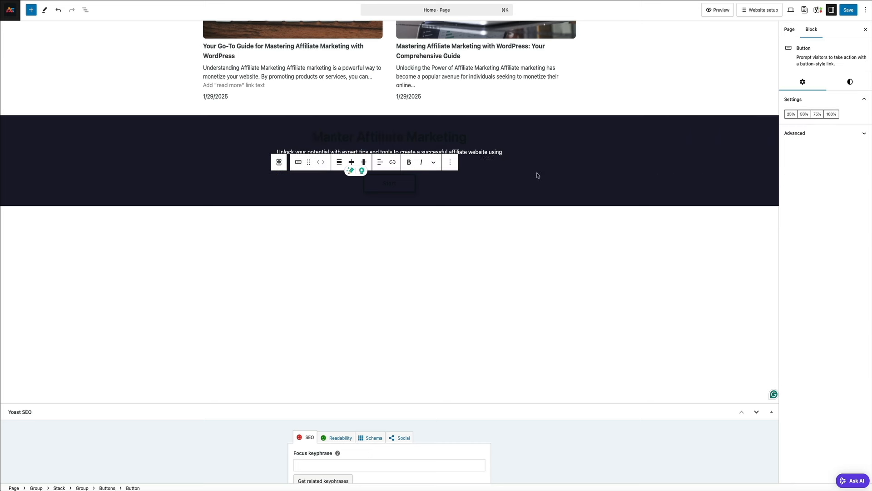
left_click(461, 140)
triple_click(463, 139)
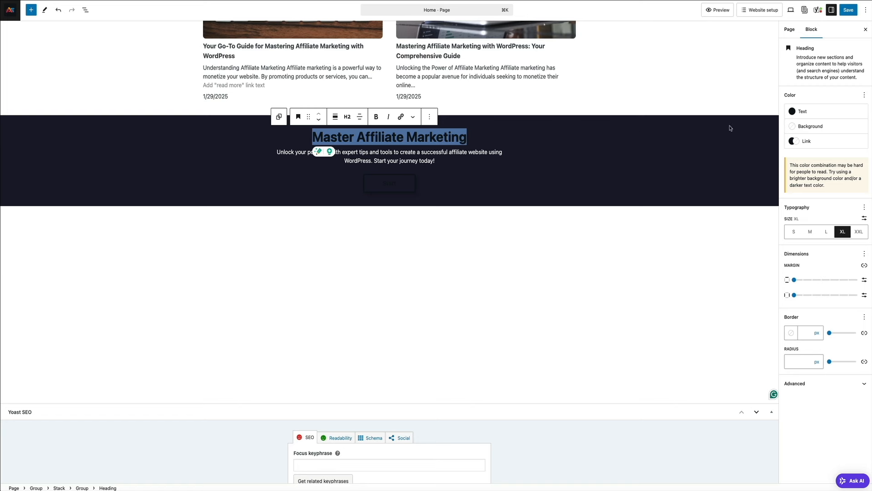
left_click(803, 111)
left_click(735, 177)
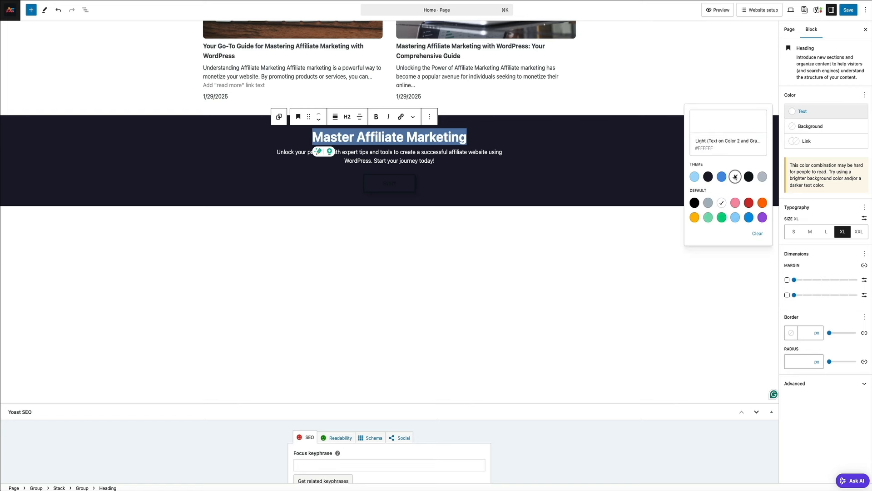
Give the Start button white text and a white border
left_click(384, 186)
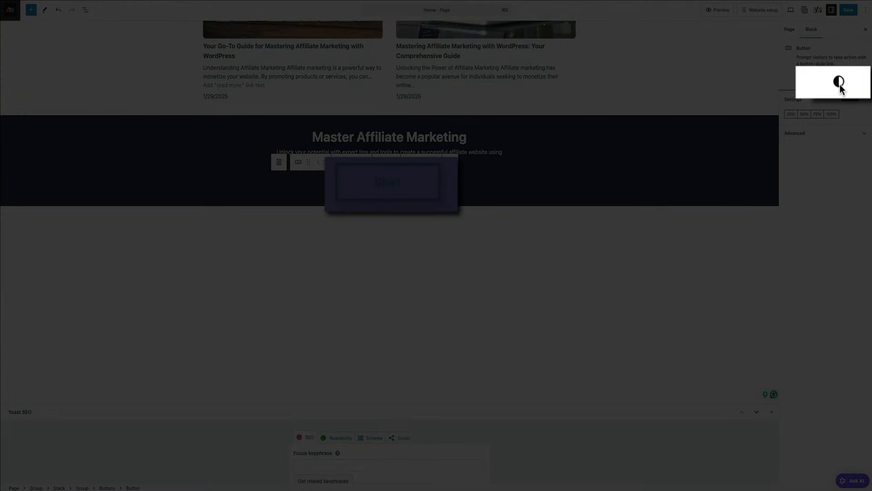
left_click(850, 83)
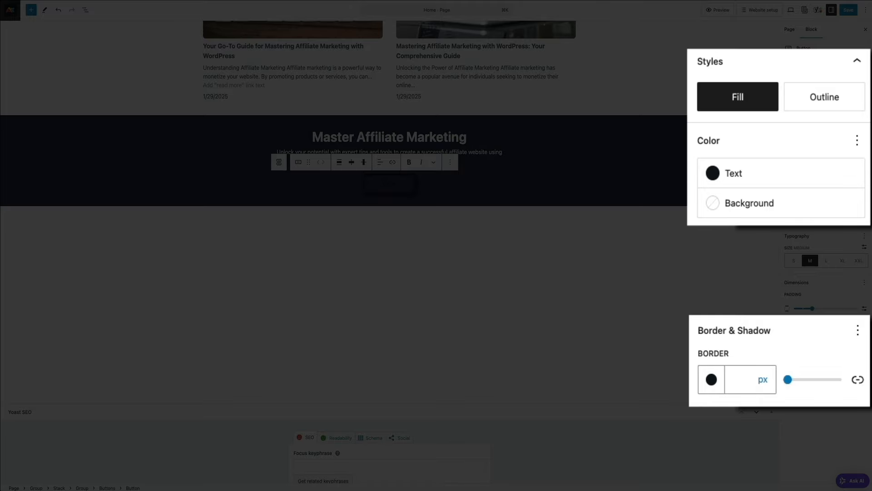
left_click(713, 172)
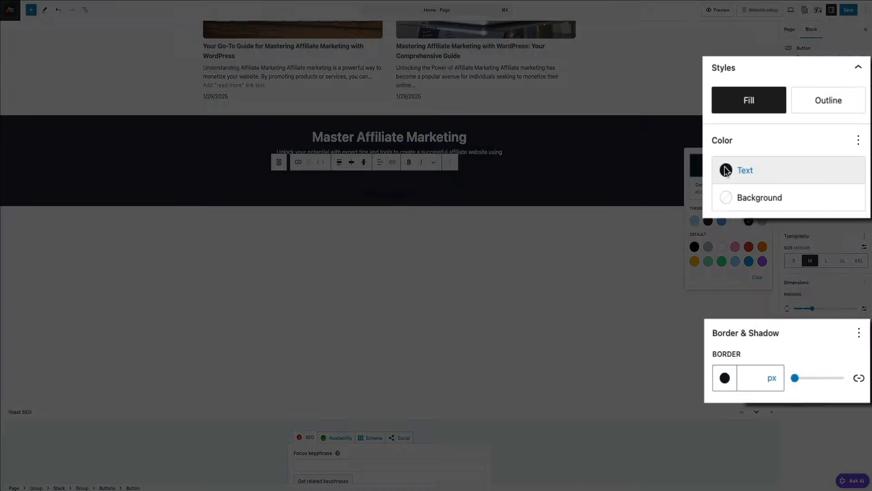
left_click(735, 220)
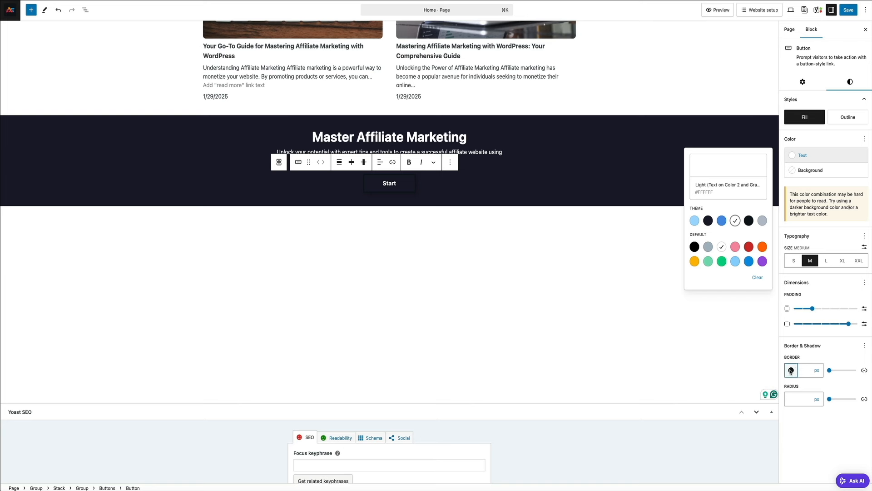
left_click(791, 370)
left_click(734, 280)
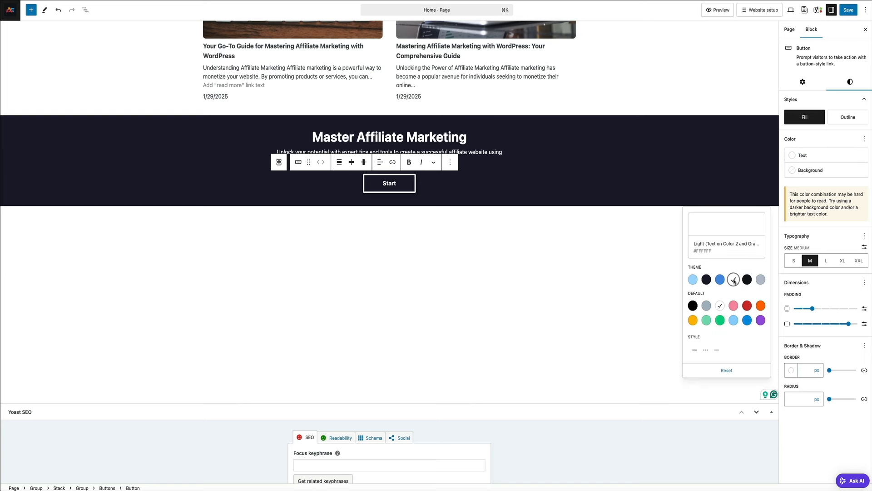
left_click(643, 194)
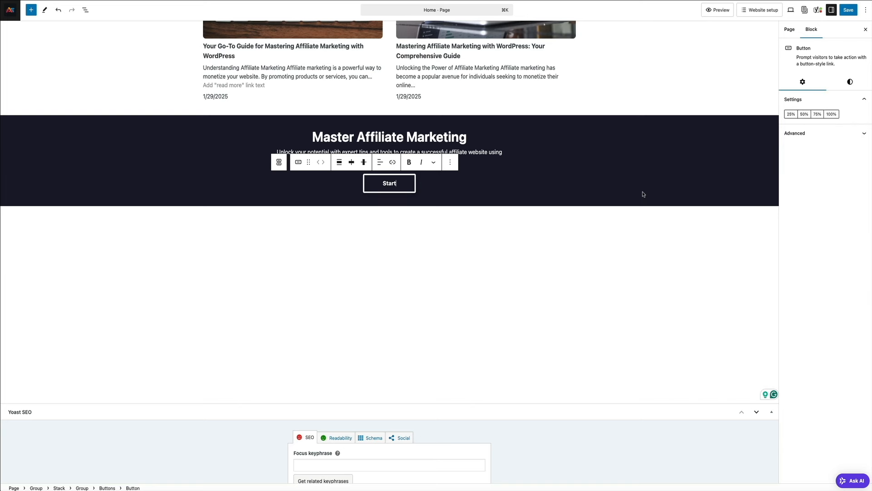
left_click(643, 192)
Replace the hero's MARKETING image with the AE logo from the media library
scroll(655, 289, "up", 1)
scroll(664, 289, "up", 6)
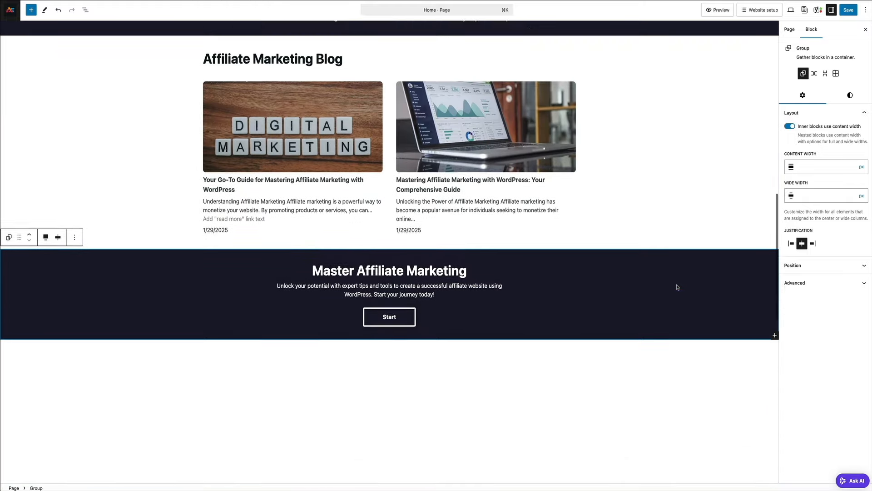
scroll(703, 277, "up", 8)
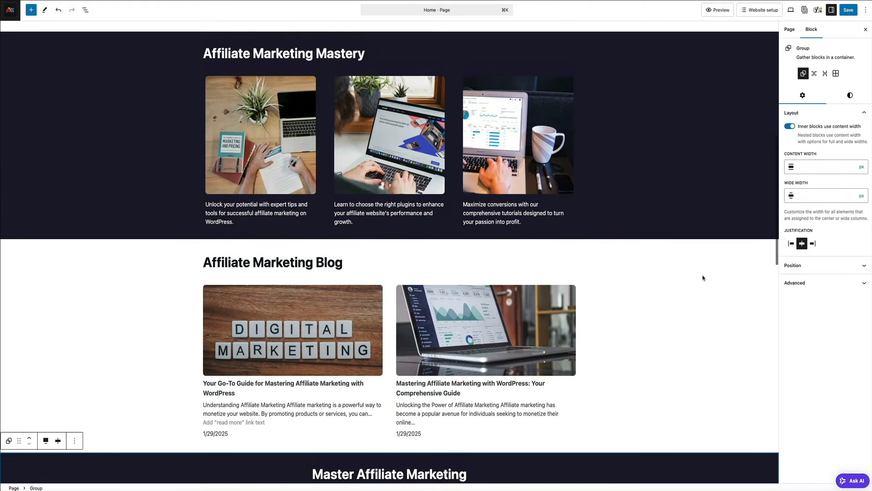
scroll(703, 278, "up", 2)
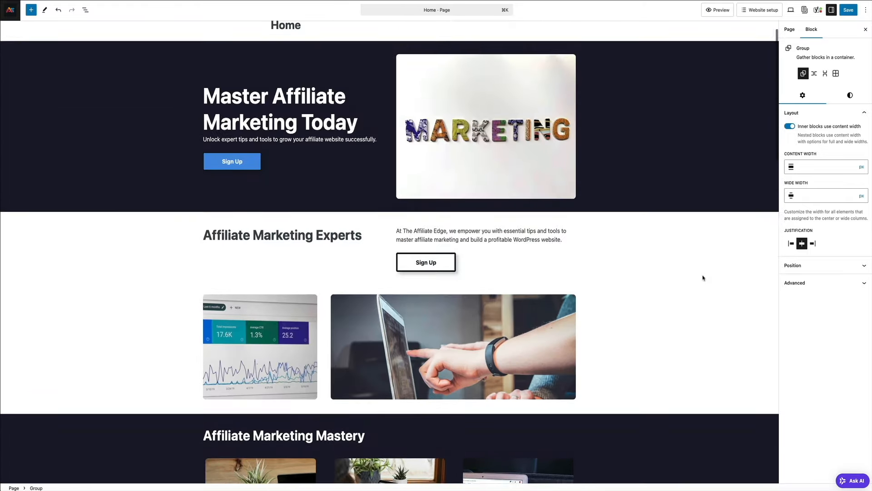
left_click(458, 115)
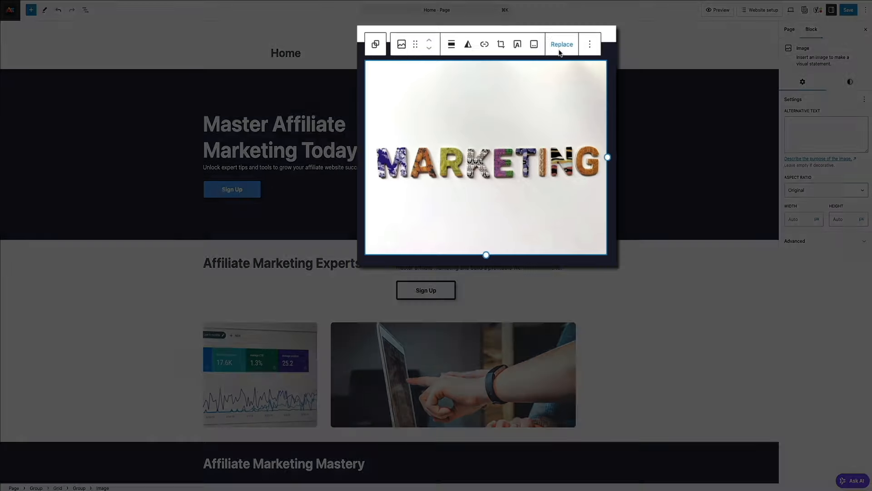
left_click(541, 73)
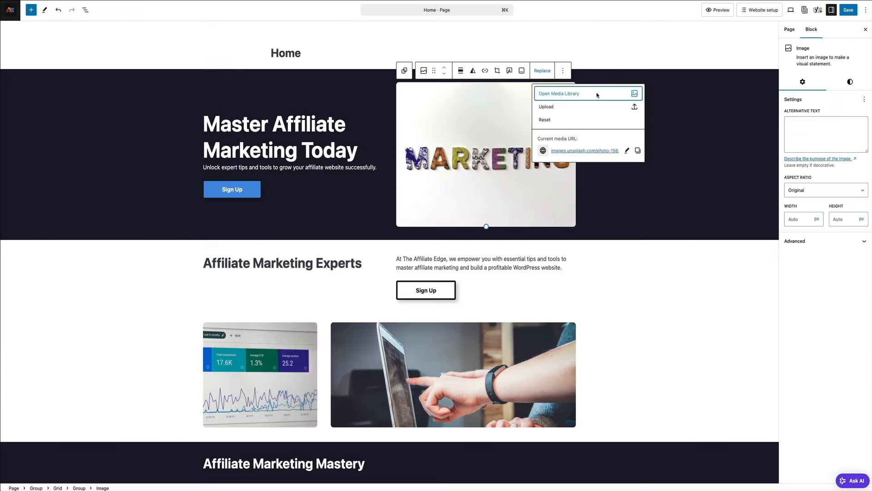
left_click(631, 93)
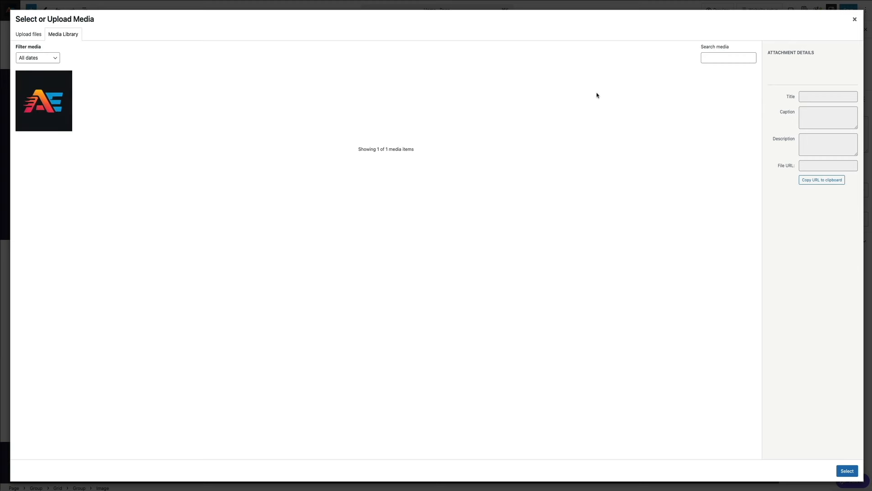
left_click(59, 112)
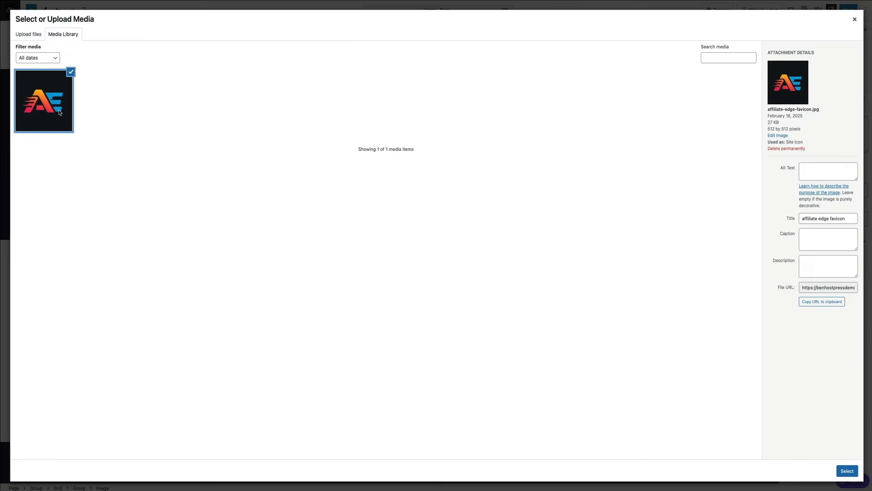
Title the logo 'The Affiliate Marketing Edge', set alt text 'affiliate marketing edge logo', and insert it
triple_click(831, 218)
type("The ")
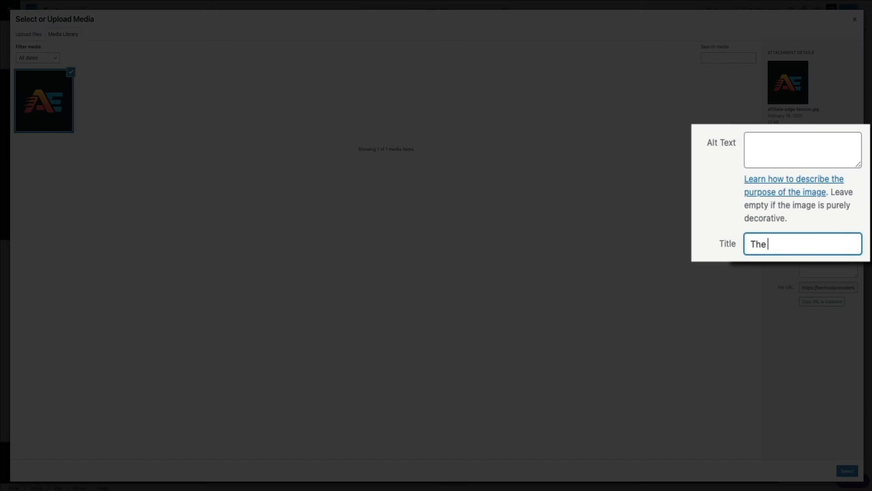
type("Affiliate Marketing Edge")
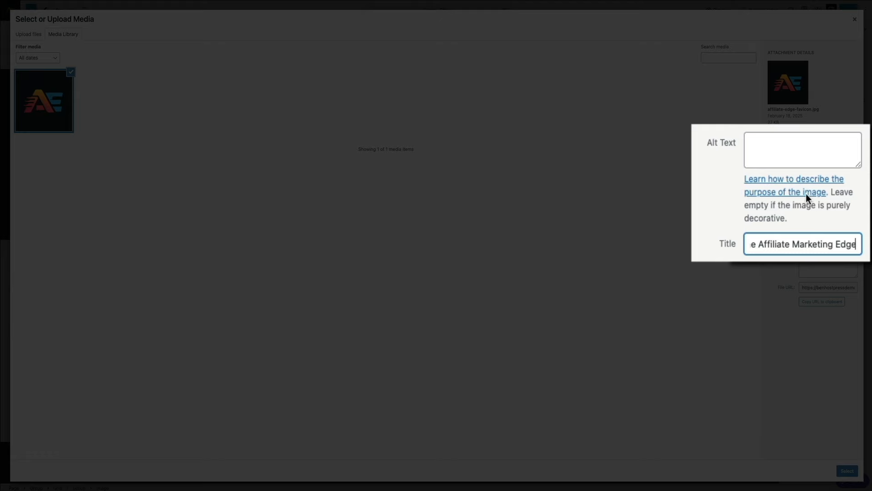
left_click(782, 152)
type("affiliate market")
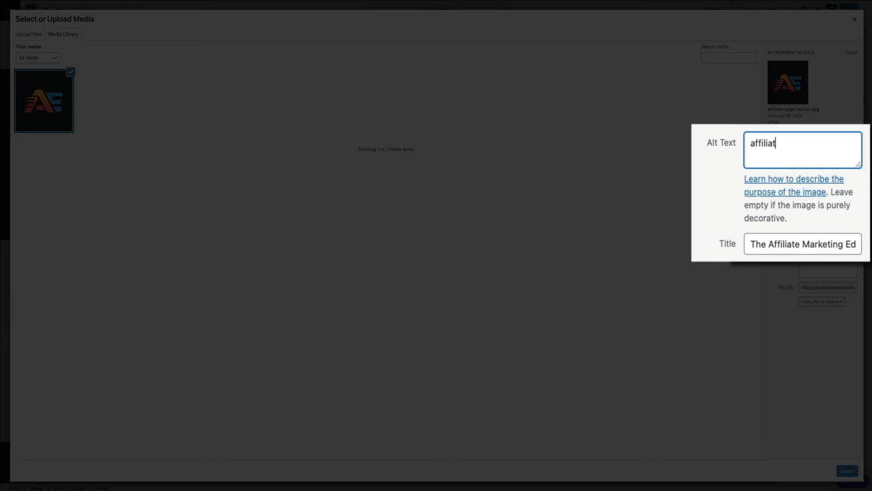
type("ing edge logo")
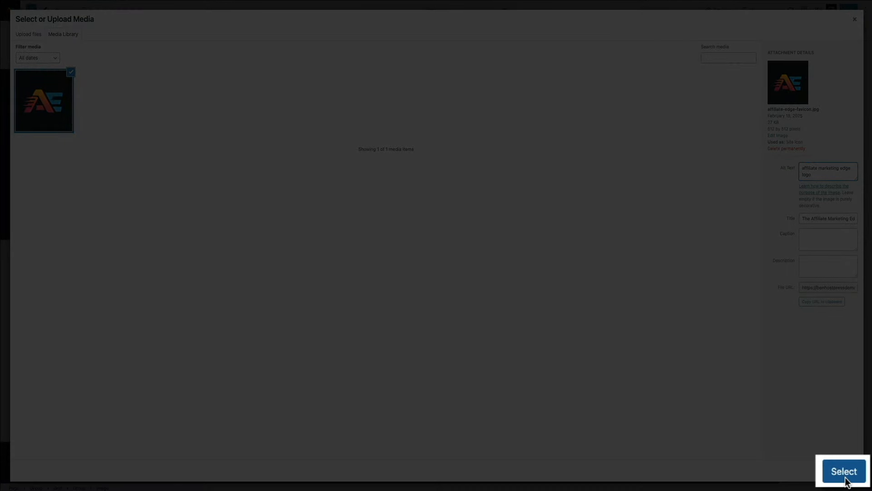
left_click(844, 471)
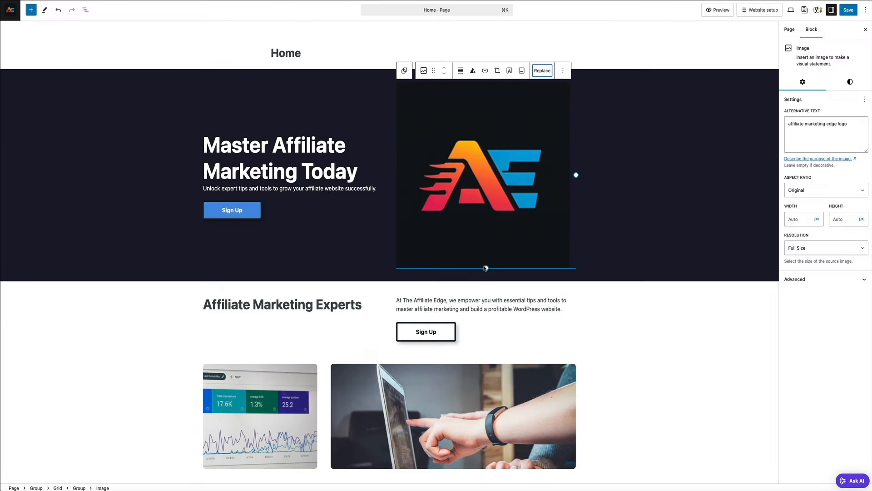
Shorten the hero logo, darken the hero background to a custom near-black shade, and save
left_click_drag(486, 268, 481, 233)
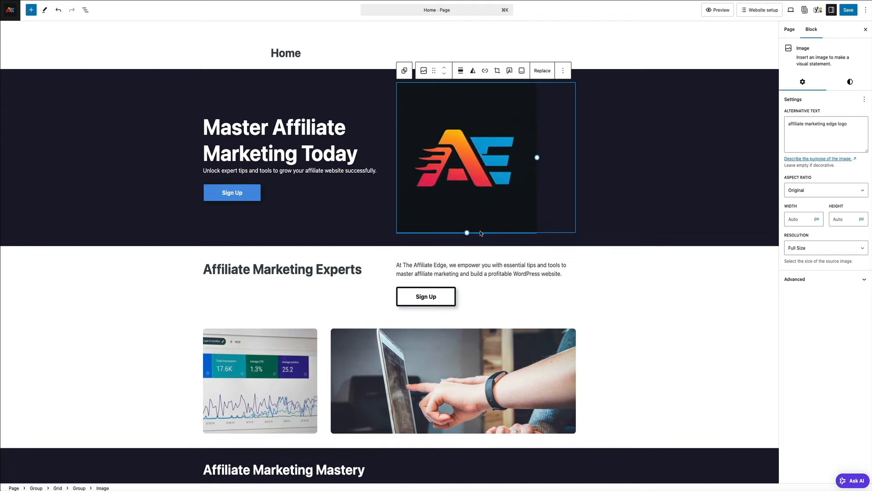
left_click(699, 240)
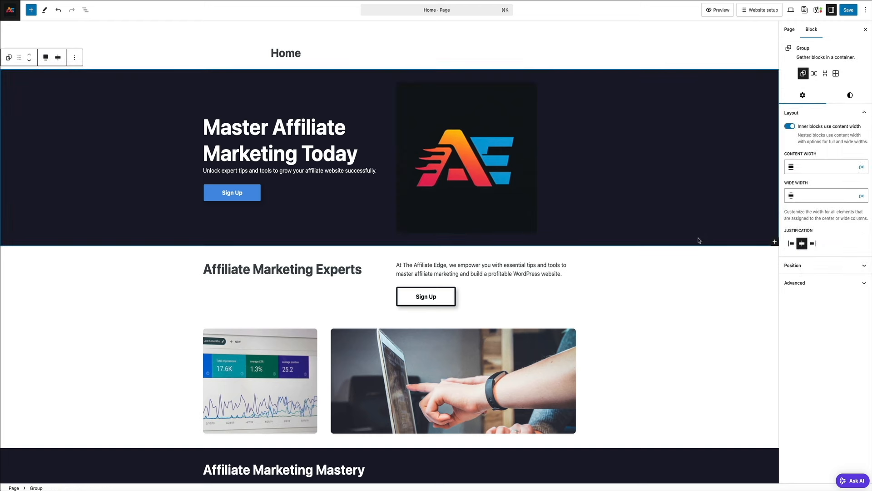
left_click(851, 95)
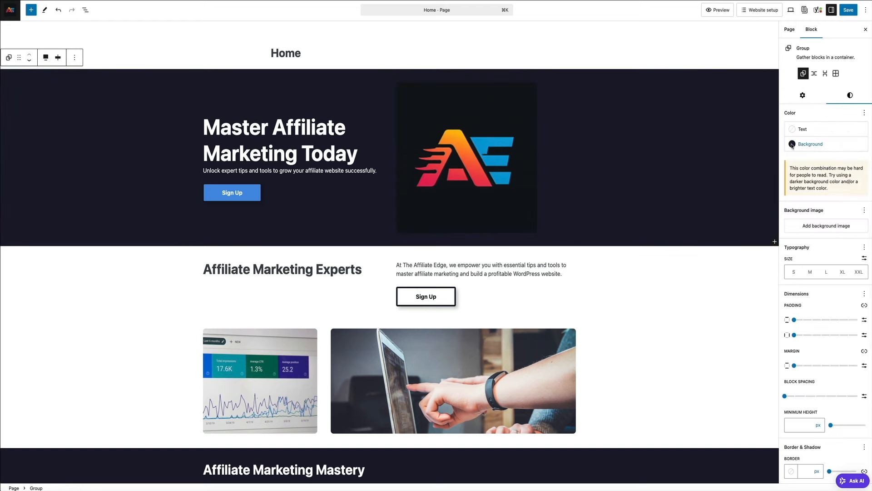
left_click(792, 144)
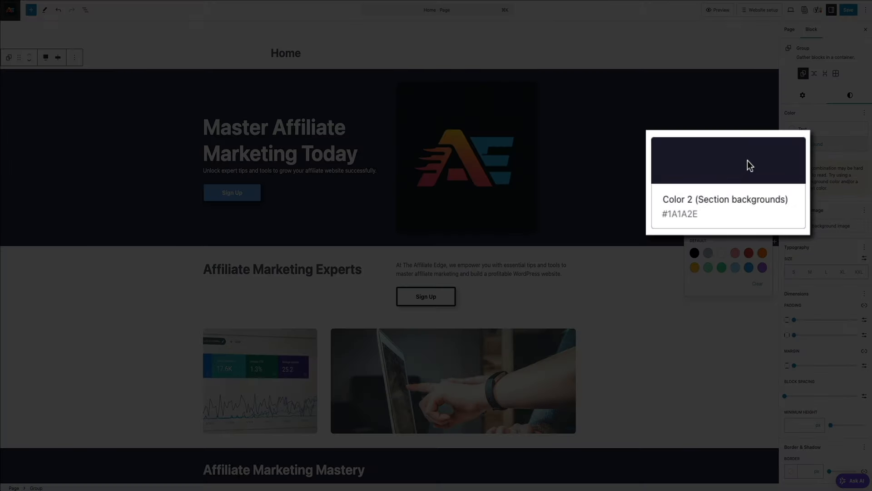
left_click(750, 166)
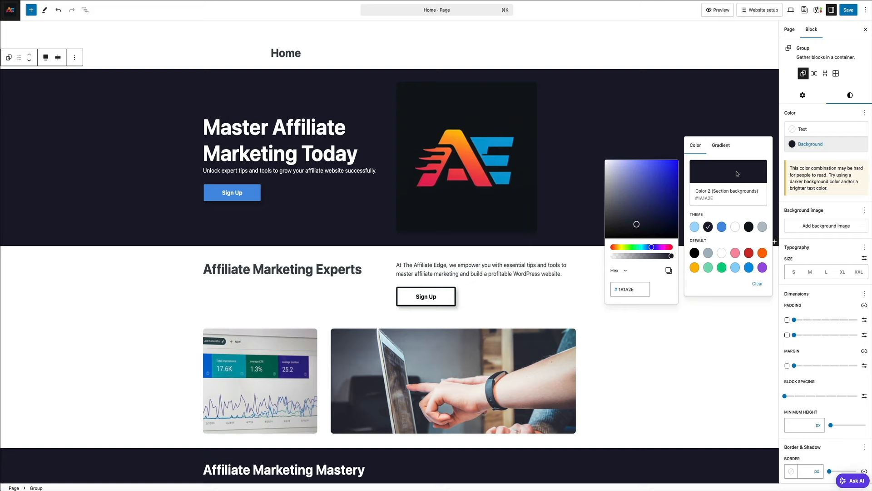
left_click(636, 217)
left_click_drag(637, 217, 626, 231)
left_click(699, 336)
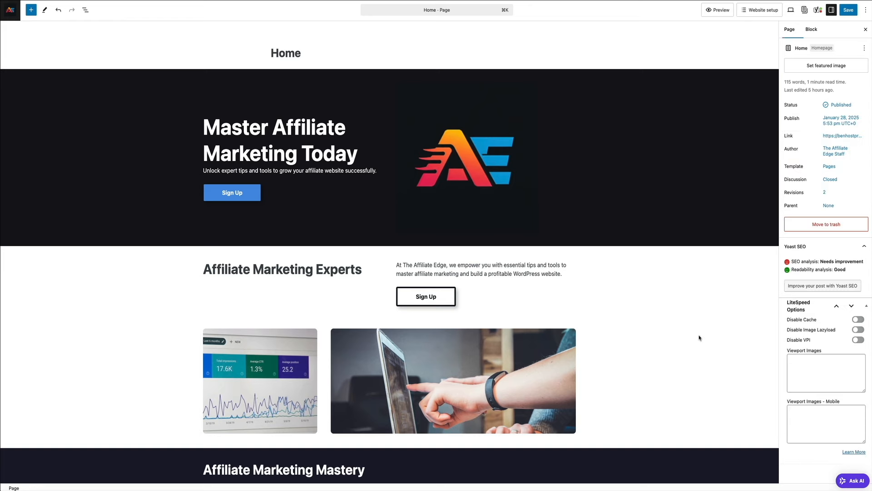
key("super+s")
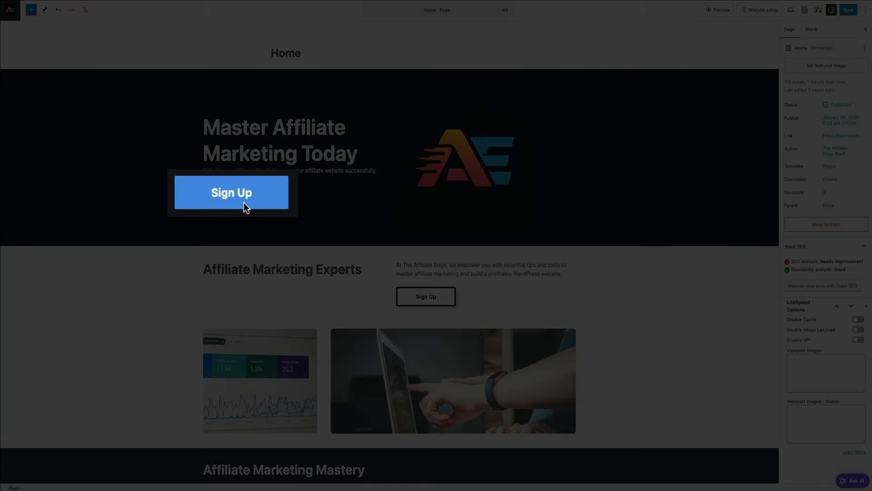
Change the Sign Up button background from 4A90E2 to brighter blue 039ED8
left_click(242, 201)
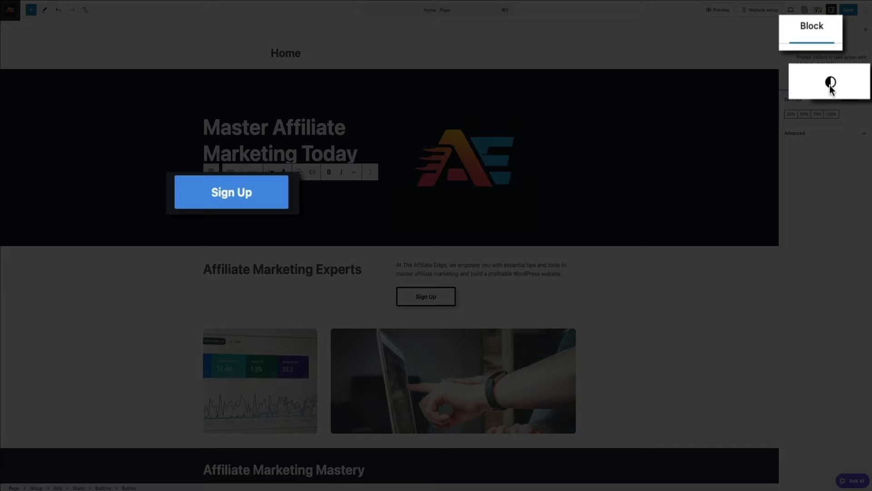
left_click(849, 83)
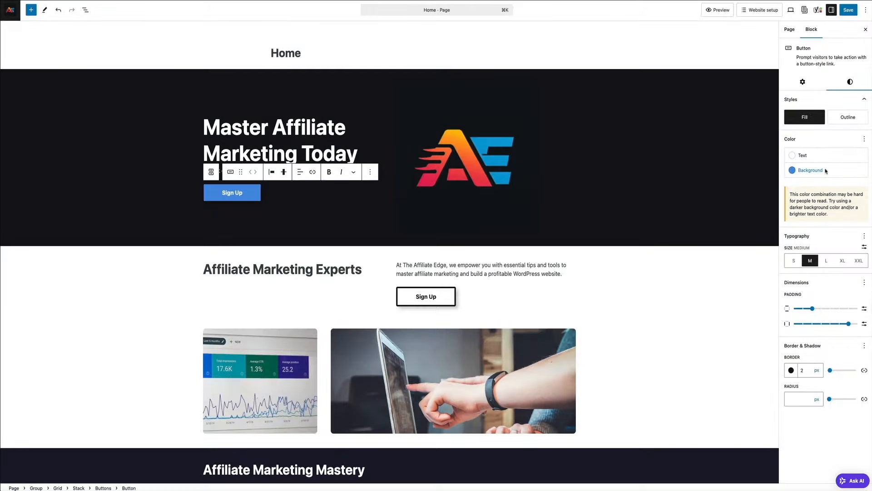
left_click(826, 171)
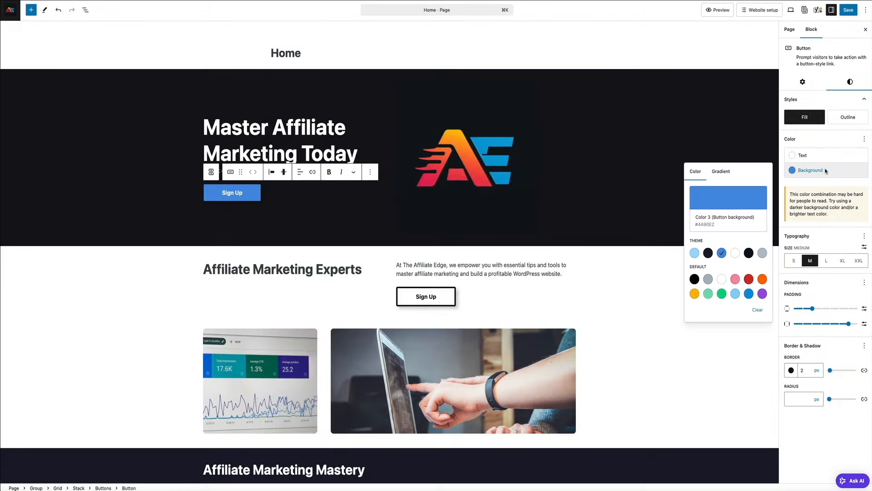
left_click(715, 201)
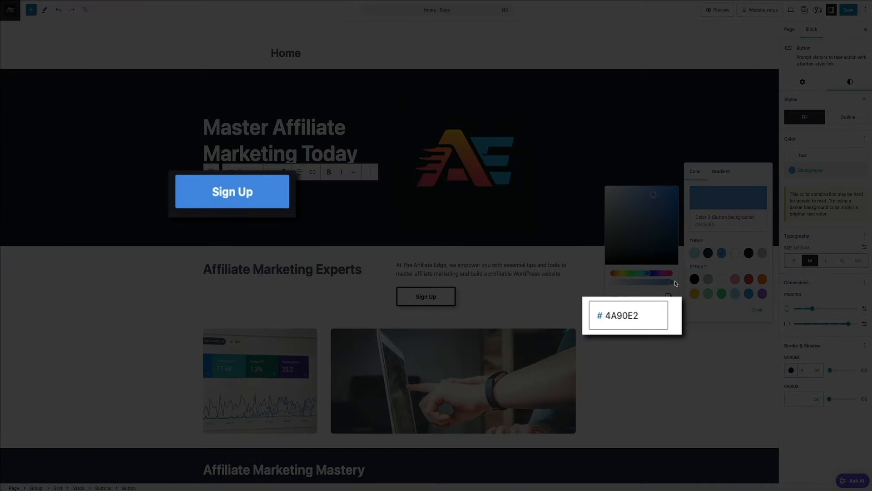
double_click(653, 315)
type("039ED8")
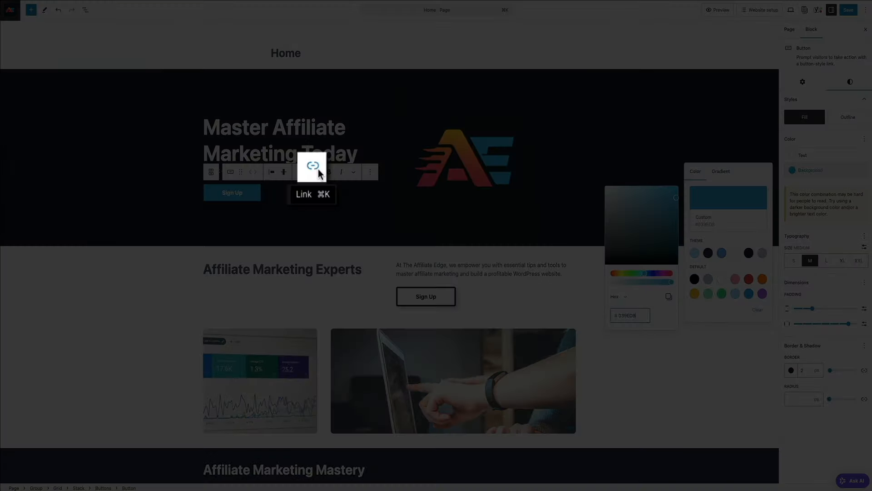
left_click(312, 167)
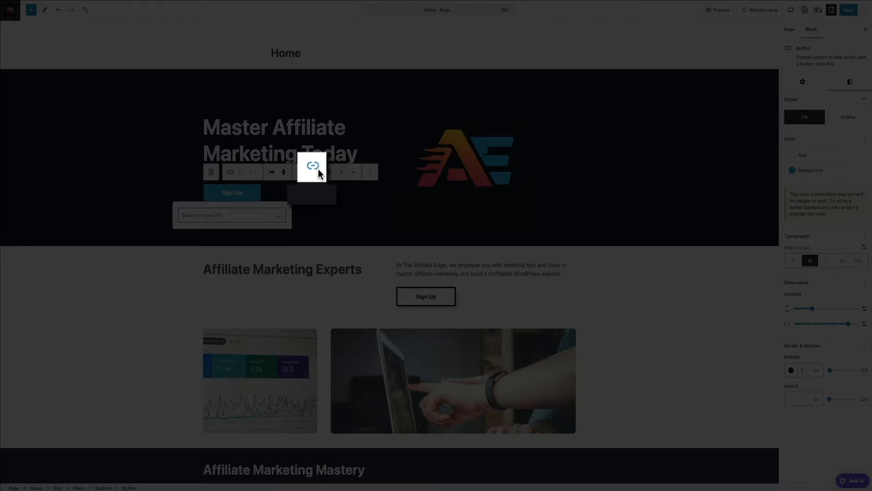
type("http")
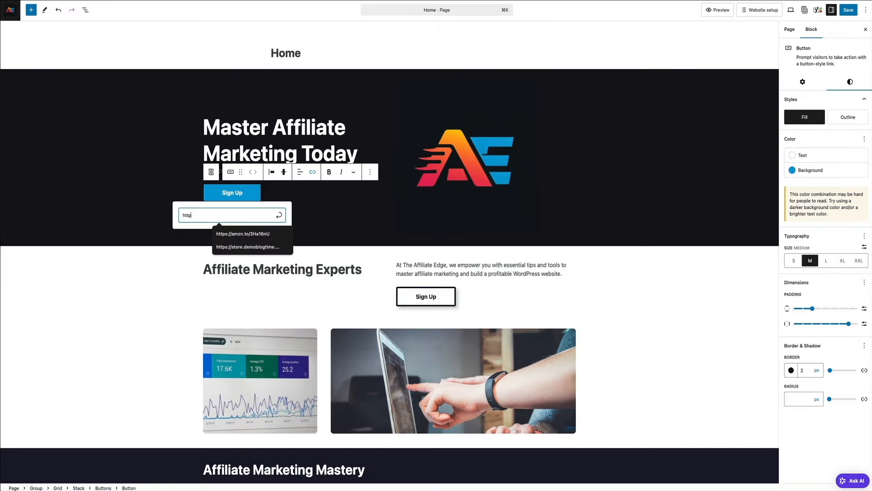
type("s://la")
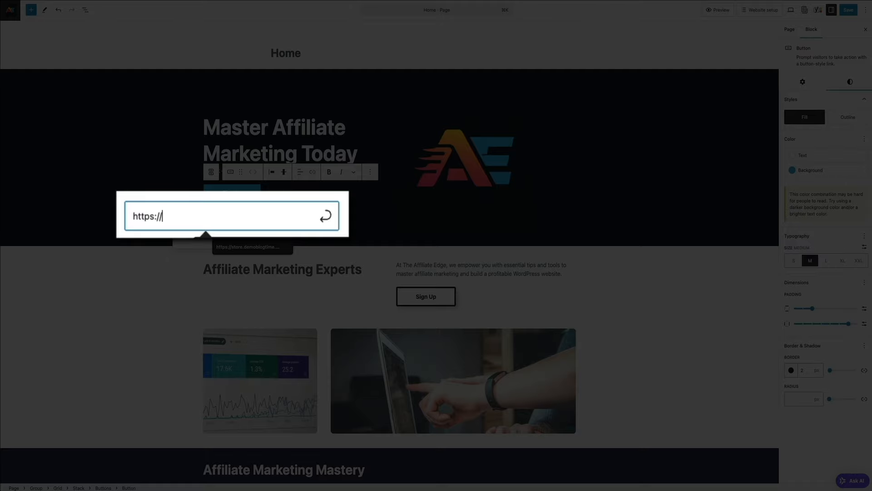
type("ndingpage.com")
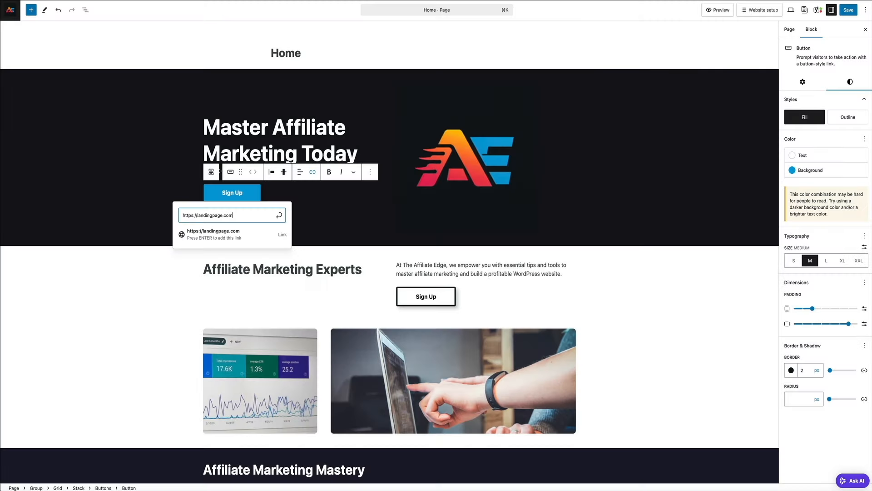
left_click(280, 216)
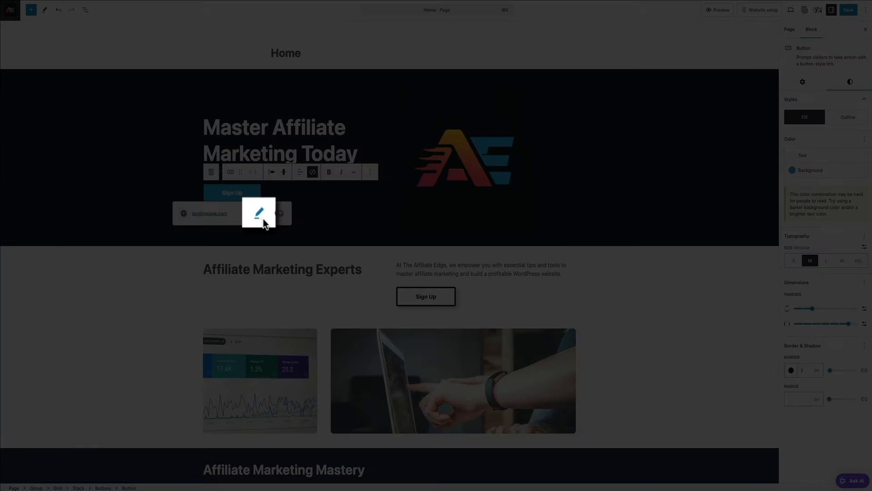
left_click(263, 219)
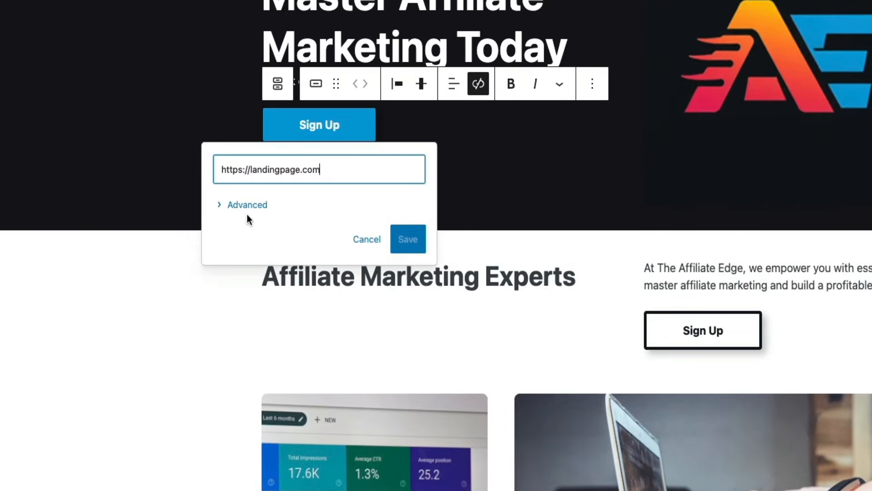
left_click(222, 205)
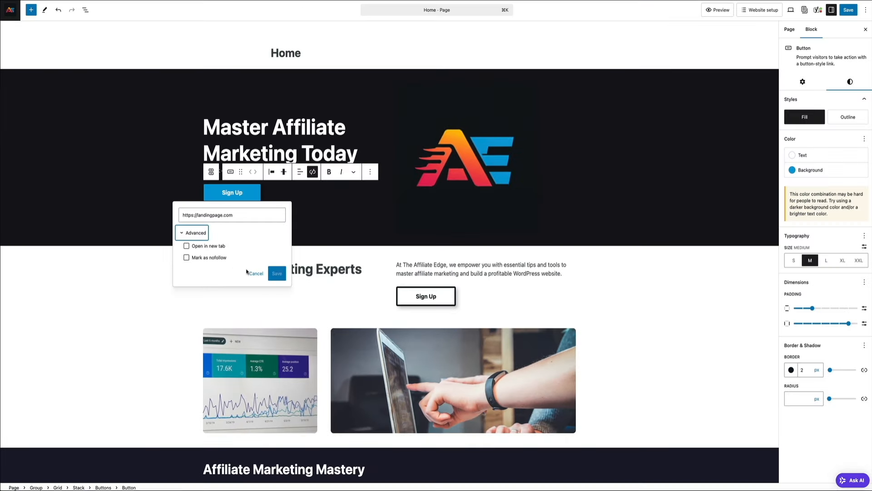
left_click(355, 285)
left_click(402, 228)
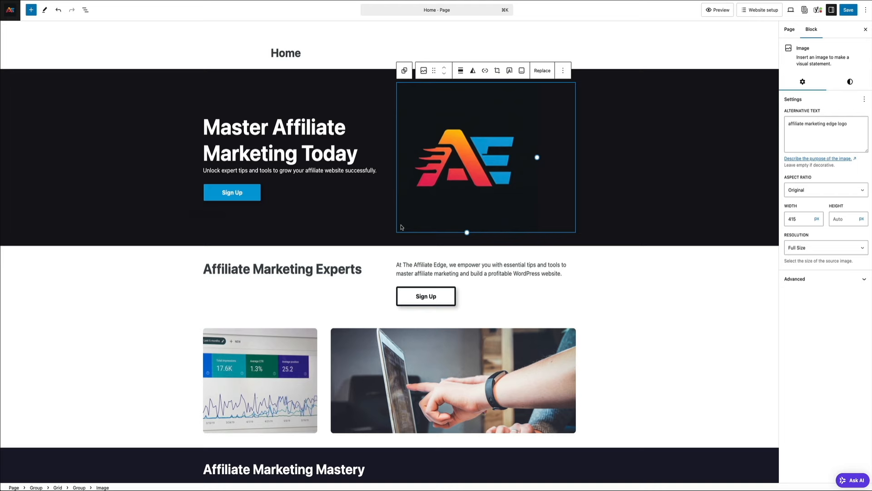
left_click(692, 195)
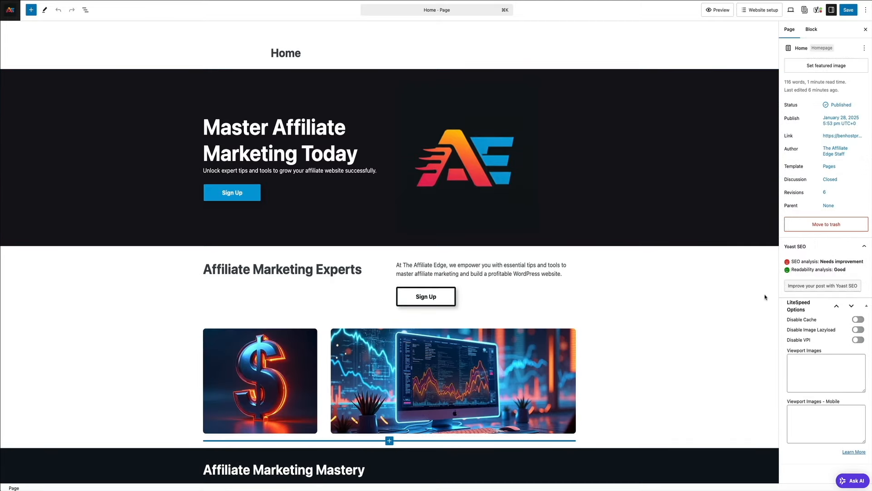
scroll(765, 297, "down", 3)
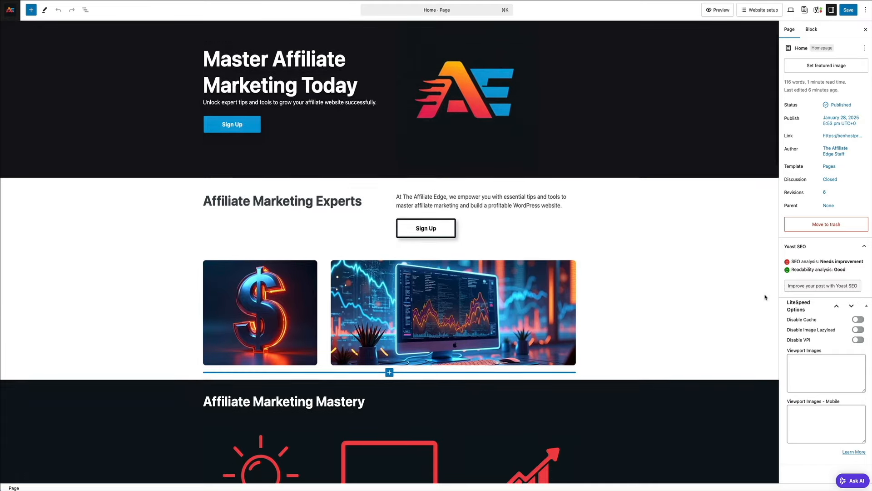
scroll(764, 297, "down", 5)
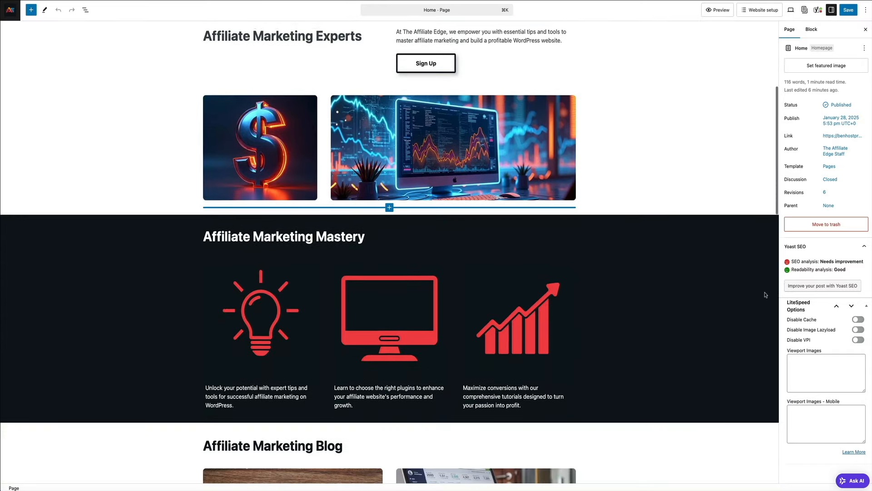
scroll(765, 295, "down", 3)
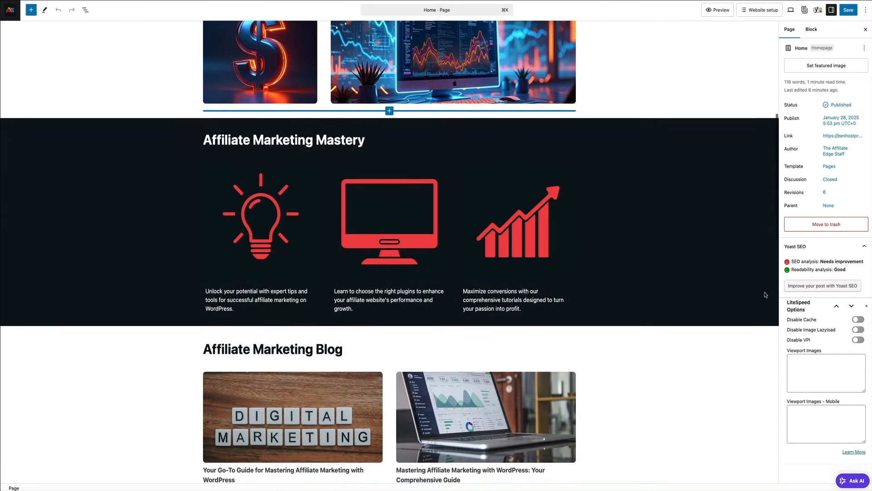
scroll(765, 294, "down", 4)
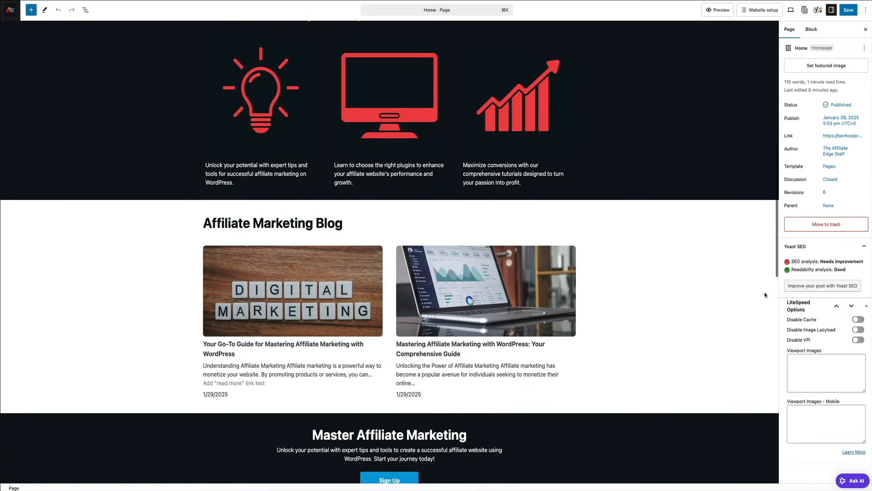
scroll(765, 294, "down", 2)
scroll(765, 294, "up", 1)
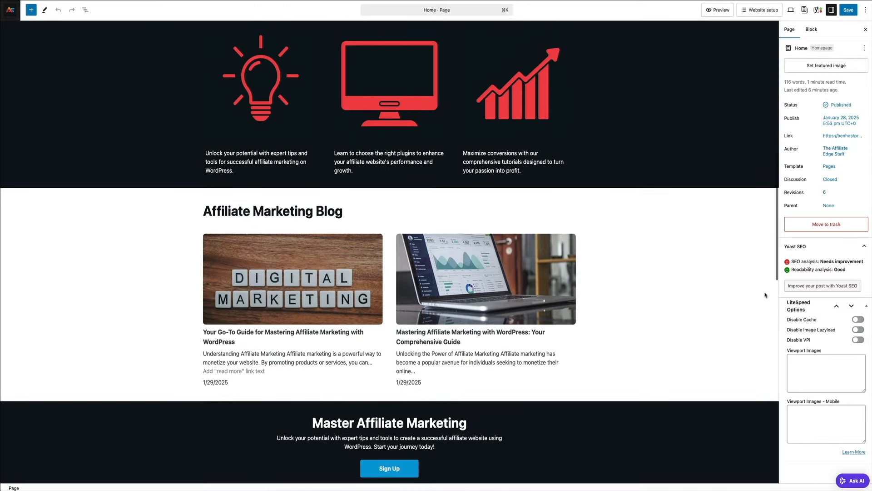
scroll(765, 294, "up", 3)
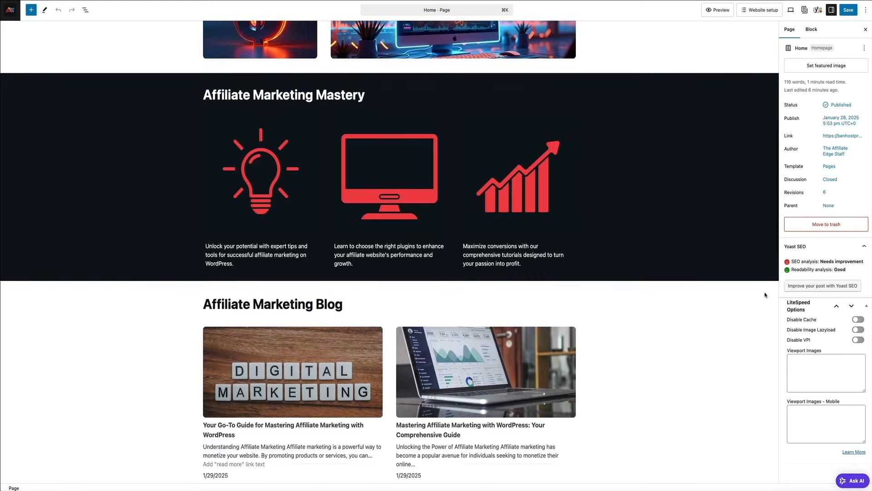
scroll(764, 294, "up", 9)
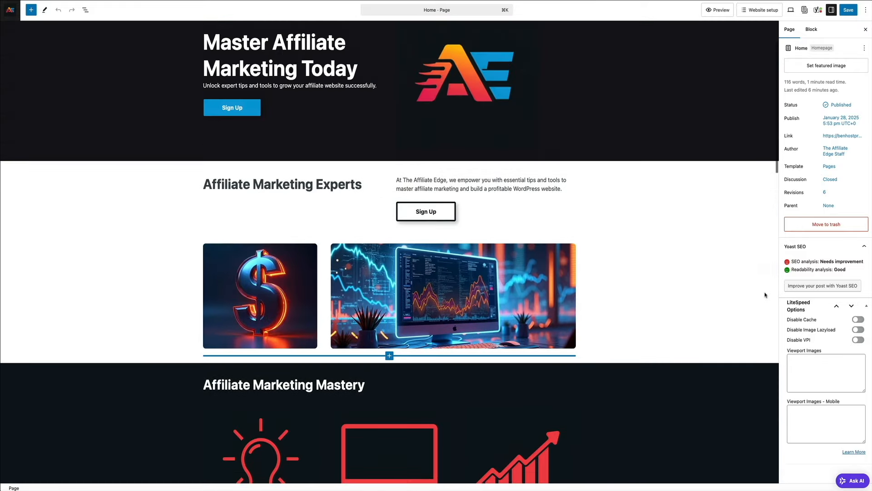
scroll(764, 294, "up", 3)
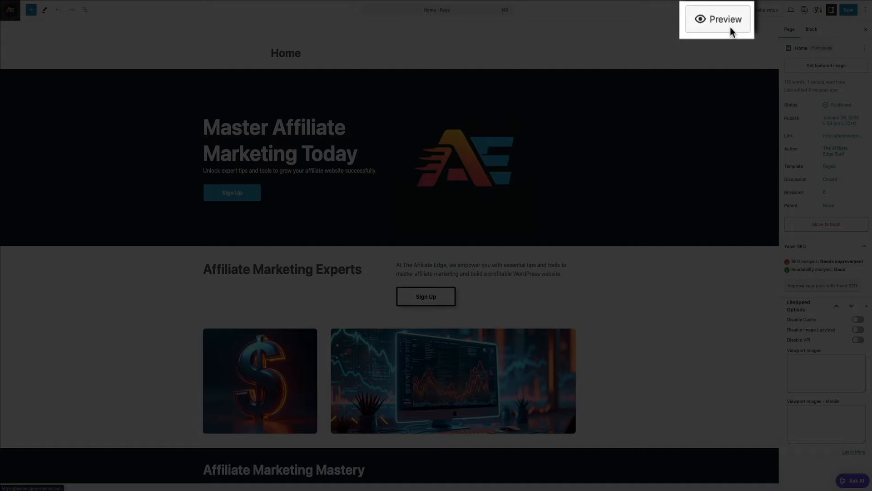
Preview the Home page live and scroll down to the footer's Menu, Contacts and Socials columns
left_click(730, 26)
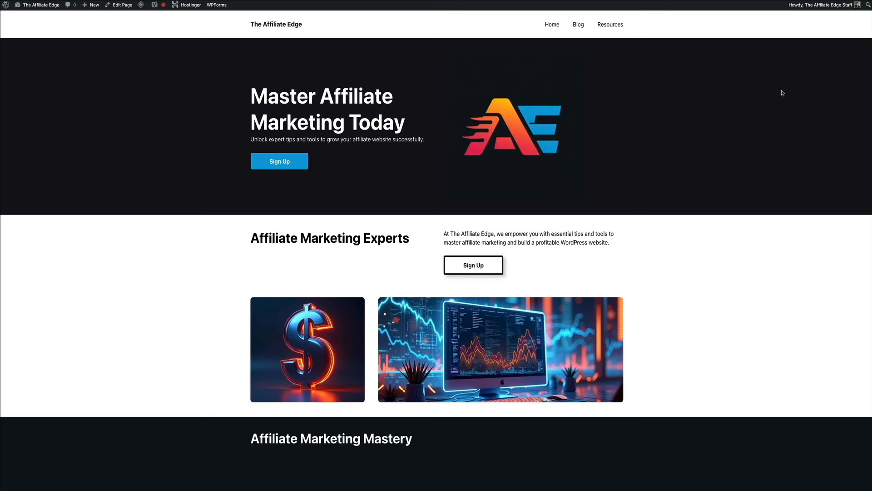
scroll(782, 92, "down", 2)
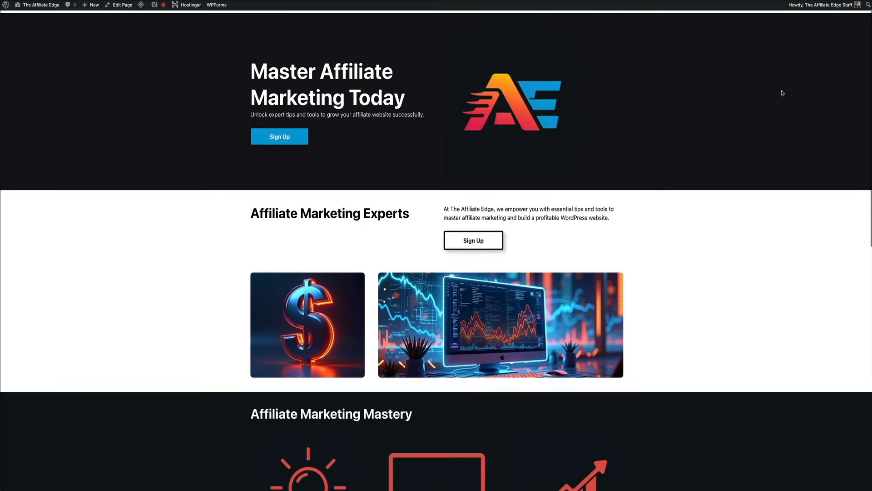
scroll(783, 92, "down", 3)
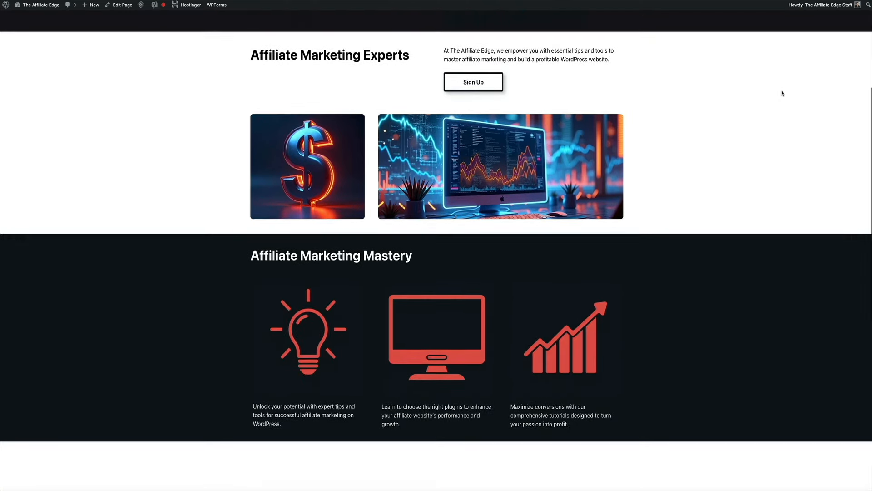
scroll(783, 93, "down", 5)
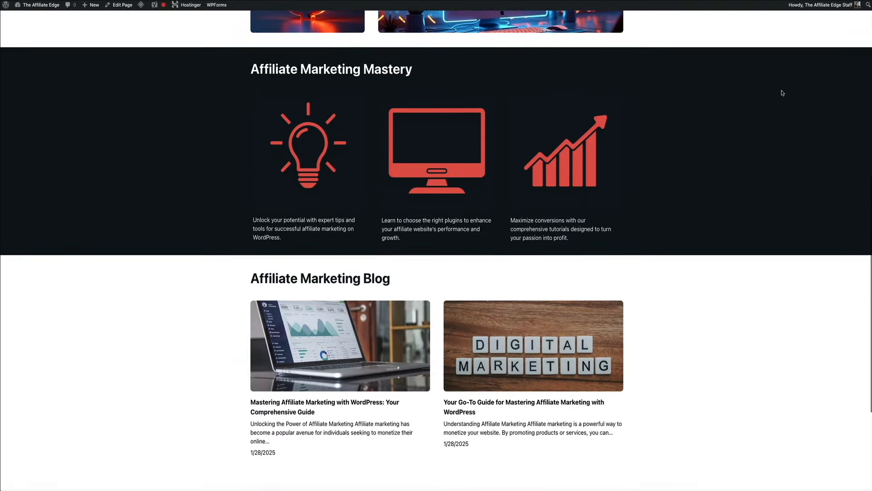
scroll(782, 93, "down", 1)
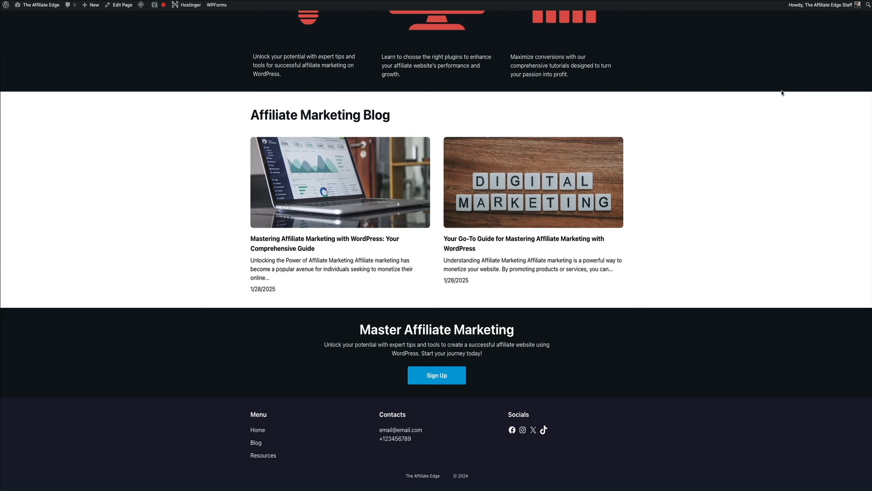
scroll(782, 93, "up", 3)
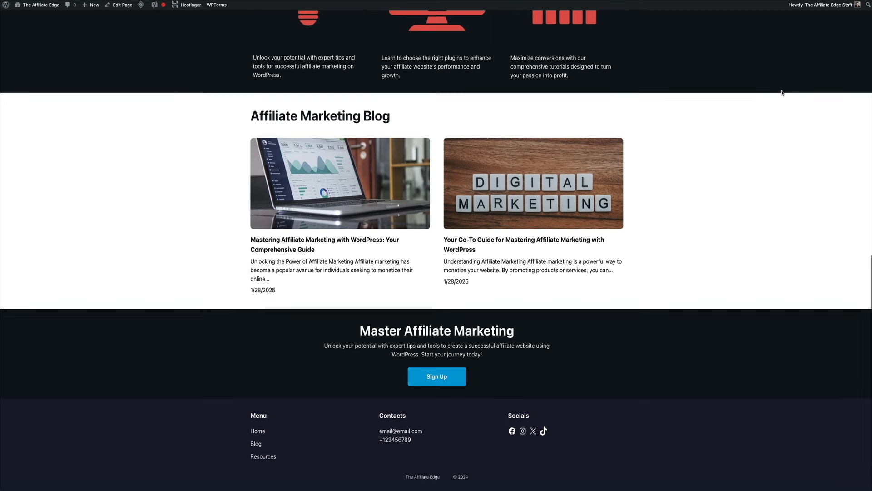
scroll(782, 93, "up", 10)
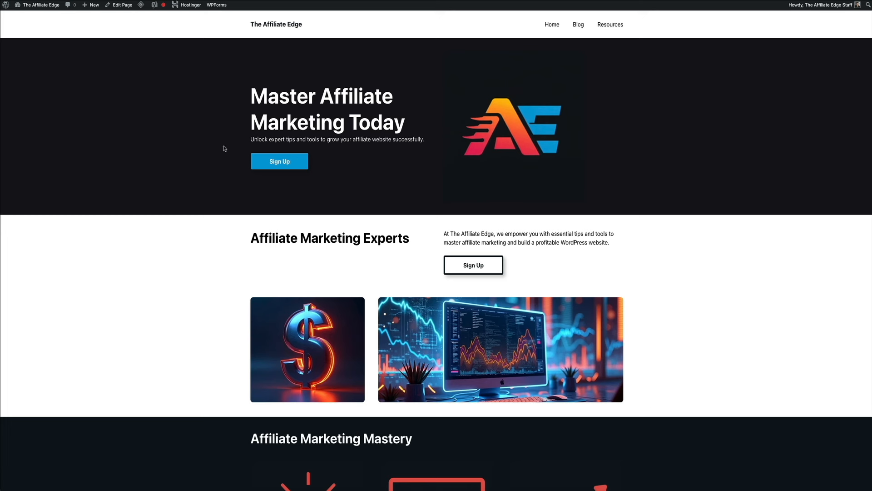
mouse_move(41, 6)
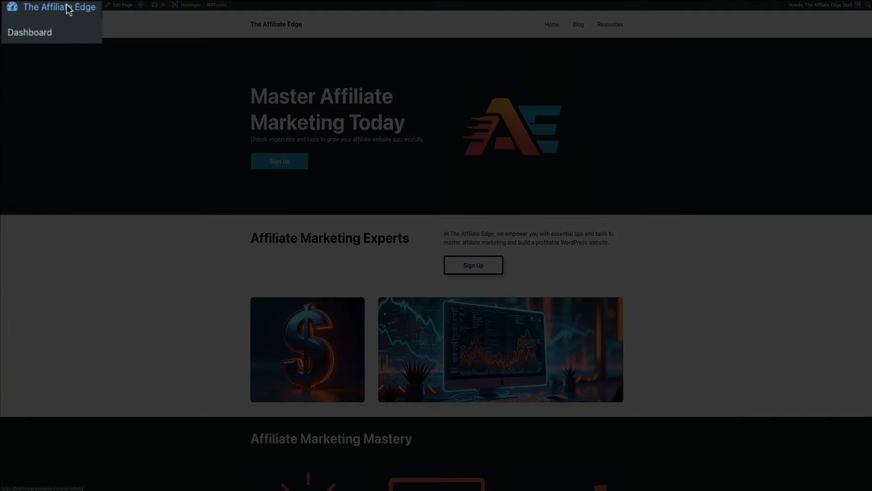
Go to the WordPress dashboard and launch the Site Editor via Appearance > Editor
left_click(69, 31)
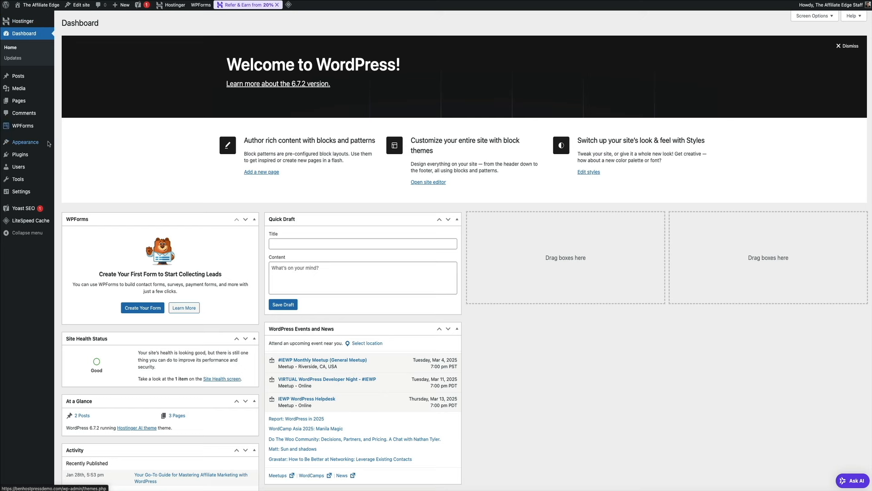
mouse_move(25, 142)
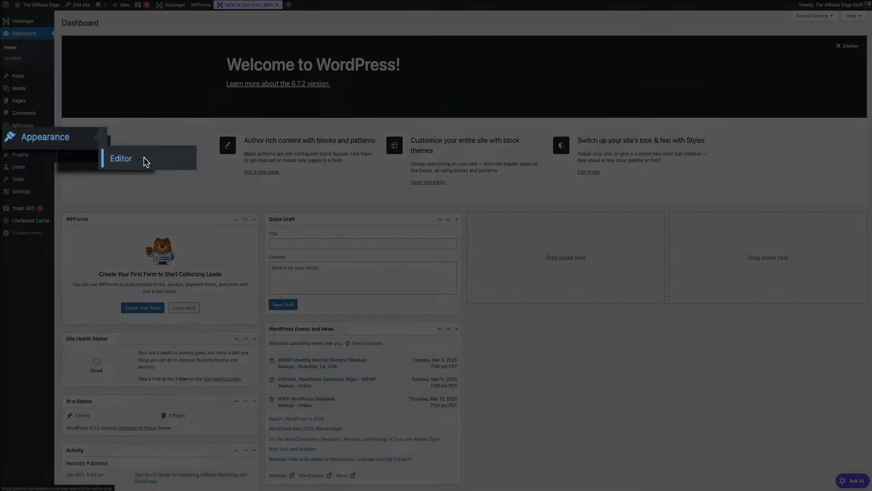
left_click(80, 156)
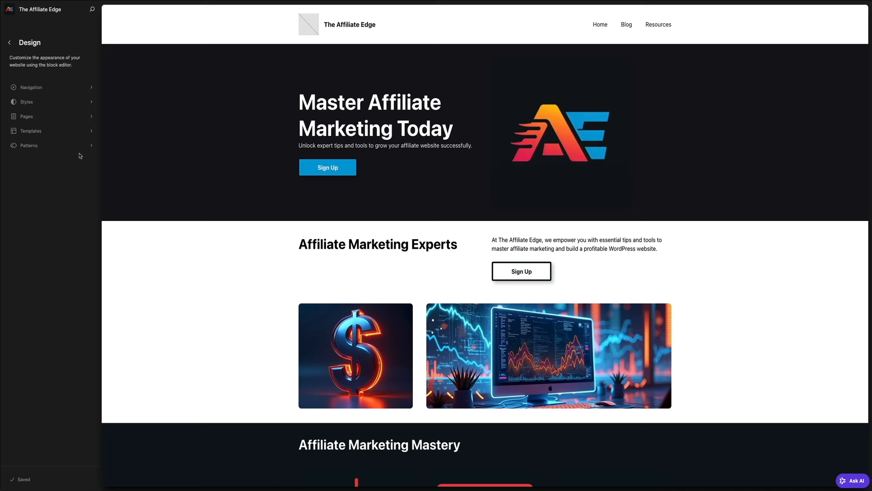
left_click(253, 39)
left_click(282, 31)
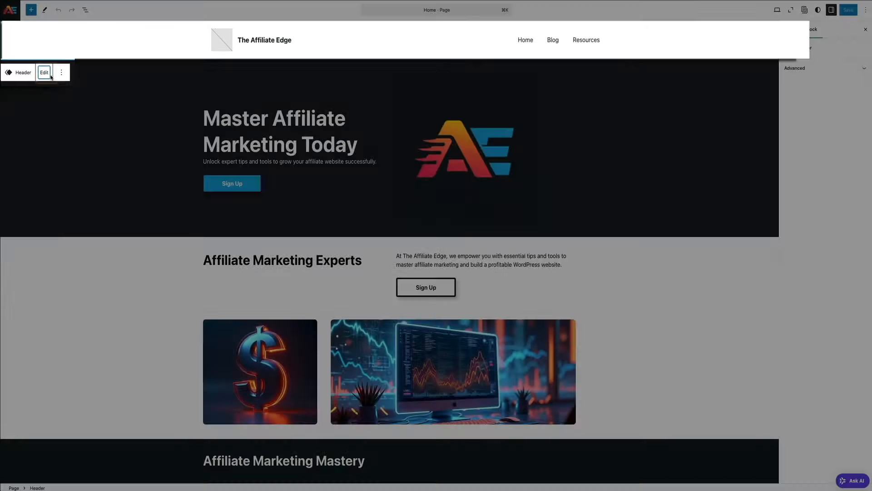
left_click(49, 75)
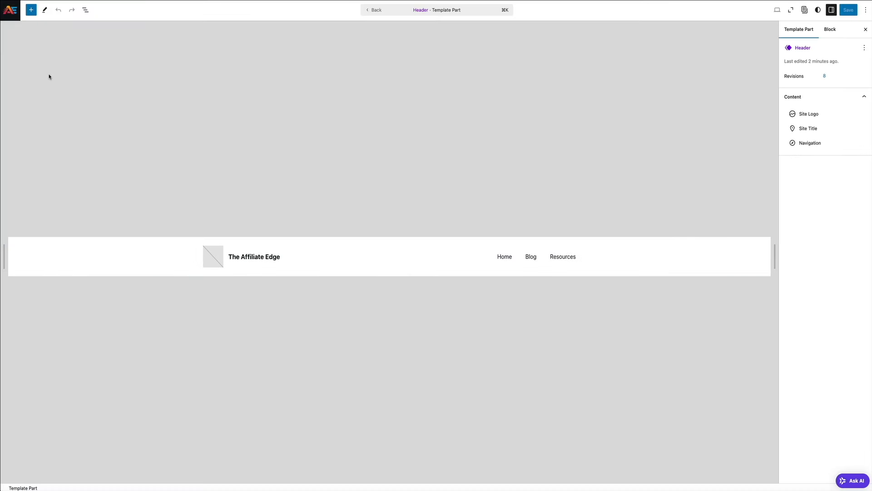
left_click(213, 258)
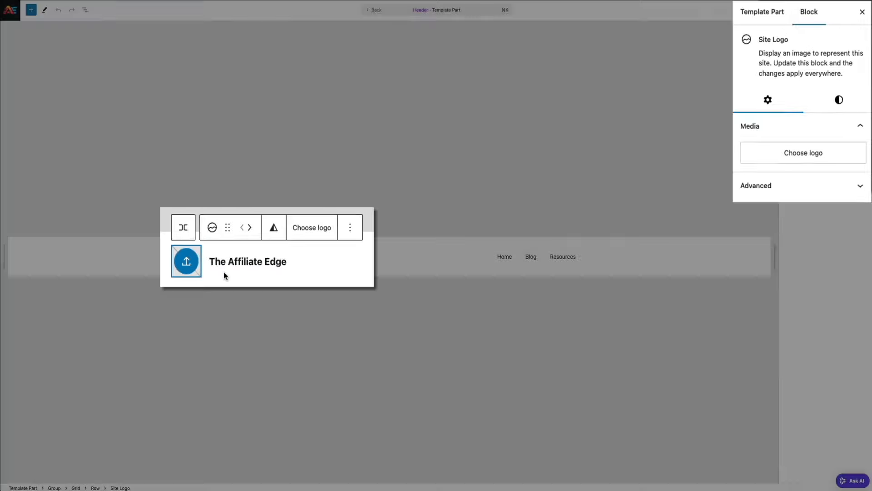
left_click(279, 257)
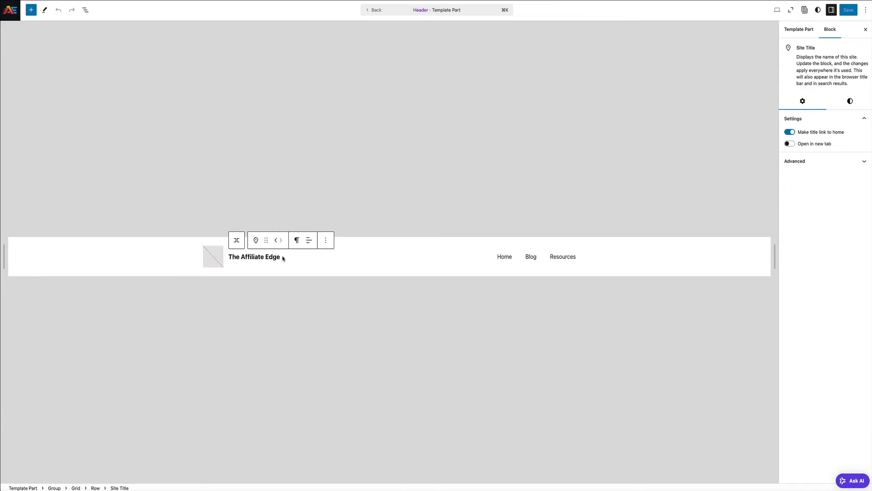
type("Blog")
key("BackSpace")
key("BackSpace")
key("BackSpace")
key("BackSpace")
key("BackSpace")
left_click(508, 259)
left_click(517, 259)
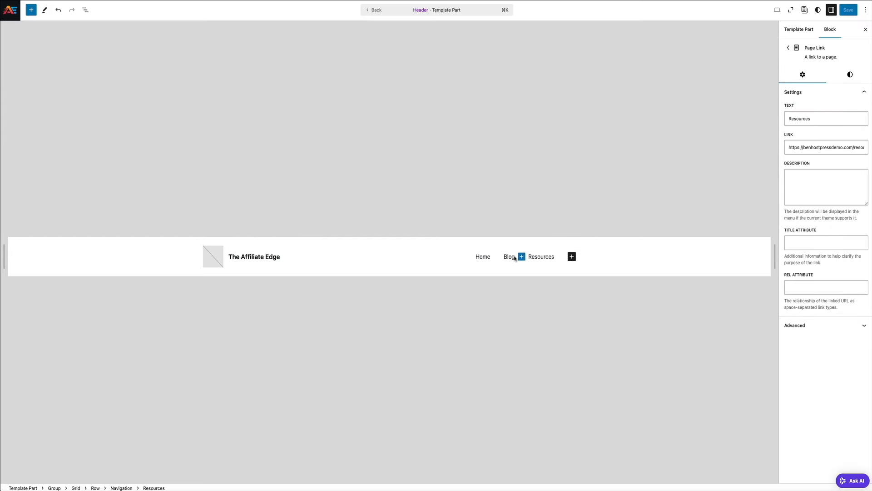
left_click(510, 257)
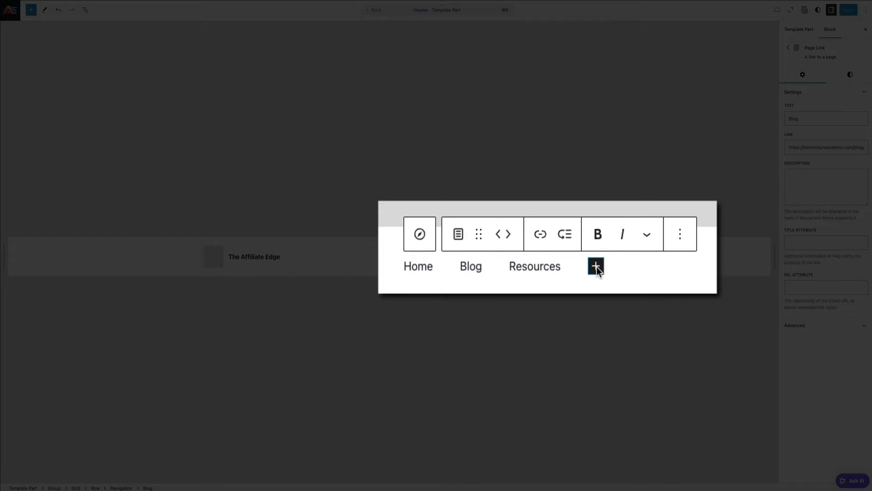
left_click(572, 257)
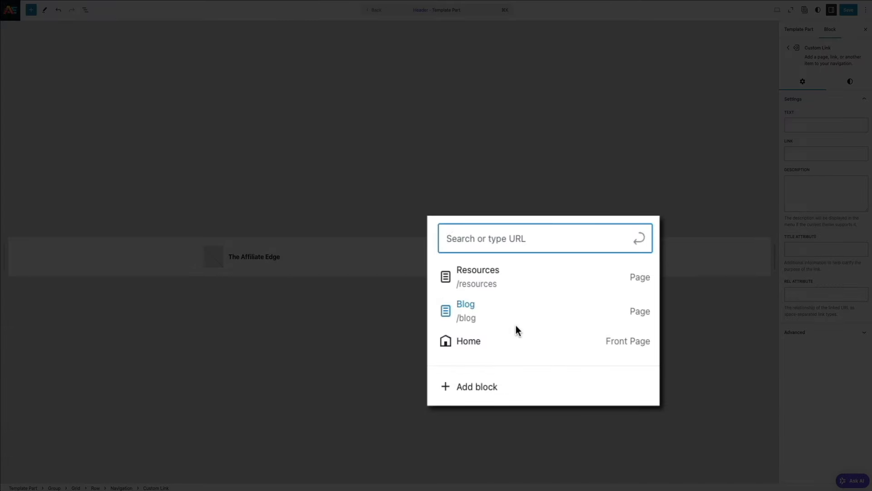
type("About")
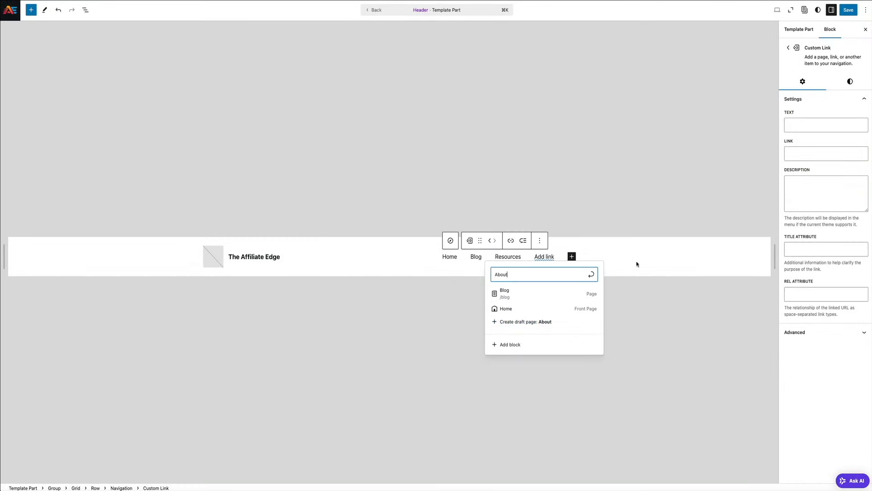
left_click(596, 259)
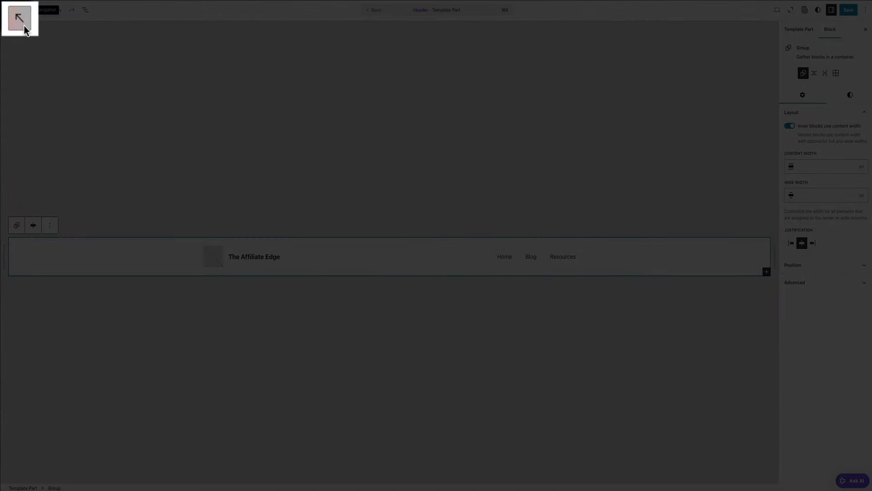
In the Footer template part, append 'Blog' to the site title and change the copyright year to 2025
left_click(10, 14)
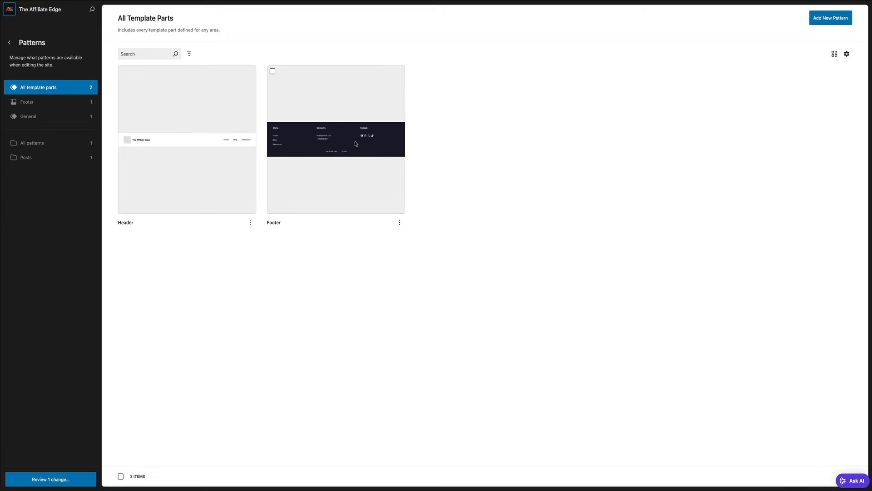
left_click(359, 142)
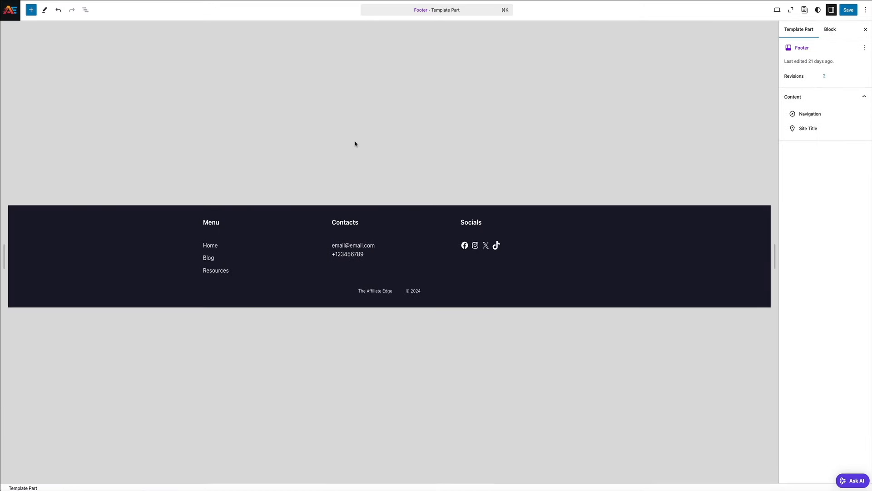
left_click(392, 292)
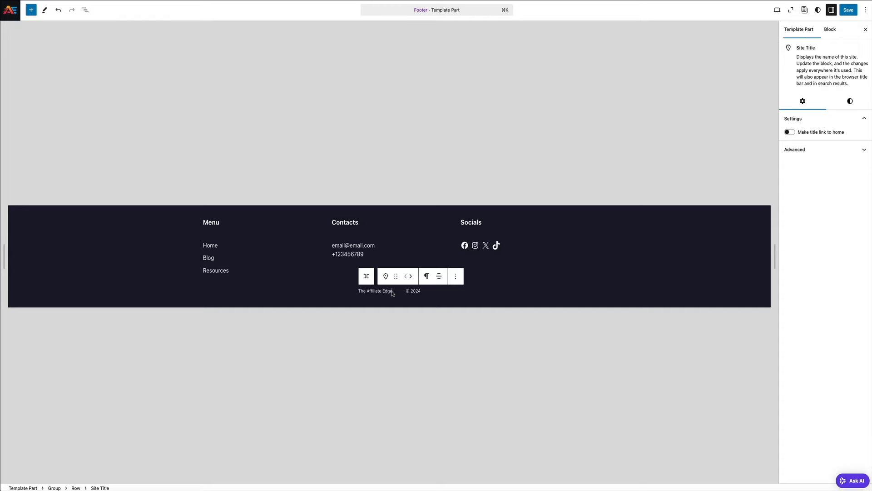
left_click(393, 292)
type("Blog")
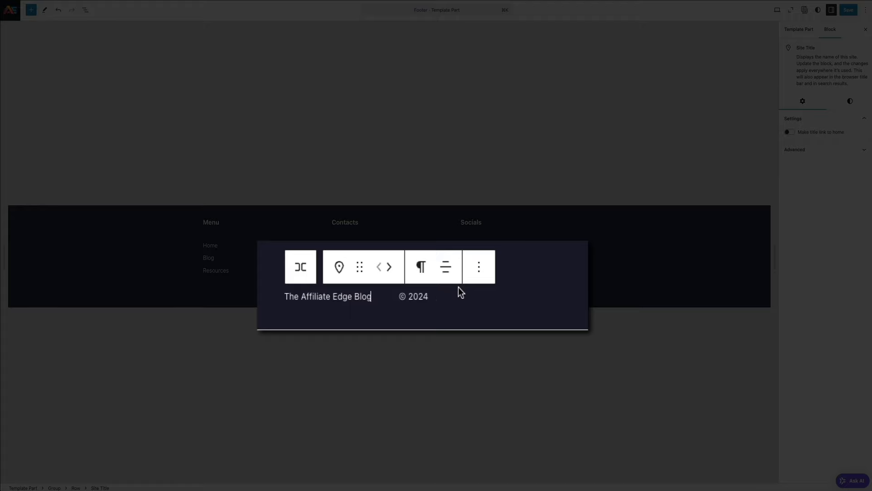
left_click(437, 298)
key("BackSpace")
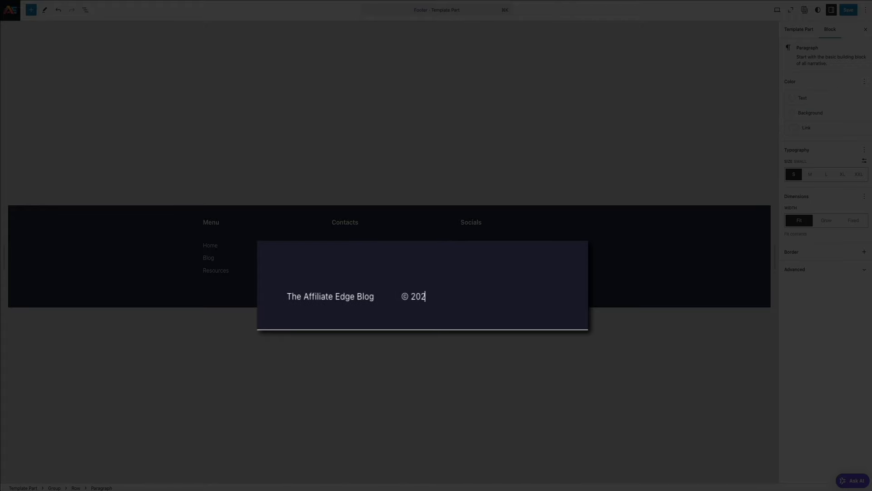
type("5")
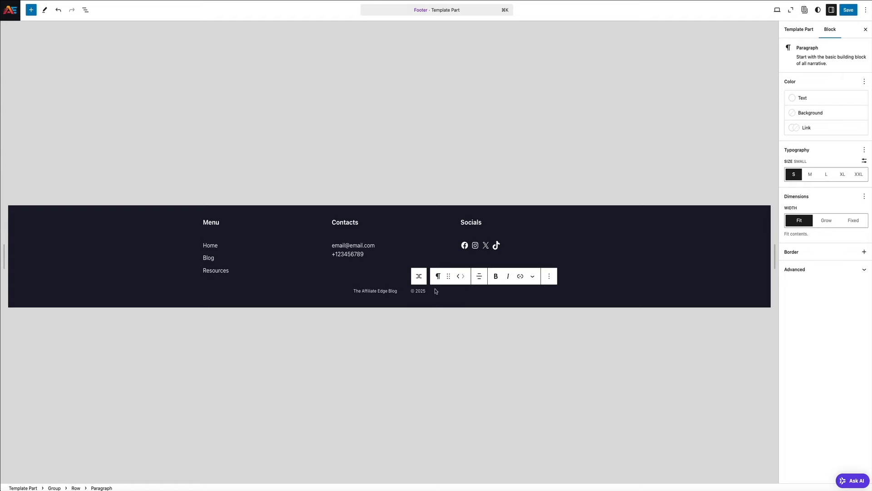
Update the footer's contact e-mail address with the new name and domain
left_click(344, 248)
key("BackSpace")
key("BackSpace")
key("BackSpace")
key("BackSpace")
key("BackSpace")
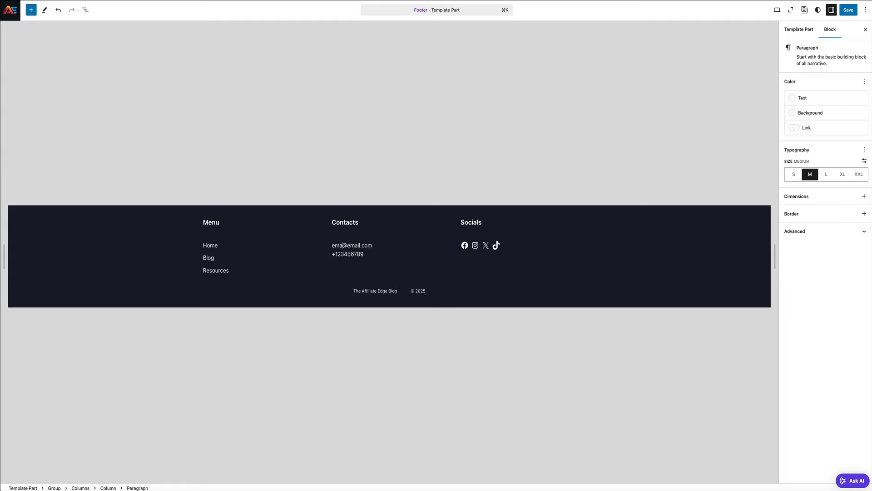
left_click(359, 246)
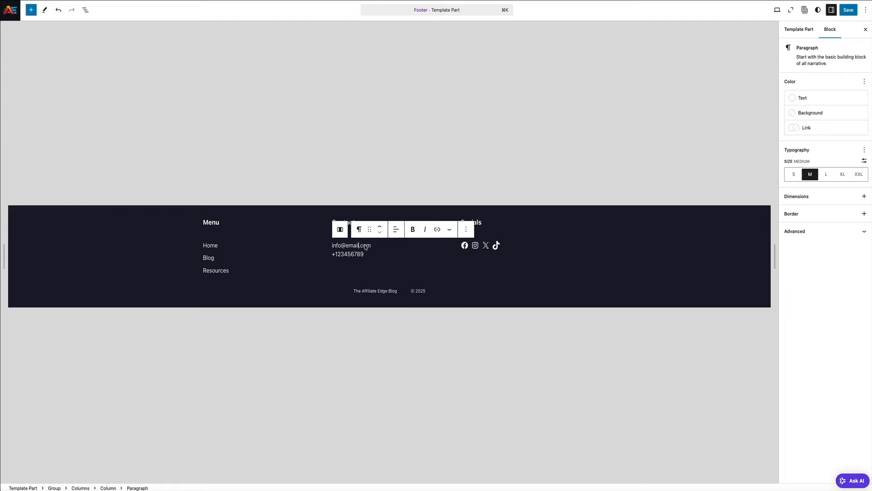
key("BackSpace")
key("BackSpace")
key("BackSpace")
key("BackSpace")
key("BackSpace")
left_click(370, 216)
Rename the Contacts heading to Contact and check the Facebook, Instagram, X and TikTok link addresses
left_click(362, 225)
key("BackSpace")
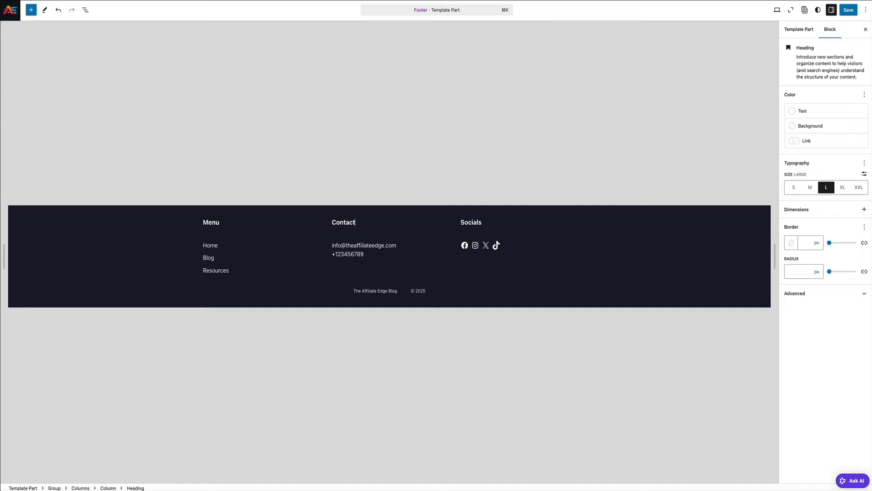
left_click(465, 246)
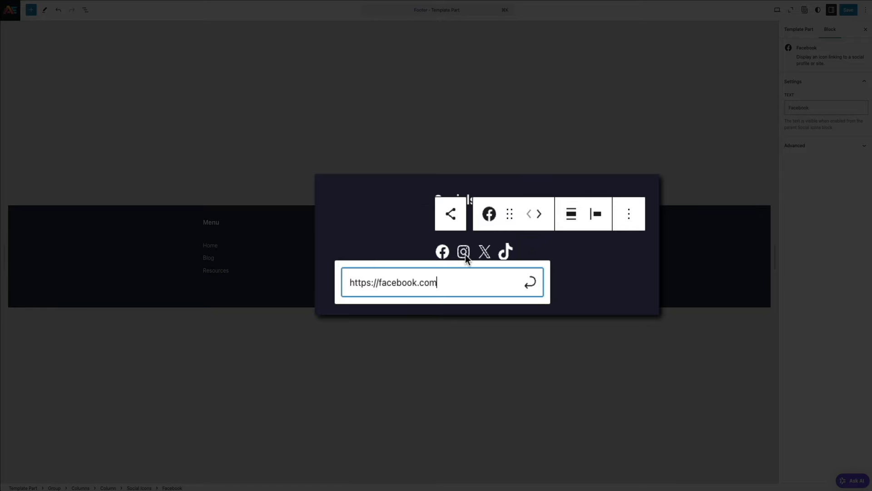
left_click(465, 254)
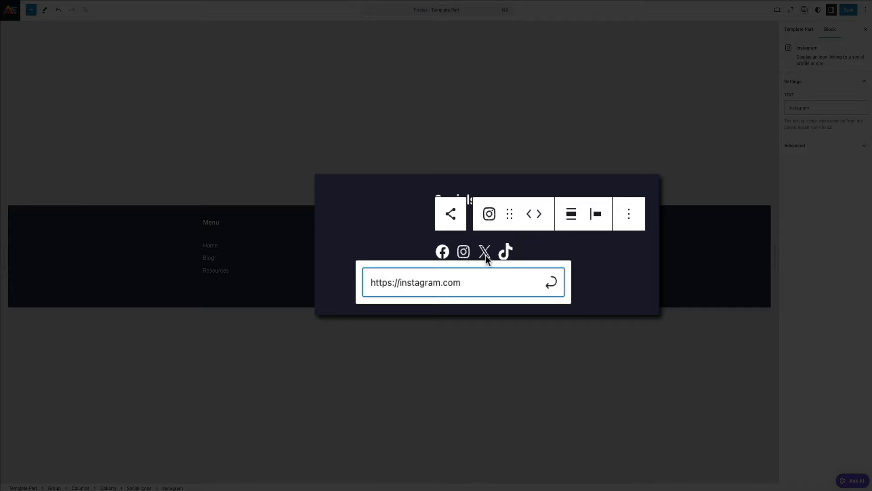
left_click(486, 255)
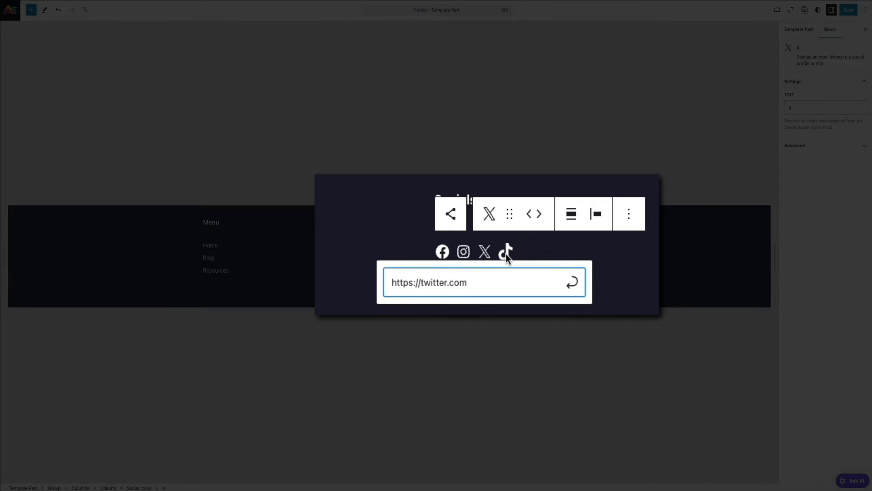
left_click(507, 253)
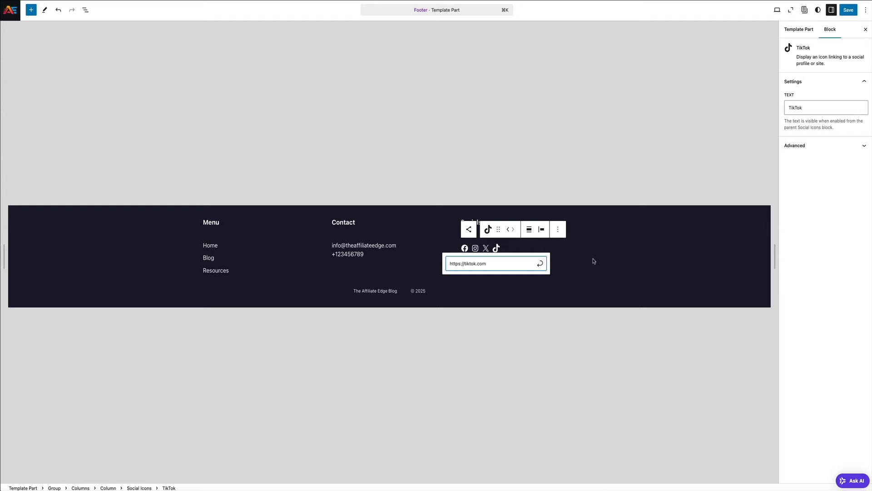
left_click(243, 273)
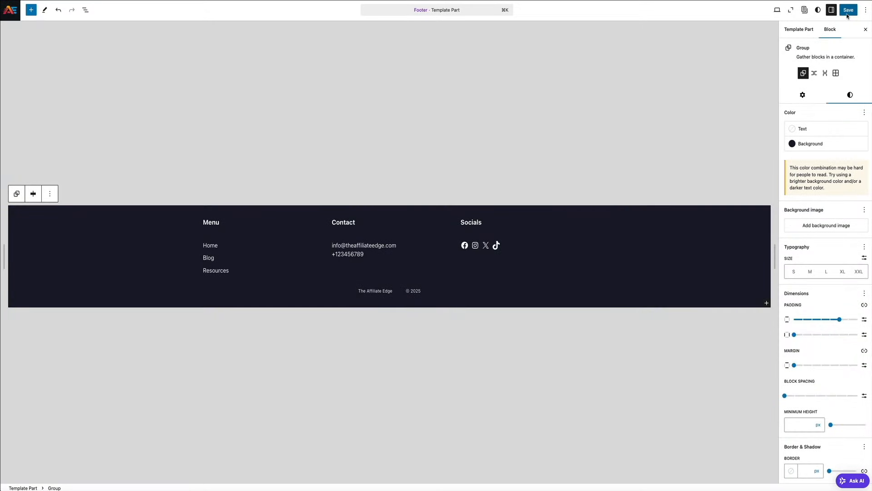
Save the footer and navigation menu changes and leave the footer editor
left_click(848, 12)
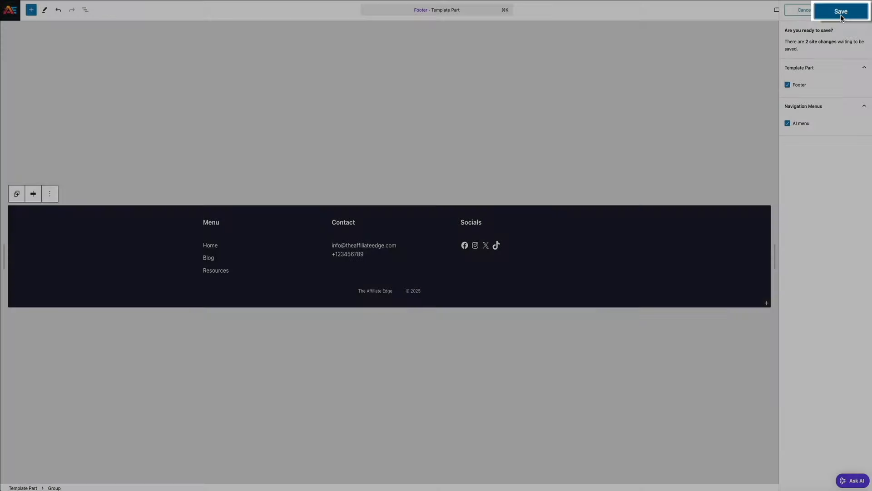
left_click(846, 12)
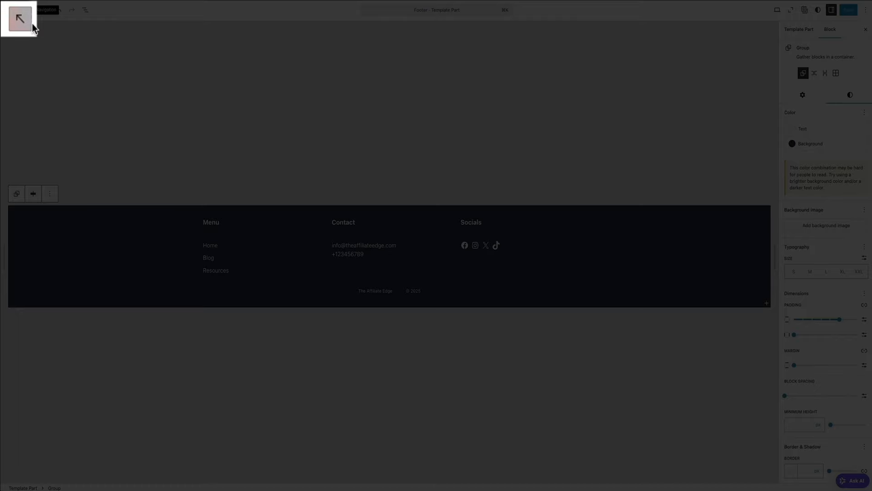
left_click(31, 23)
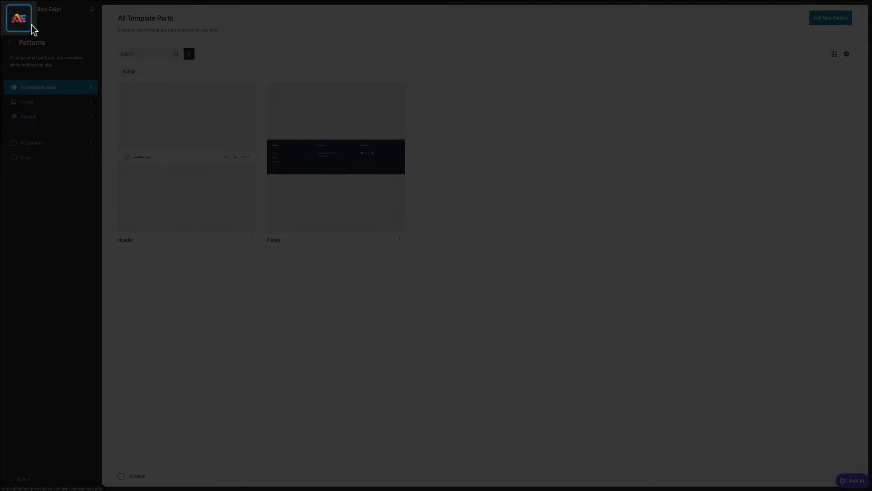
Visit the live site's homepage from the dashboard and scroll through it
left_click(32, 26)
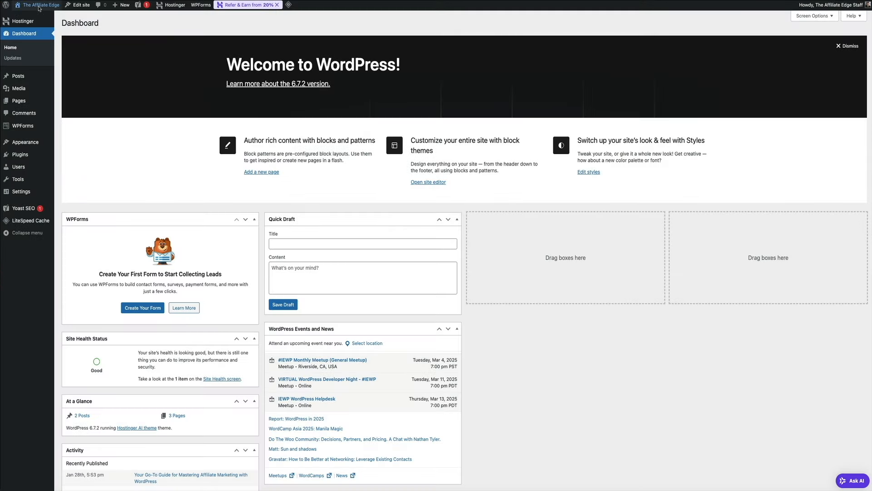
mouse_move(39, 7)
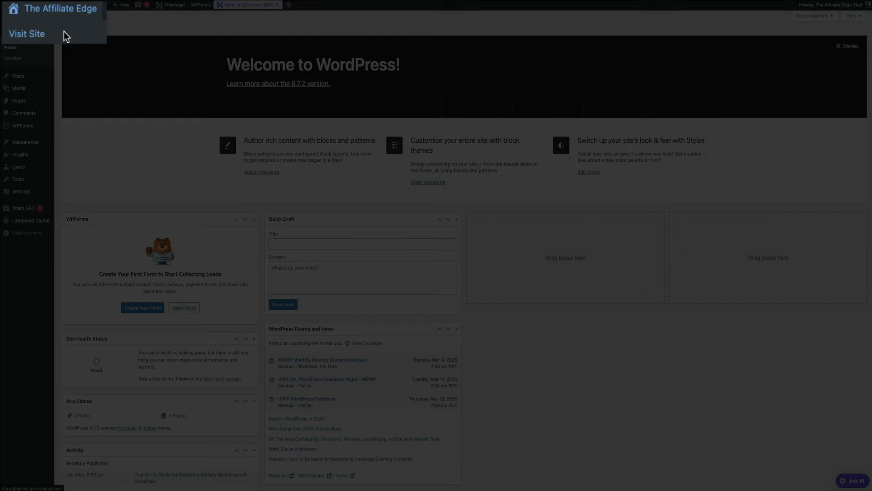
left_click(64, 31)
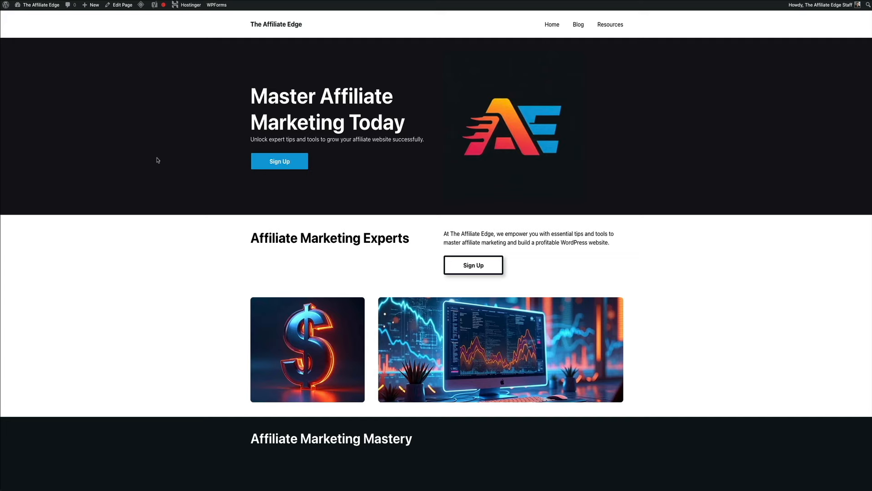
scroll(158, 160, "down", 5)
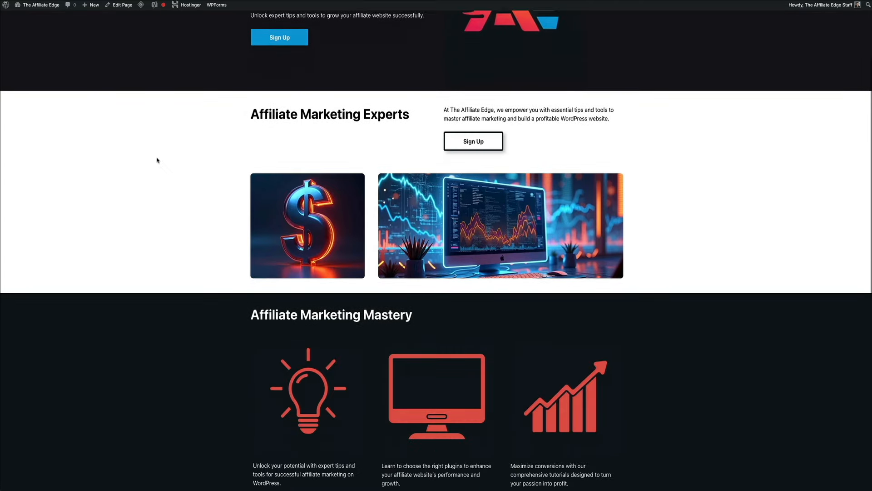
scroll(158, 160, "down", 8)
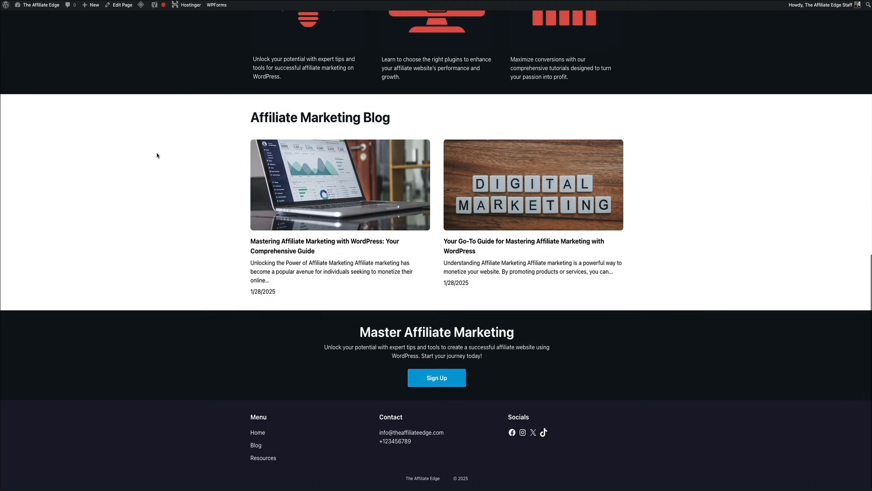
scroll(158, 155, "up", 4)
scroll(158, 156, "up", 8)
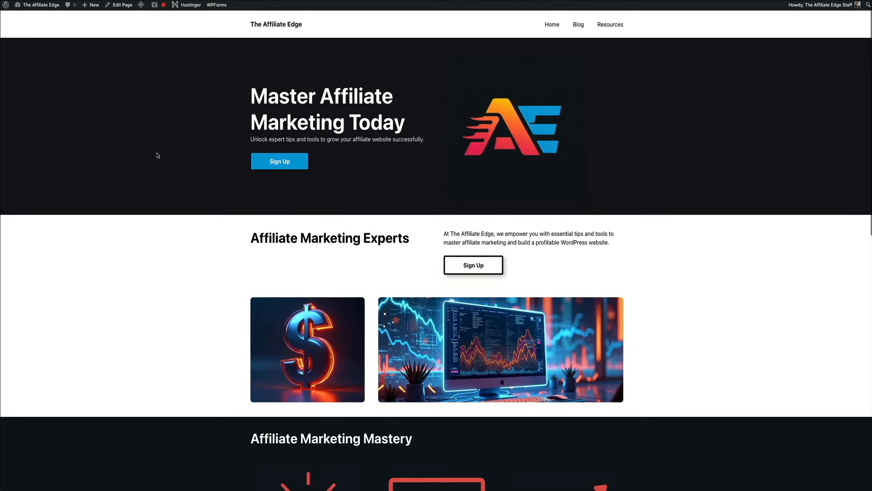
scroll(746, 336, "down", 10)
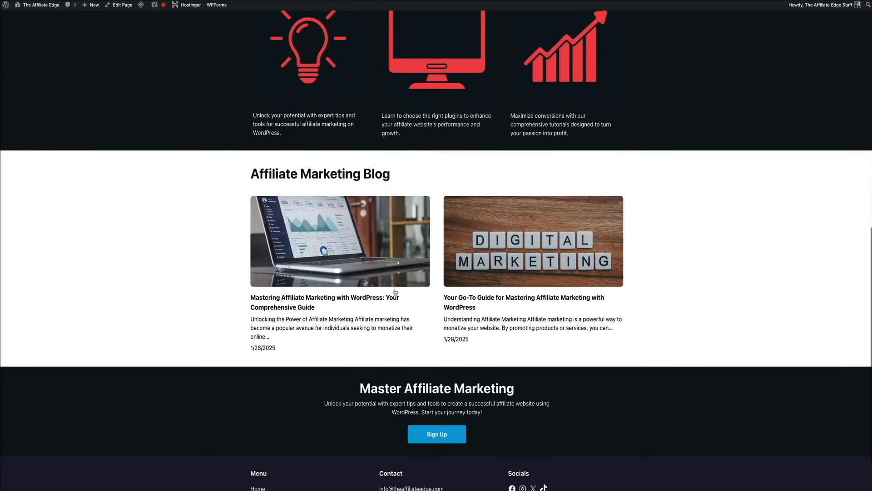
Open the first blog post, then the Resources page with its blue title banner
left_click(395, 293)
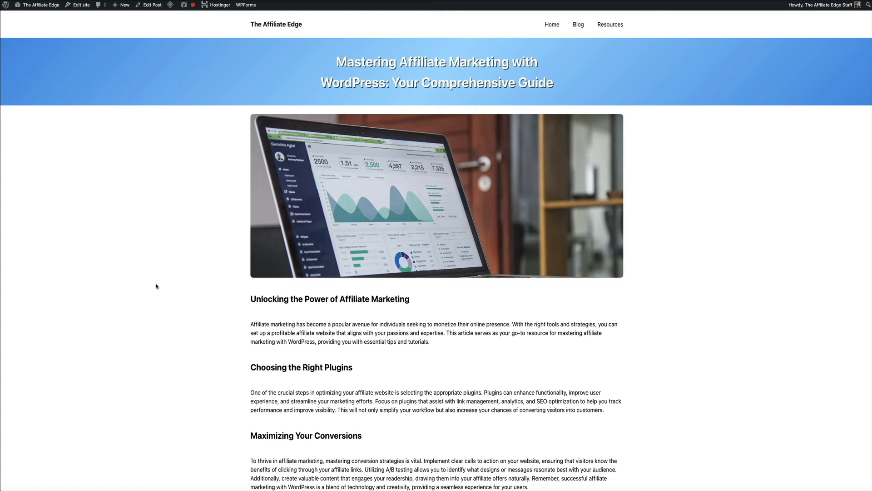
left_click(614, 28)
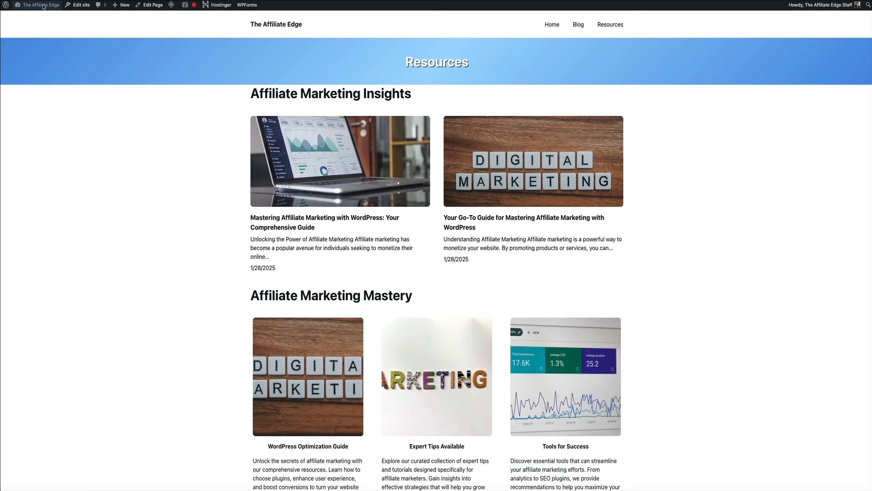
mouse_move(39, 5)
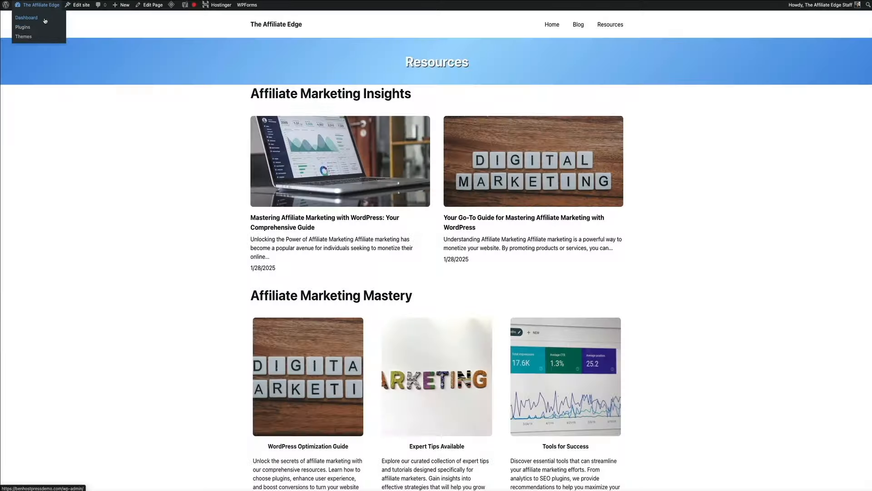
Open the Pages template from the Site Editor's Templates list
left_click(72, 35)
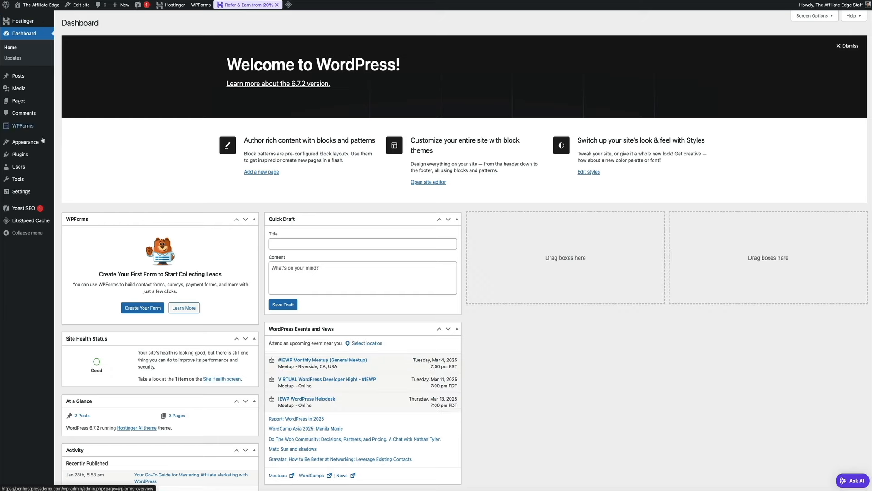
mouse_move(43, 142)
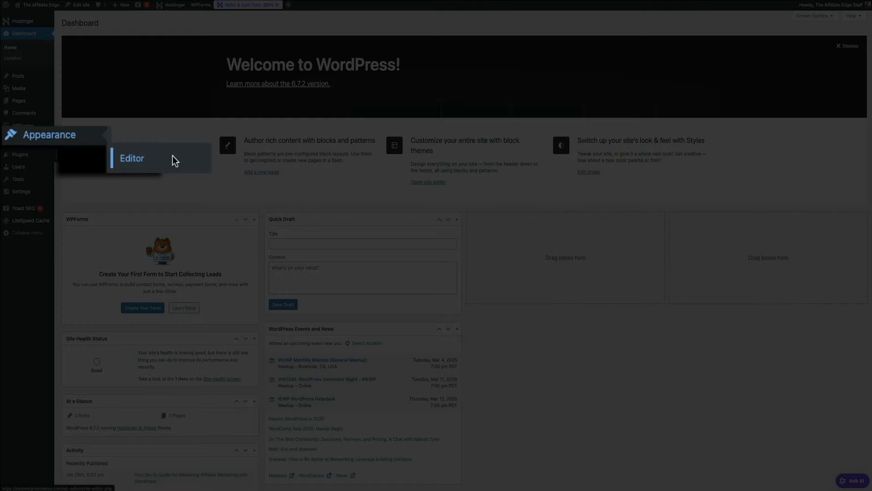
left_click(173, 155)
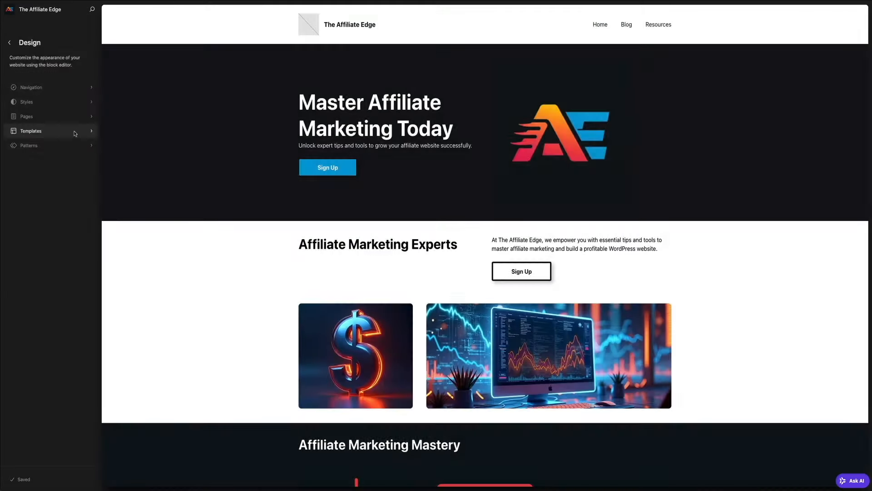
left_click(75, 131)
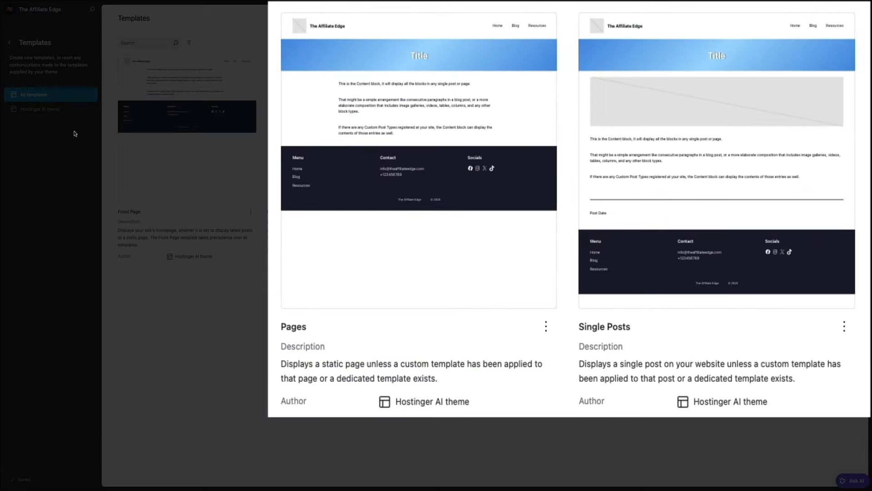
left_click(426, 179)
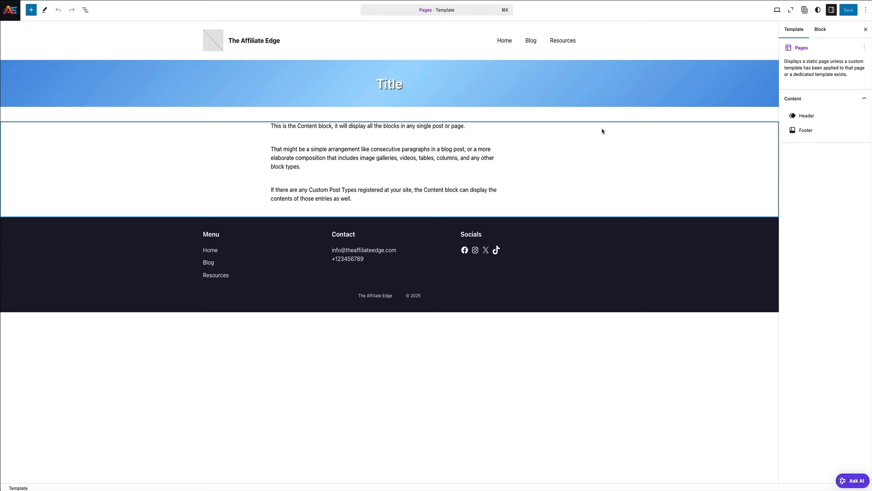
Replace the Pages title banner's blue gradient with a solid Dark background and save
left_click(164, 74)
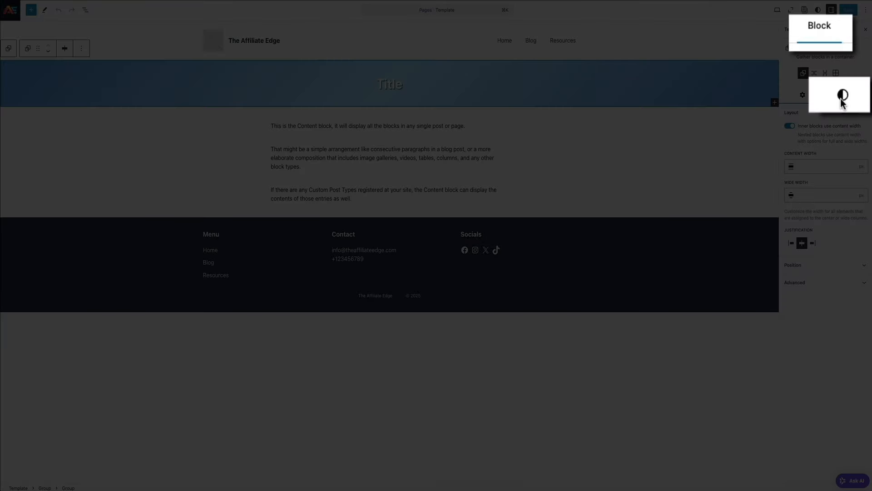
left_click(850, 95)
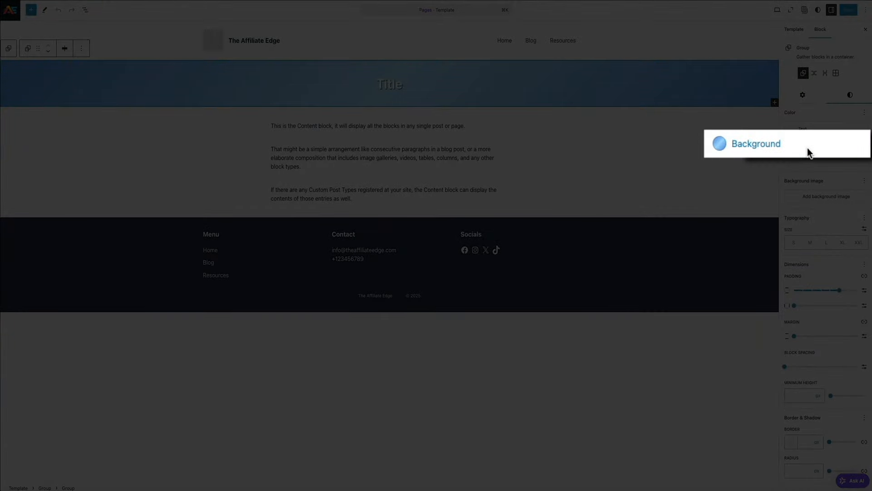
left_click(834, 148)
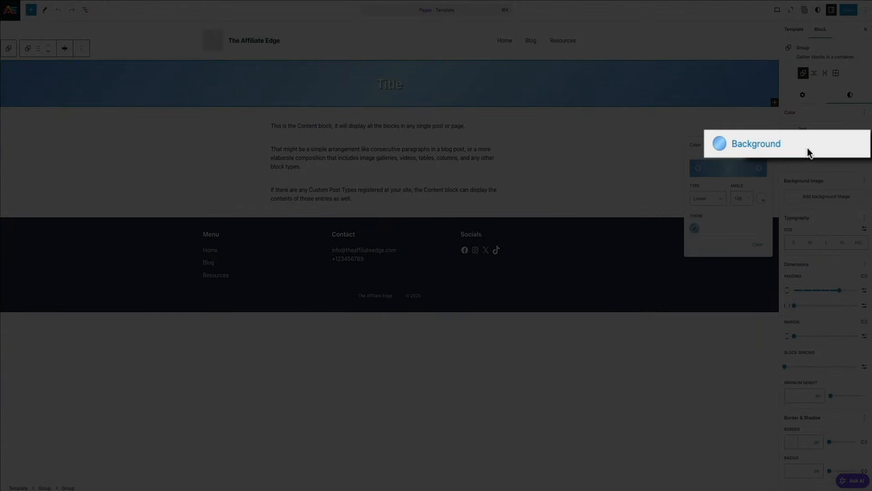
left_click(696, 146)
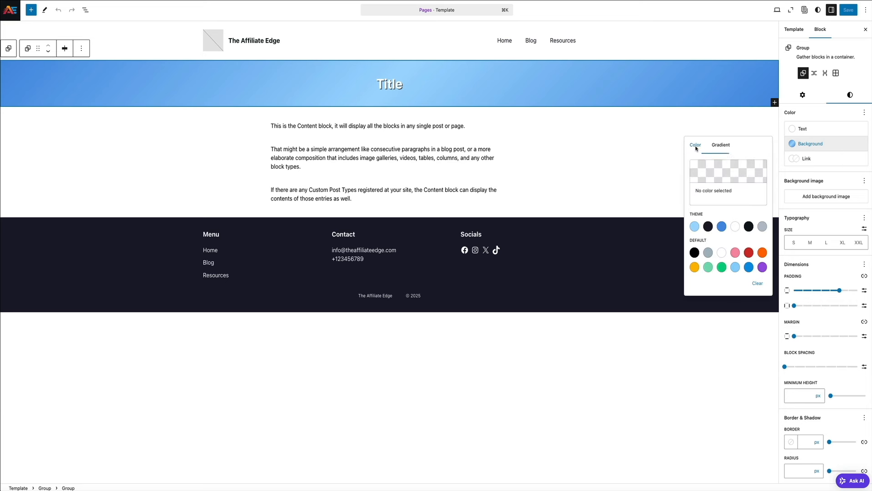
left_click(708, 226)
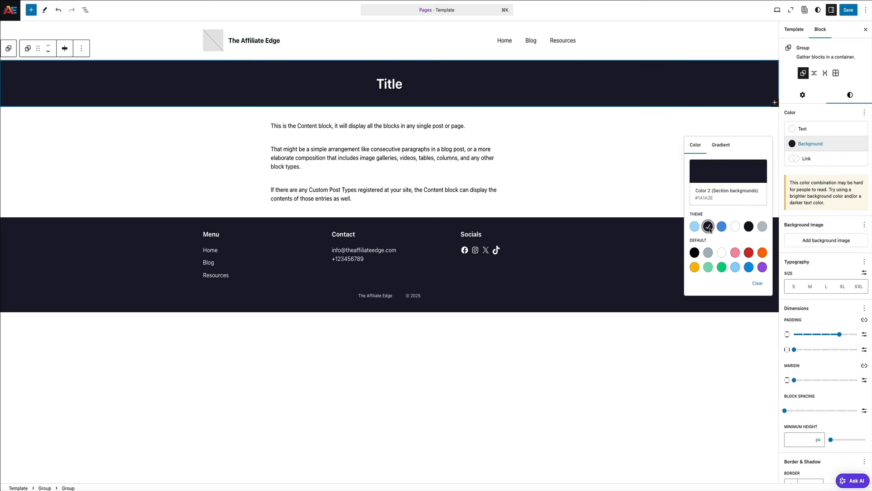
left_click(749, 227)
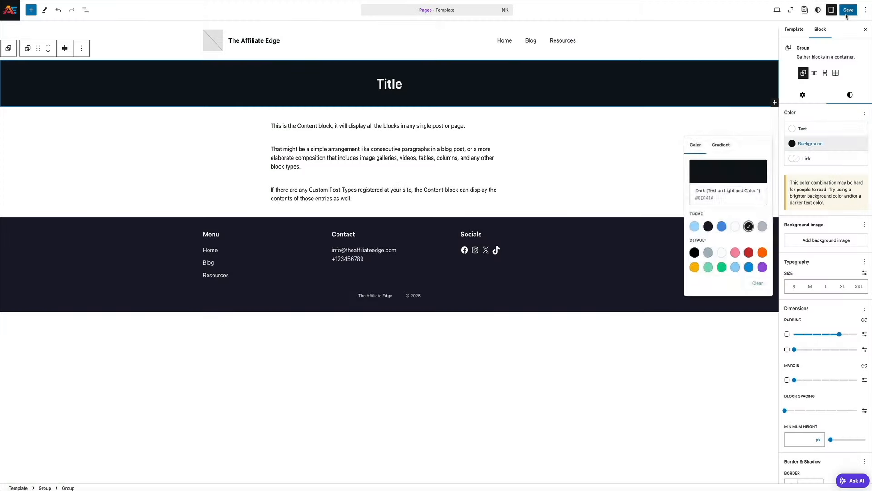
left_click(847, 12)
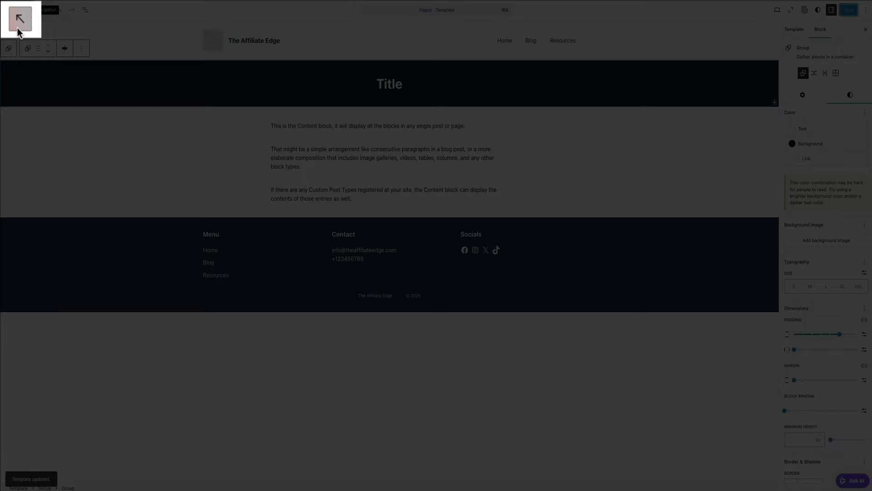
left_click(17, 27)
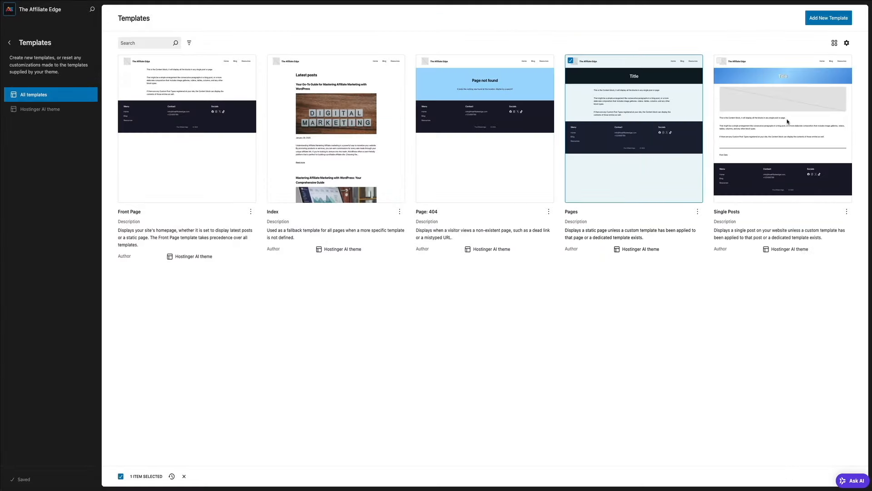
In the Single Posts template, give the title banner Group a solid Dark background colour
left_click(788, 122)
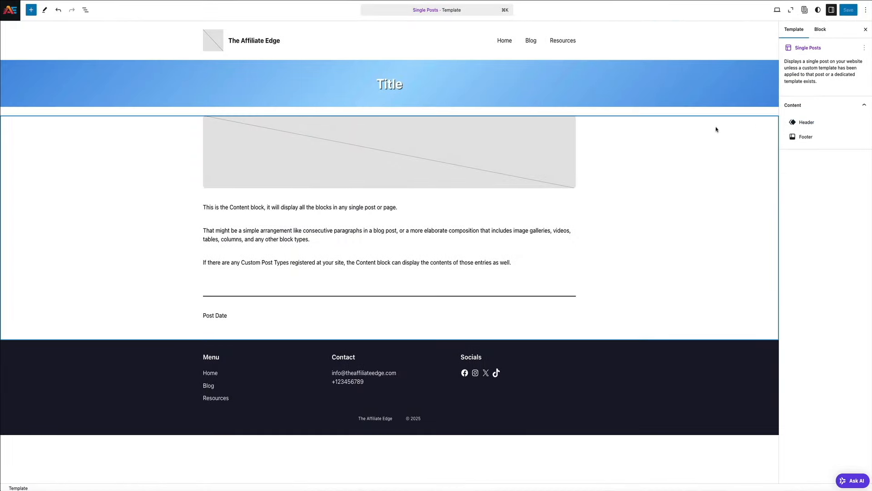
left_click(120, 87)
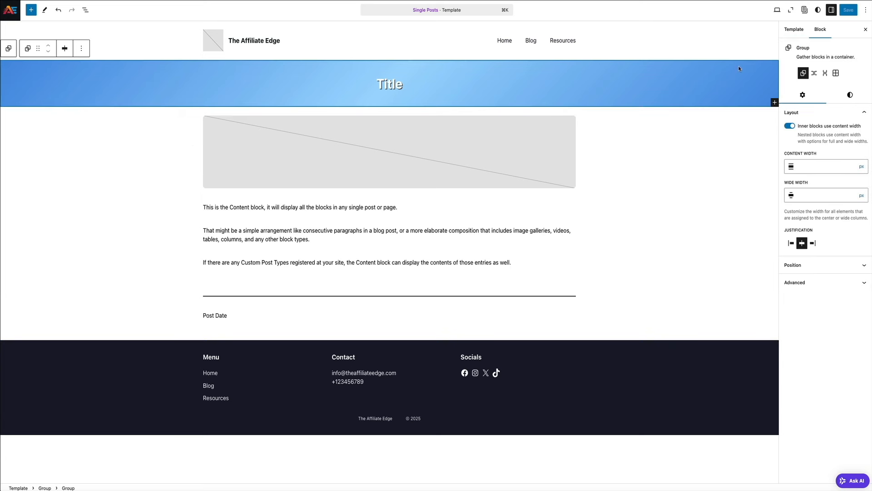
left_click(850, 95)
left_click(816, 144)
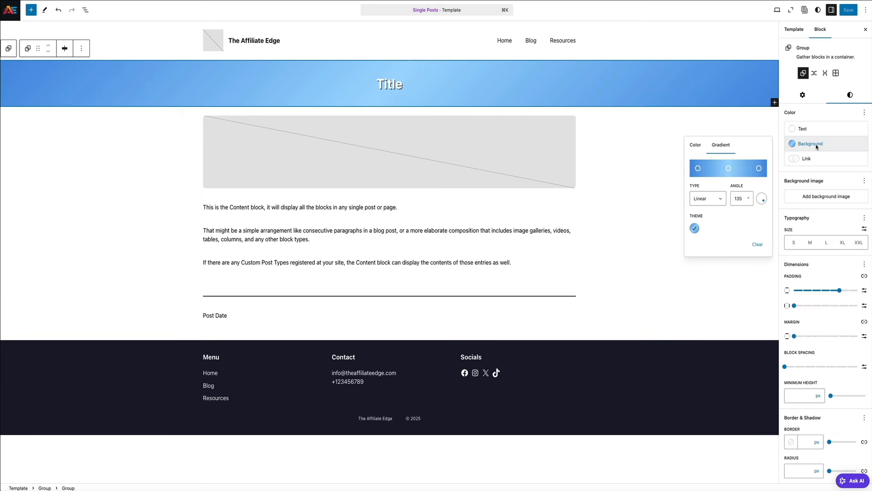
left_click(695, 146)
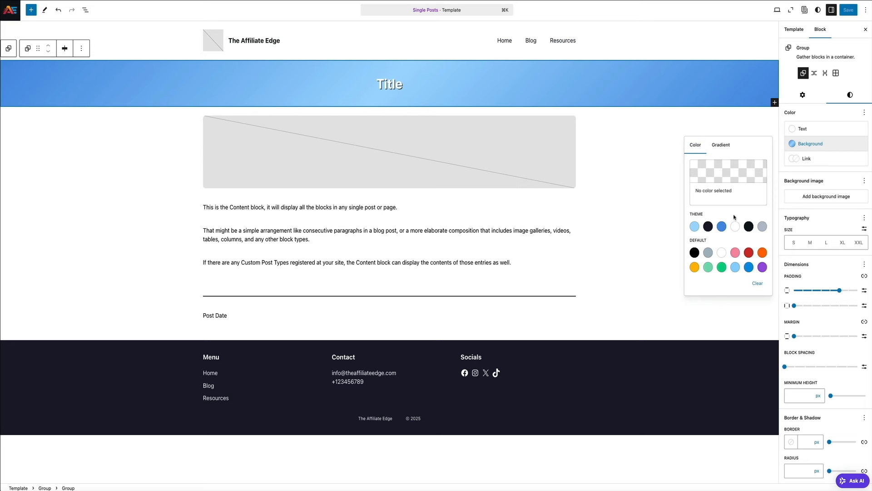
left_click(749, 226)
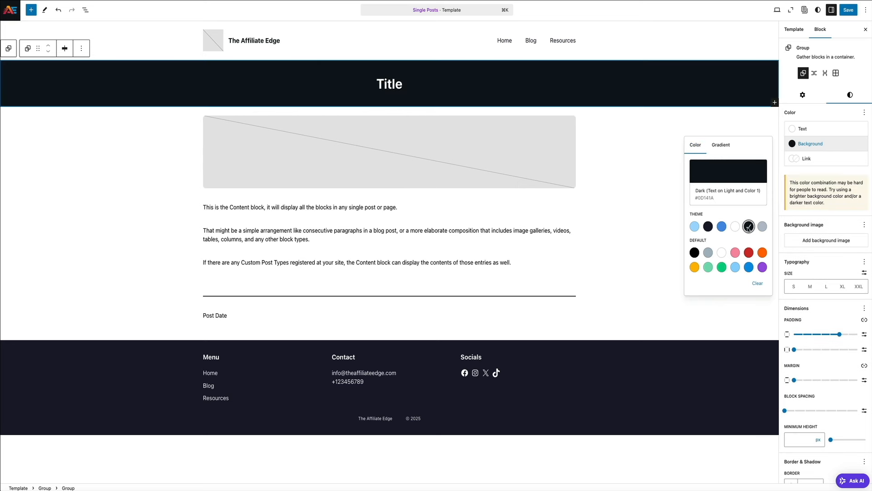
Save the Single Posts template and go back to the WordPress Dashboard
left_click(852, 15)
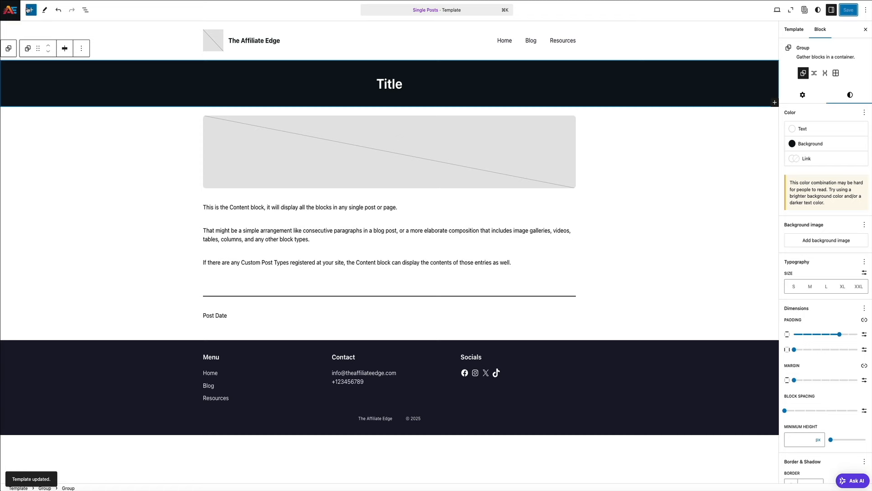
left_click(14, 11)
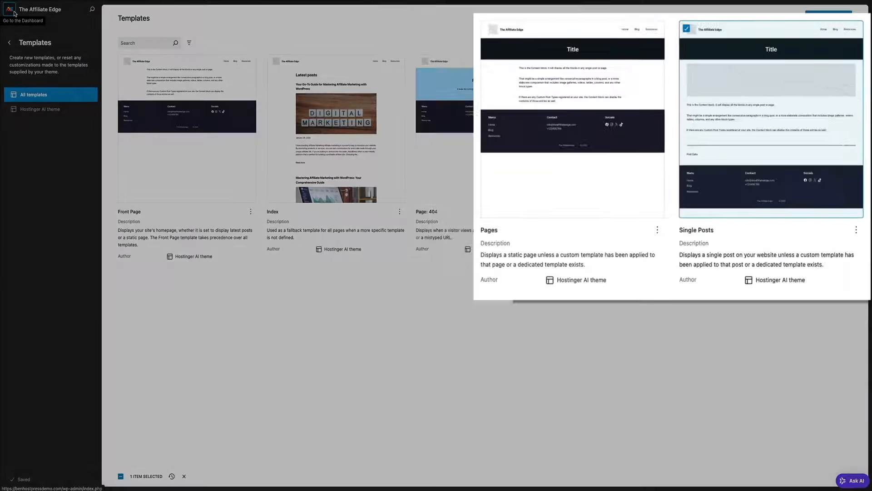
left_click(14, 13)
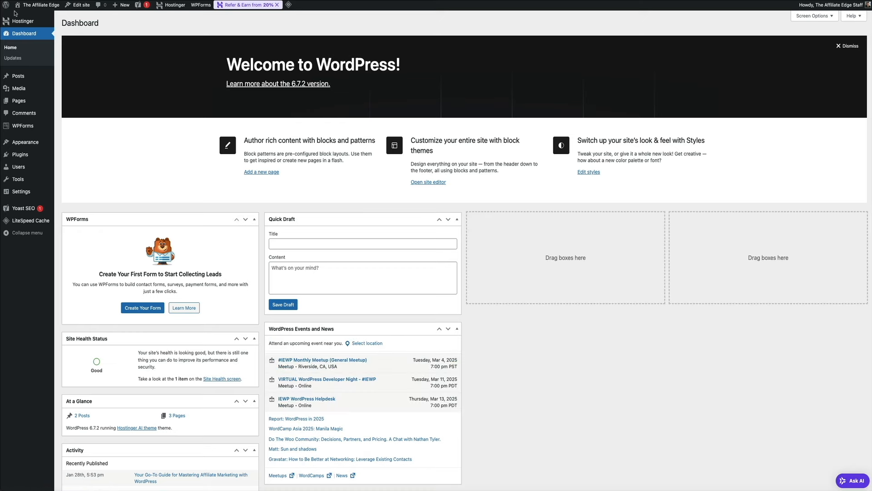
View the live site's Blog page and open the post 'Mastering Affiliate Marketing with WordPress: Your Comprehensive Guide'
left_click(30, 16)
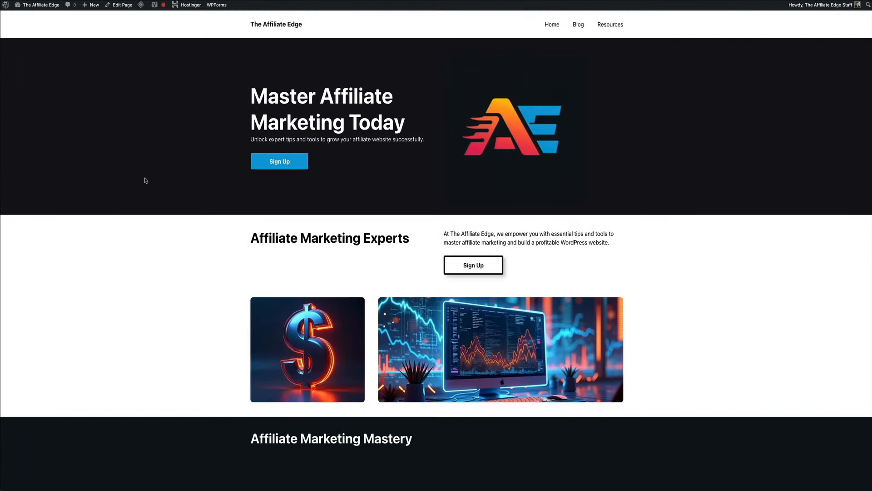
left_click(578, 26)
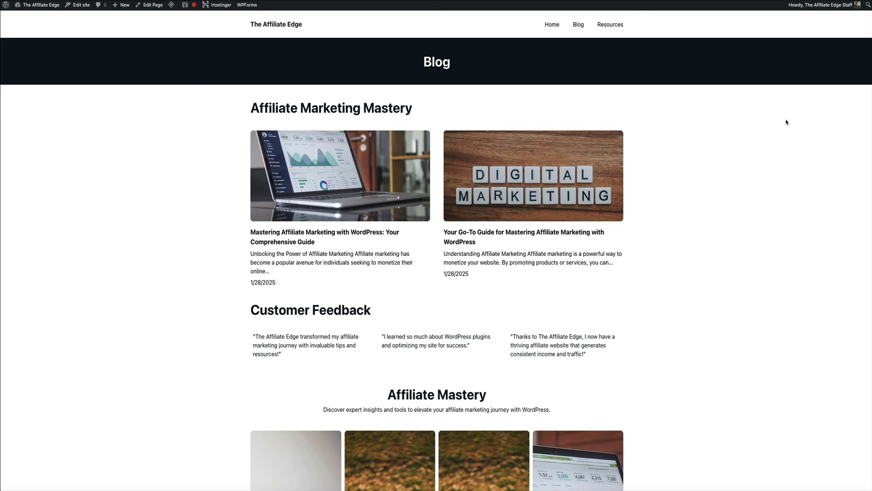
left_click(339, 174)
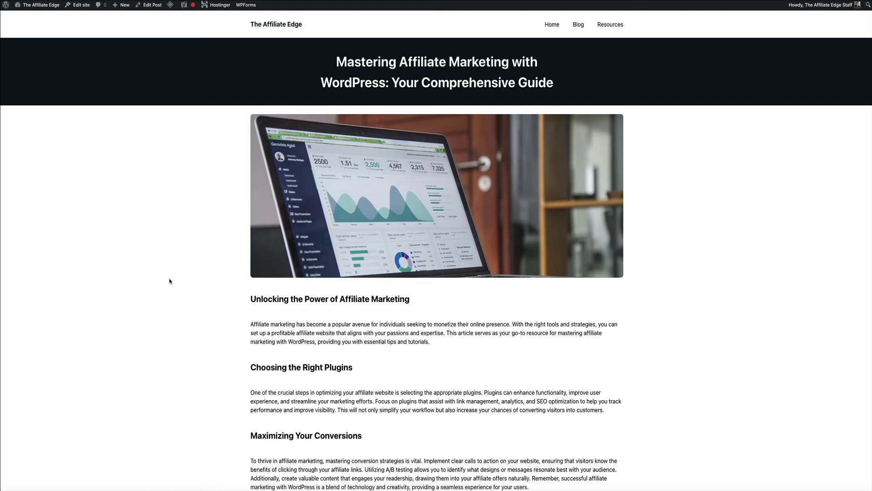
mouse_move(171, 10)
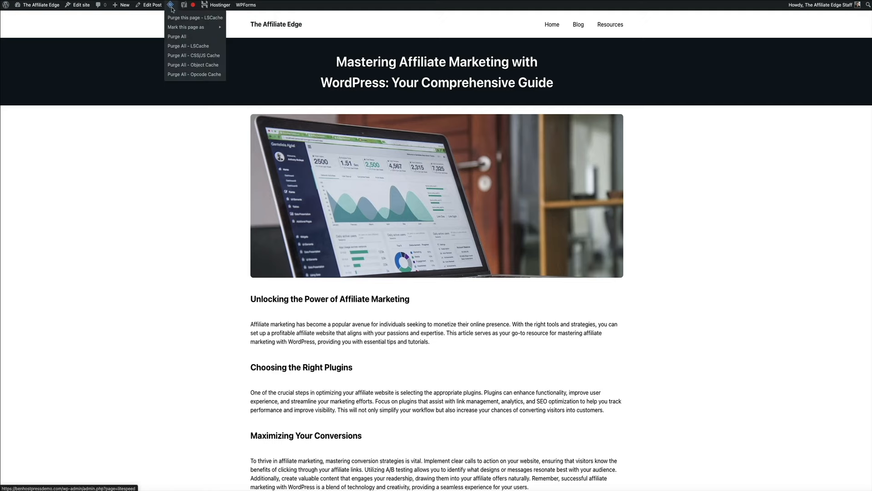
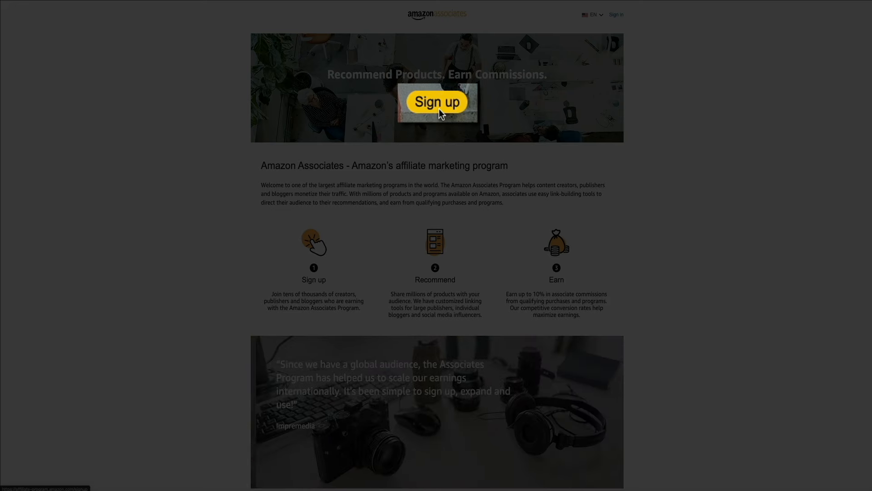
Start joining the Amazon Associates affiliate program with the Sign up button on its home page
left_click(440, 108)
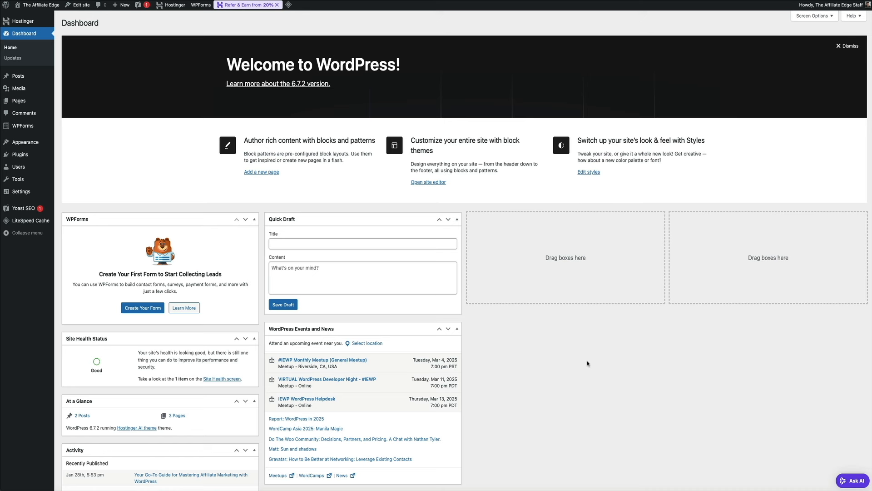
Open the Hostinger plugin in WordPress admin and go to its Amazon Affiliate section
mouse_move(59, 25)
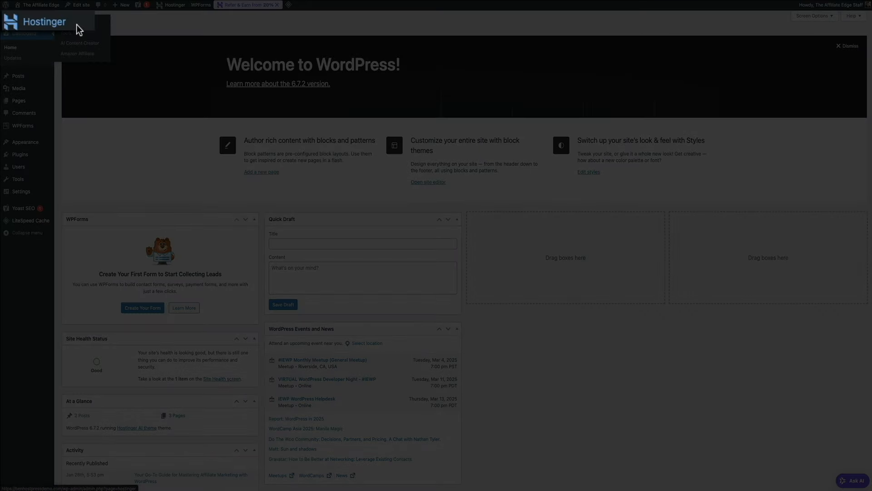
left_click(76, 25)
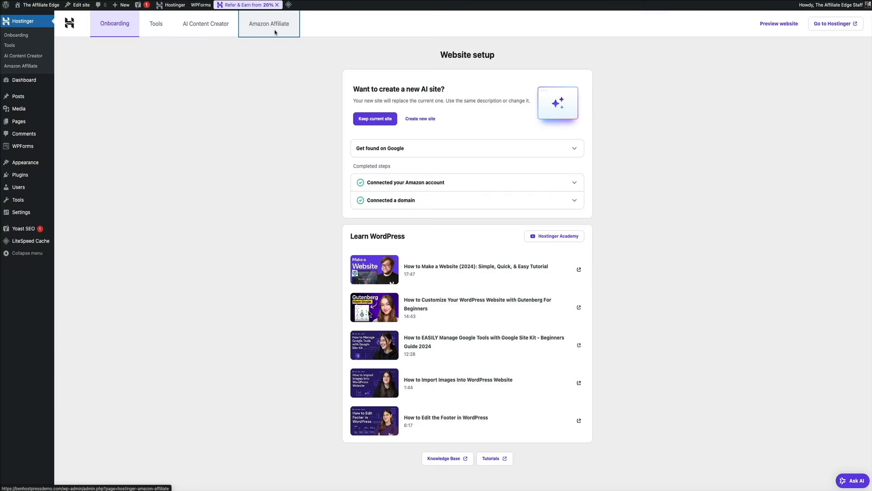
left_click(275, 30)
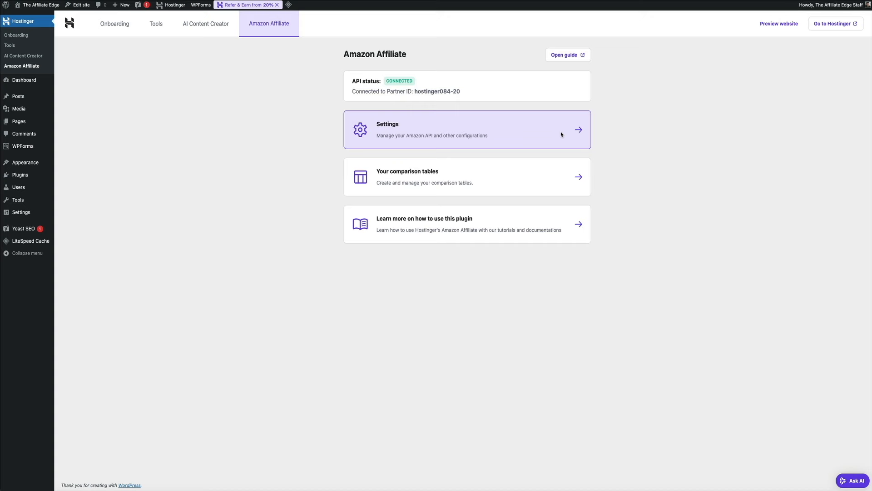
Replace the Amazon Affiliate tracking ID with your own and connect the Amazon API
left_click(562, 135)
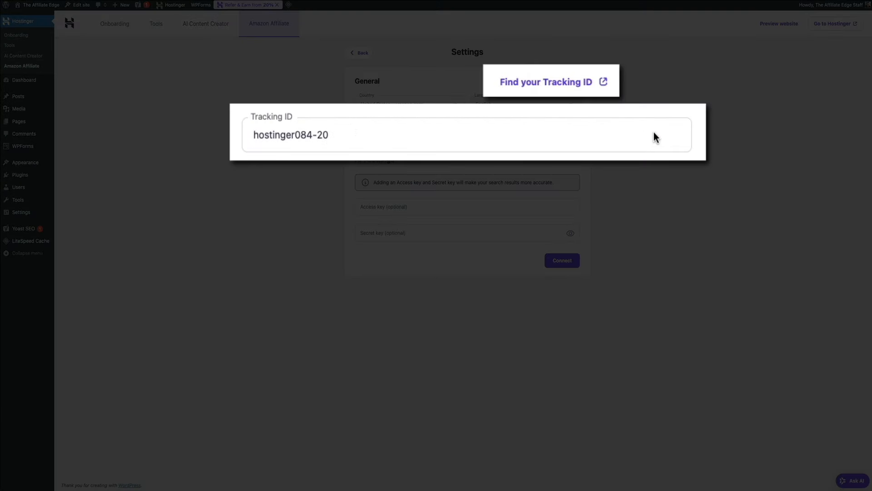
triple_click(654, 132)
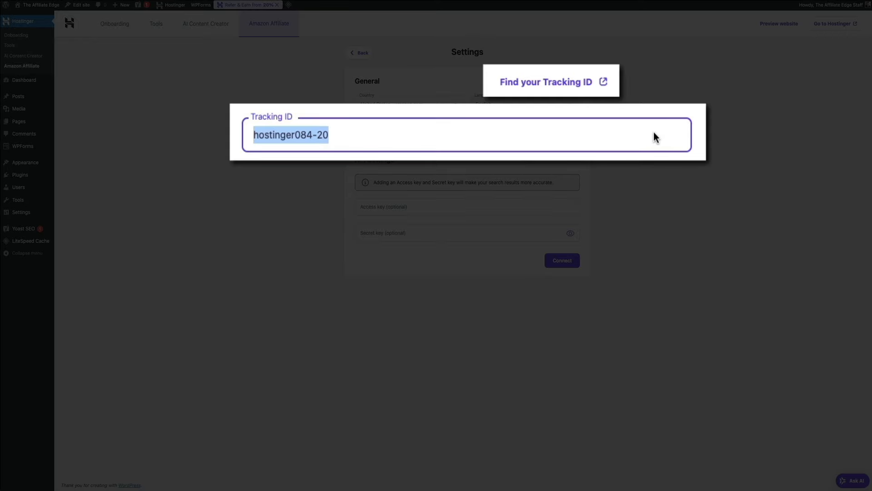
type("blogwithbe0e7-20")
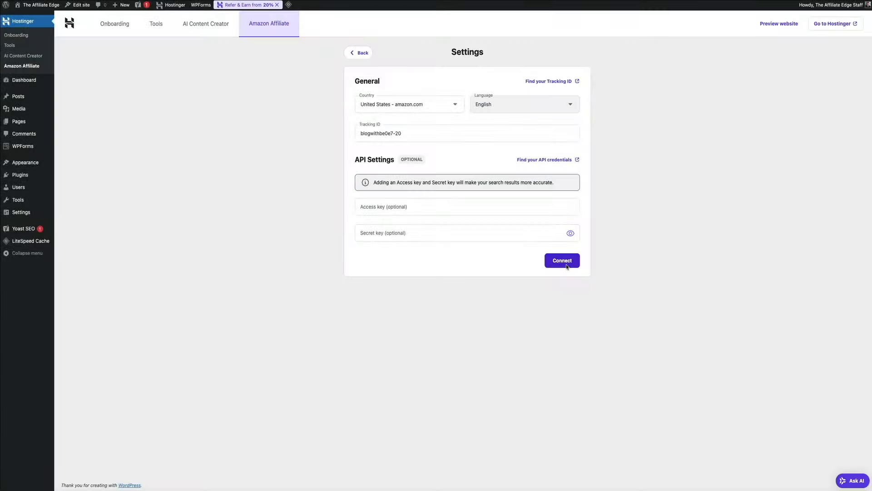
left_click(567, 266)
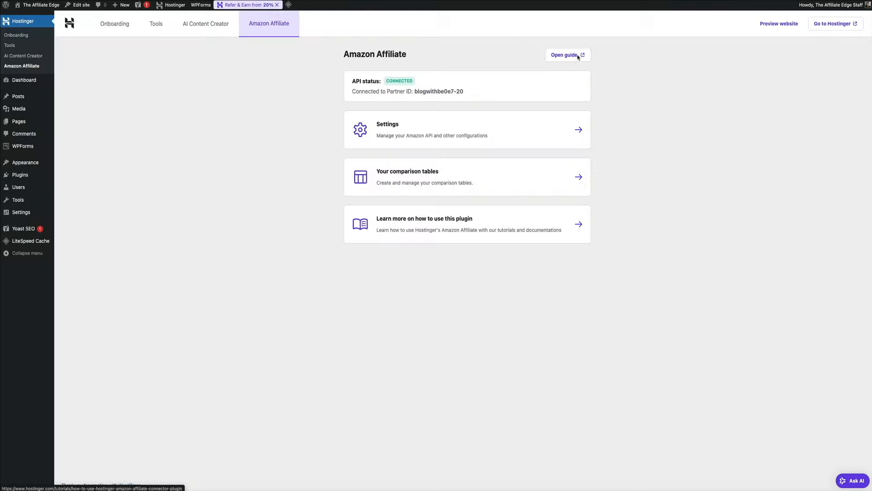
left_click(577, 55)
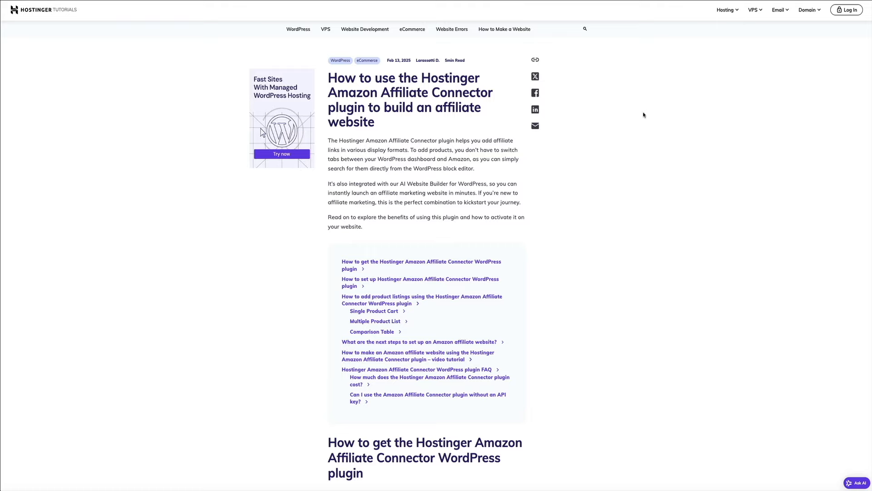
scroll(643, 114, "down", 7)
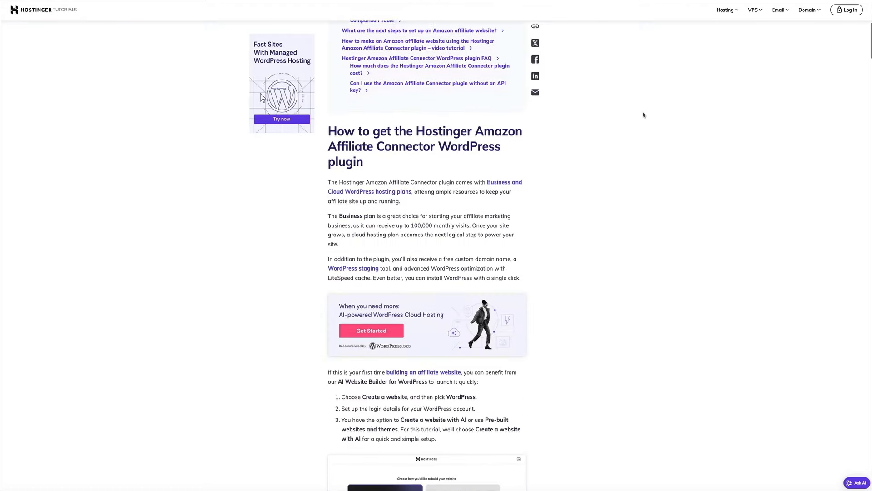
scroll(643, 115, "down", 14)
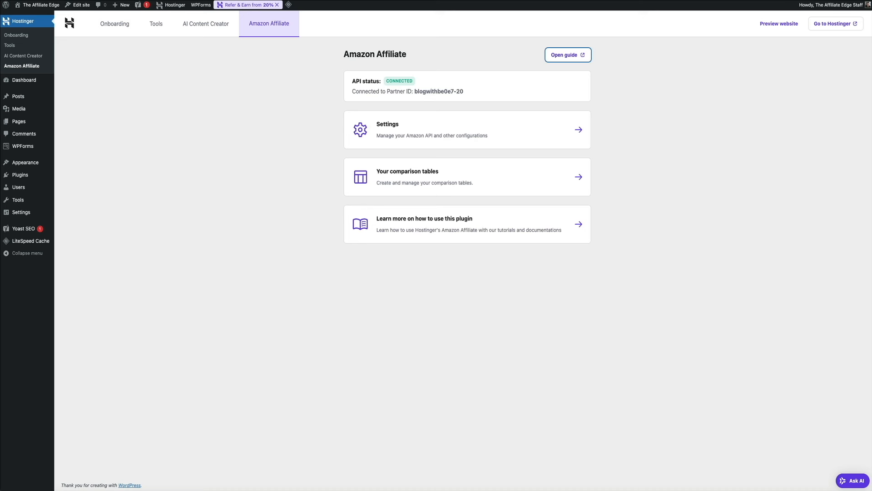
Go to the Hostinger plugin's AI Content Creator form for generating posts
left_click(750, 333)
mouse_move(39, 99)
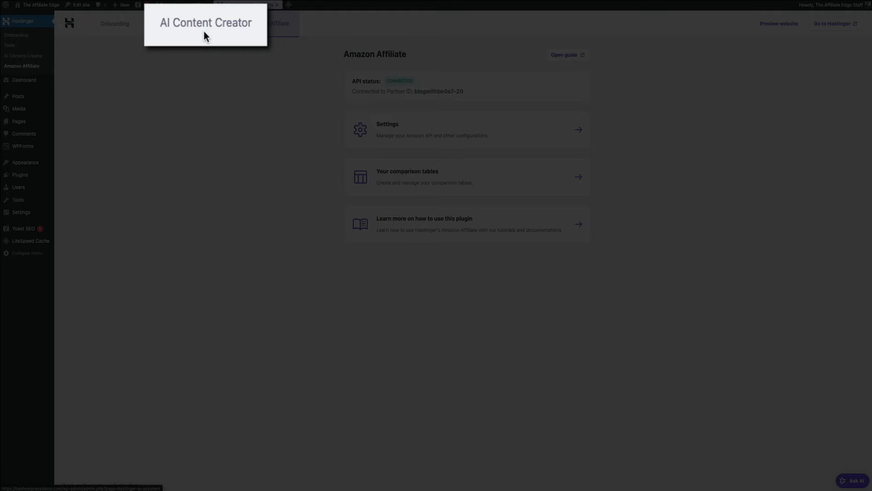
left_click(204, 29)
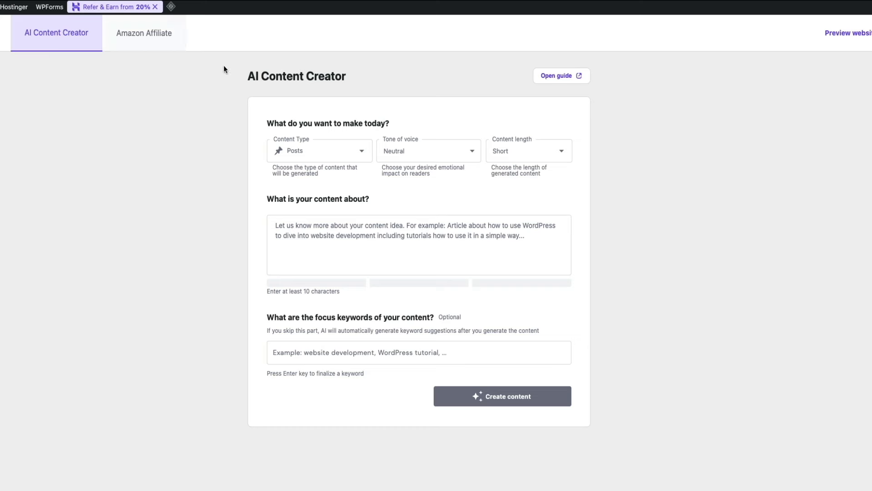
Keep content type Posts, add Trustworthy as a second tone, and set content length to Long
left_click(361, 150)
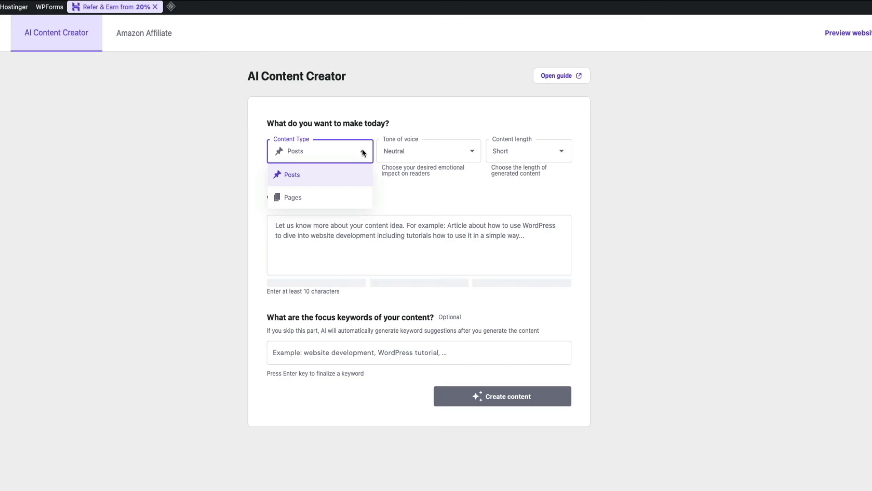
left_click(362, 152)
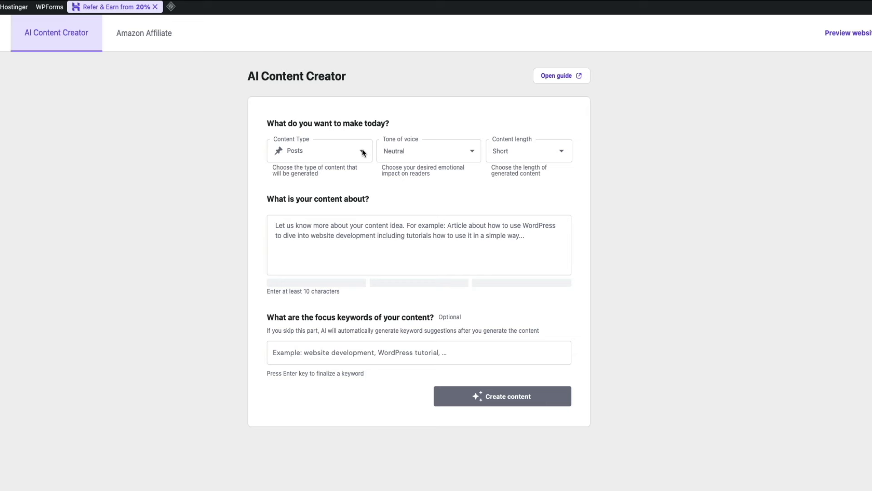
left_click(468, 150)
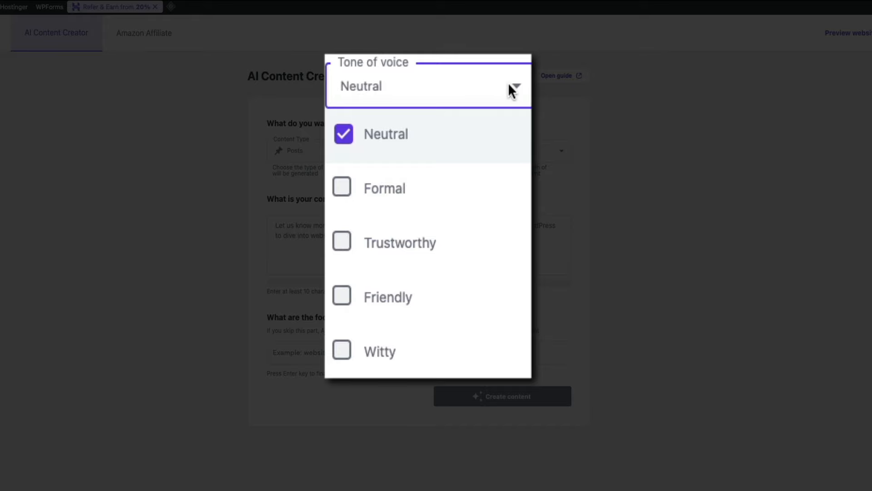
left_click(341, 241)
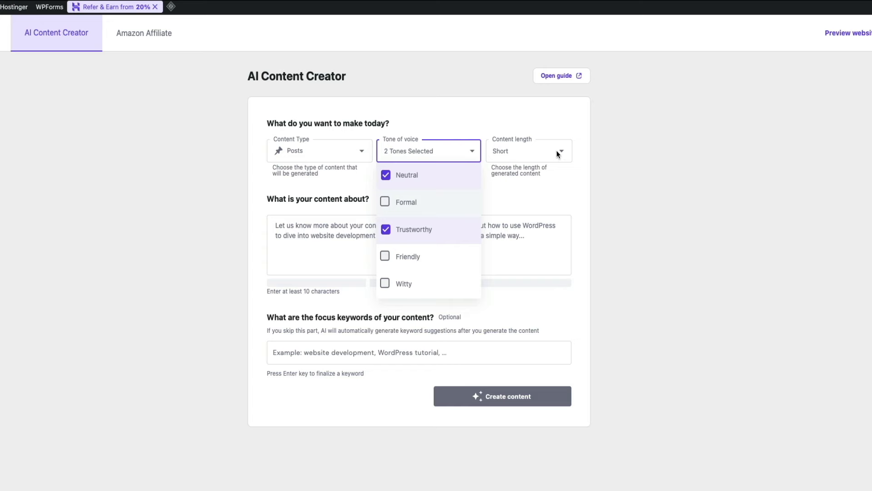
left_click(561, 153)
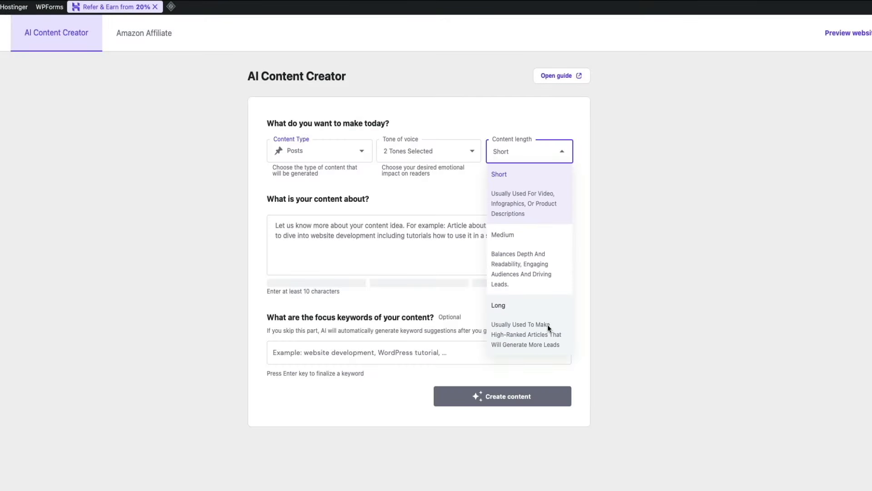
left_click(569, 404)
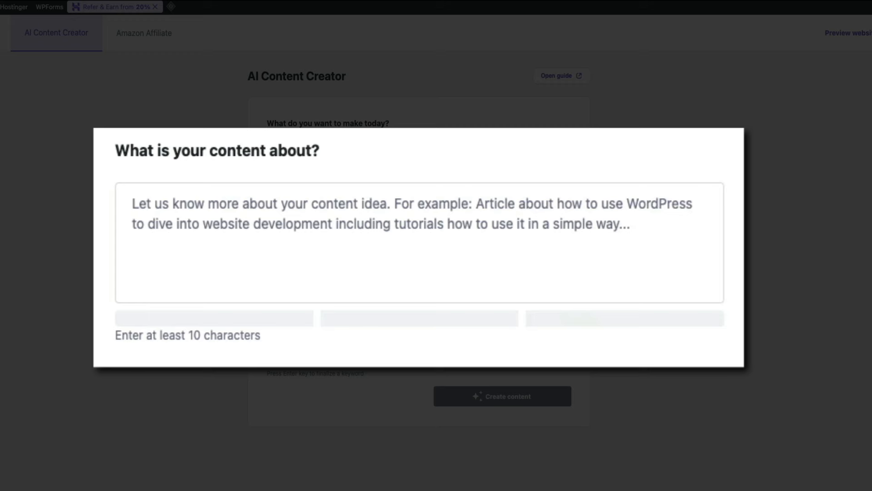
Describe a beginner's affiliate marketing article, set focus keyword 'how to get started with affiliate marketing', and generate it
left_click(206, 203)
type("An ")
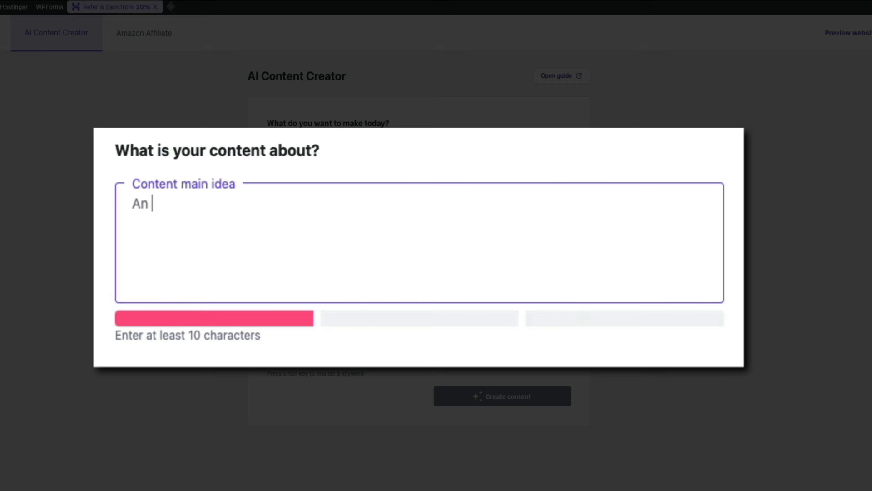
type("article on how to get star")
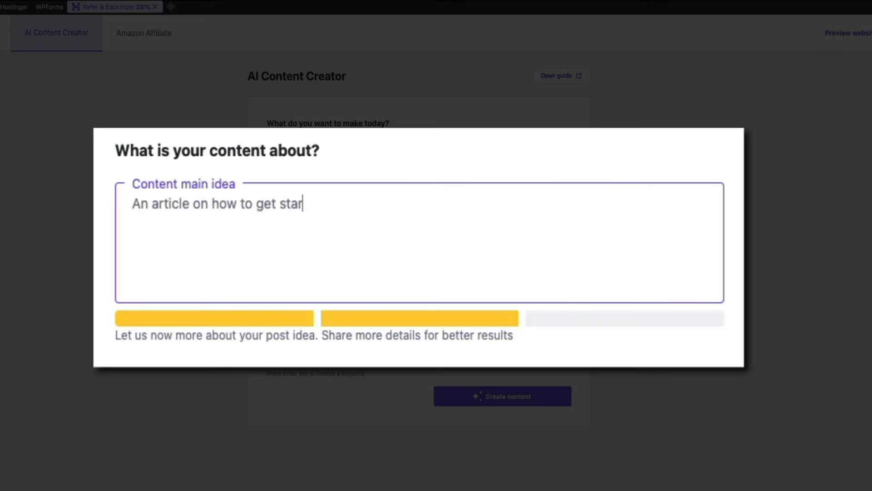
type("ted with affiliate marketing.")
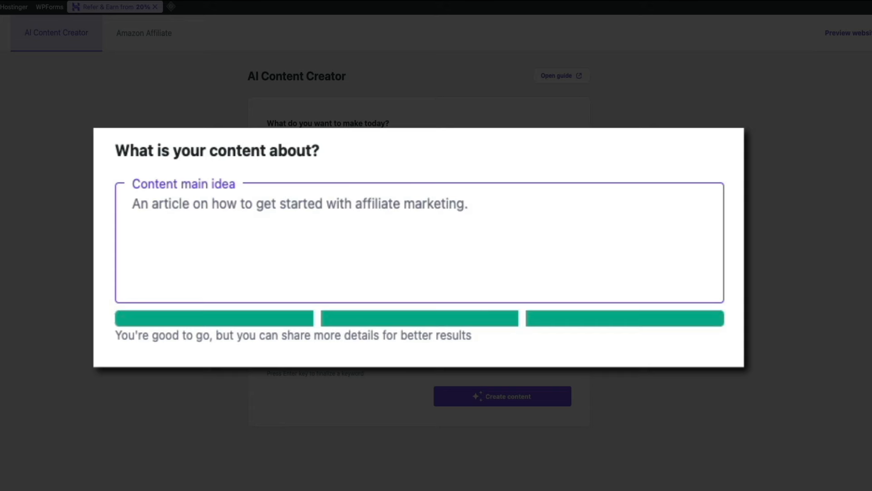
type(" Suggest")
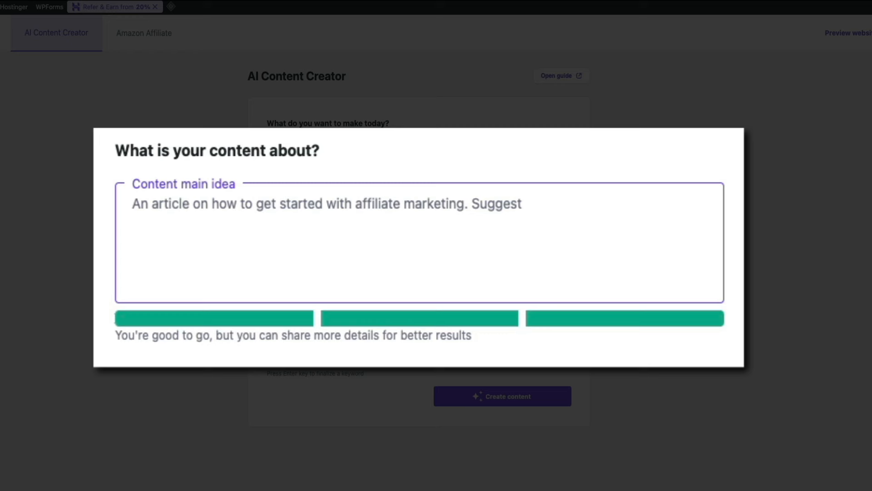
type(" ways a beginner can get started with affi")
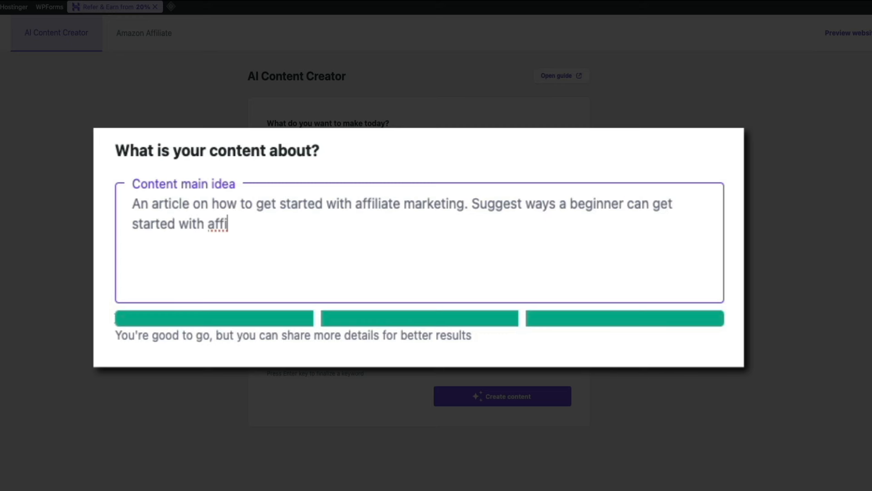
type("lliate")
key("BackSpace")
key("BackSpace")
key("BackSpace")
key("BackSpace")
key("BackSpace")
key("BackSpace")
type("iate offers and networks.")
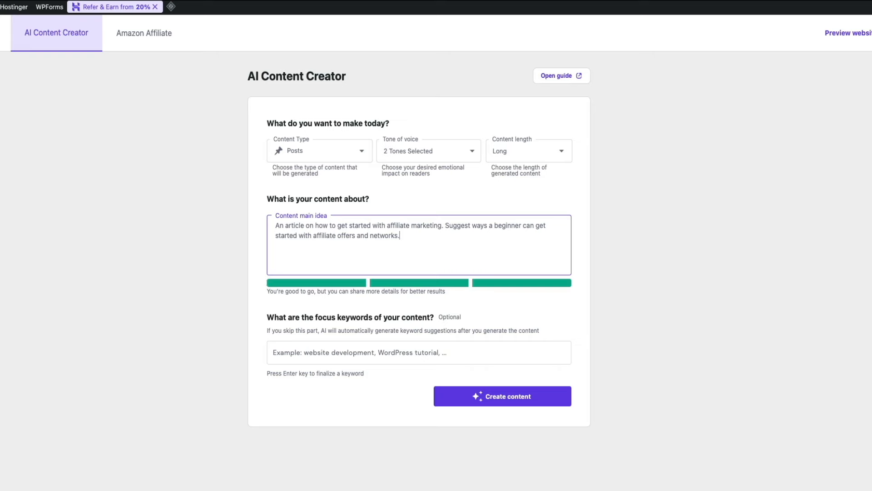
left_click(288, 353)
type("how")
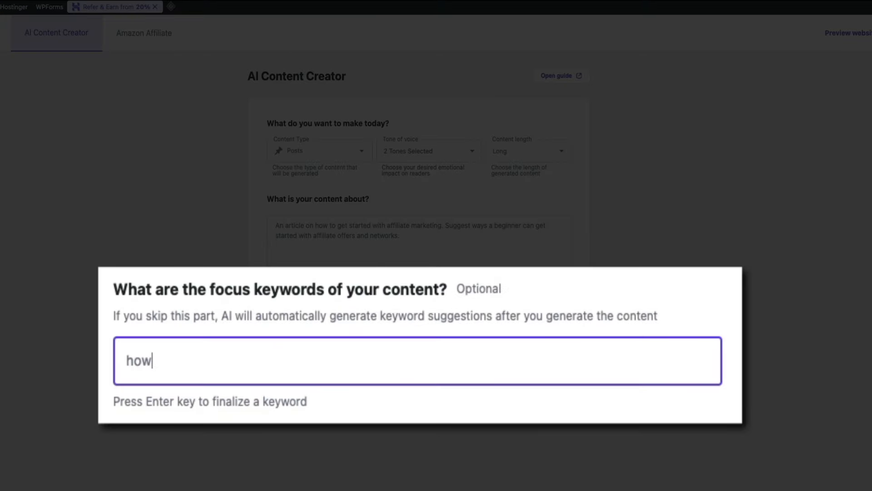
type(" to get st")
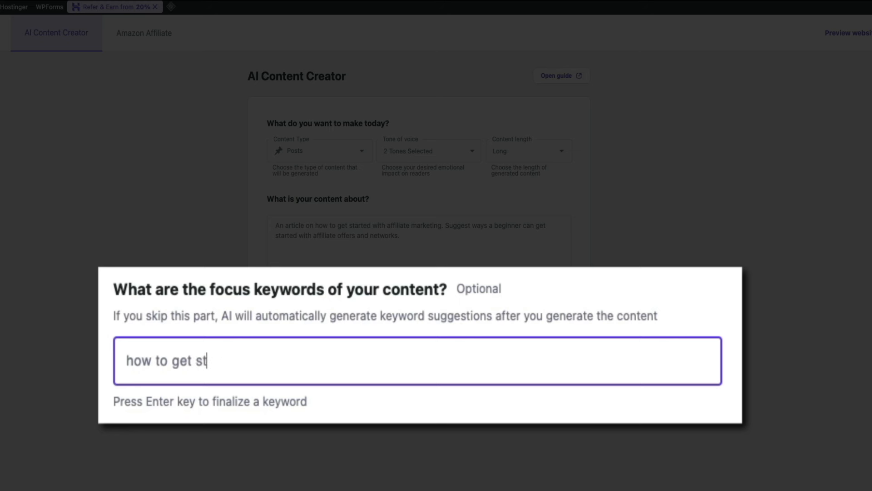
type("arted with affil")
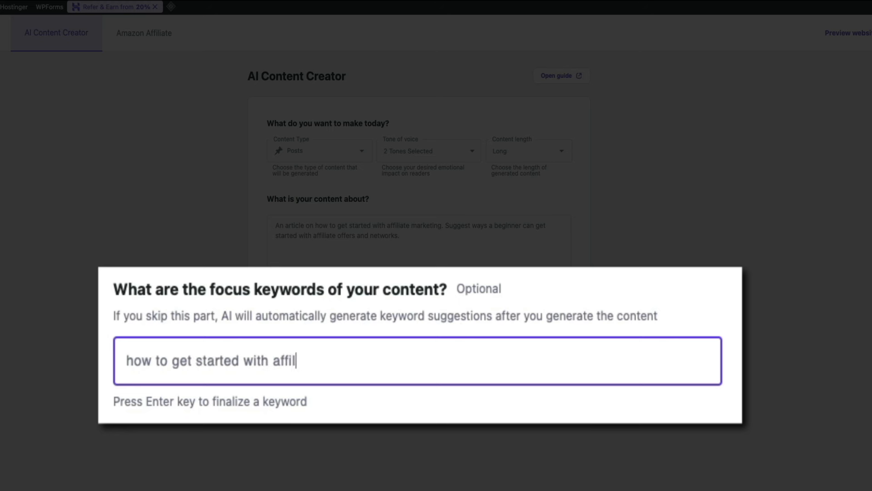
type("iate marketing")
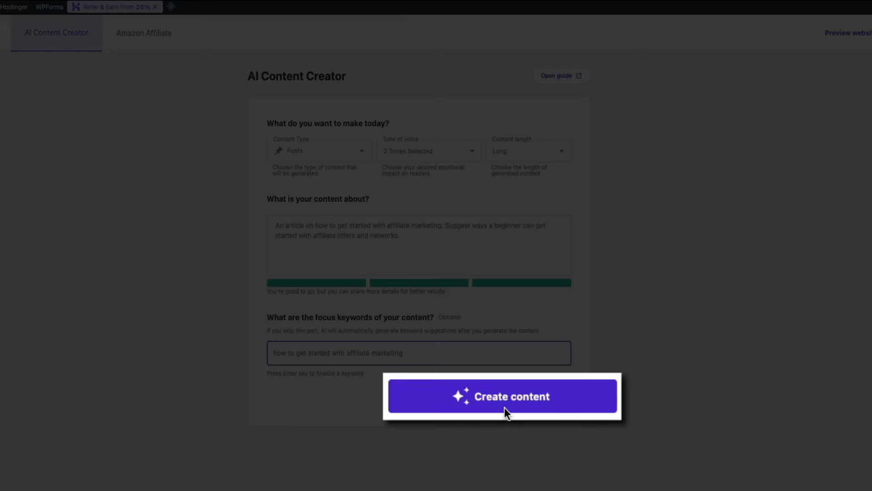
left_click(504, 403)
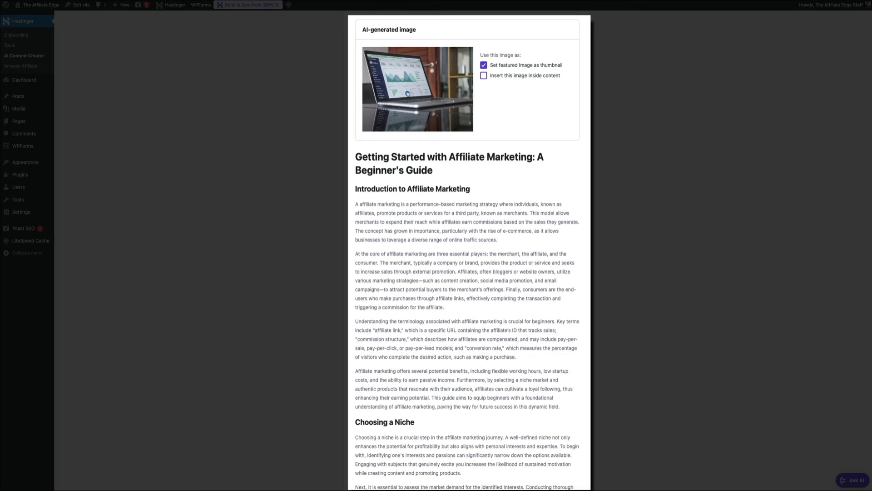
Read the generated affiliate marketing guide to the end and open it via 'Edit as a draft'
scroll(634, 271, "down", 4)
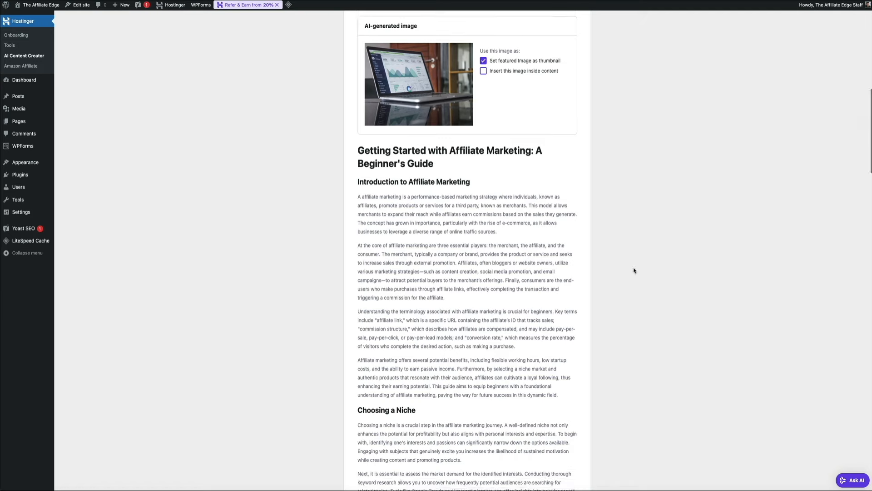
scroll(634, 271, "down", 7)
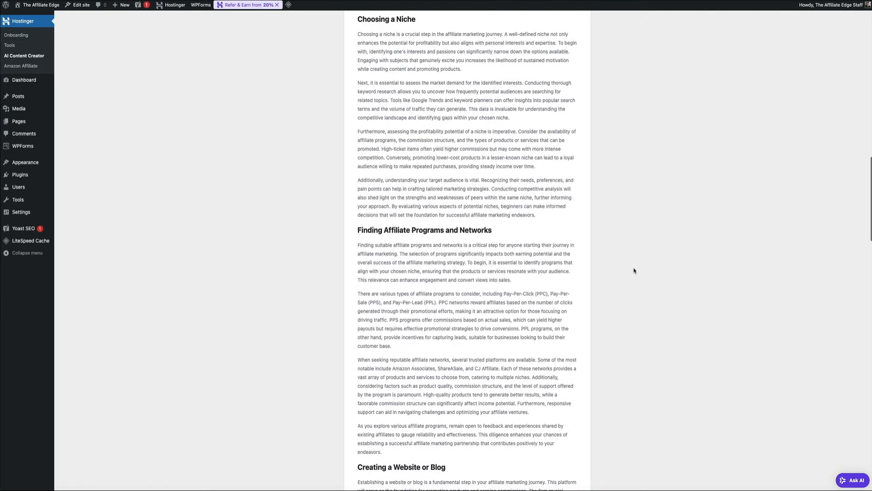
scroll(597, 271, "down", 3)
scroll(597, 272, "down", 6)
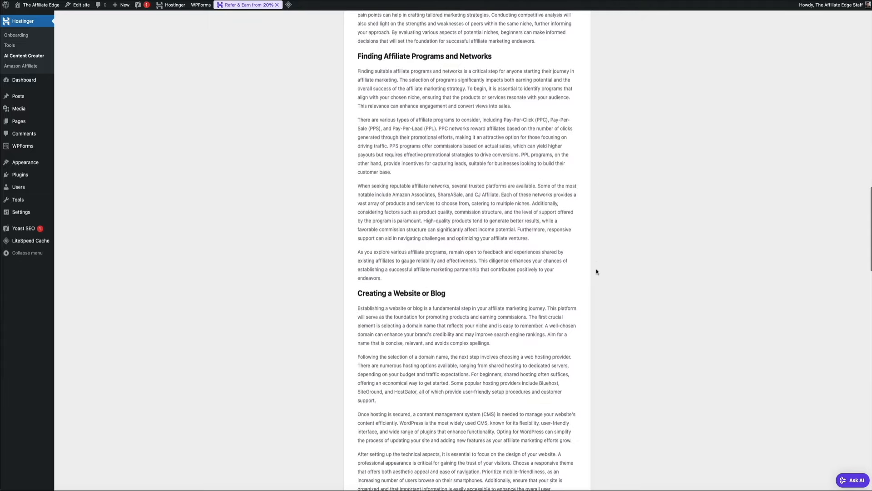
scroll(596, 268, "down", 12)
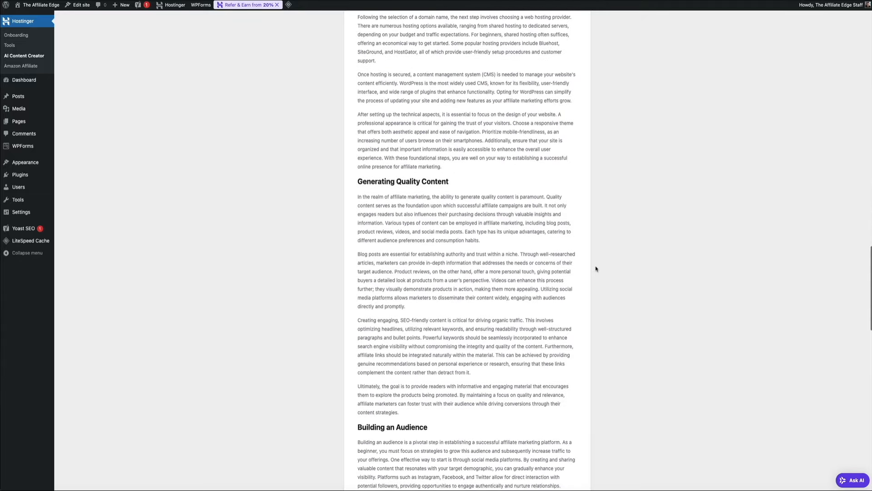
scroll(597, 257, "down", 7)
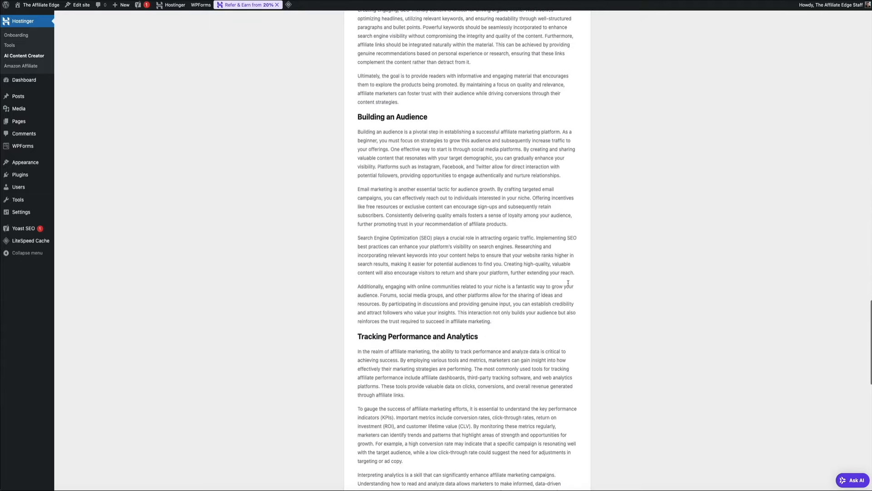
scroll(568, 285, "down", 9)
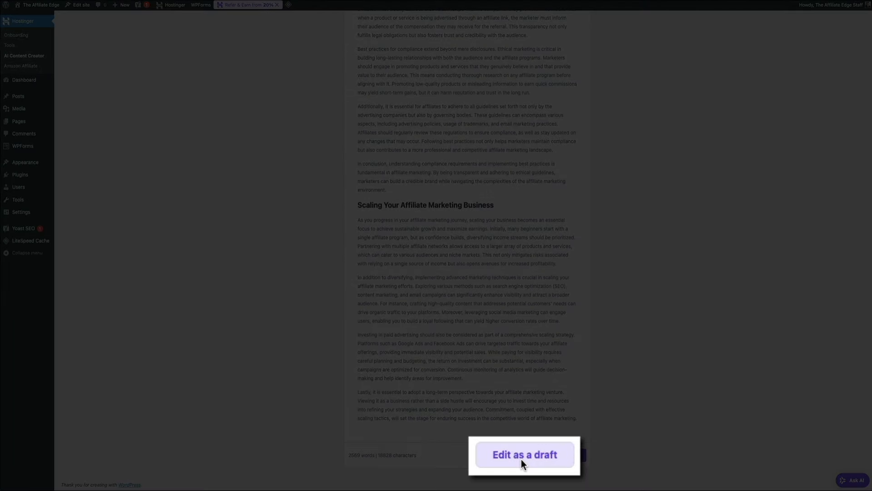
left_click(522, 459)
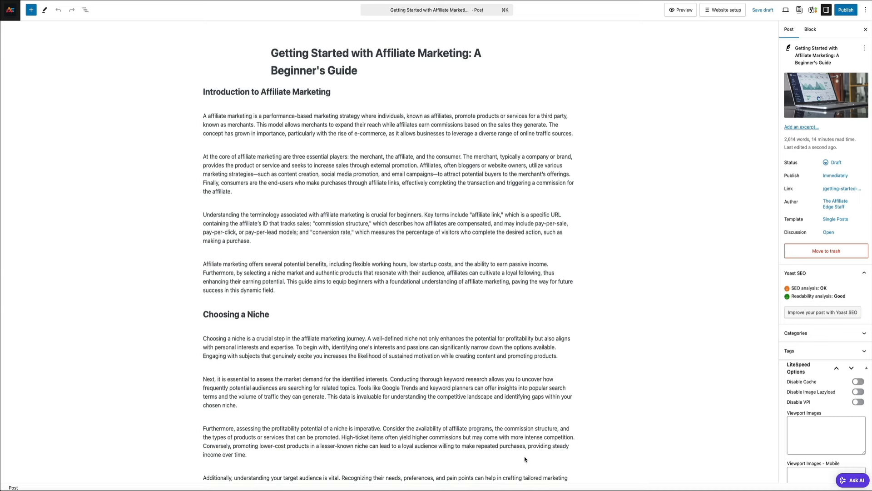
Place the cursor in the 'At the core…' paragraph about the three key players
left_click(260, 194)
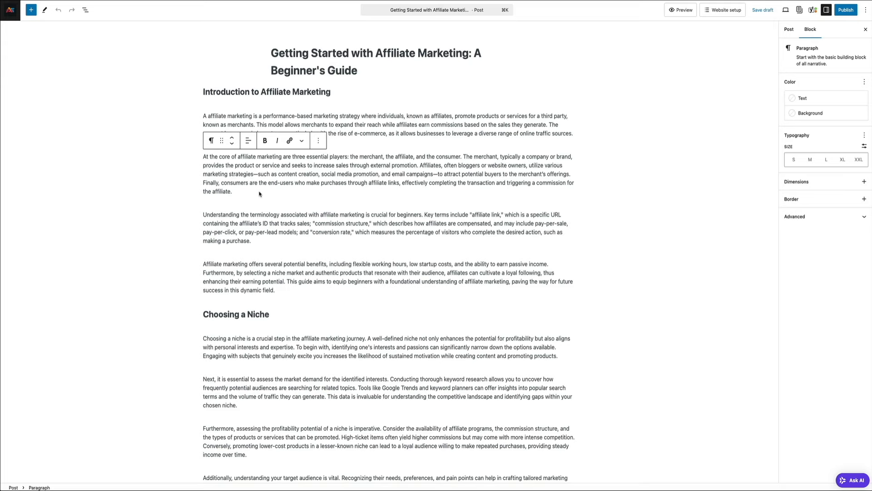
Add a paragraph after it reading 'Just start typing. That's it.', accepting the suggested completion
key("Return")
type("Jus ts")
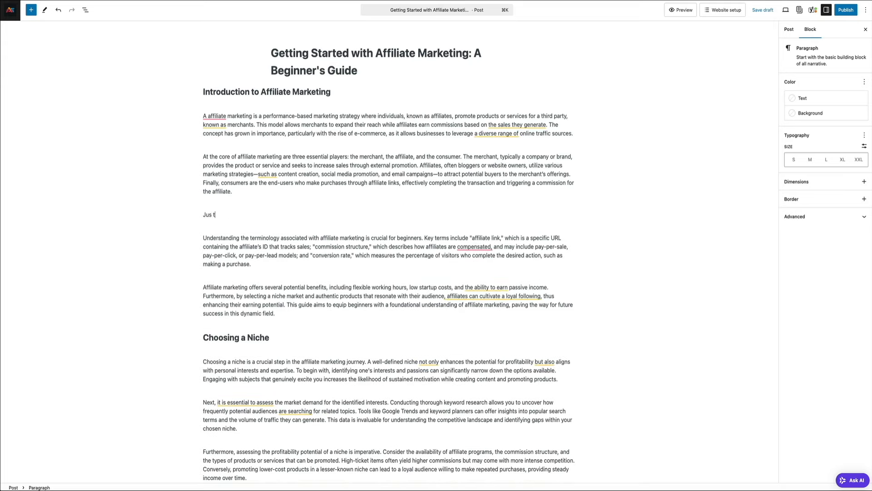
key("BackSpace")
key("BackSpace")
key("BackSpace")
type("t star")
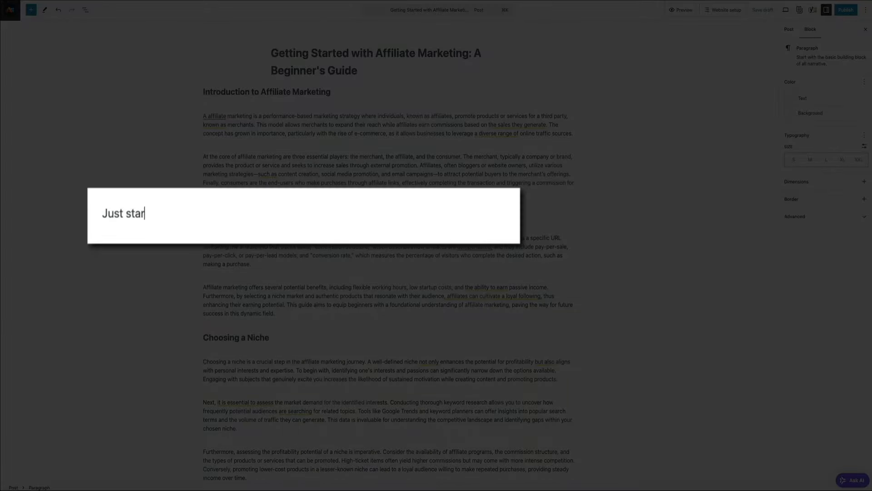
type("t typing. That's i")
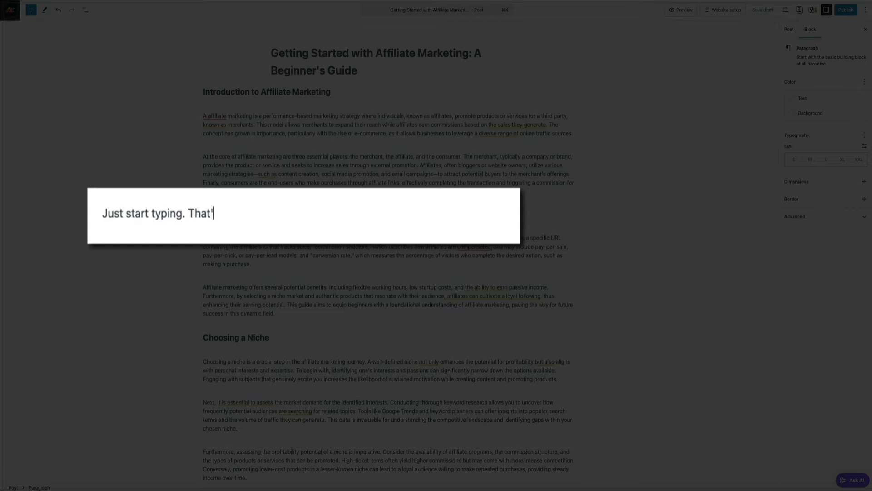
key("Tab")
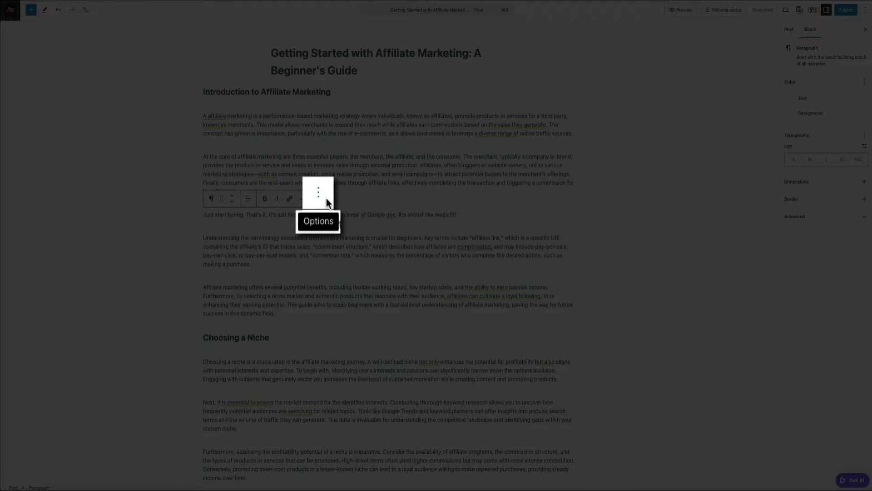
Add a block after the new paragraph and insert a Hostinger Link Amazon product(s) block
left_click(322, 203)
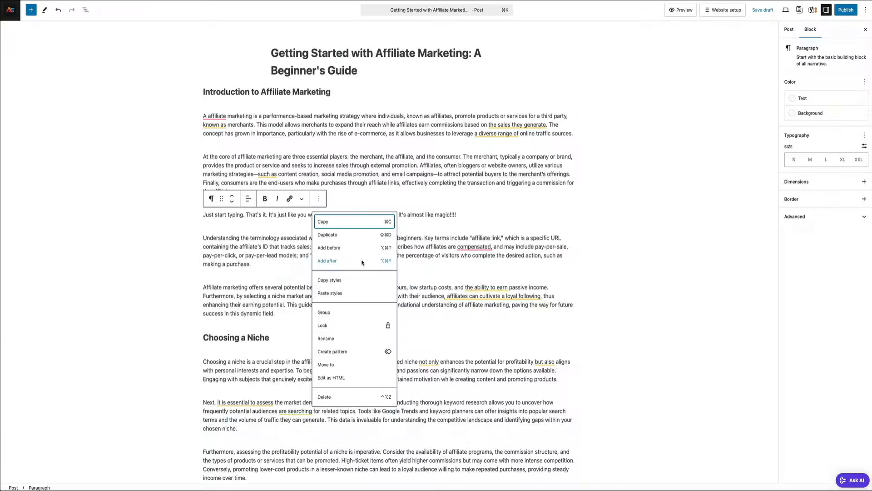
left_click(362, 261)
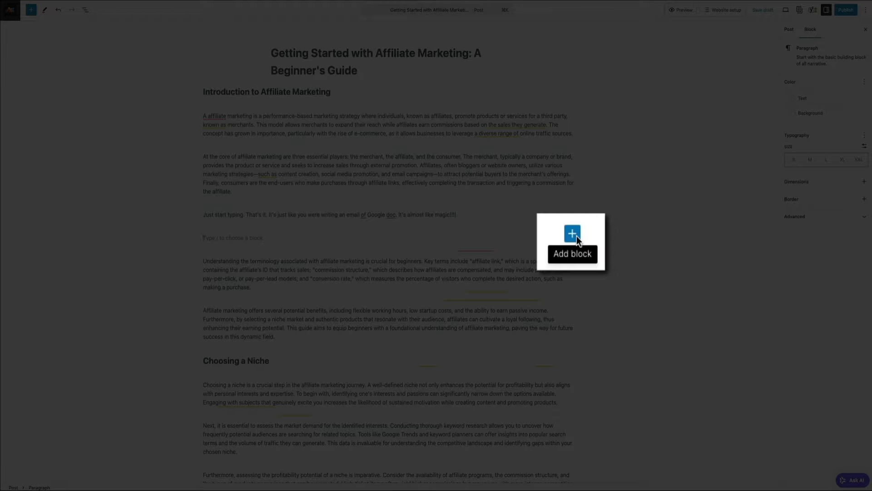
left_click(573, 238)
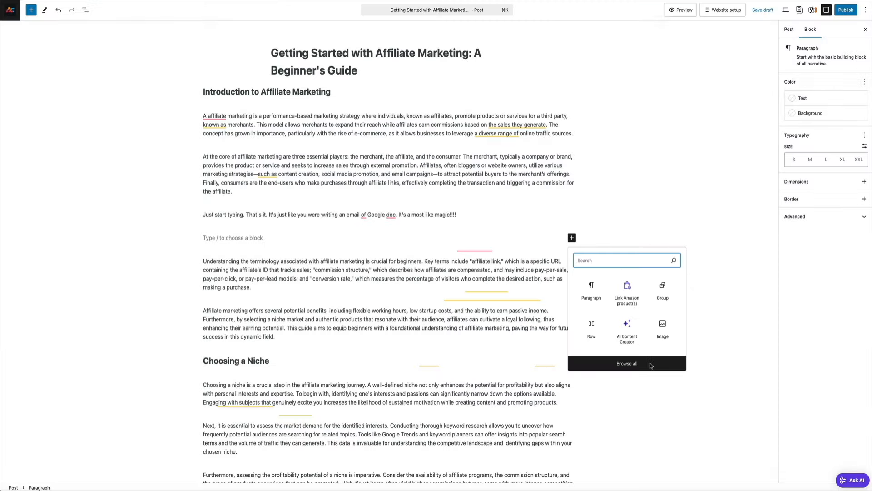
left_click(651, 364)
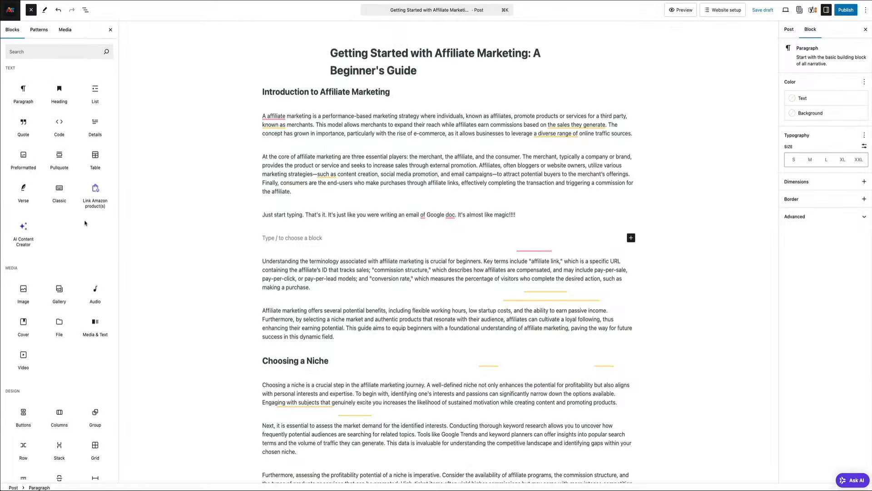
mouse_move(95, 210)
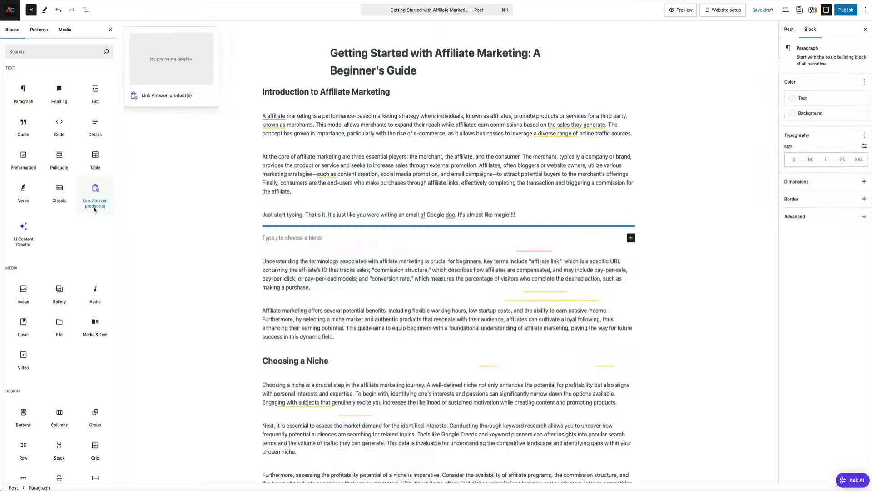
left_click(95, 209)
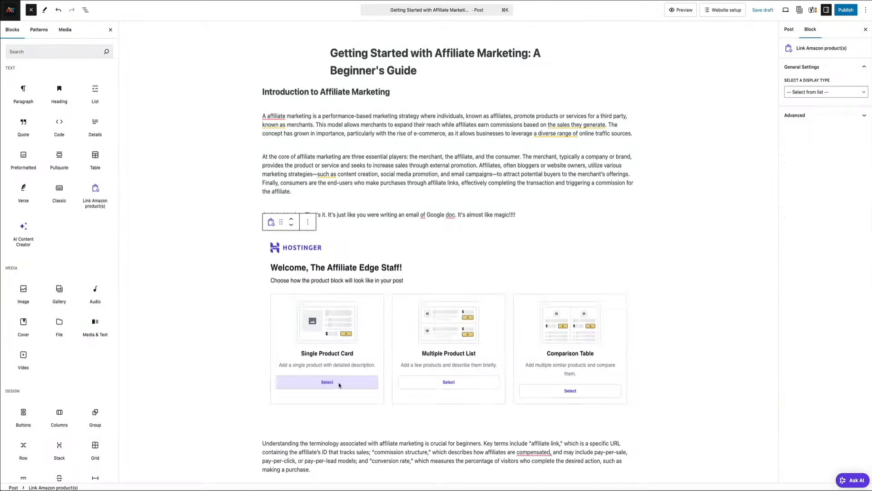
Choose the Single Product Card layout for the Amazon product block
left_click(339, 382)
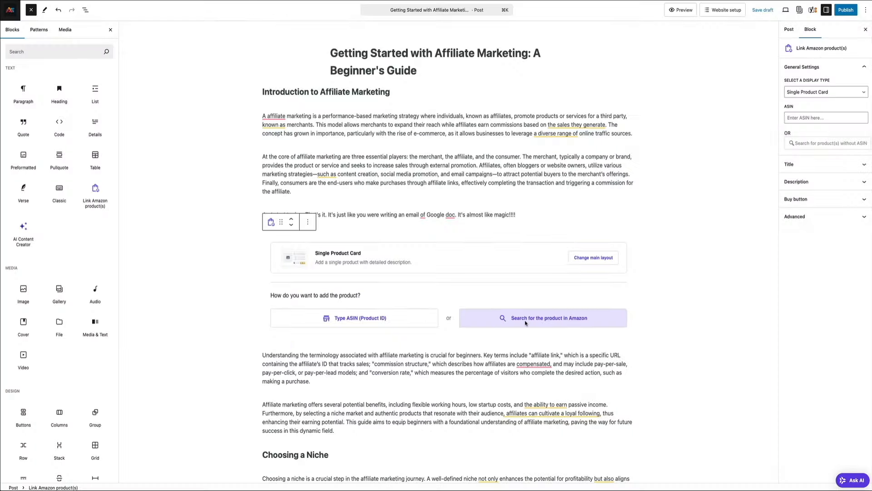
Search Amazon for 'affiliate marketing' and put the Affiliate Insider book ($25.99) in the card
left_click(526, 323)
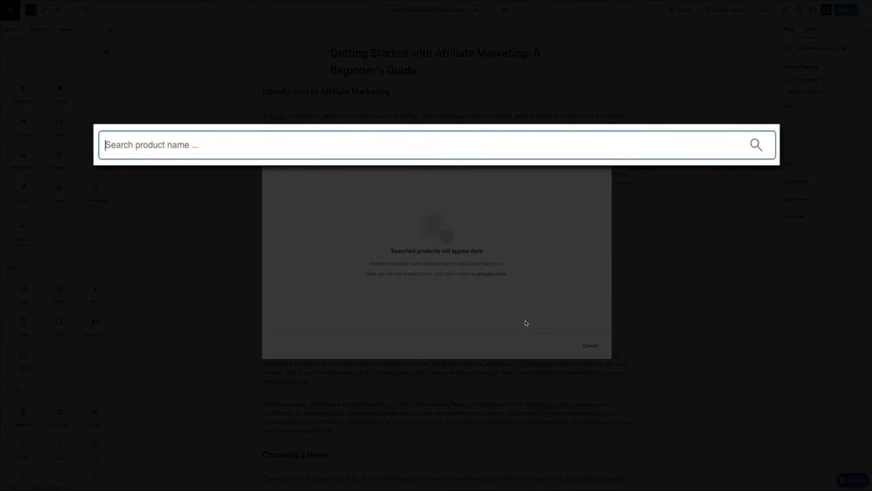
type("aff")
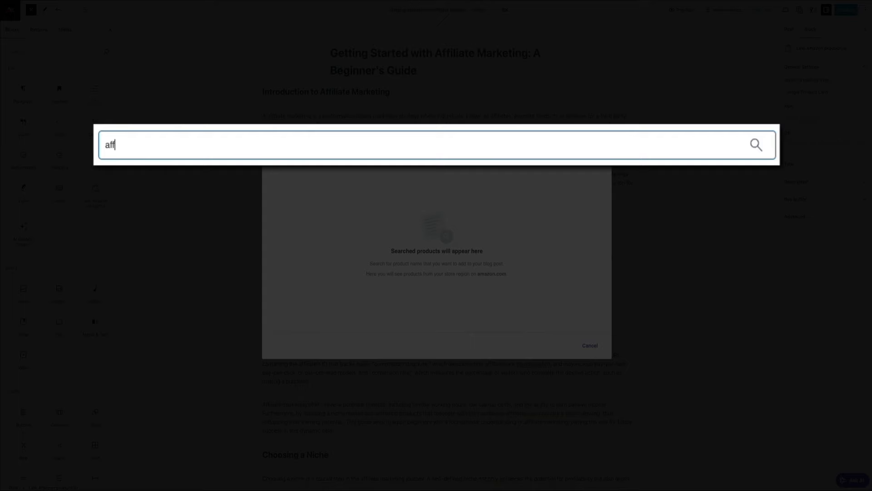
type("iliate marketing")
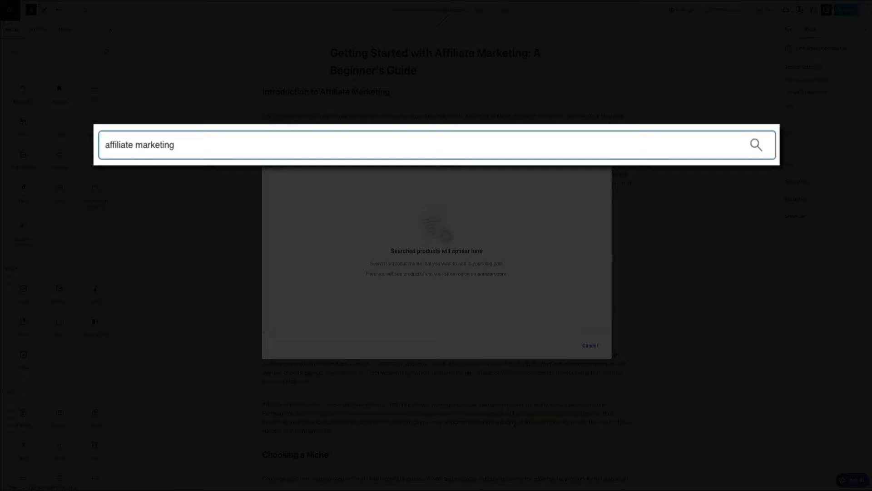
key("Return")
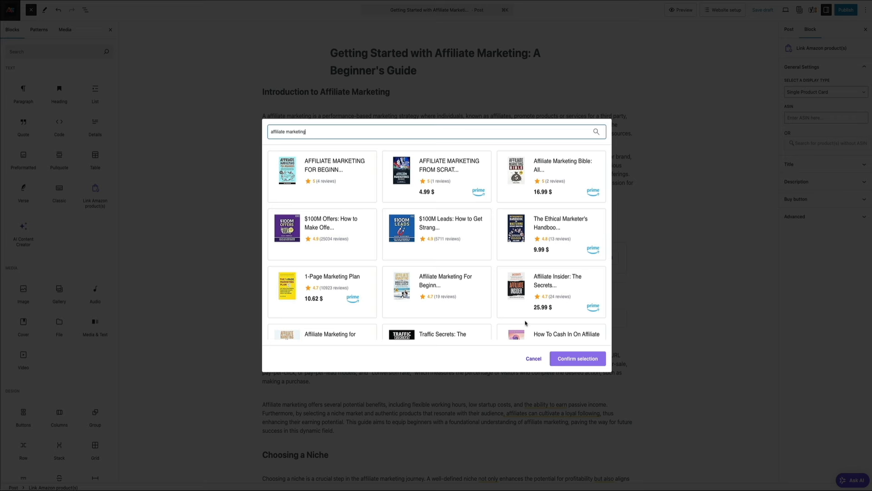
scroll(476, 249, "down", 1)
scroll(476, 249, "down", 5)
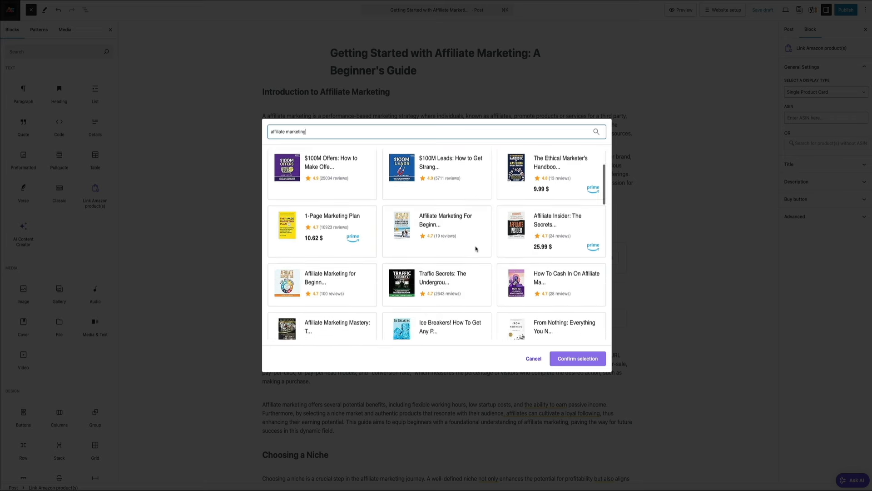
scroll(476, 249, "down", 5)
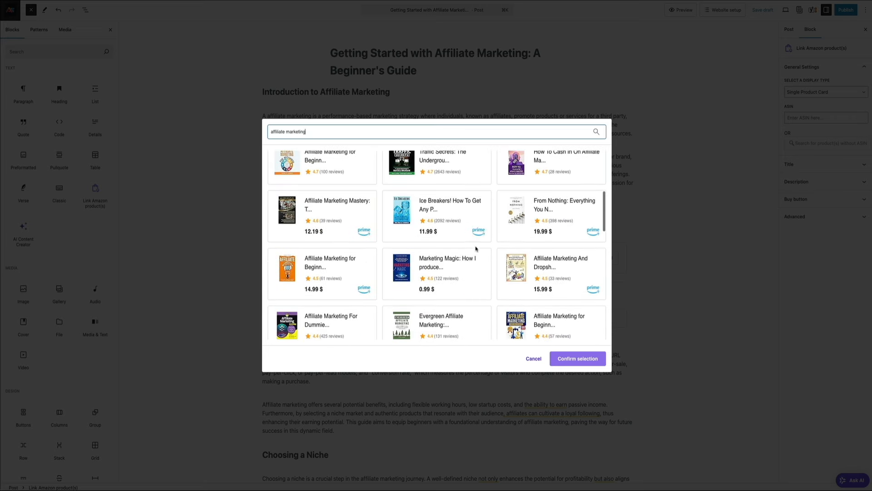
scroll(476, 249, "down", 5)
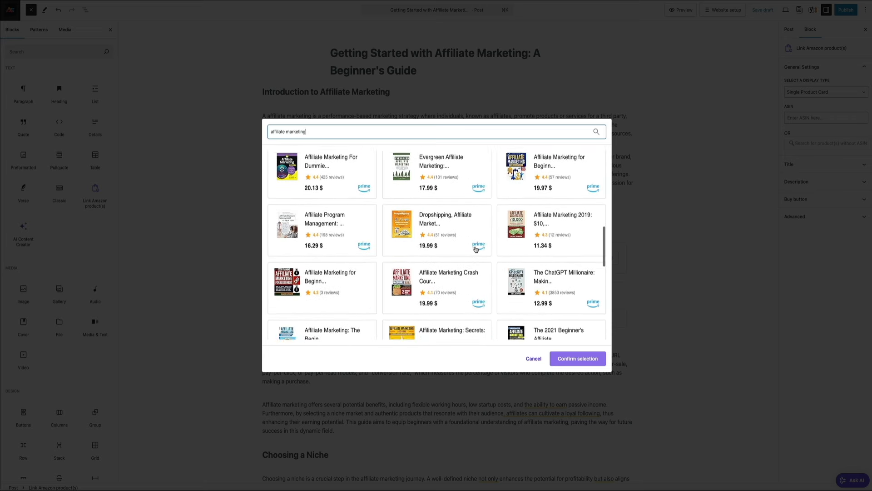
scroll(475, 249, "down", 3)
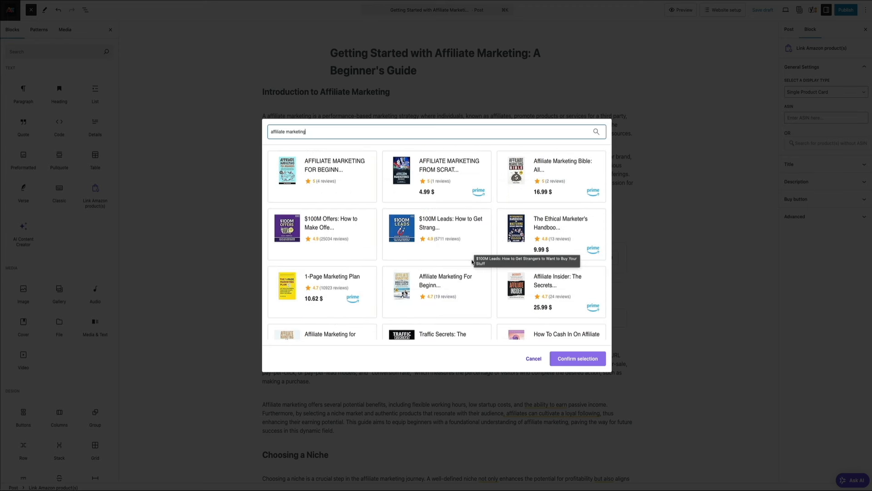
left_click(522, 309)
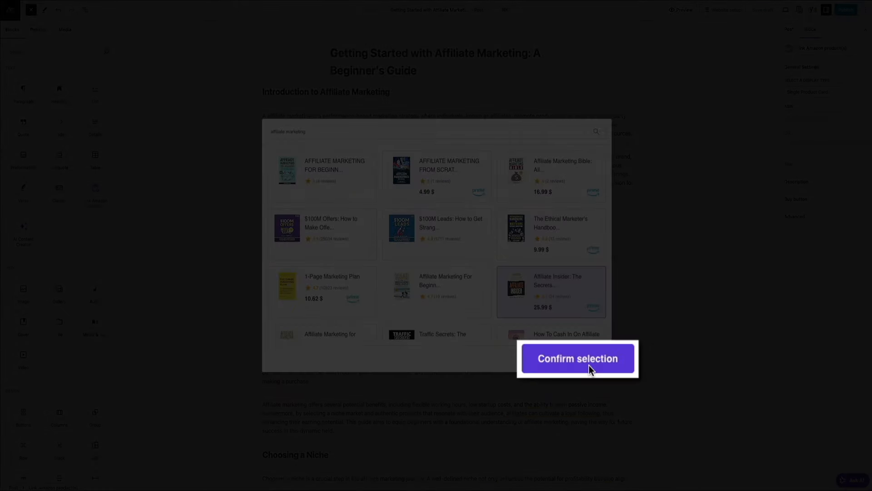
left_click(589, 363)
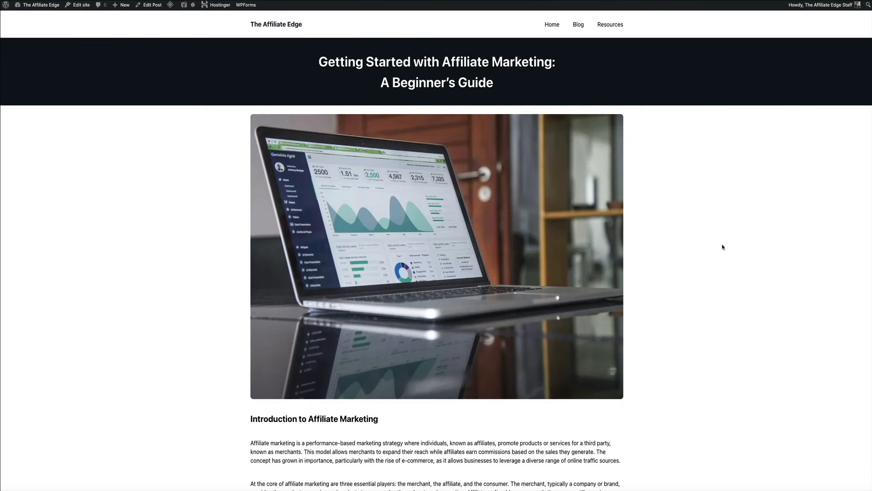
Scroll the post preview down to the Affiliate Insider product card
scroll(723, 247, "down", 7)
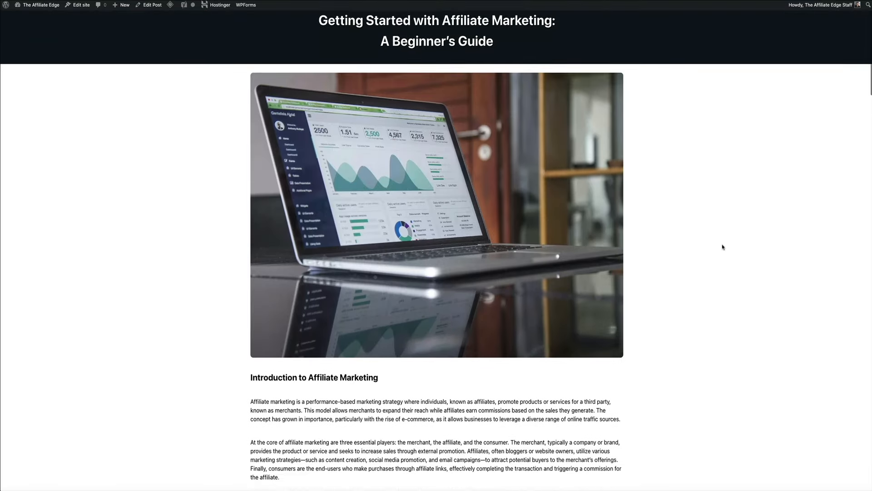
scroll(723, 246, "down", 2)
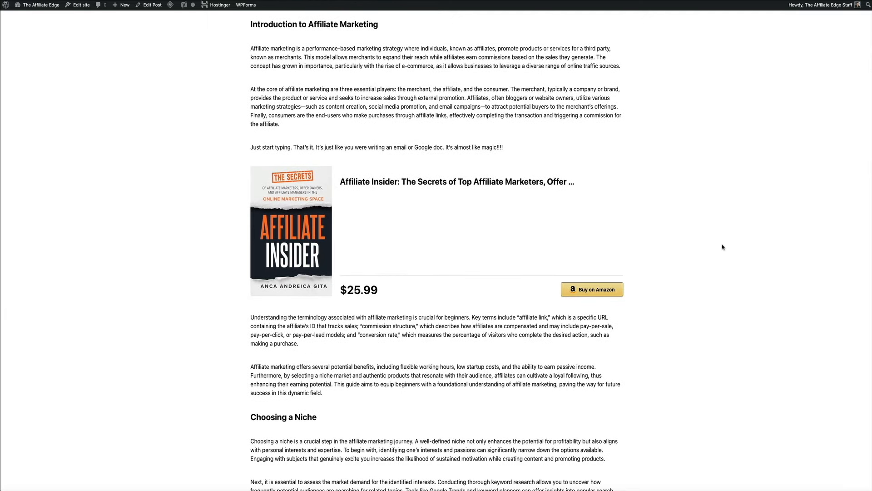
Follow the card's Amazon link to check the Affiliate Insider hardcover page at $25.99
left_click(586, 293)
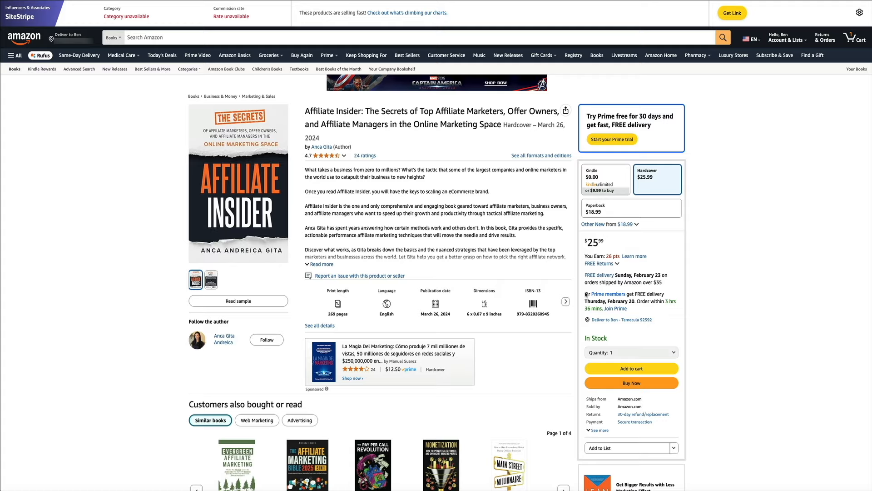
scroll(707, 174, "down", 7)
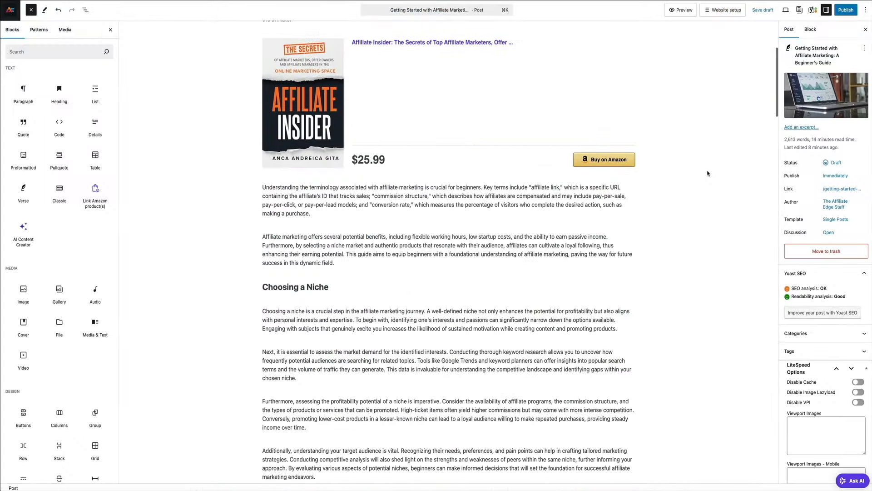
Insert a Single Product Card Amazon block below the market-demand paragraph
left_click(323, 214)
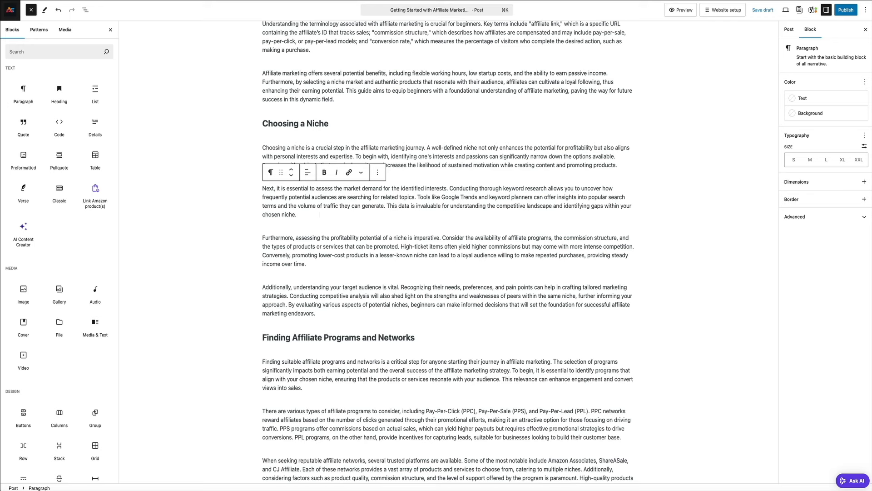
key("Return")
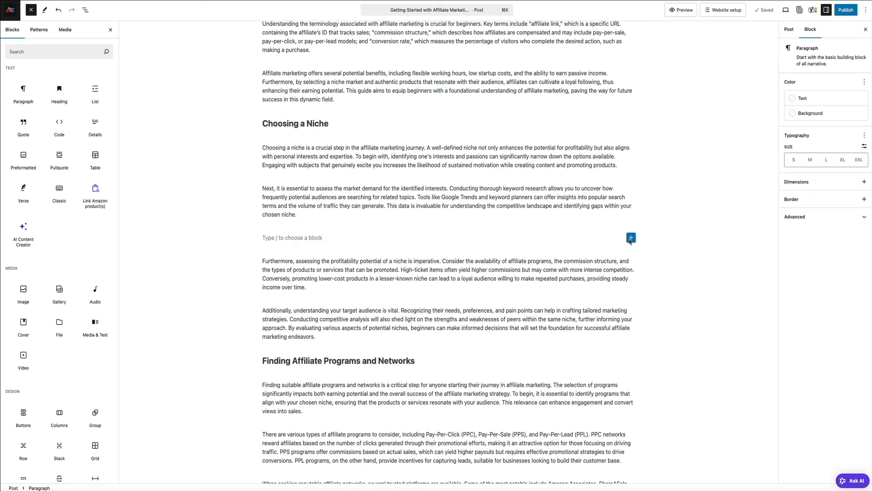
left_click(631, 238)
left_click(629, 289)
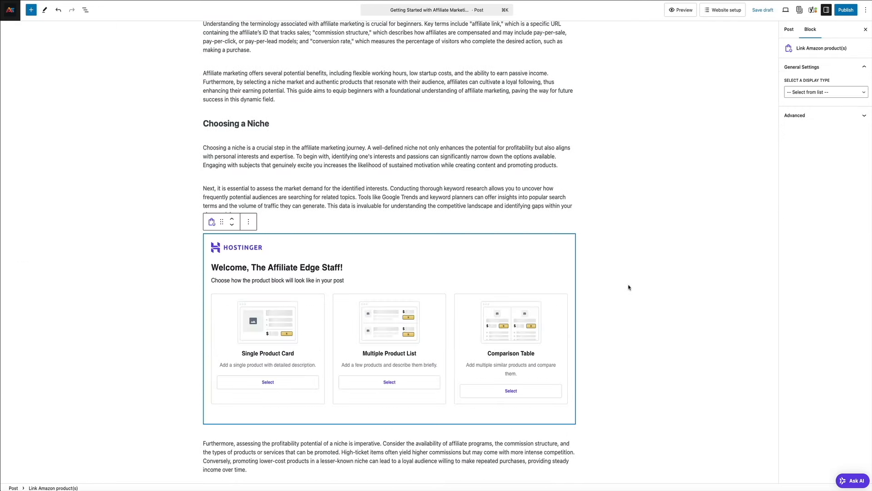
left_click(274, 385)
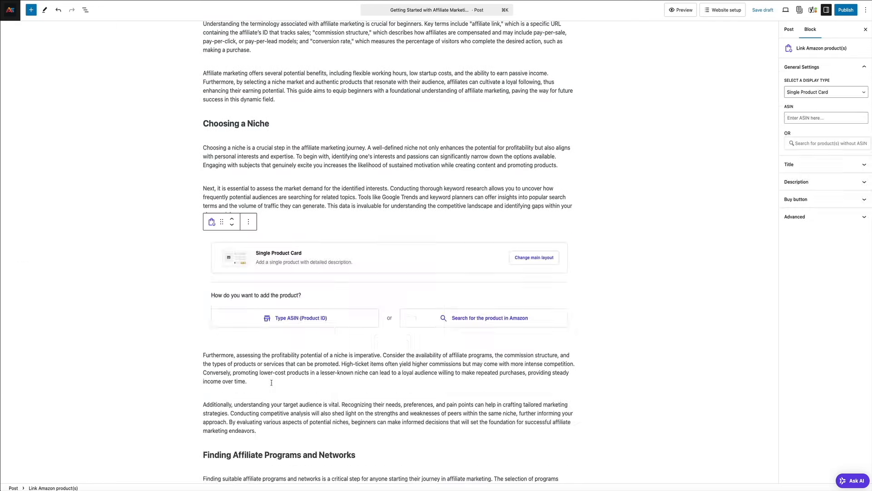
Search Amazon for 'affiliate marketing' and add the Affiliate Marketing Bible ($16.99) card
left_click(496, 322)
type("af")
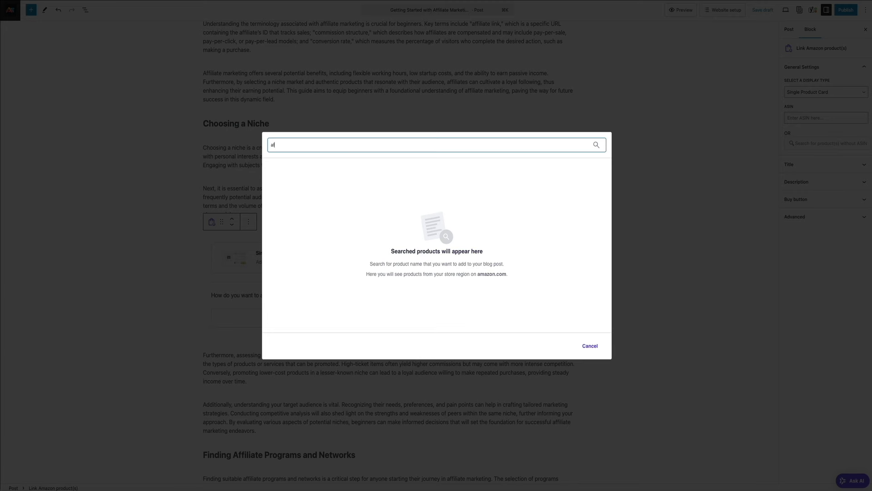
type("filiate marketing")
key("Return")
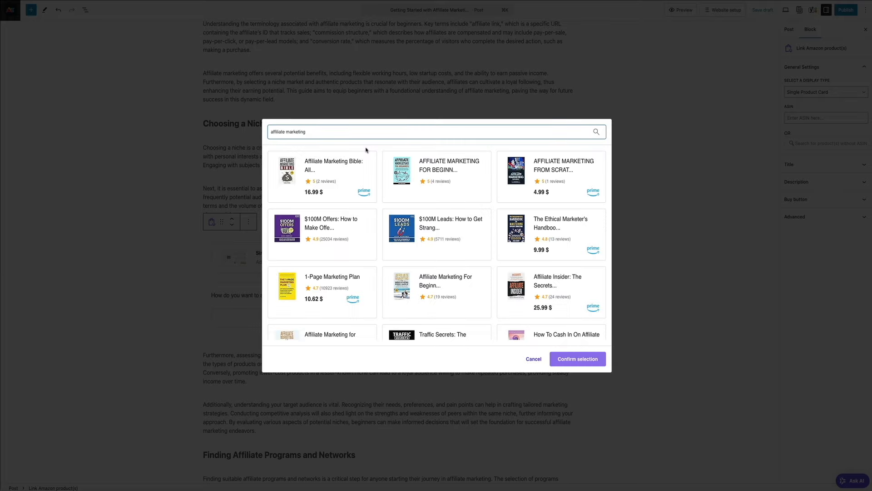
left_click(335, 166)
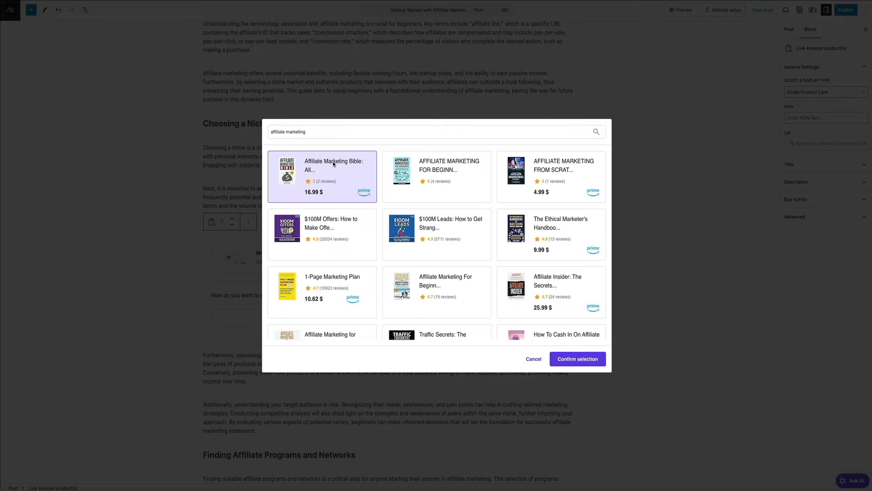
left_click(579, 359)
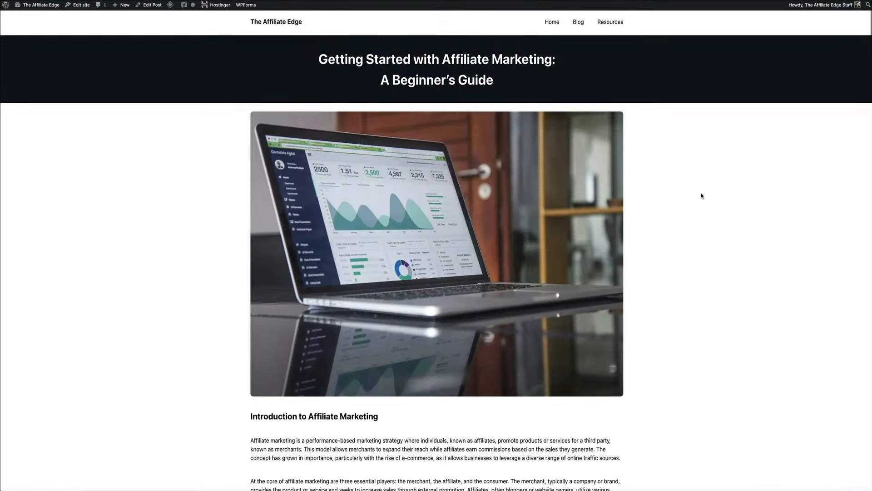
Scroll through the previewed post to review all its Amazon product cards
scroll(702, 197, "down", 5)
scroll(702, 196, "down", 3)
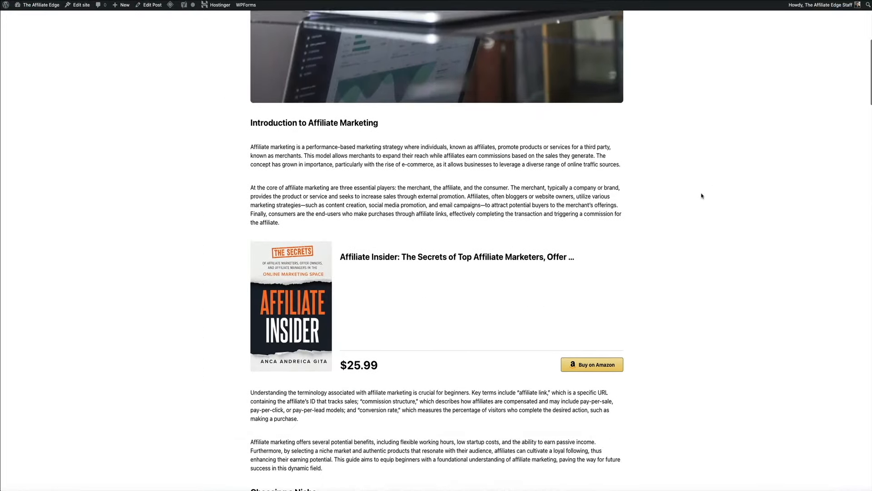
scroll(702, 196, "down", 6)
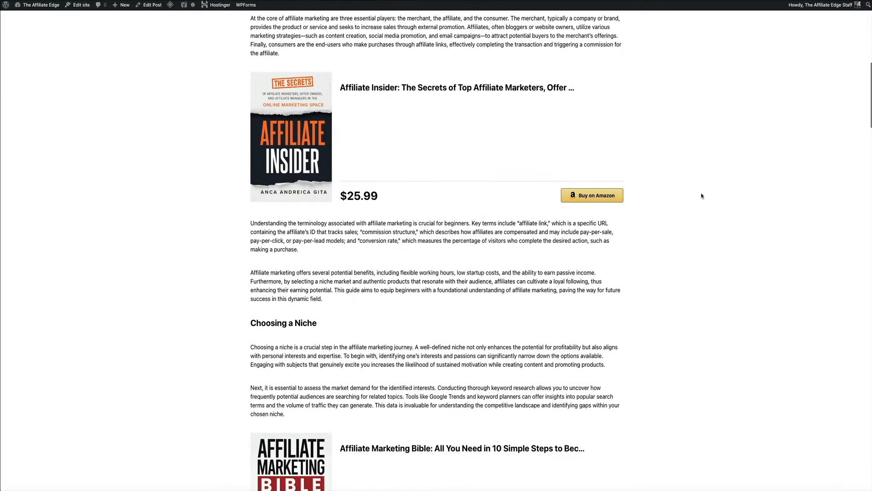
scroll(702, 196, "down", 3)
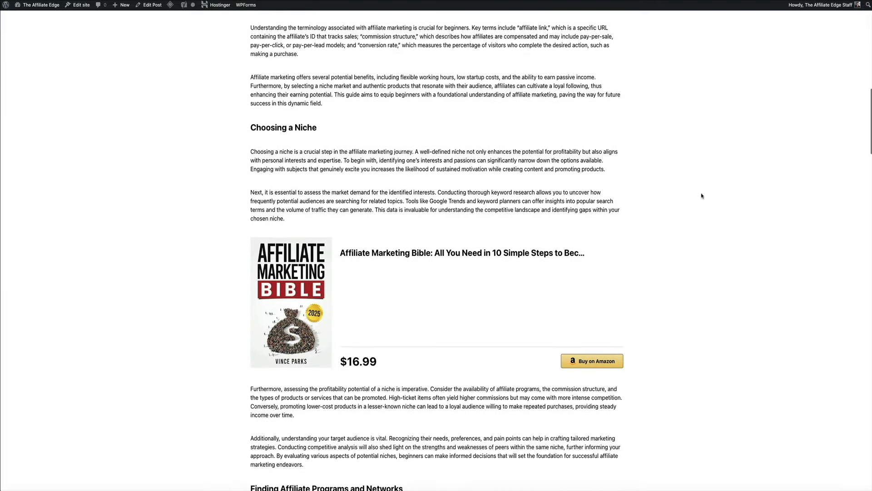
scroll(702, 195, "down", 6)
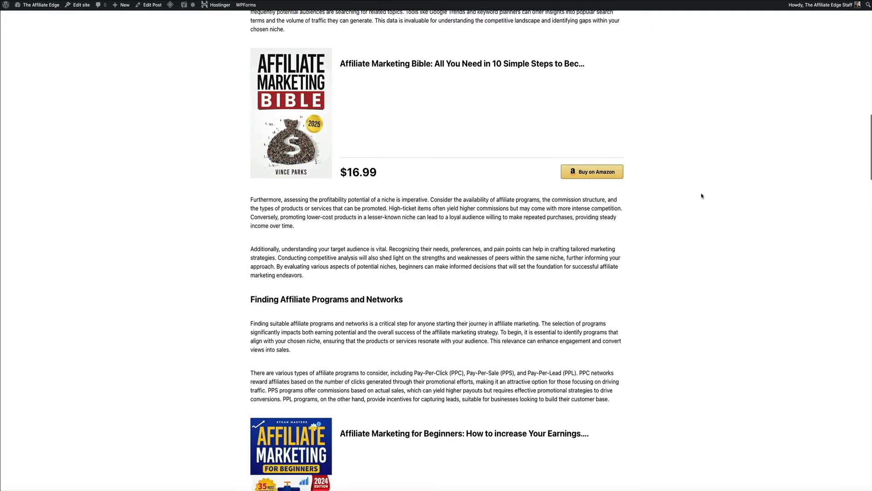
scroll(702, 196, "down", 5)
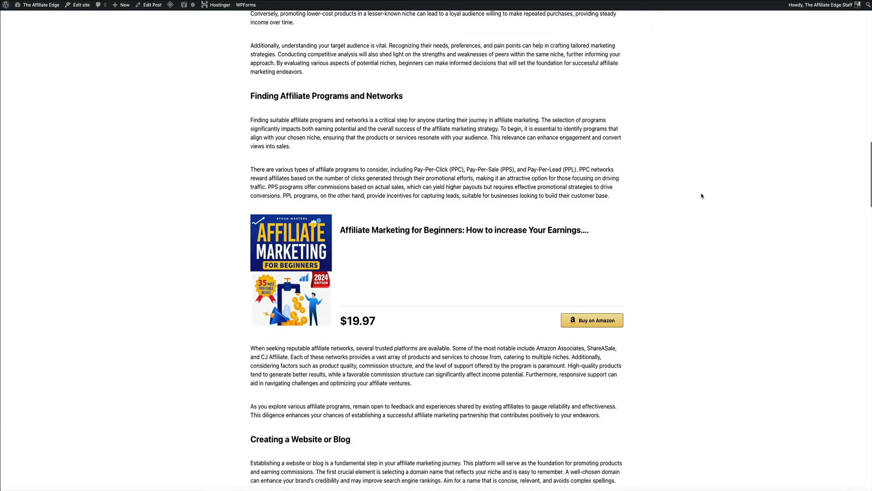
scroll(701, 188, "down", 5)
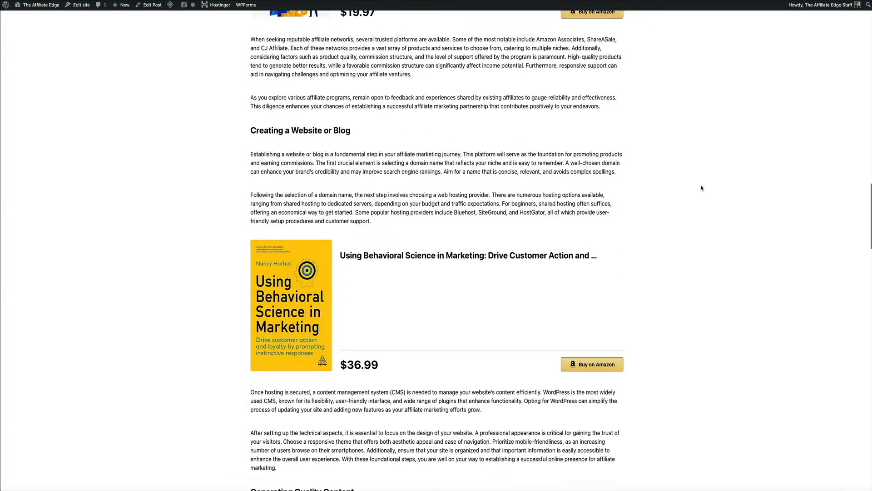
scroll(702, 187, "down", 3)
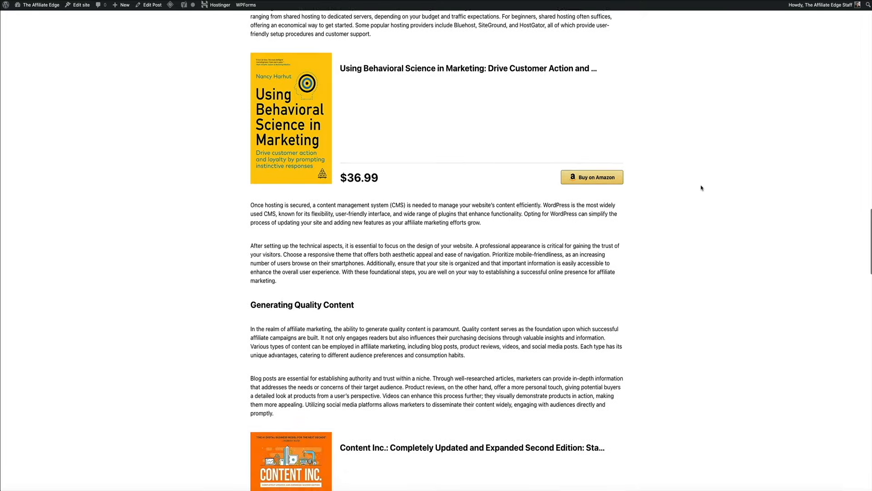
scroll(702, 187, "down", 2)
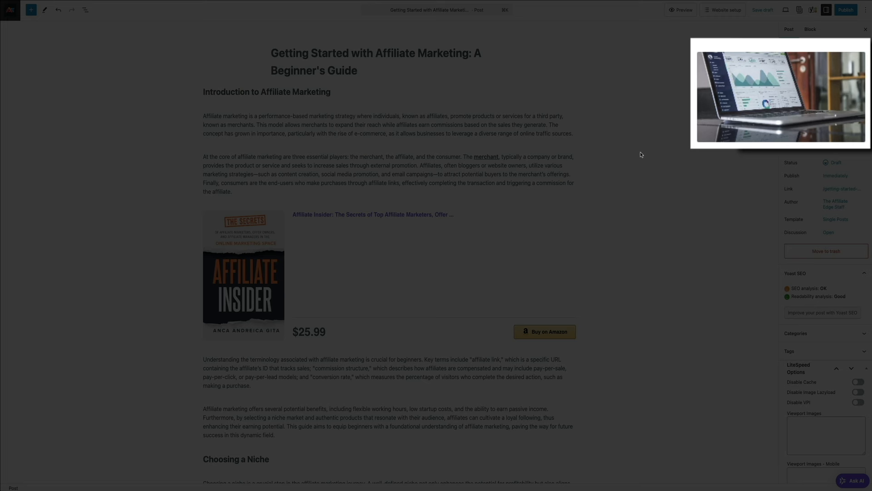
Upload the blue-and-orange 3D laptop render from Downloads and set it as the featured image
mouse_move(734, 69)
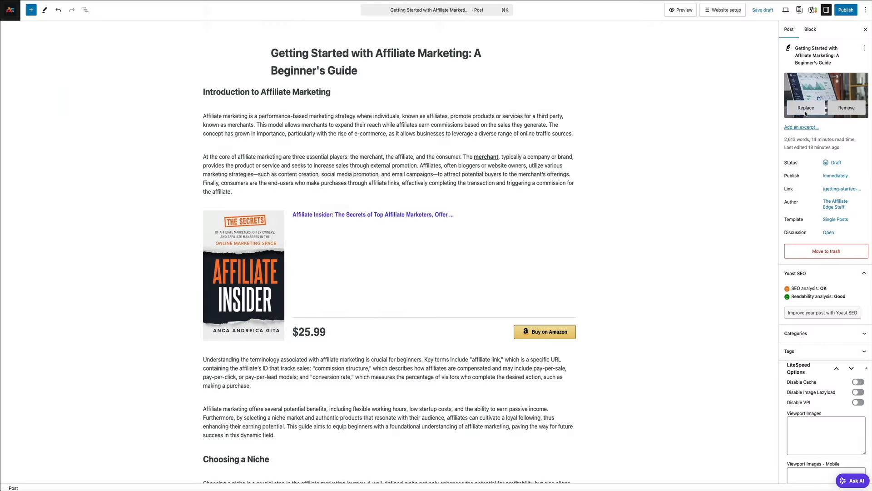
left_click(808, 93)
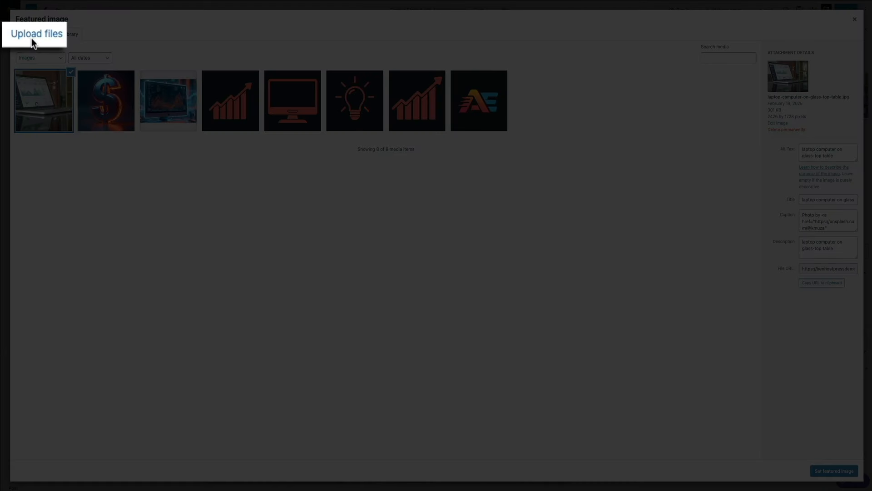
left_click(30, 36)
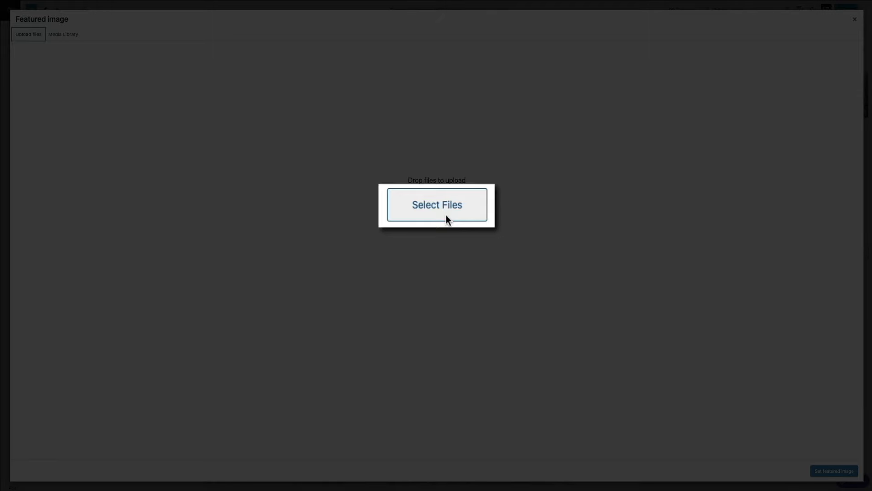
left_click(446, 215)
scroll(409, 217, "down", 2)
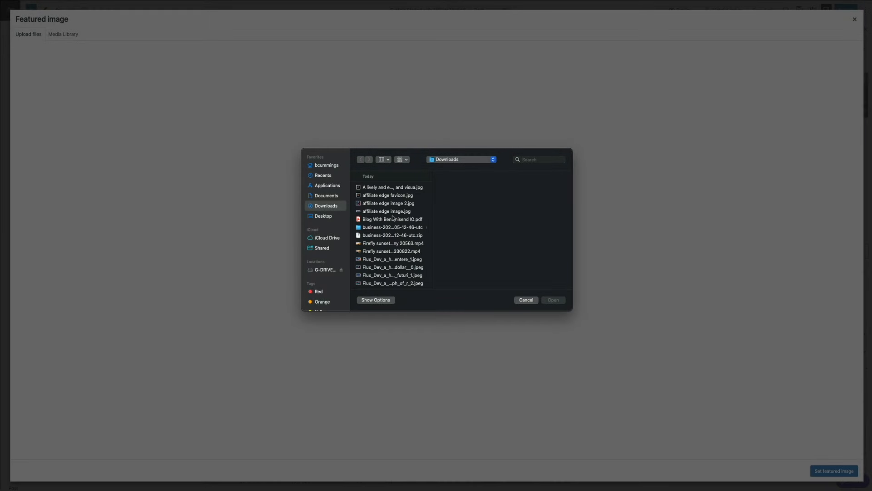
left_click(383, 223)
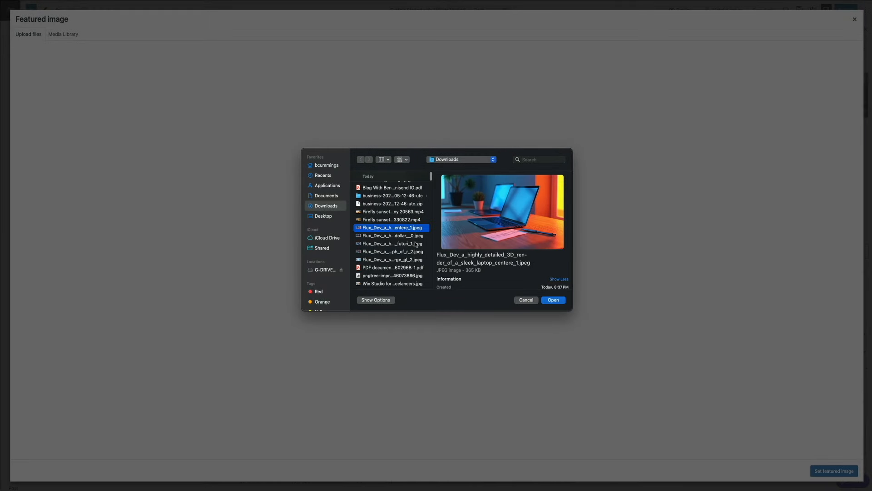
left_click(554, 300)
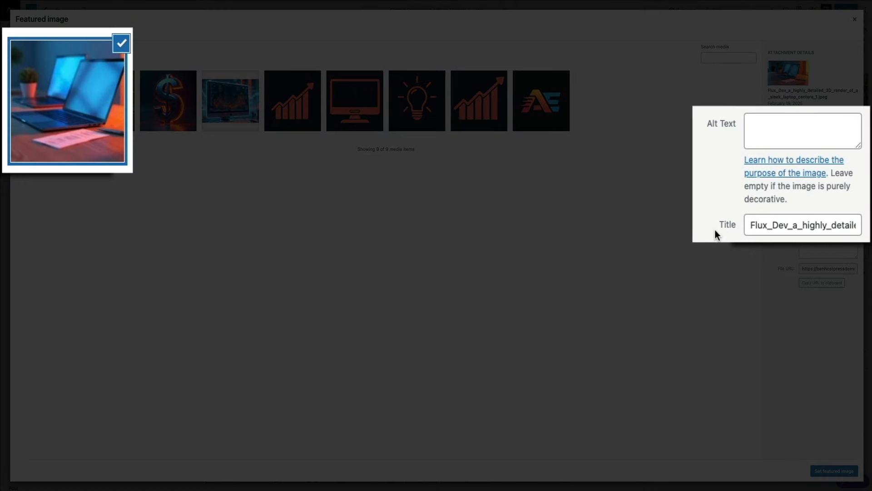
double_click(773, 223)
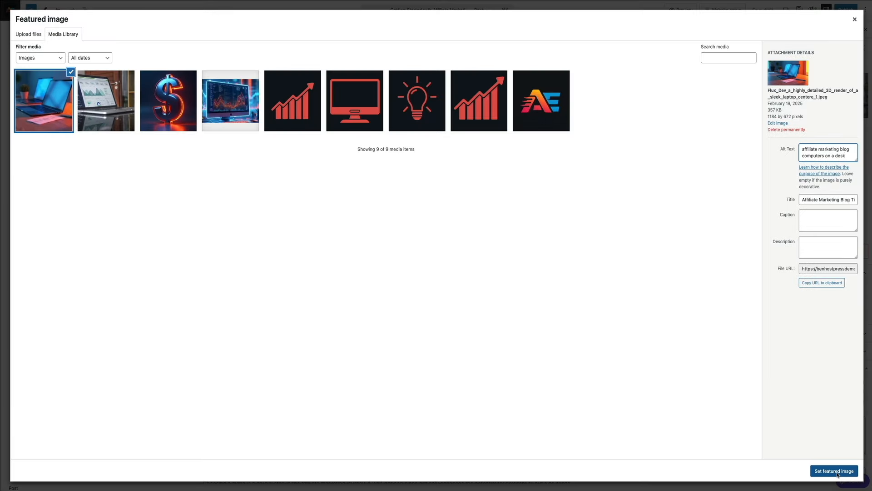
left_click(835, 471)
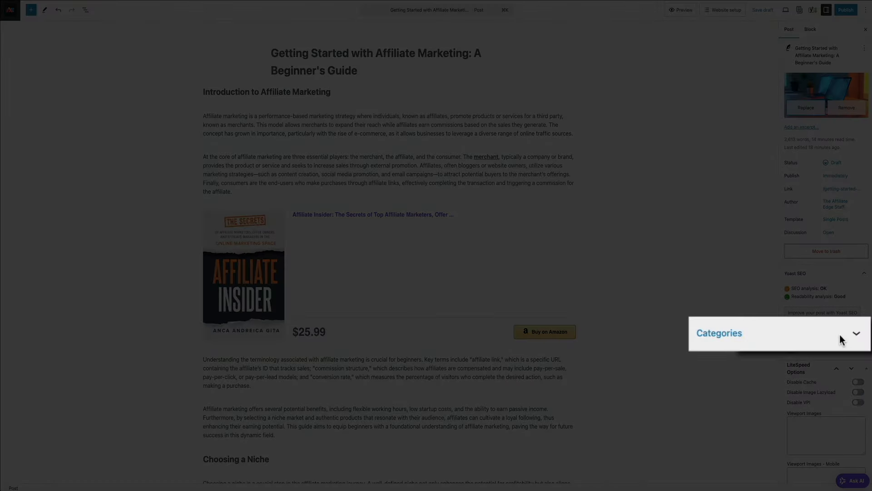
Create and assign an 'Affiliate Marketing Tips' category, unticking Marketing
left_click(854, 335)
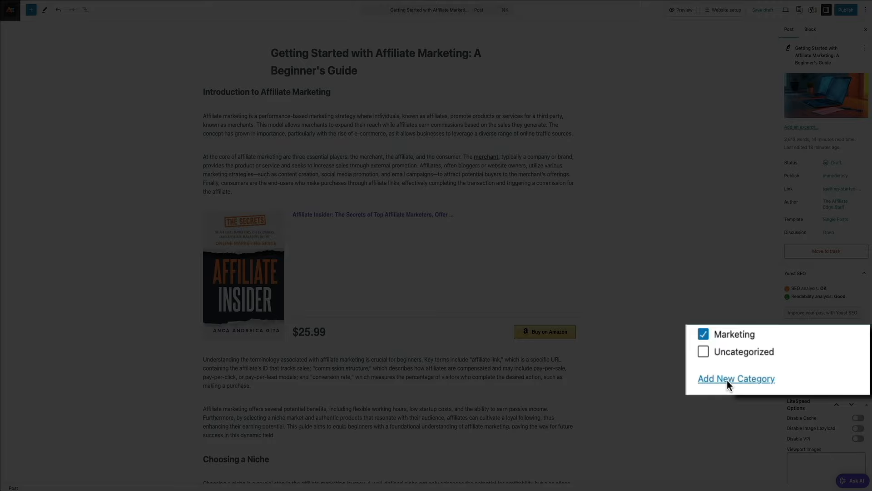
left_click(799, 370)
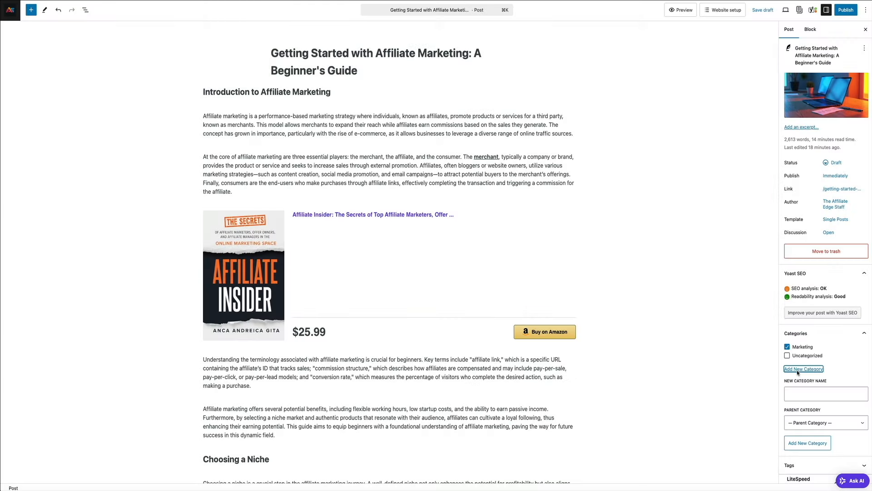
left_click(800, 394)
type("Aff")
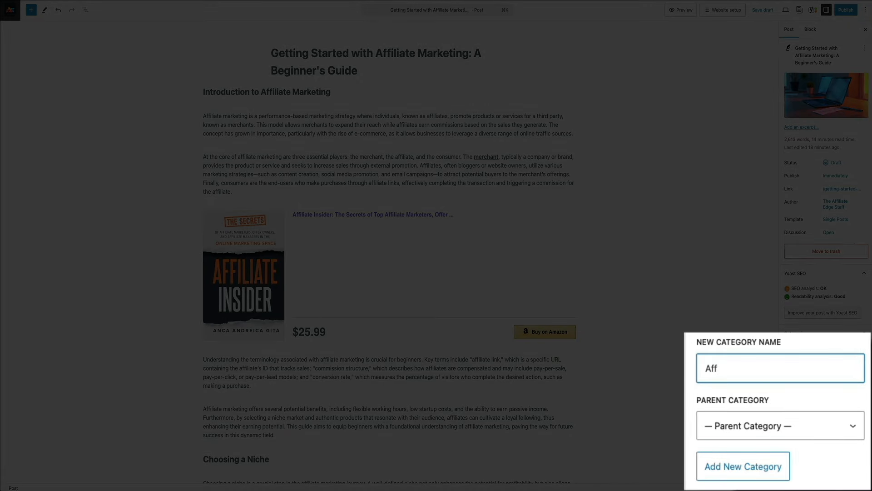
type("iliate Marketing")
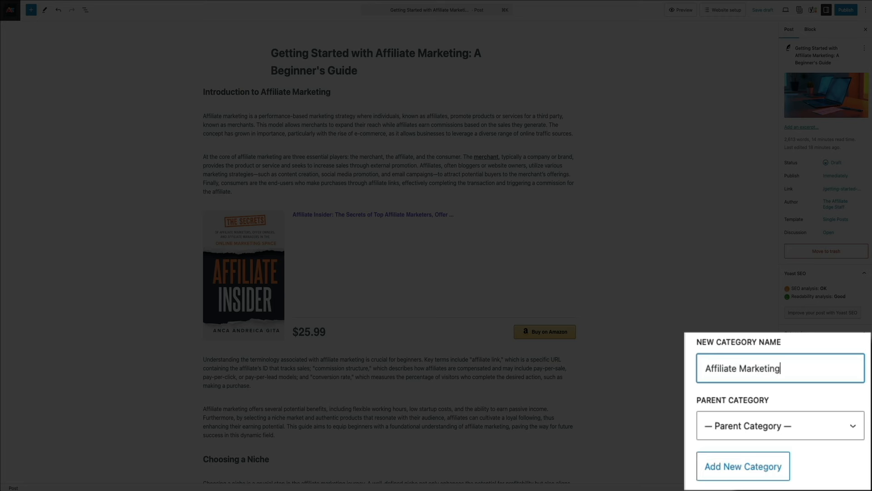
type(" Tips")
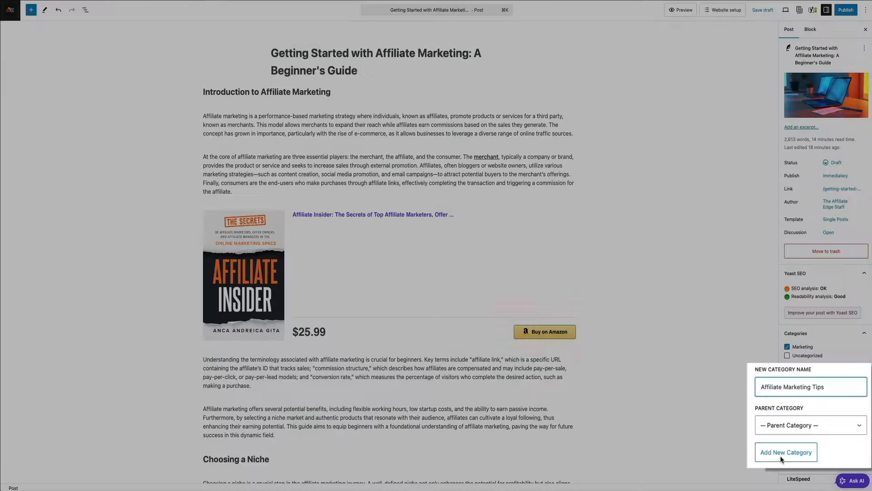
left_click(803, 449)
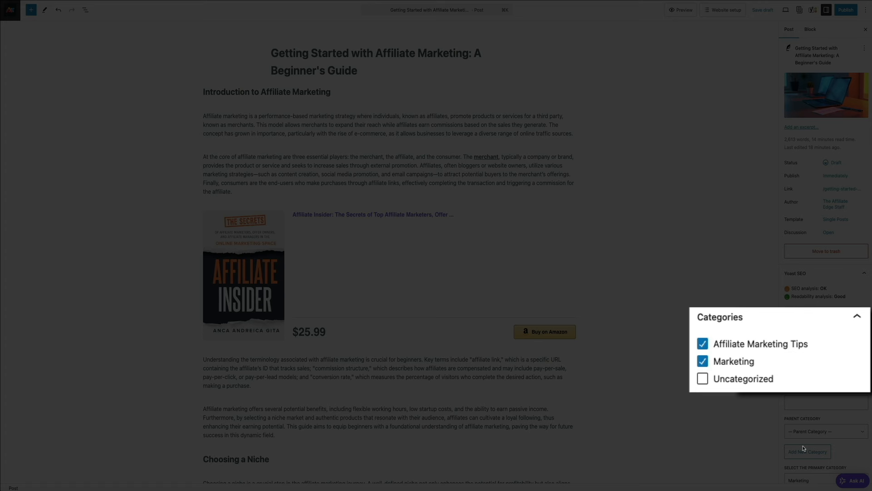
left_click(703, 362)
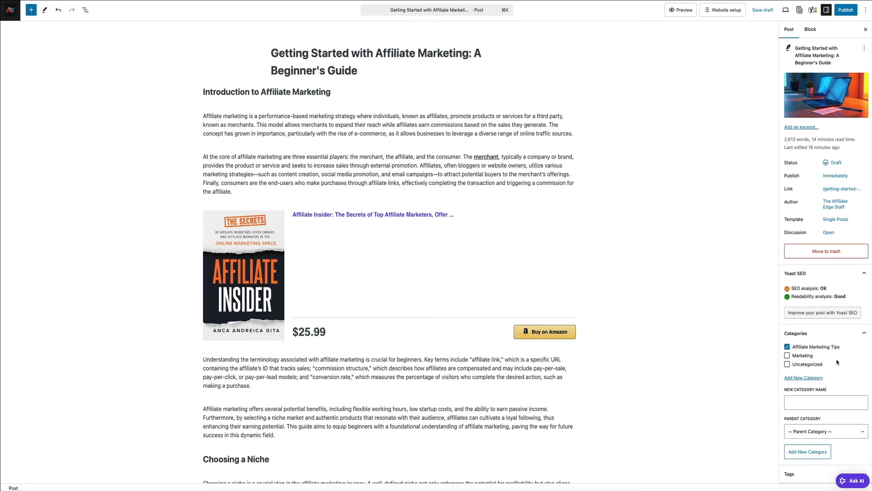
Scroll down through the post to the Yoast SEO meta description field
scroll(693, 349, "down", 3)
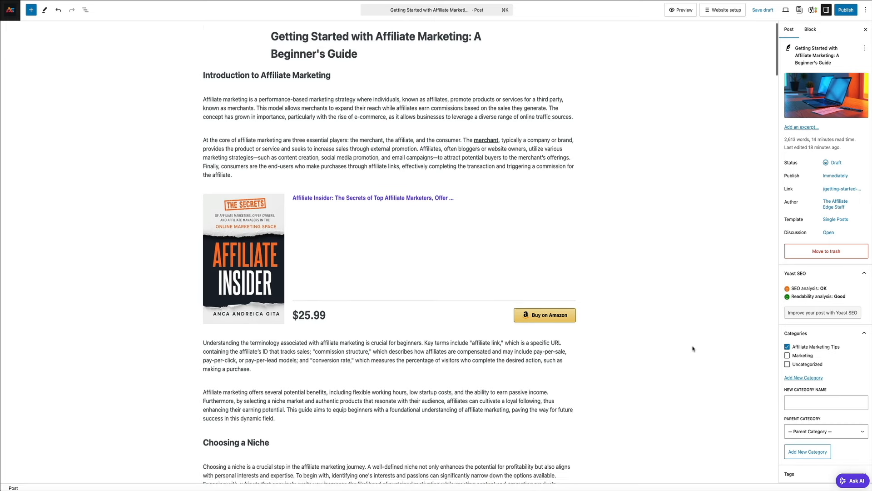
scroll(693, 348, "down", 20)
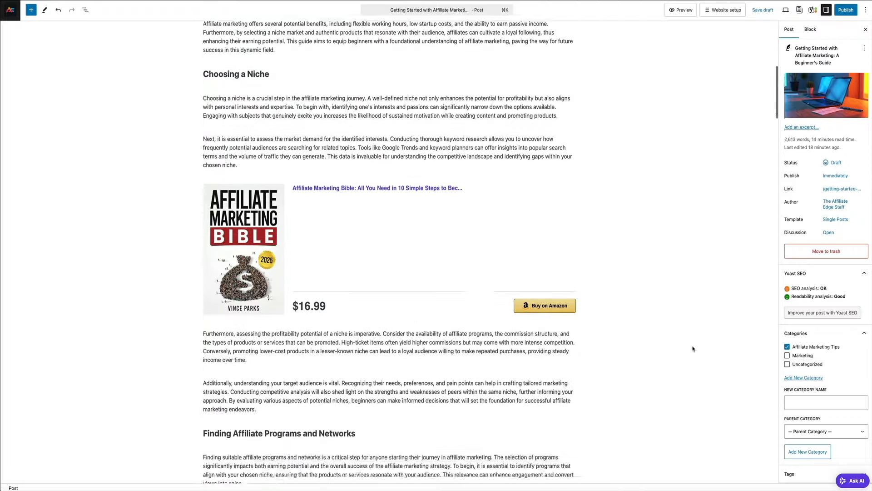
scroll(692, 349, "down", 20)
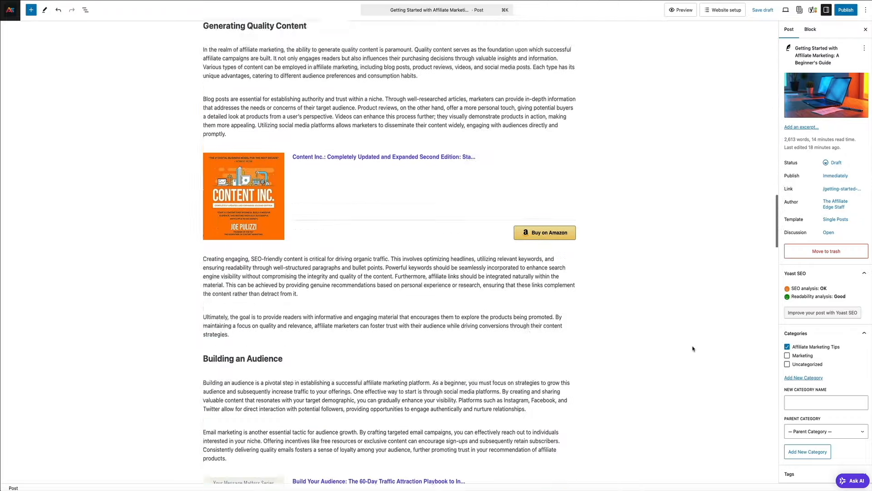
scroll(693, 349, "down", 20)
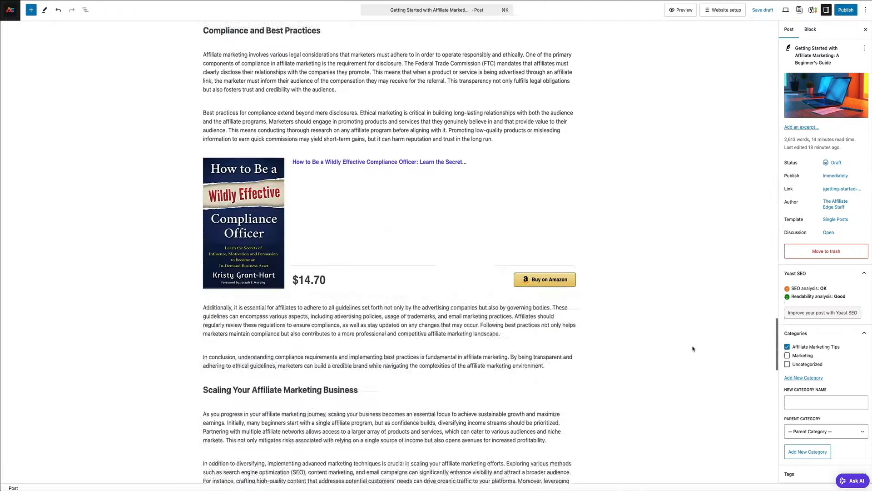
scroll(693, 348, "down", 5)
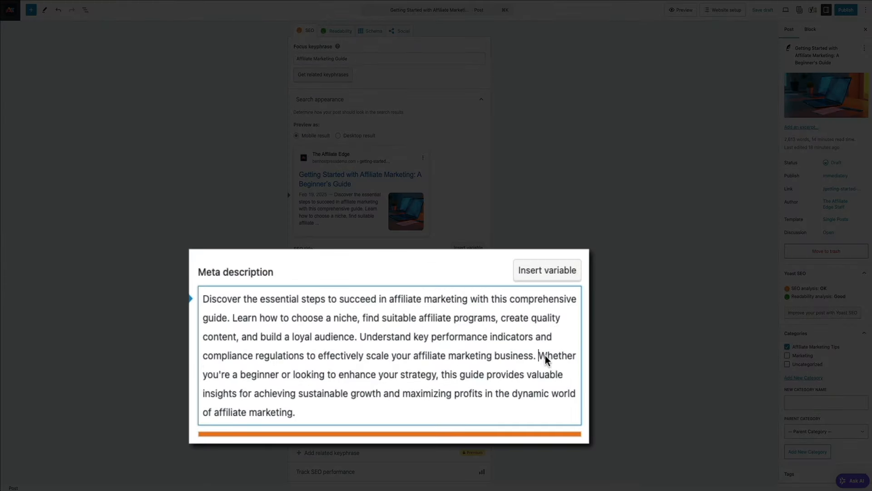
Delete the meta description's last two sentences so it ends 'build a loyal audience.'
left_click_drag(465, 351, 479, 375)
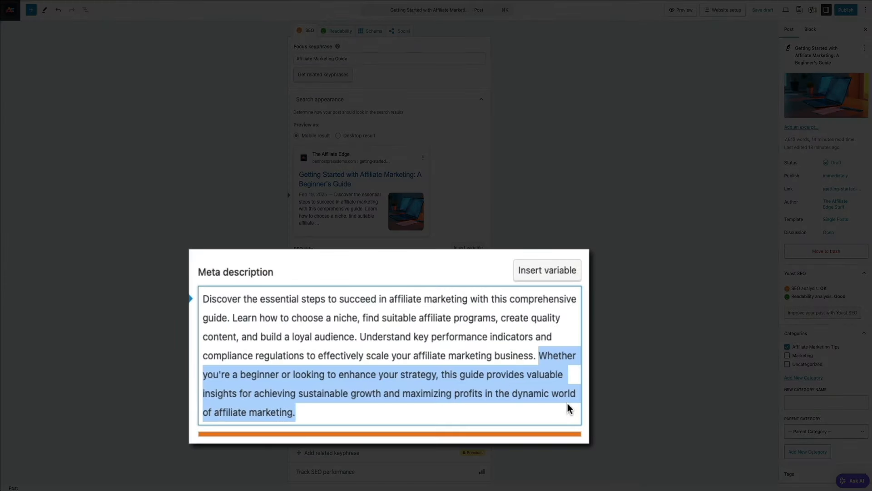
key("BackSpace")
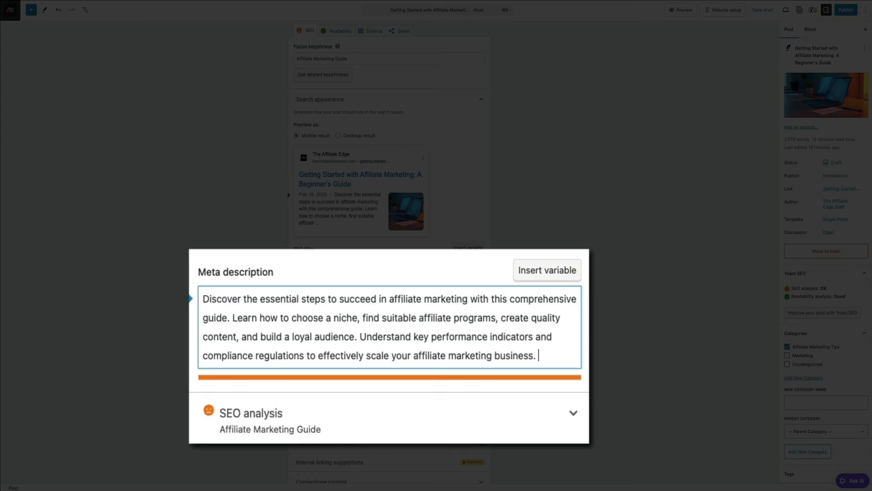
left_click_drag(545, 357, 359, 334)
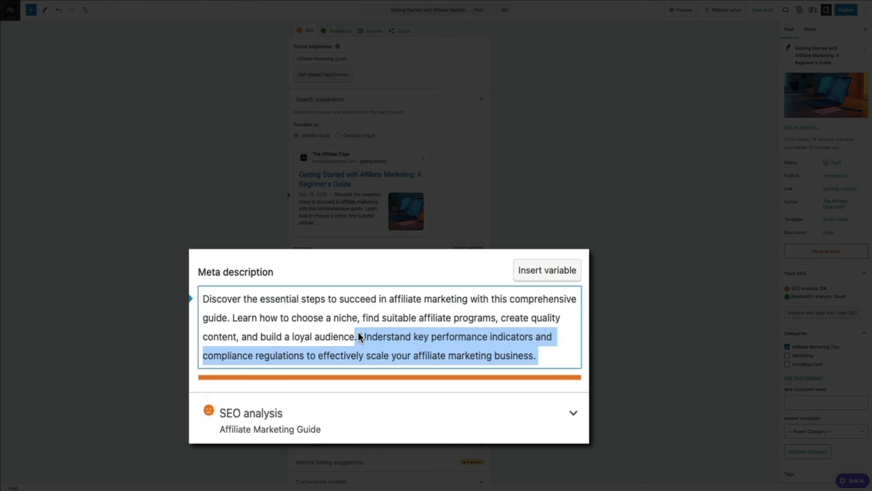
key("BackSpace")
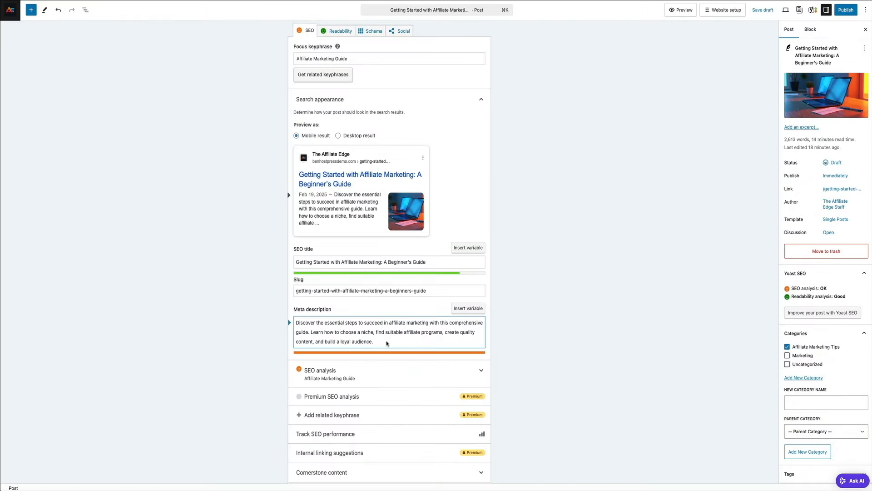
scroll(538, 367, "down", 3)
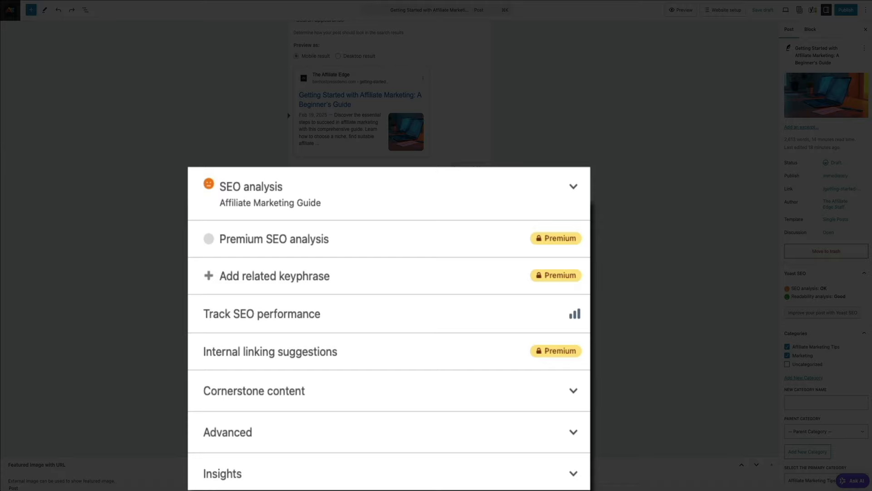
scroll(538, 368, "down", 2)
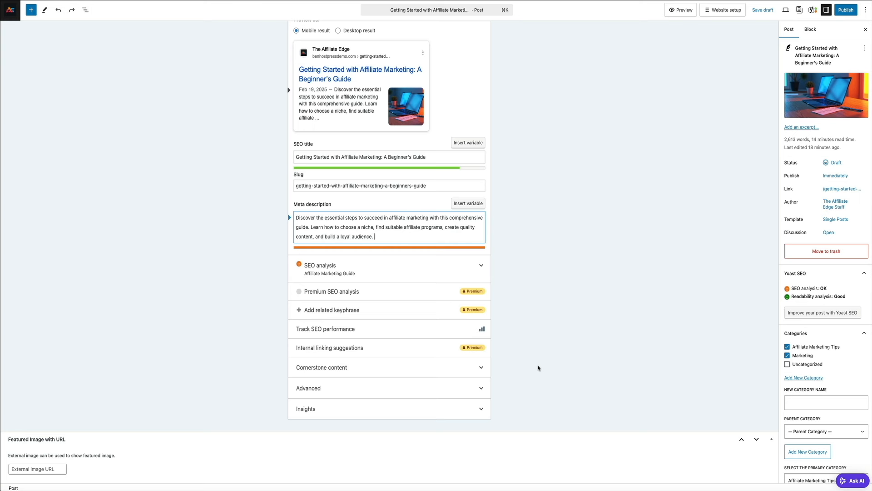
scroll(539, 368, "up", 3)
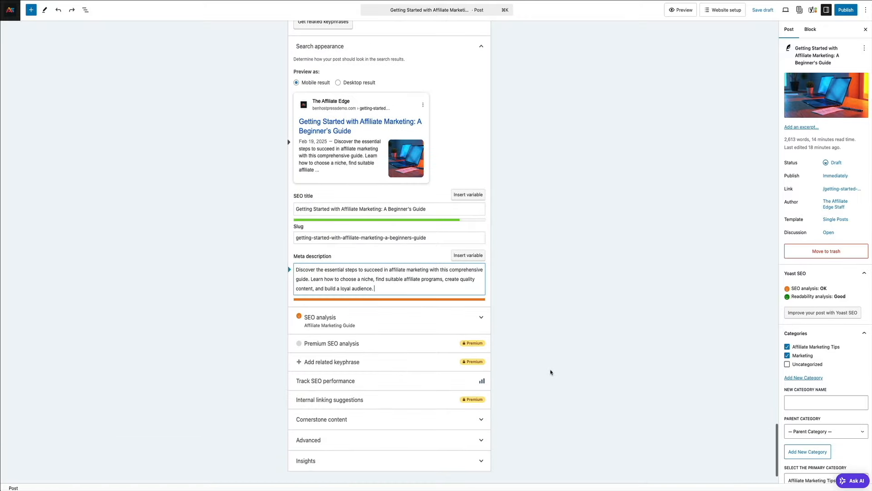
scroll(552, 370, "up", 8)
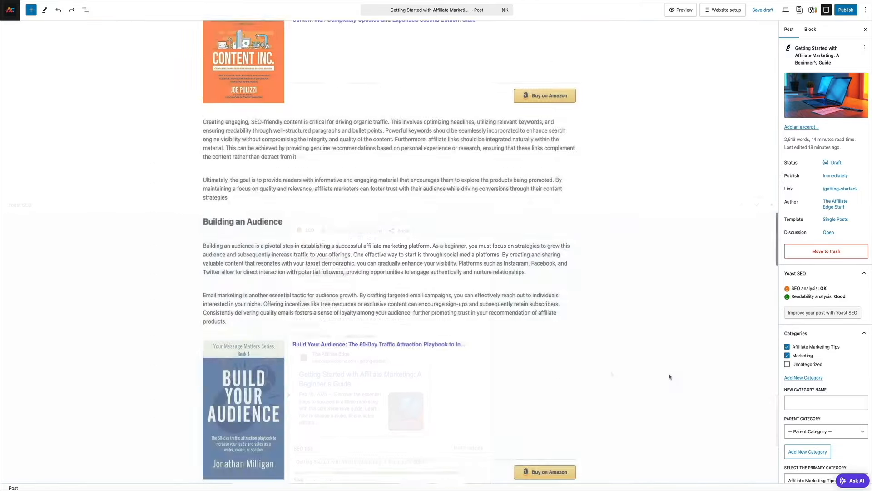
scroll(669, 376, "up", 15)
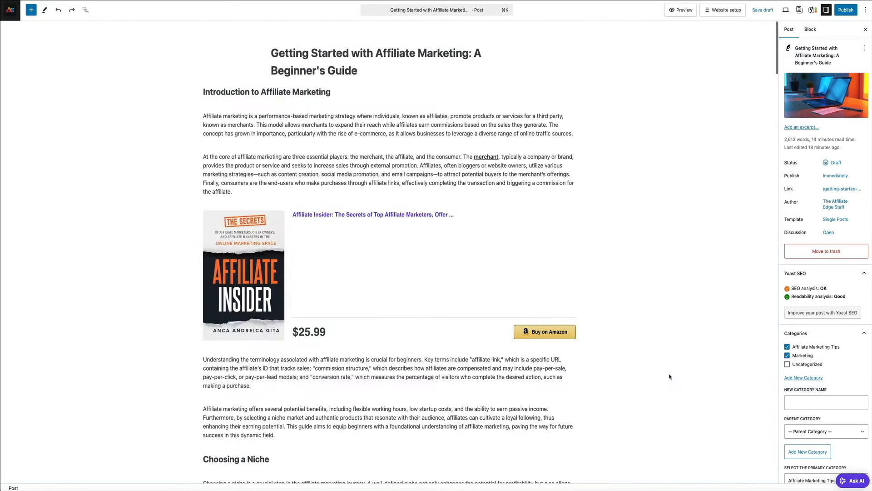
Publish the beginner's guide post and view it on the live site
left_click(856, 13)
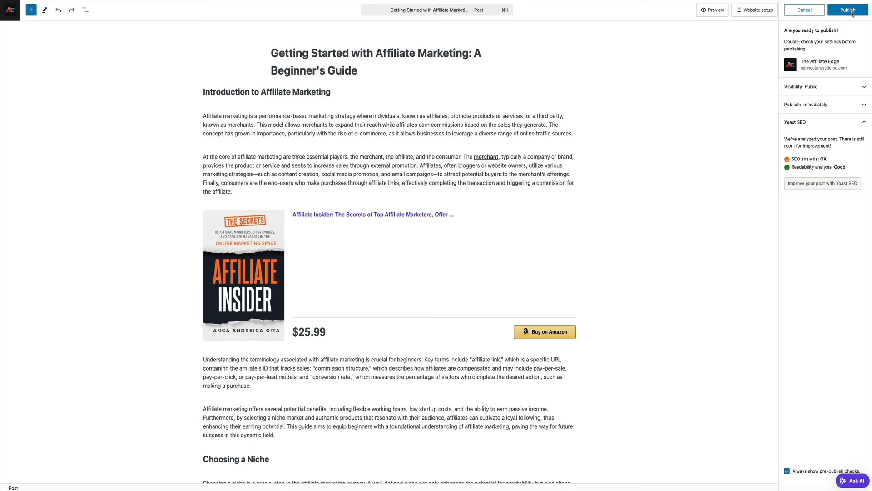
left_click(852, 13)
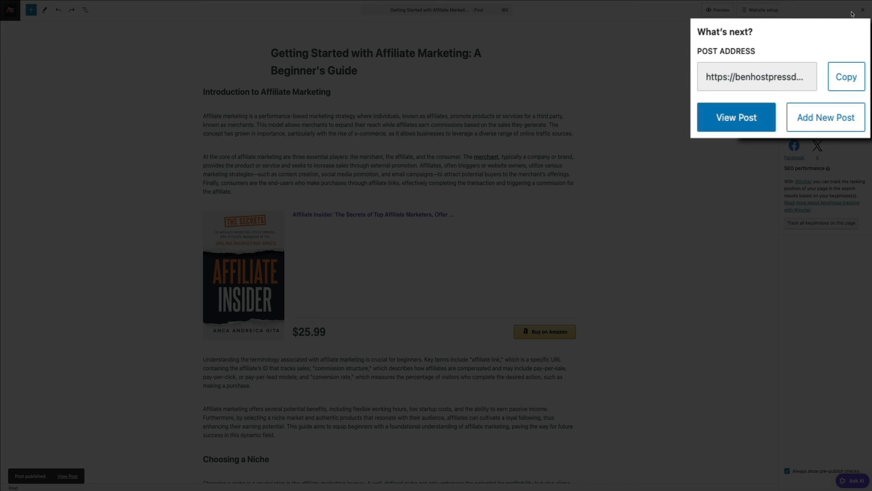
left_click(736, 127)
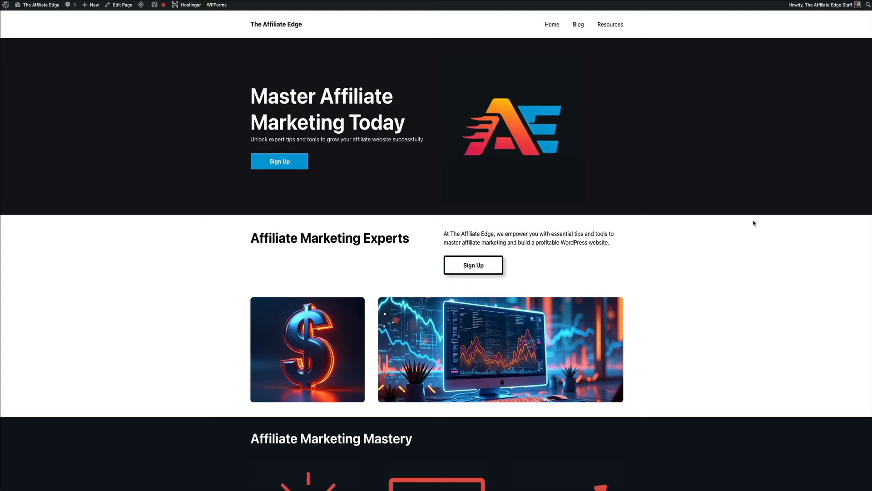
Check that the homepage Affiliate Marketing Blog section lists the new guide, then reveal the + New menu
scroll(754, 223, "down", 4)
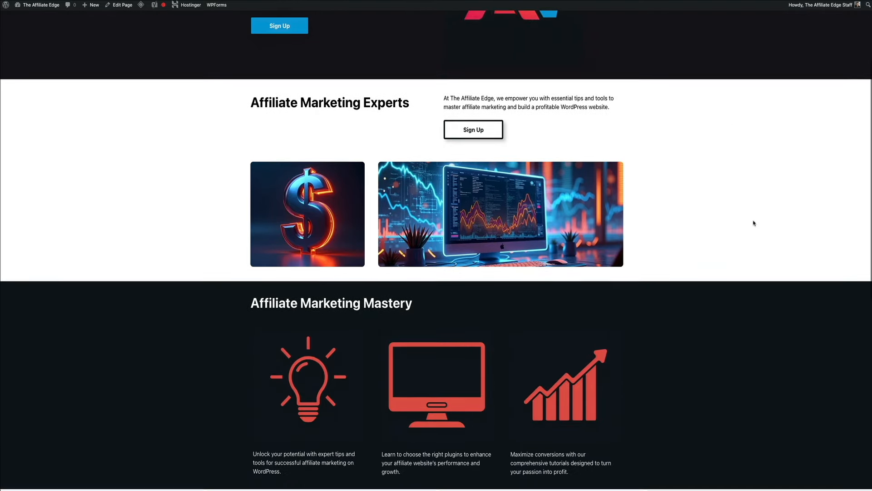
scroll(754, 222, "down", 5)
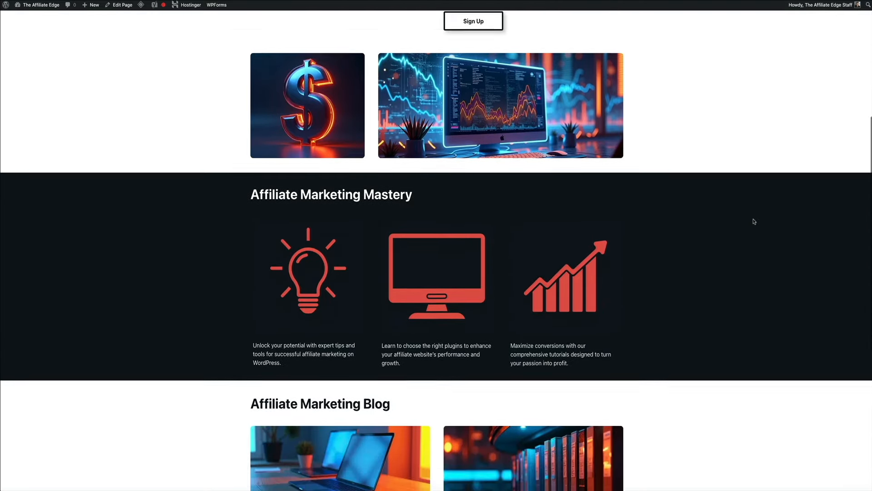
scroll(754, 222, "down", 5)
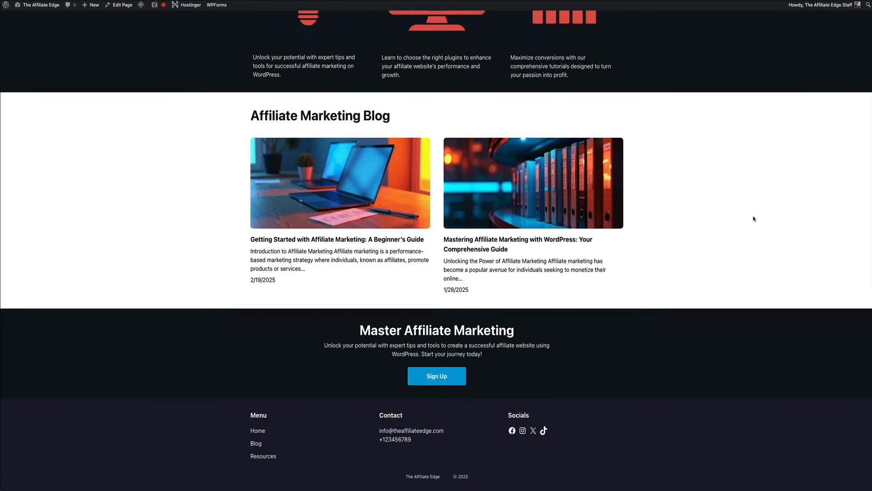
scroll(754, 219, "up", 1)
scroll(754, 219, "up", 4)
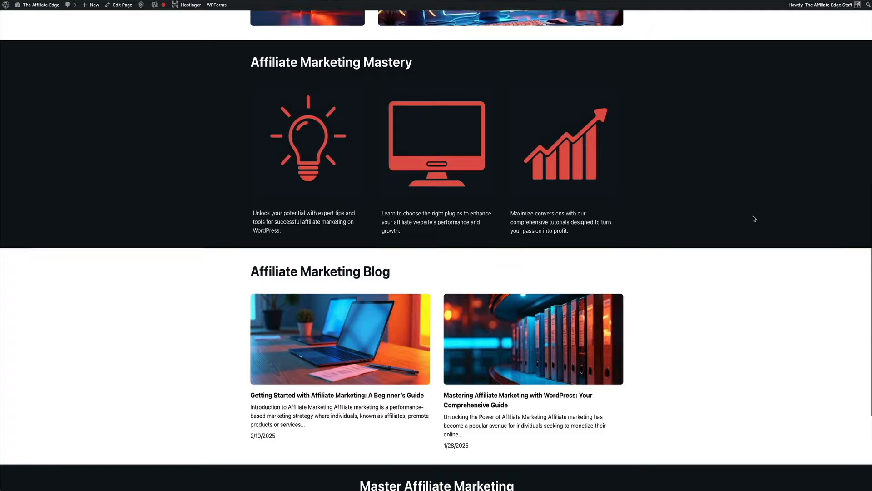
scroll(754, 219, "up", 6)
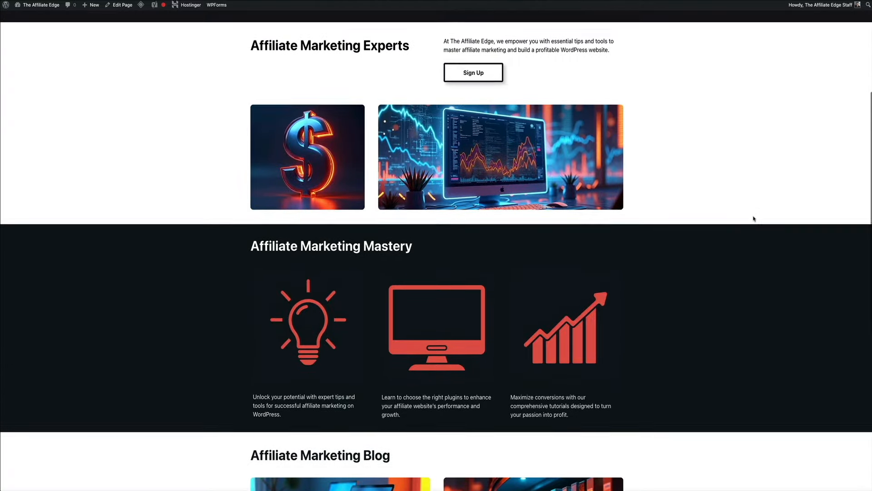
scroll(753, 218, "up", 3)
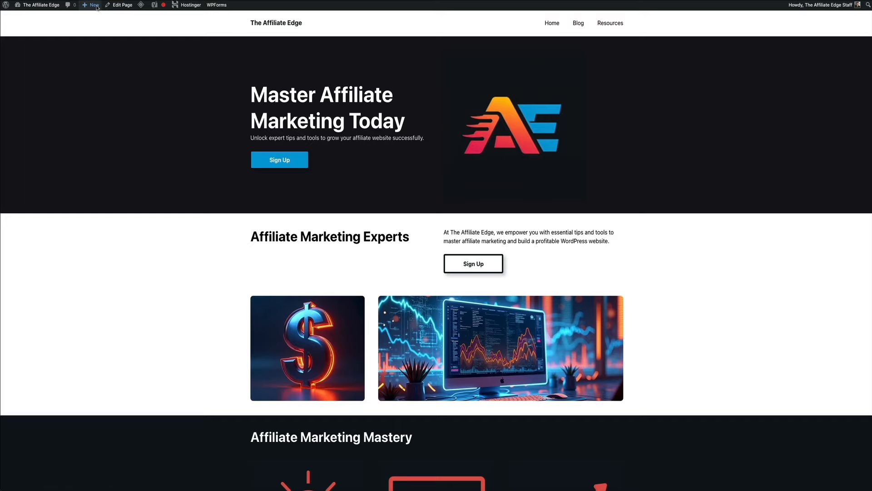
mouse_move(96, 7)
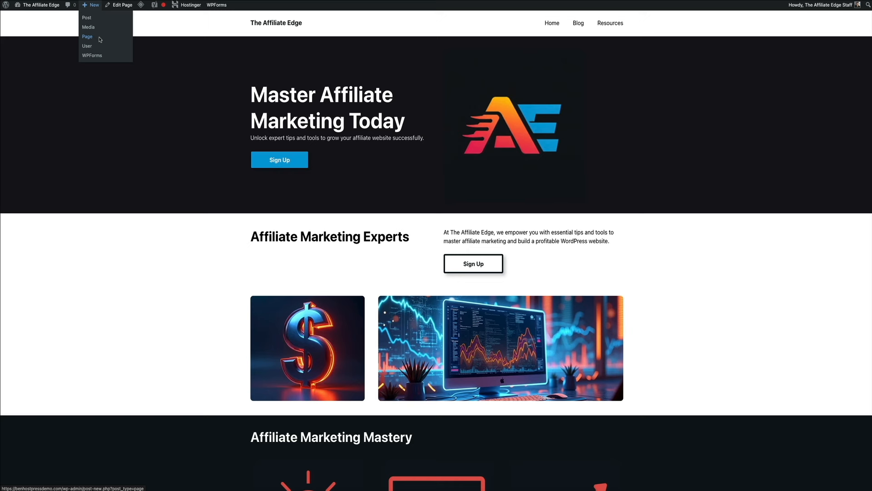
Create a new page titled 'Affiliate Disclosure' and paste the disclosure text into its body
left_click(99, 39)
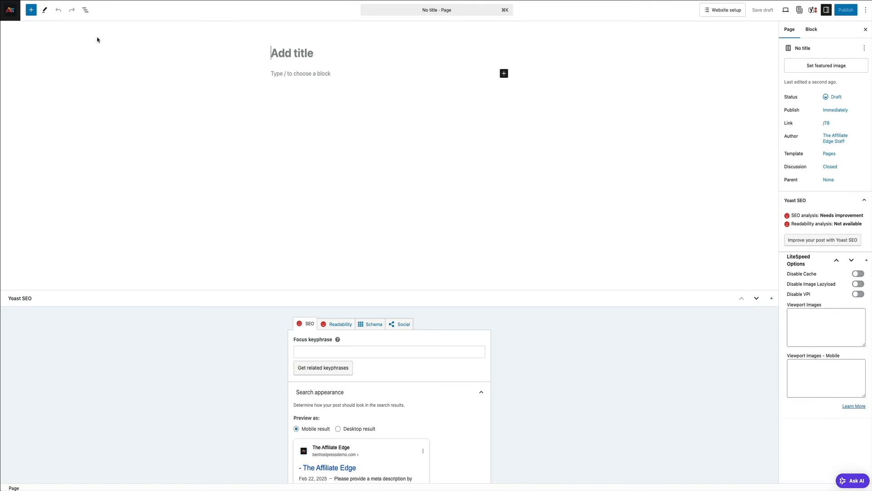
type("Affi")
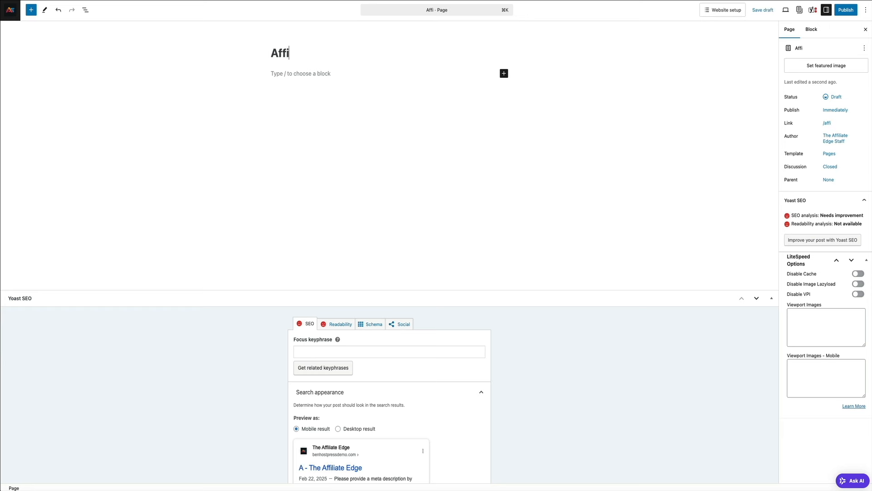
type("liate Di")
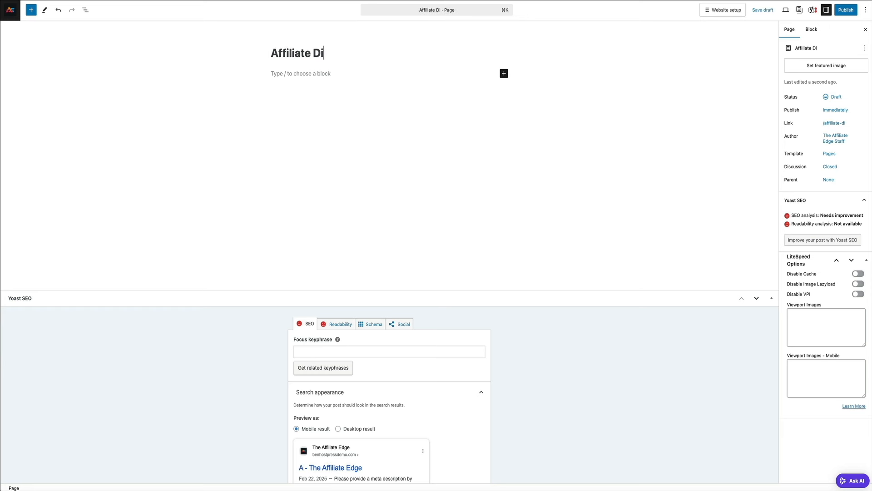
type("sclosure")
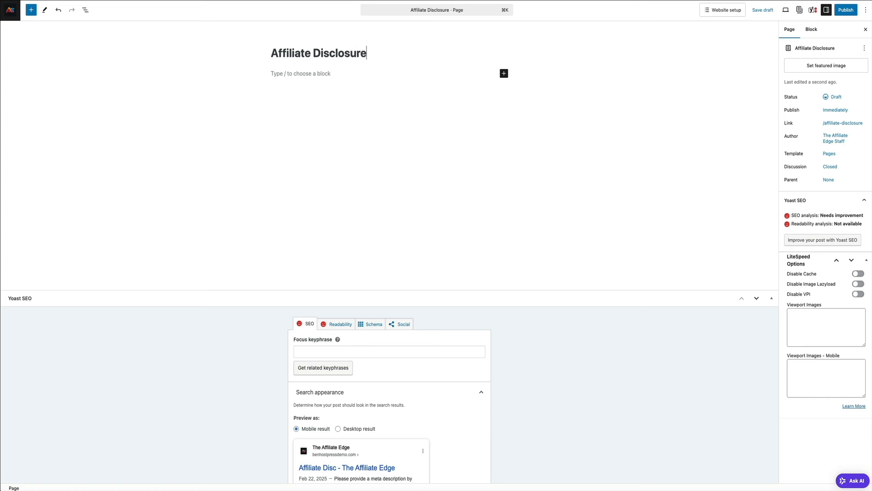
left_click(327, 76)
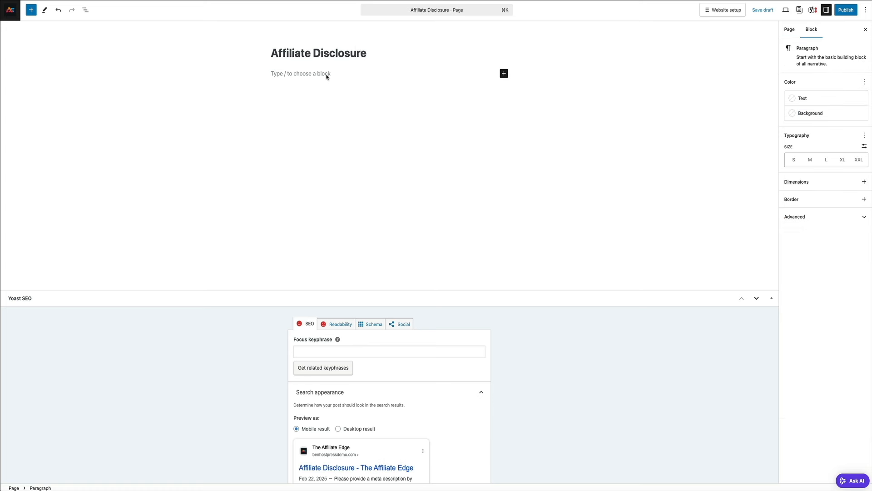
type("Blog With Ben is a participant in various affiliate programs, including the Amazon Associates Program. This means that some of the links on this site are affiliate links, and if you click on them and make a purchase, I may earn a small commission at no additional cost to you.  I only recommend products and services that I personally use or believe will provide value to my audience. These commissions help support the blog and allow me to continue creating helpful content.  Thank you for your support! If you have any questions about affiliate links or my recommendations, feel free to reach out.")
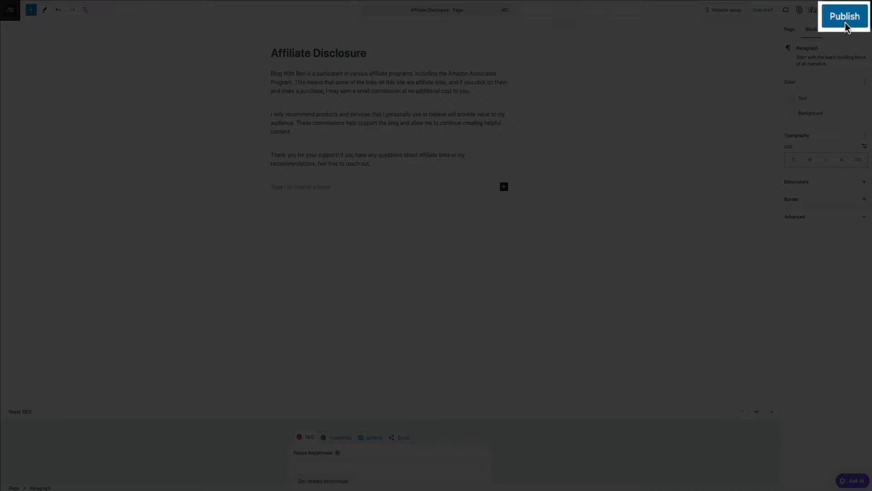
Publish the Affiliate Disclosure page and view it live
left_click(845, 14)
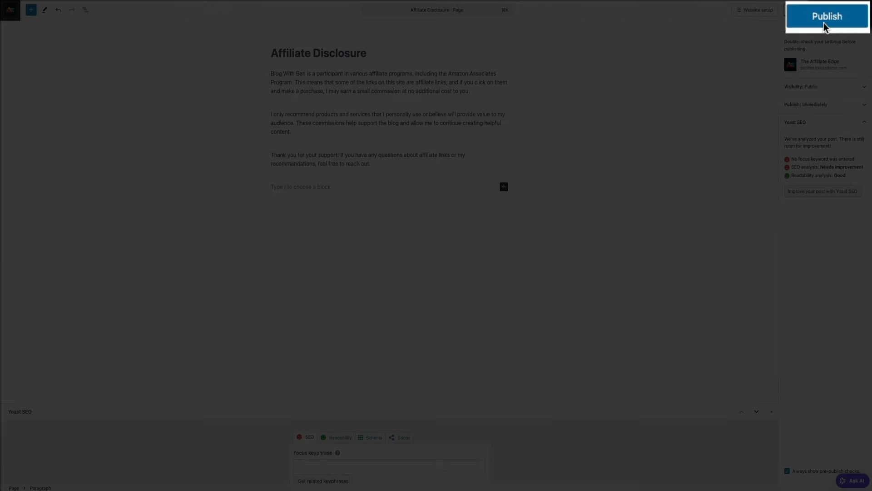
left_click(843, 16)
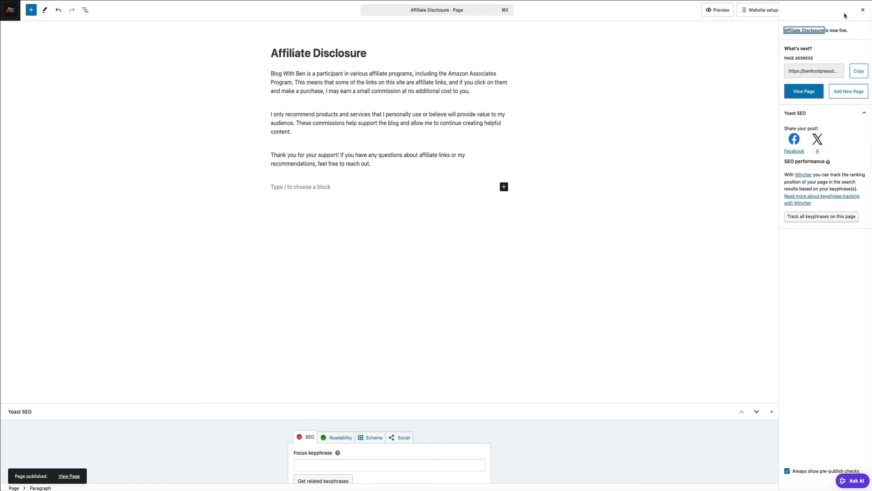
left_click(809, 94)
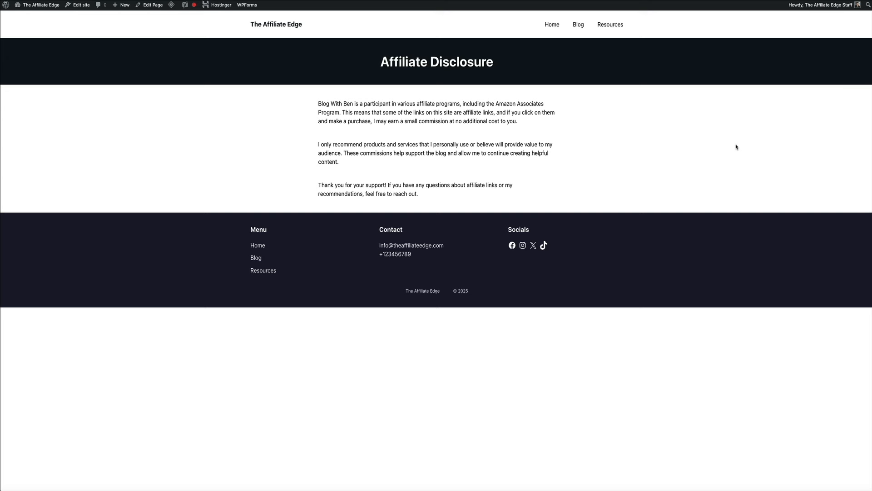
Open the Footer template part via Dashboard, Appearance > Editor > Patterns > Footer
mouse_move(48, 7)
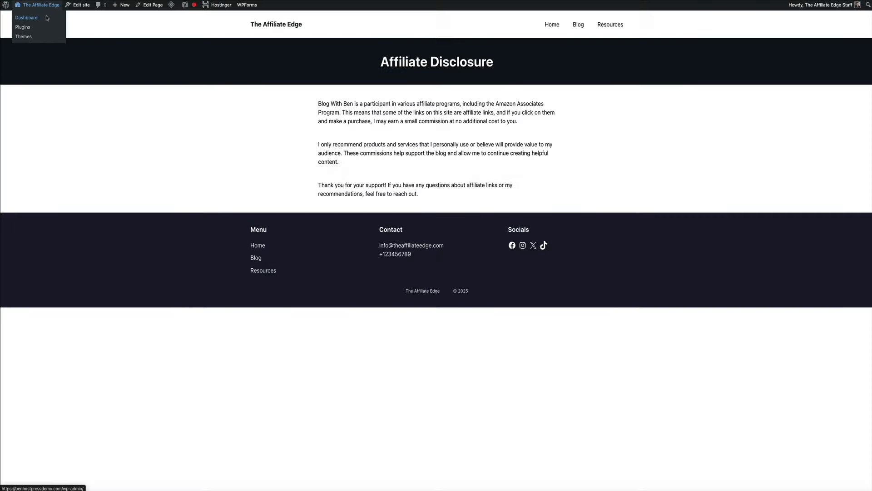
left_click(47, 18)
mouse_move(52, 142)
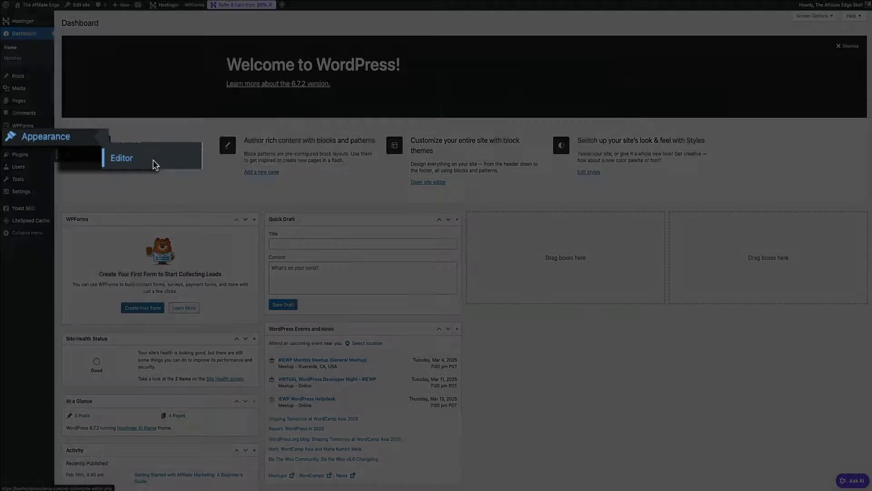
left_click(86, 156)
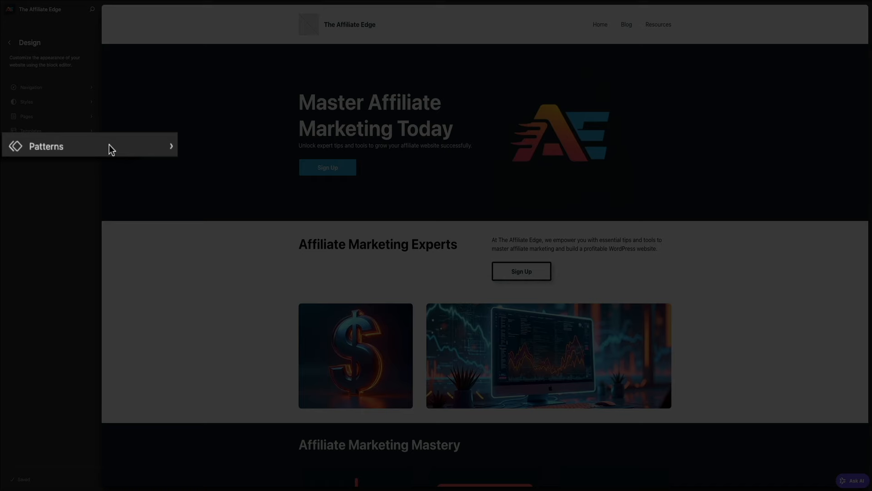
left_click(60, 145)
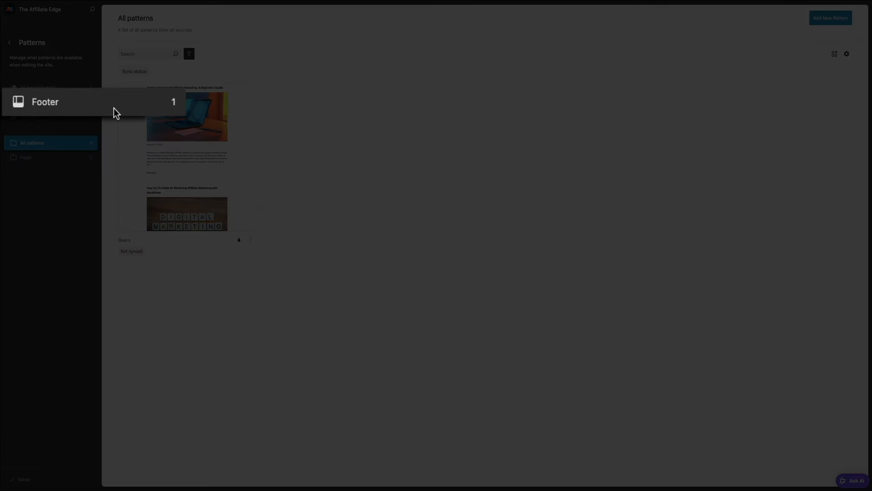
left_click(63, 105)
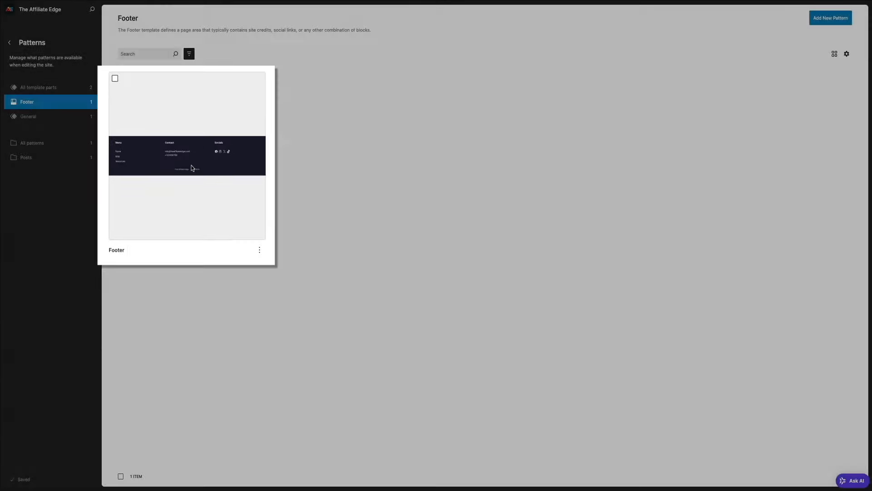
left_click(191, 168)
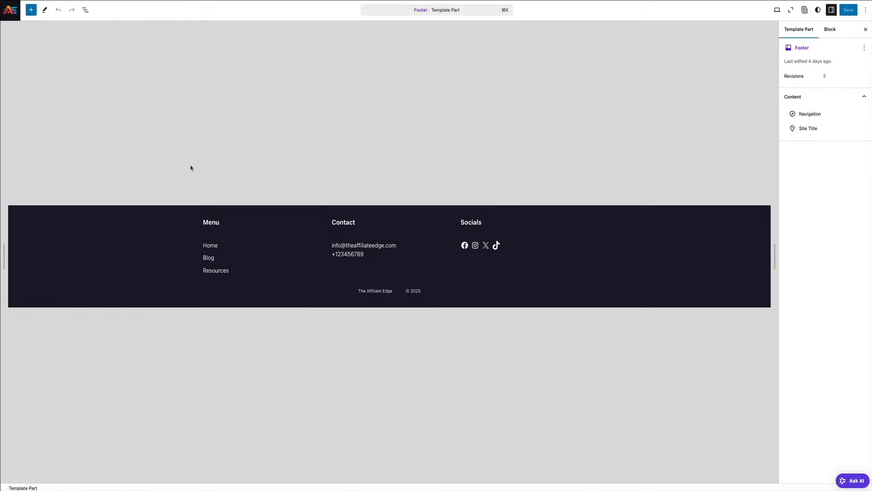
Add an Affiliate Disclosure page link after Resources in the footer menu and save the changes
left_click(226, 269)
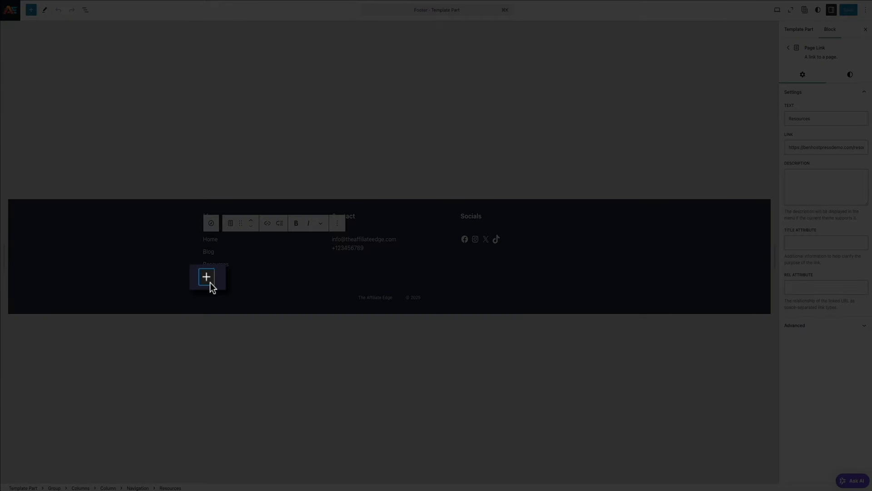
left_click(210, 282)
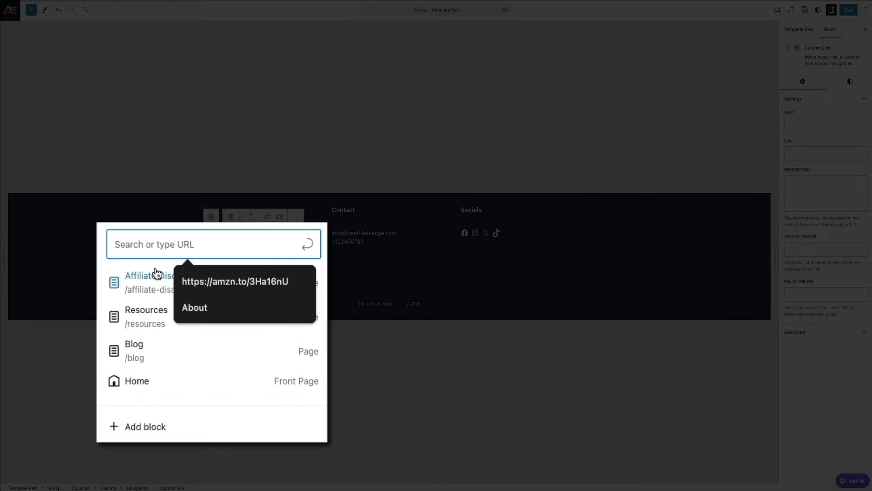
left_click(157, 275)
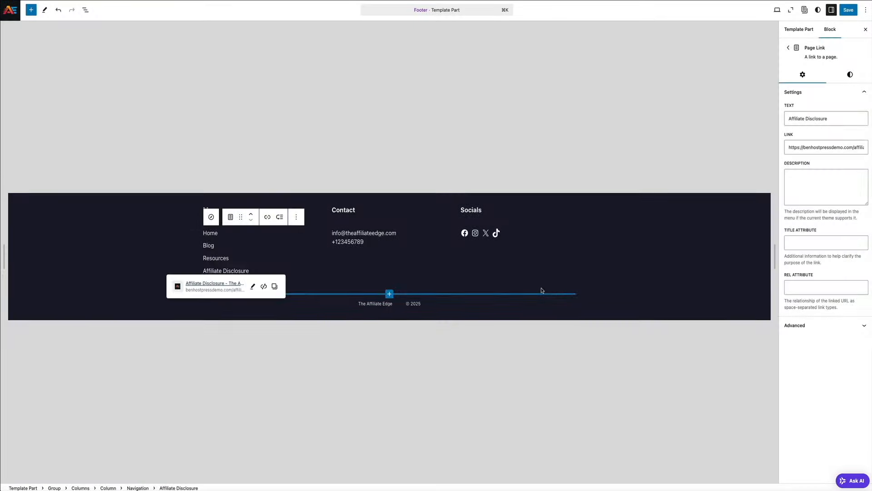
left_click(541, 293)
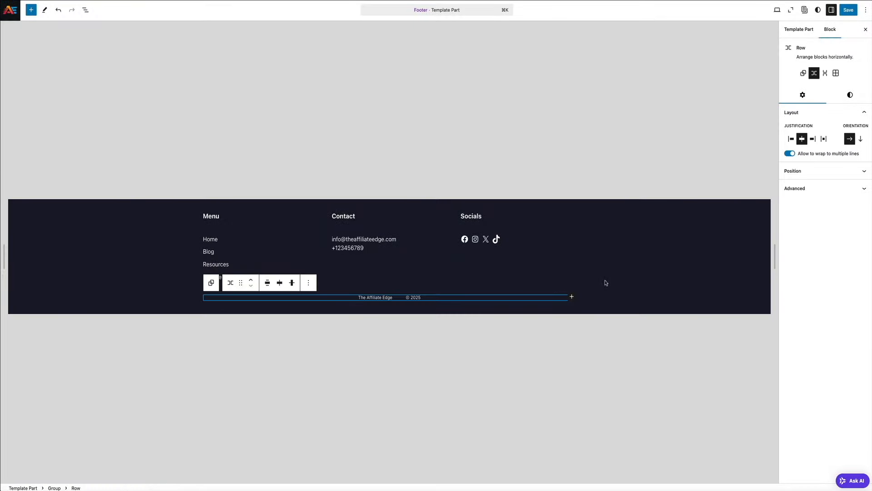
left_click(636, 272)
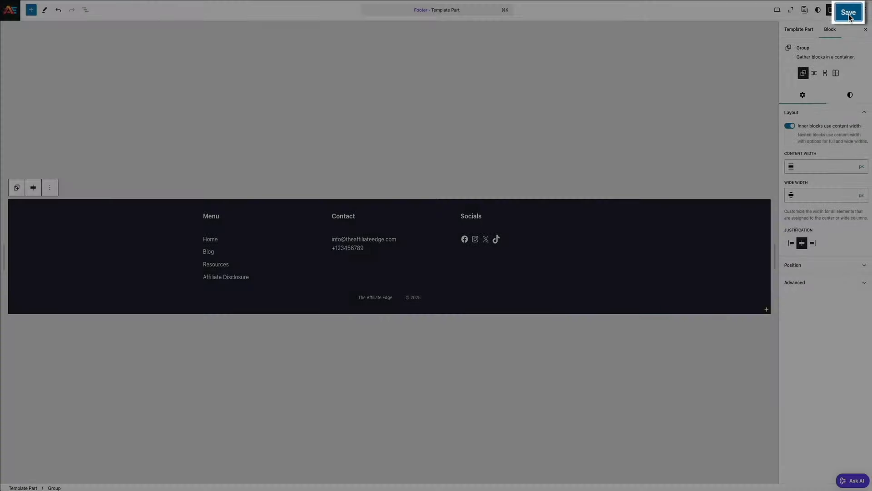
left_click(848, 13)
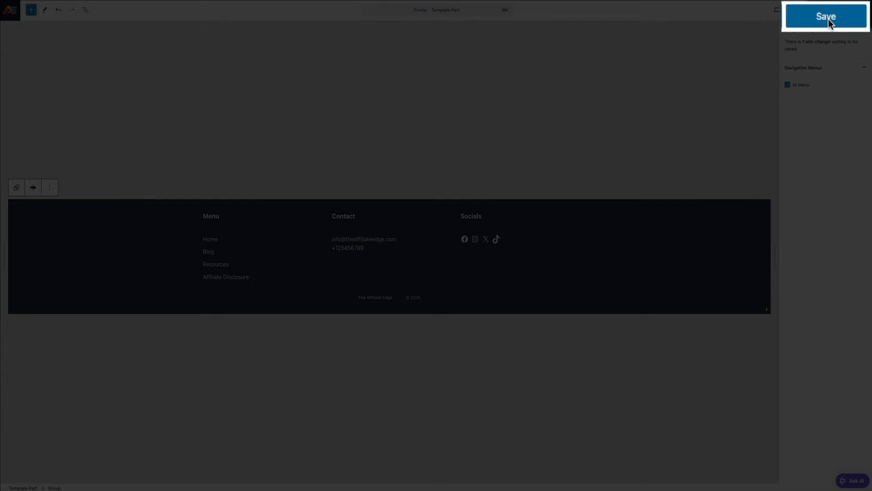
left_click(848, 13)
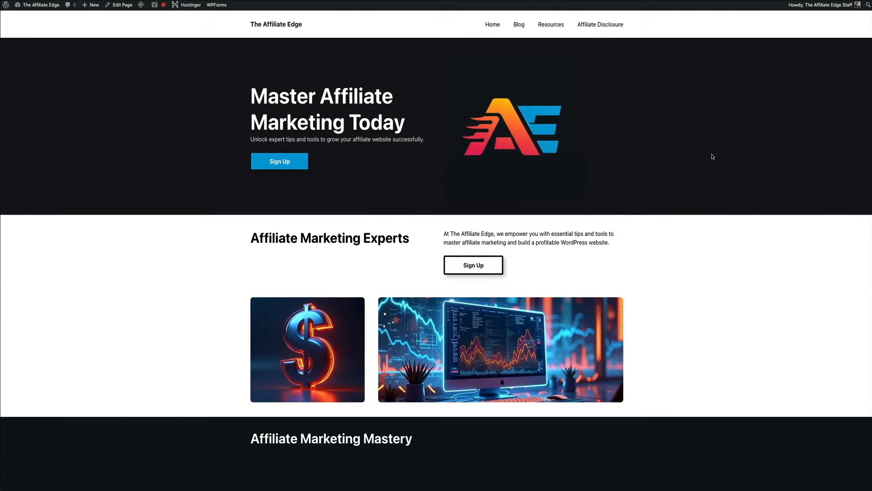
Verify the footer Affiliate Disclosure link works, then open the Getting Started post from Blog
scroll(712, 156, "down", 7)
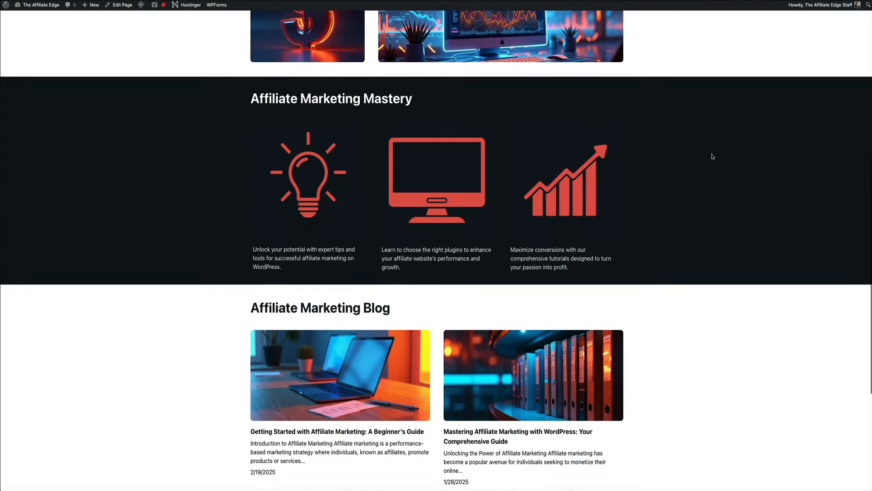
scroll(713, 156, "down", 5)
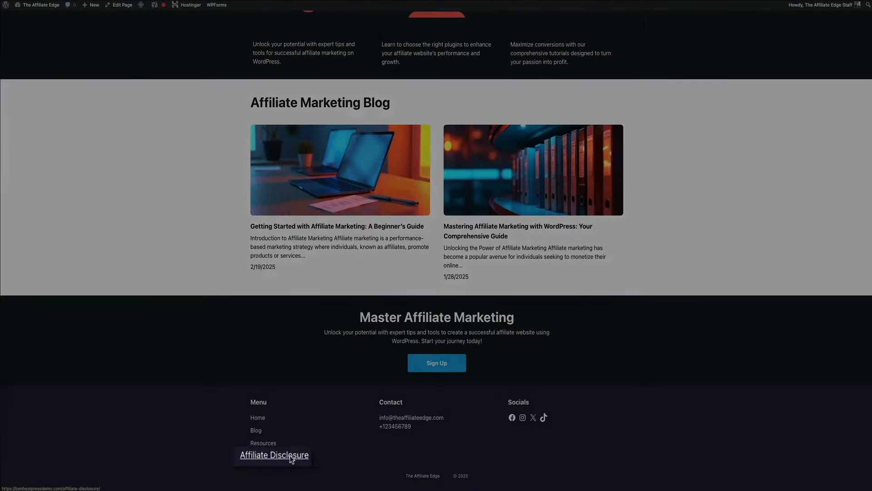
left_click(290, 455)
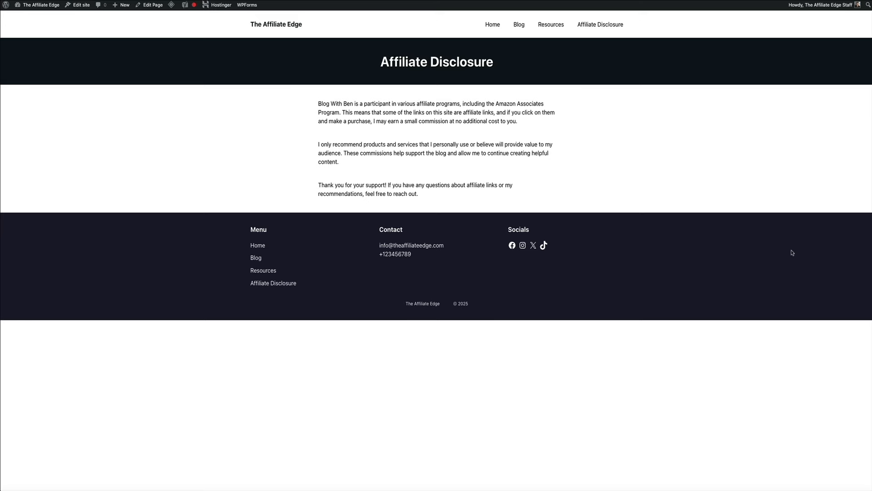
left_click(518, 26)
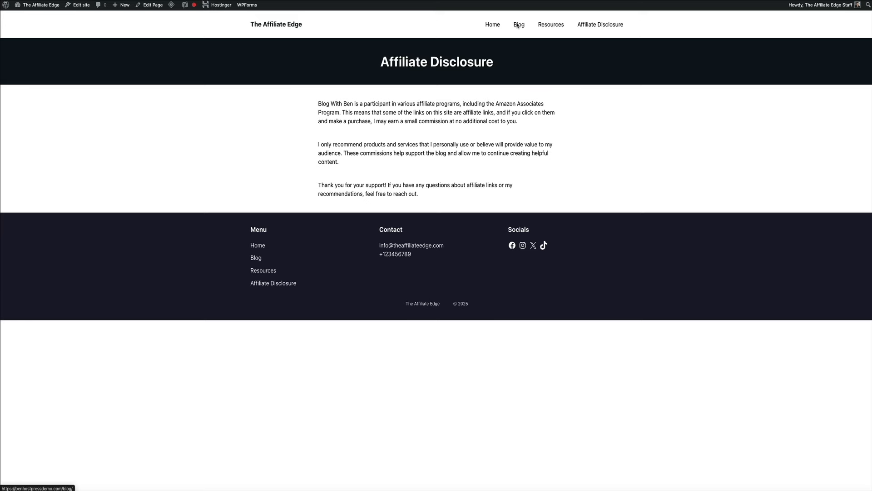
left_click(348, 233)
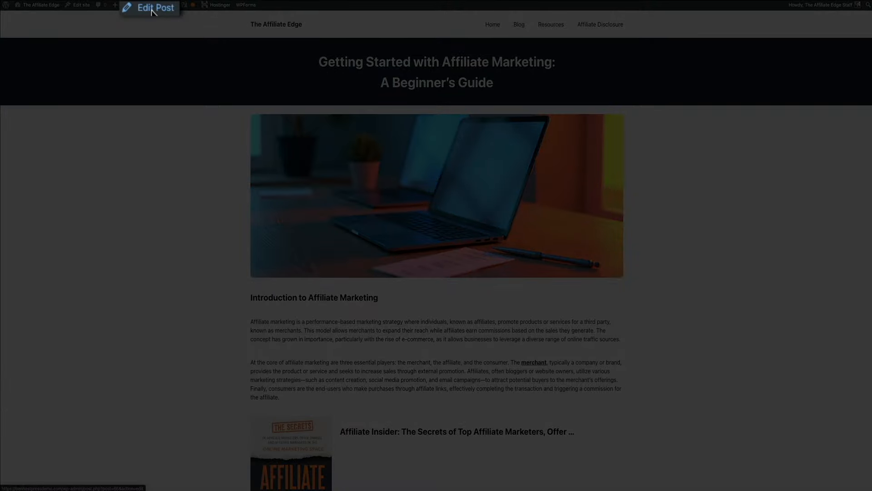
Paste the affiliate disclosure paragraph directly below the Introduction heading and save the post
left_click(152, 10)
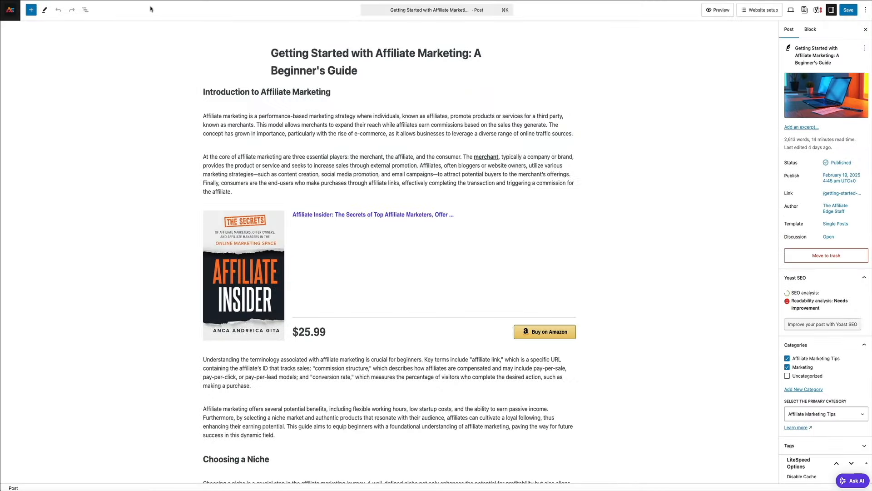
left_click(345, 94)
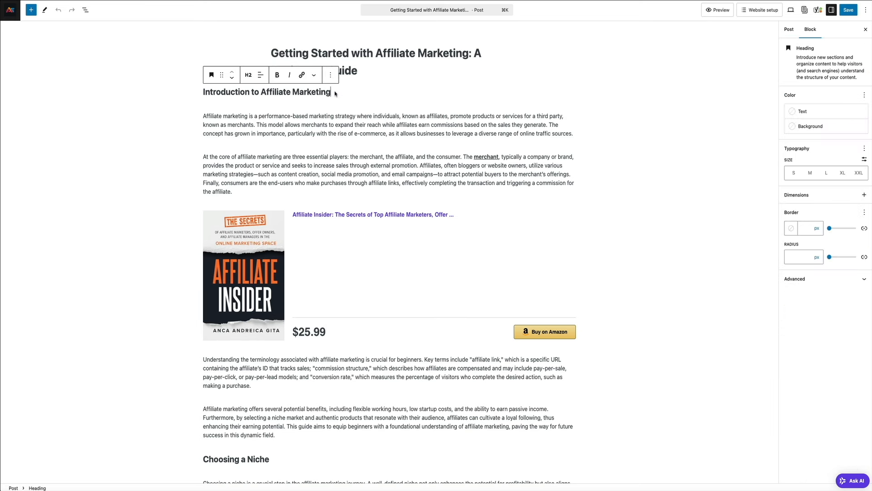
key("Return")
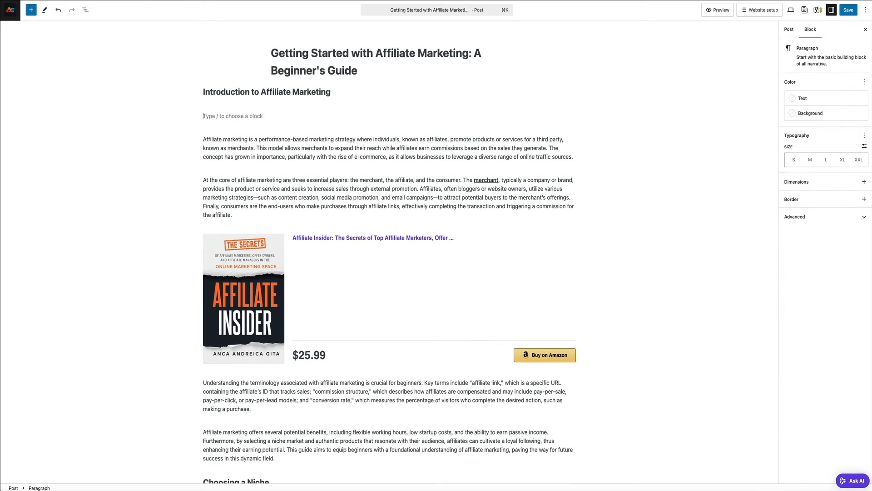
type("This post contains affiliate links, which means I may earn a commission if you make a purchase through them—at no extra cost to you. I only recommend products I trust and use. Thank you for your support!")
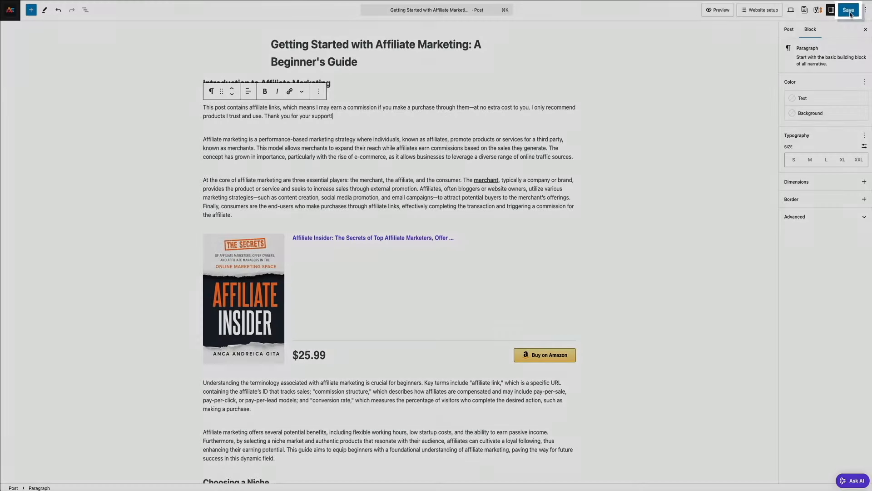
left_click(850, 11)
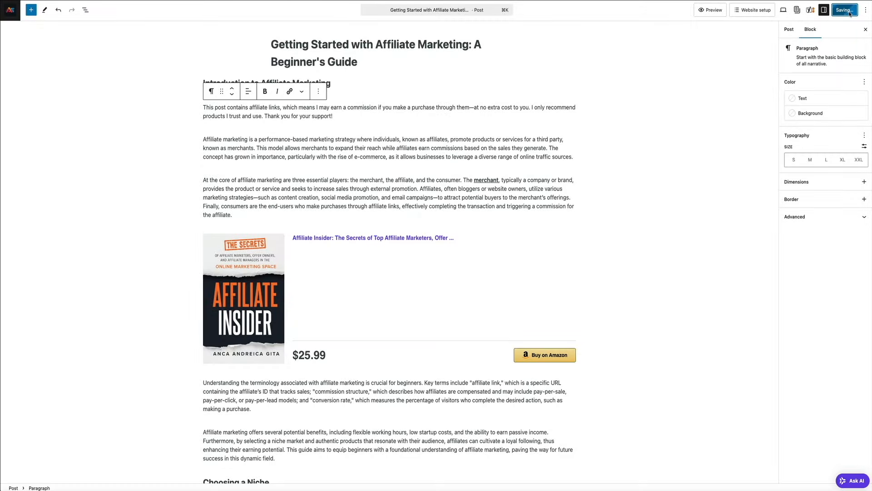
View the updated beginner's guide post on the live site
left_click(64, 476)
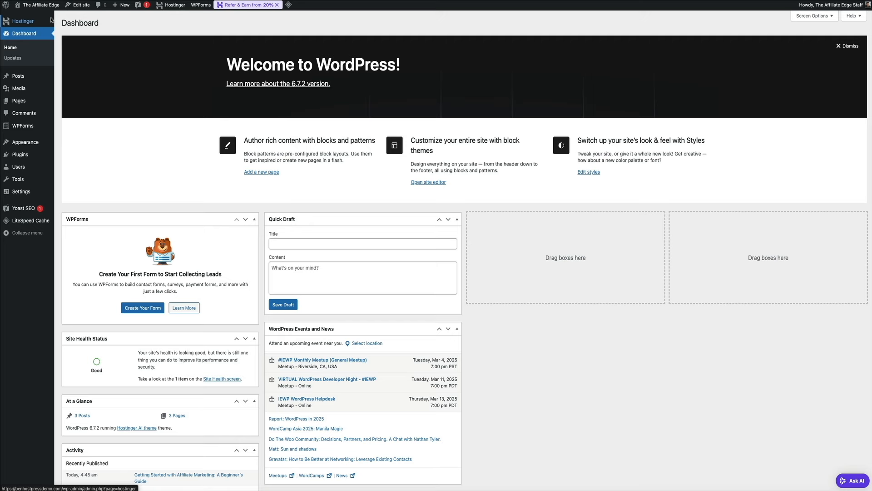
Open hPanel's Websites list and go to the benhostpressdemo.com dashboard
mouse_move(175, 5)
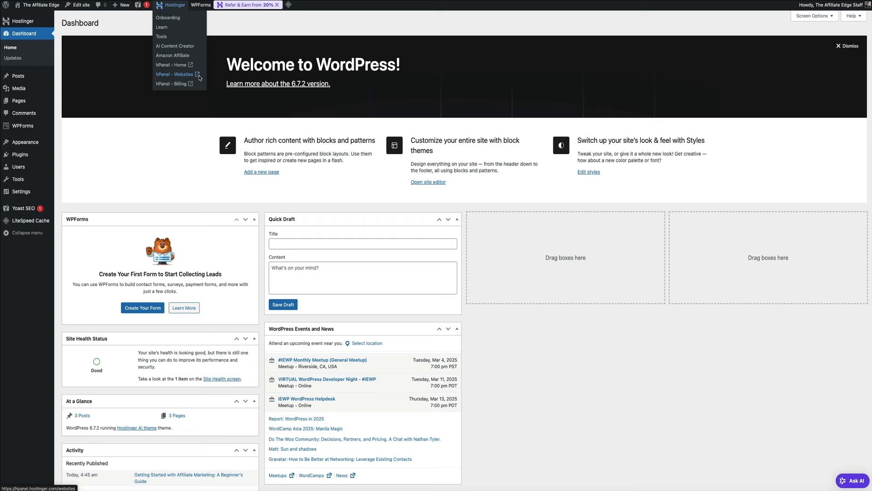
left_click(199, 75)
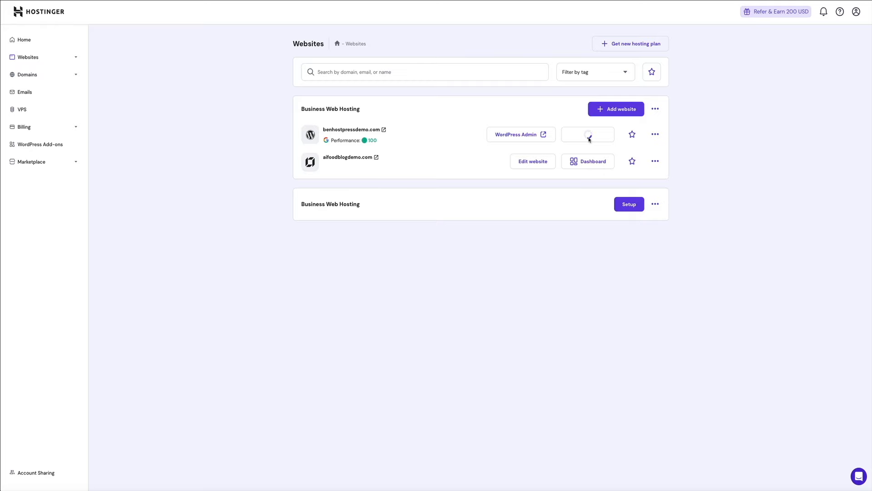
left_click(589, 136)
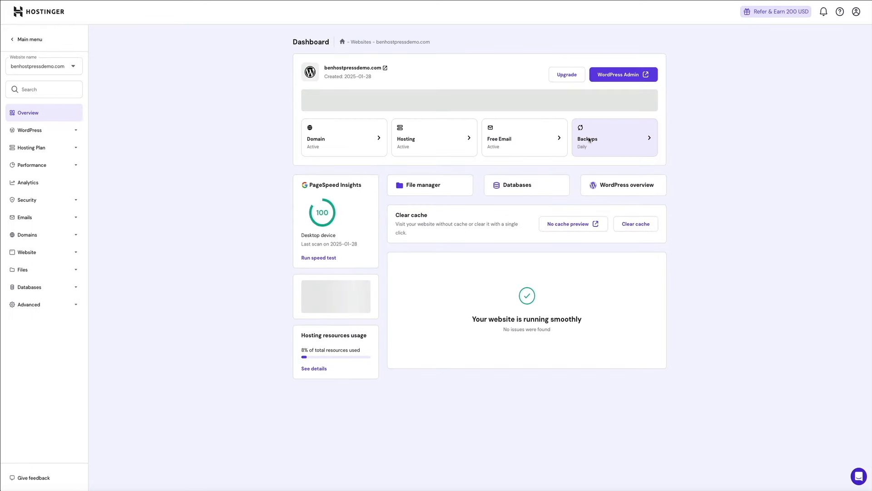